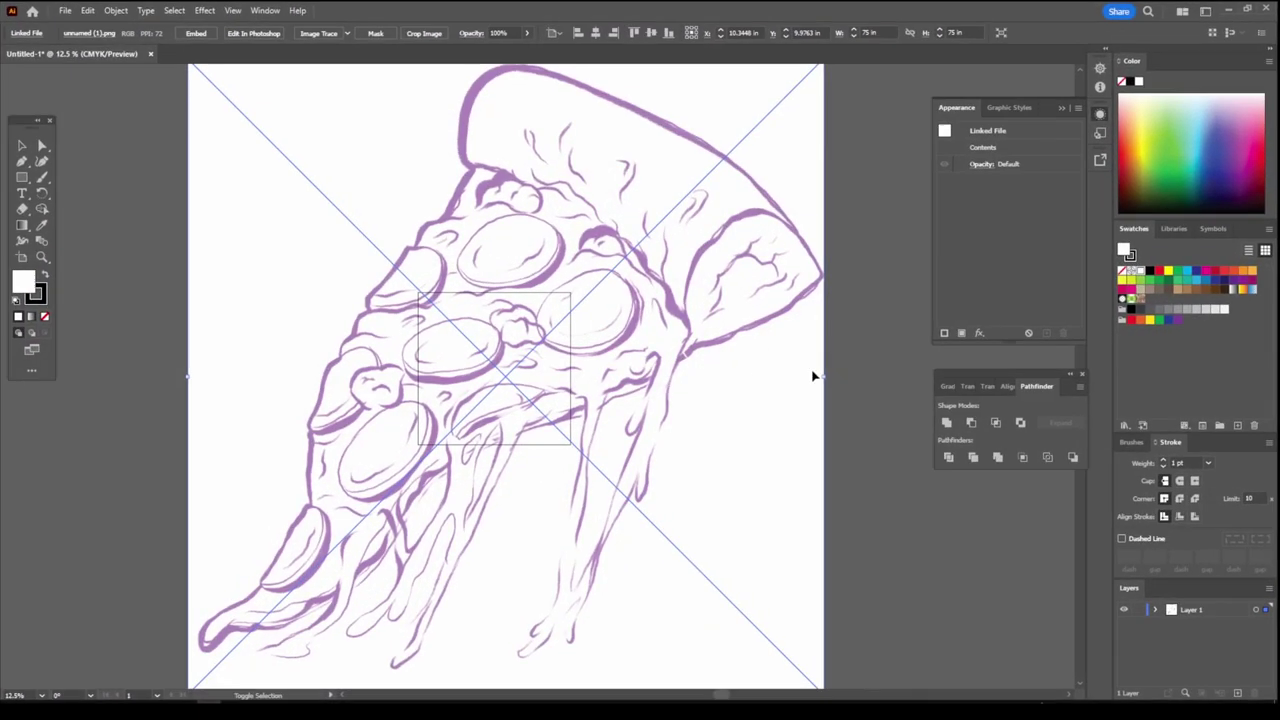
- Shrink the pizza sketch to about 18.6 in, fade it to 39% opacity and lock its layer
key(ctrl+equal)
key(ctrl+equal)
key(ctrl+equal)
drag(550, 367, 625, 366)
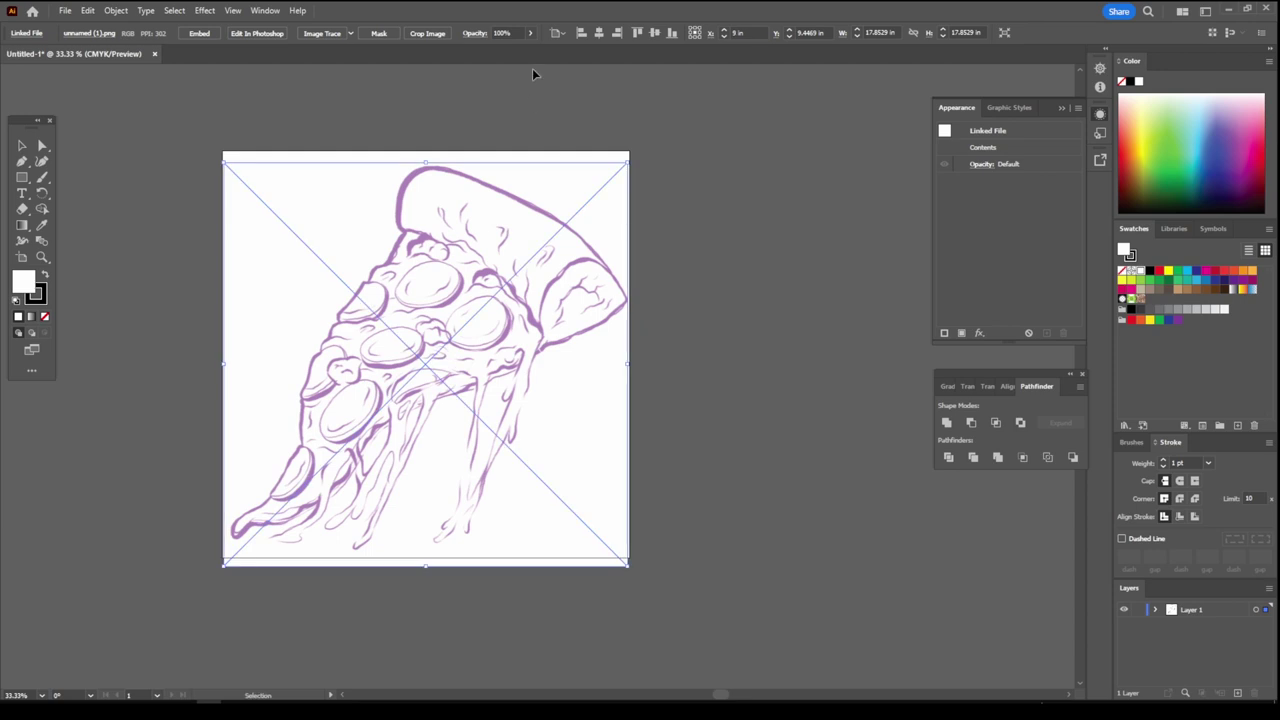
click(530, 33)
drag(534, 51, 498, 52)
click(1137, 609)
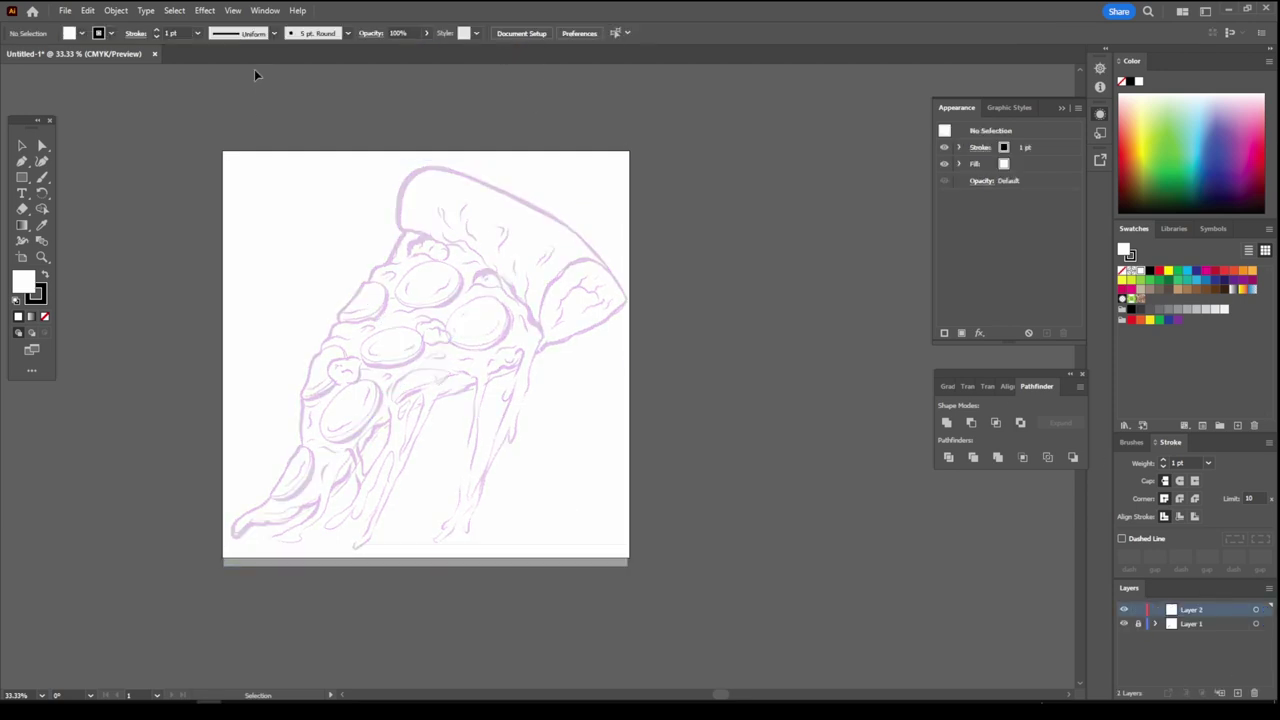
- Create a new calligraphic brush and accept the Paintbrush Tool Options
key(ctrl+equal)
click(346, 34)
click(315, 138)
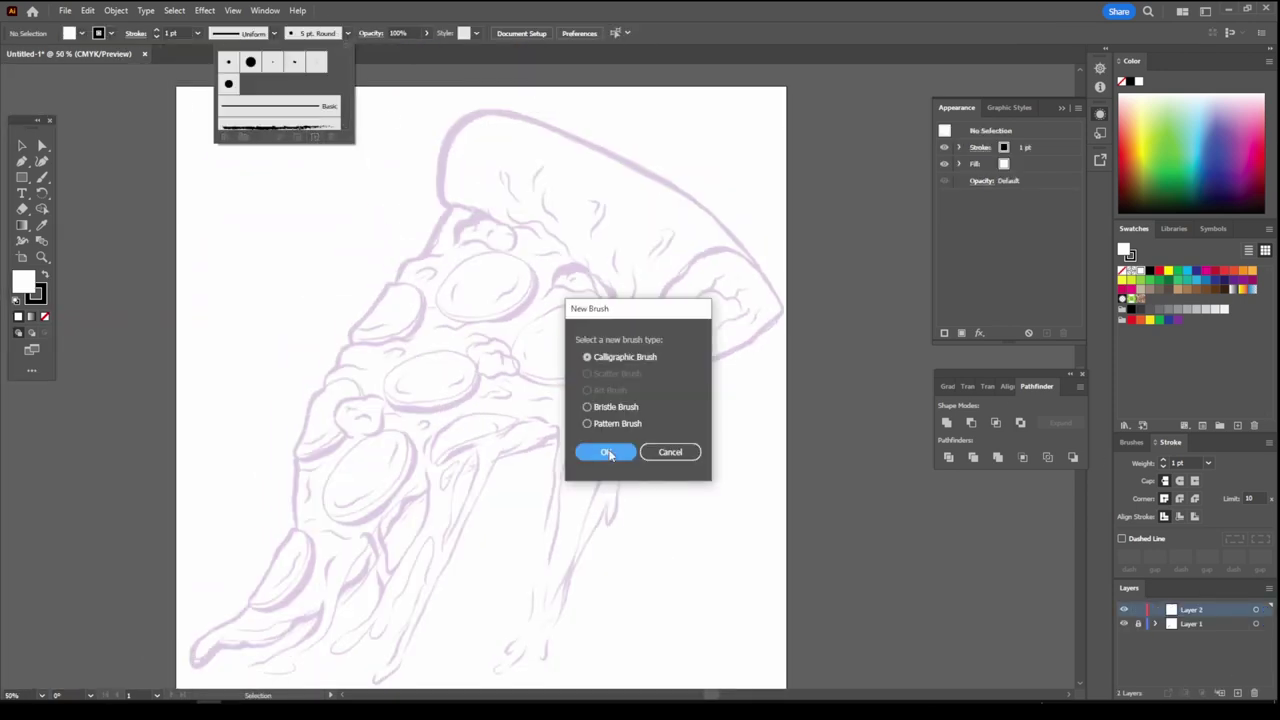
click(612, 456)
click(710, 468)
double_click(42, 176)
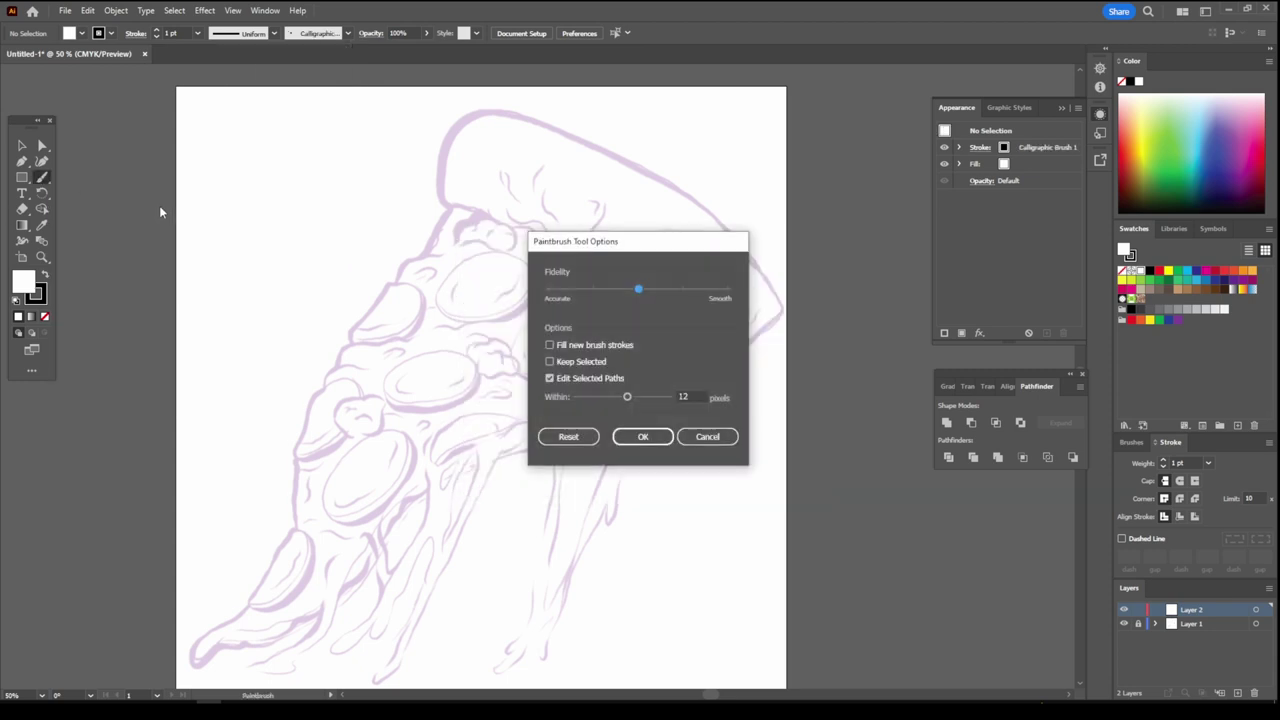
key(Return)
- Zoom into the first pepperoni and ink its lower edge
key(ctrl+equal)
key(ctrl+equal)
key(ctrl+equal)
drag(484, 384, 574, 339)
drag(289, 474, 293, 507)
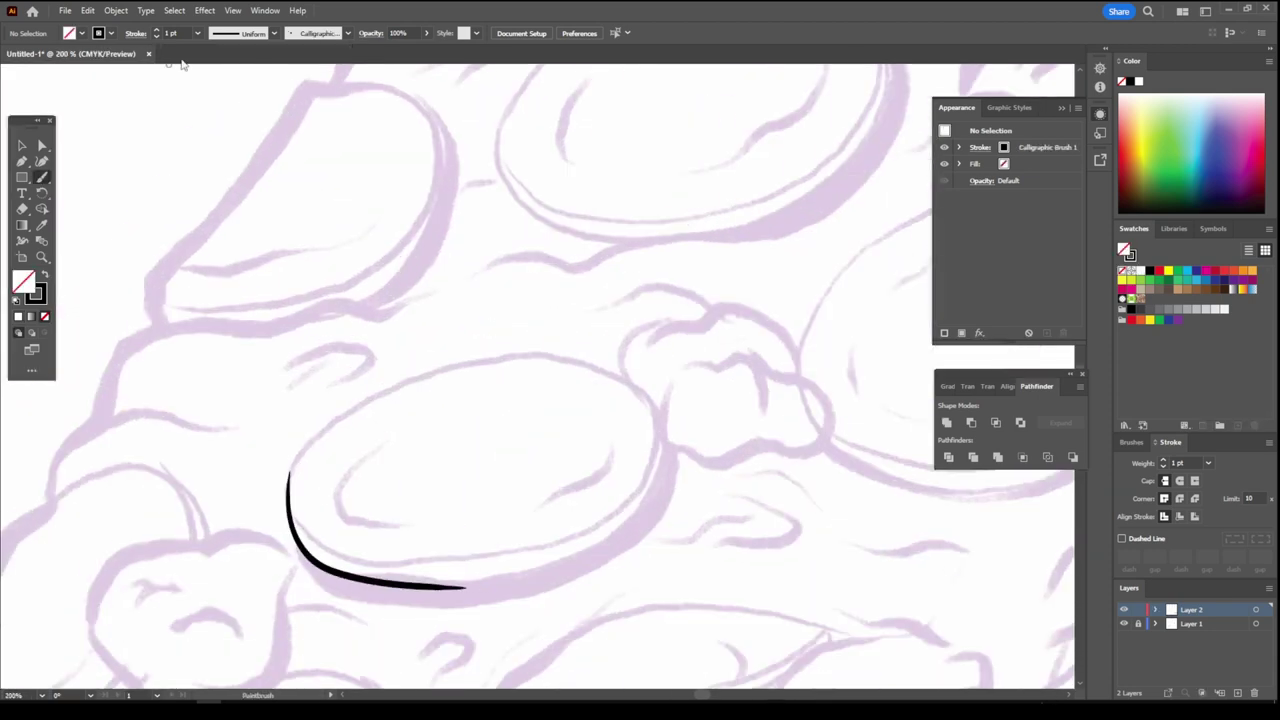
- Close the first pepperoni outline and ink all around the small piece at left
drag(596, 543, 468, 588)
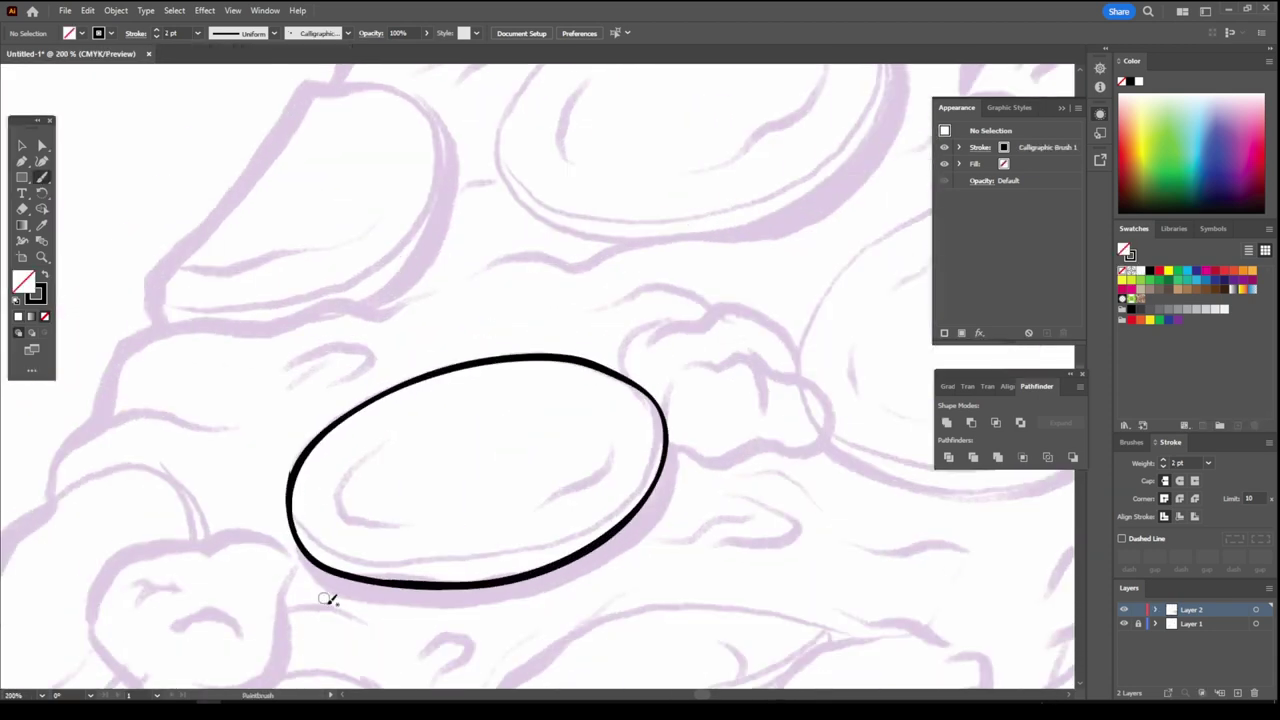
key(ctrl+0)
key(ctrl+equal)
key(ctrl+equal)
key(ctrl+equal)
key(ctrl+minus)
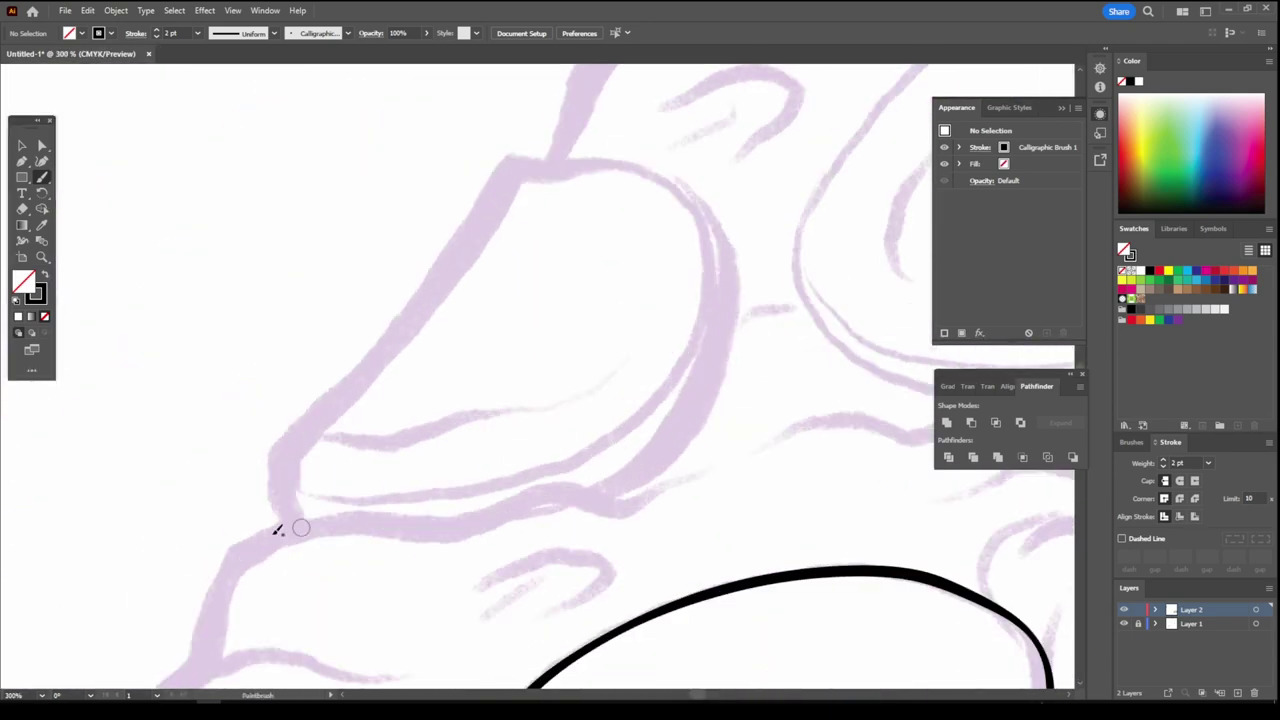
drag(210, 648, 620, 568)
mouse_move(293, 582)
mouse_down()
mouse_move(657, 229)
mouse_move(536, 565)
mouse_move(830, 506)
mouse_up()
- Outline the next pepperoni slice and ink the sausage clump's left side and top
key(ctrl+0)
key(ctrl+equal)
key(ctrl+equal)
key(ctrl+equal)
mouse_move(480, 572)
mouse_down()
mouse_move(482, 188)
mouse_move(766, 509)
mouse_move(556, 568)
mouse_up()
key(ctrl+0)
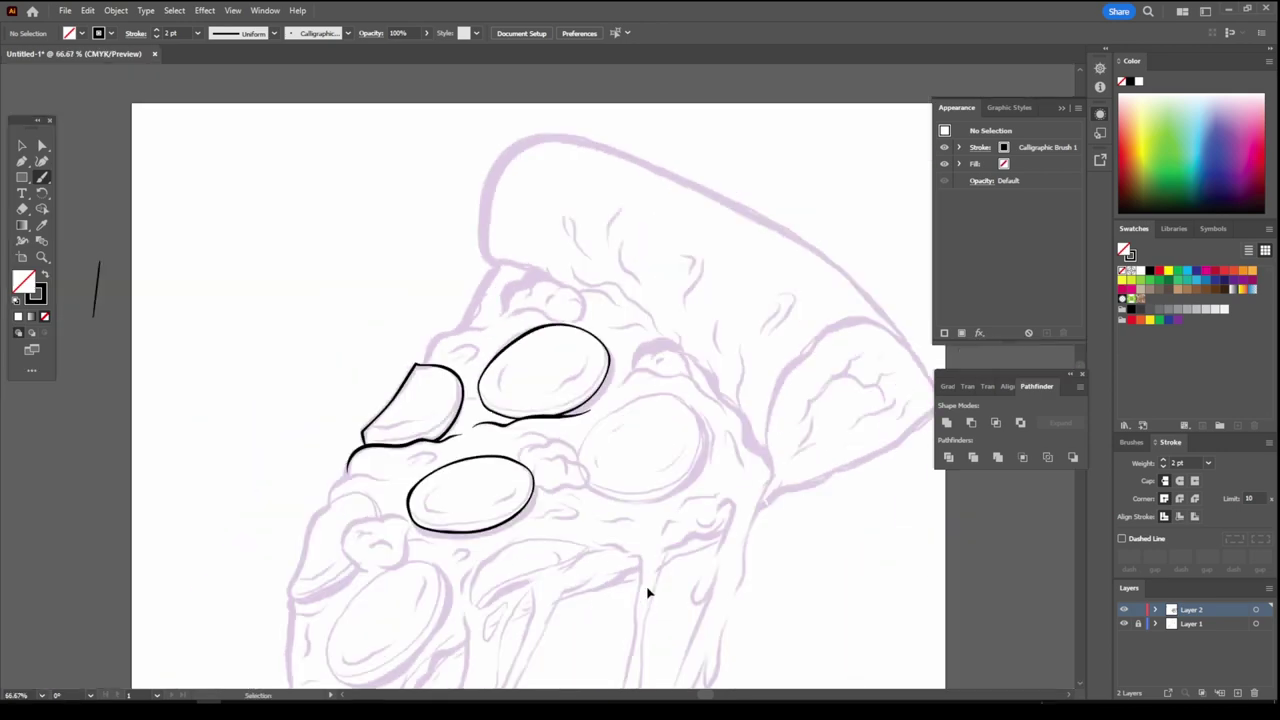
key(ctrl+equal)
key(ctrl+equal)
key(ctrl+equal)
mouse_move(400, 443)
mouse_down()
mouse_move(495, 284)
mouse_move(513, 313)
mouse_up()
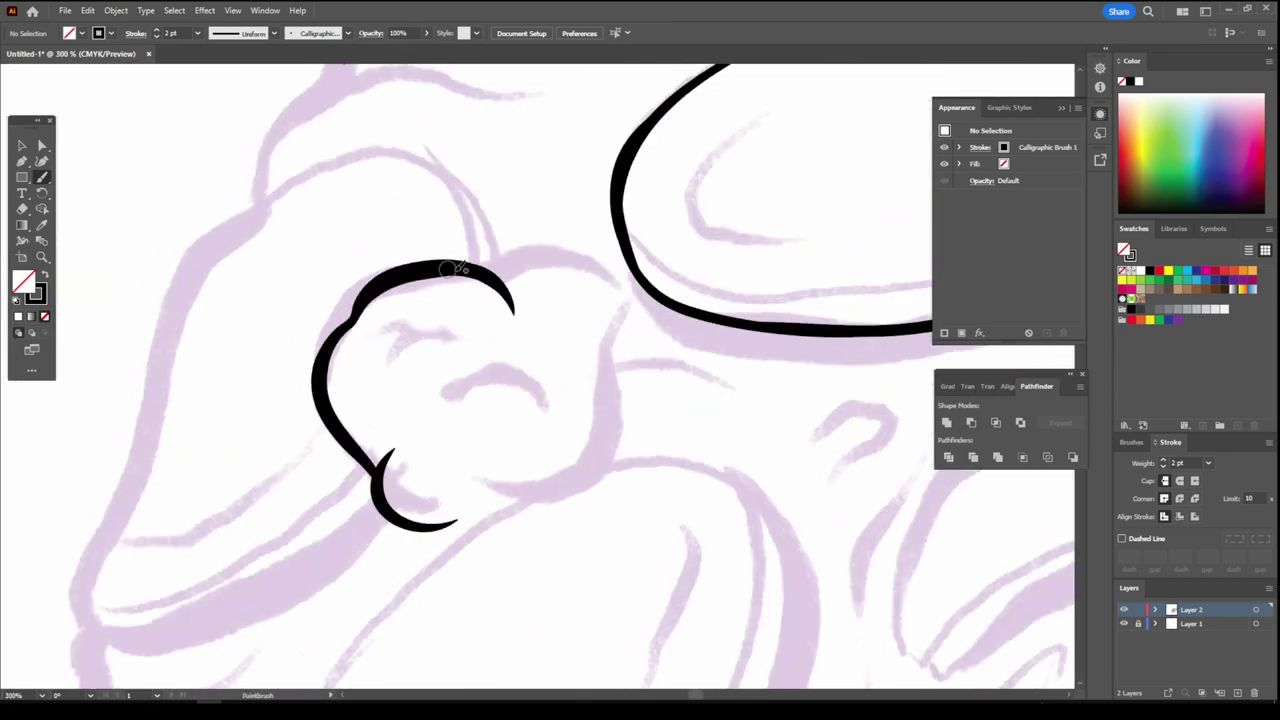
key(ctrl+minus)
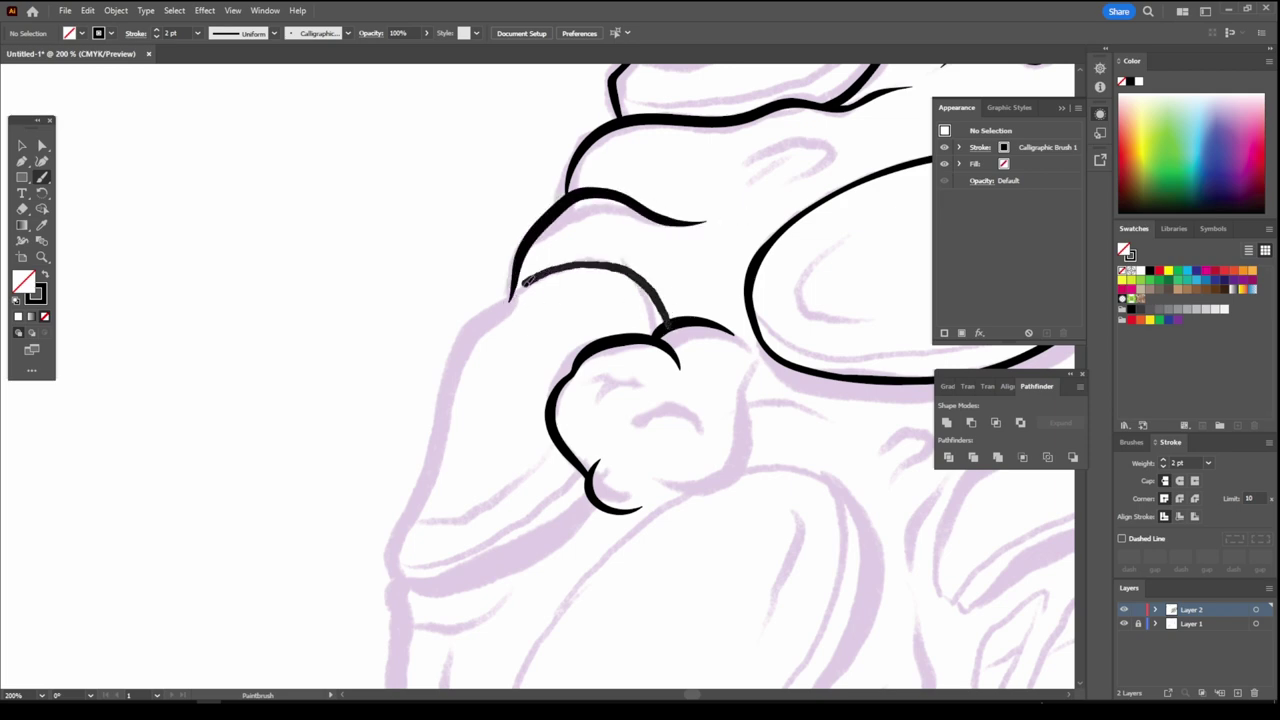
drag(407, 580, 410, 585)
- Add outline strokes rising from the cheese edge toward the pepperoni
scroll(680, 590, up, 5)
scroll(680, 590, down, 3)
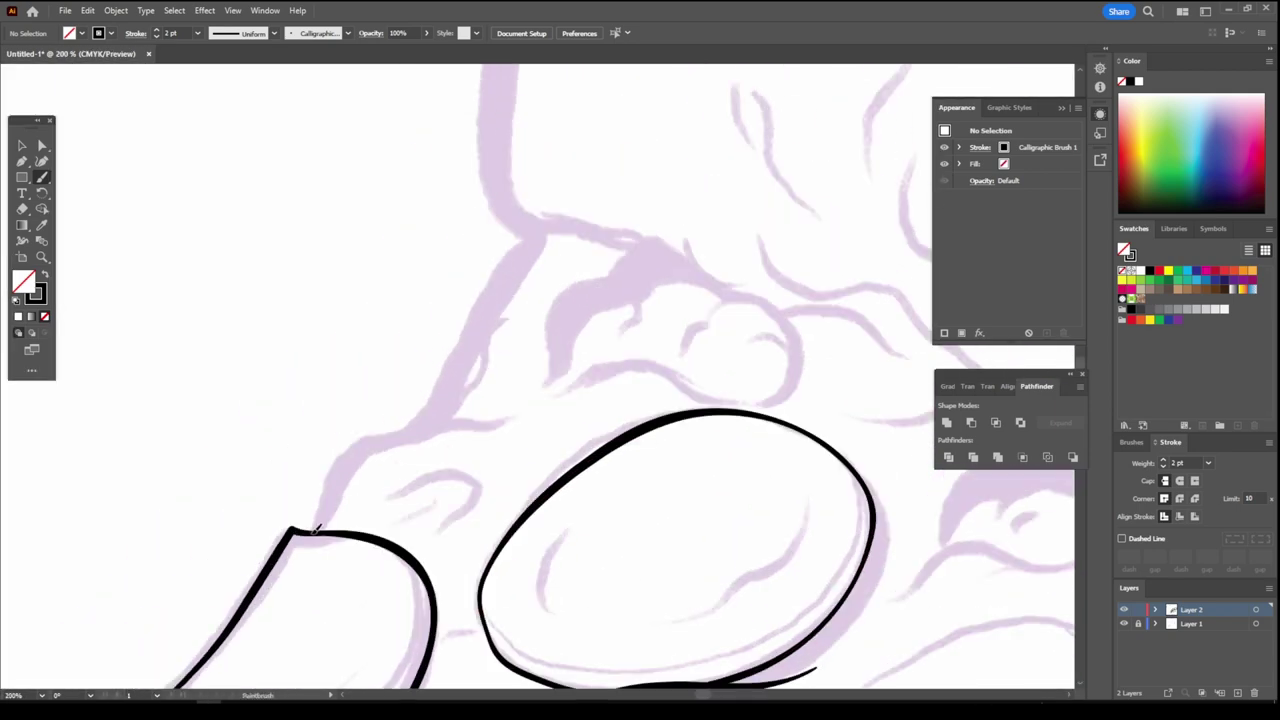
drag(312, 530, 505, 420)
scroll(540, 405, up, 2)
mouse_move(430, 457)
mouse_down()
mouse_move(471, 363)
mouse_move(580, 280)
mouse_up()
key(ctrl+minus)
scroll(743, 557, down, 5)
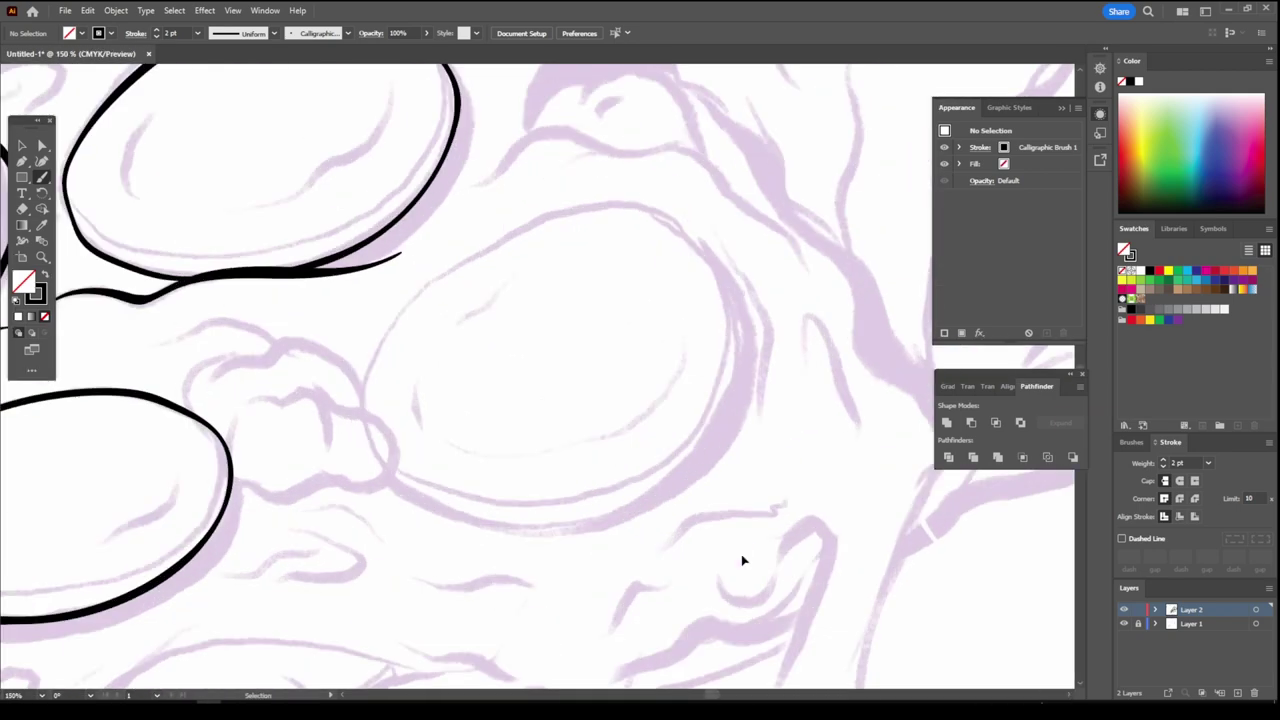
scroll(376, 368, up, 3)
- Outline the sausage clump with its inner curves and the curve below it
drag(358, 408, 571, 457)
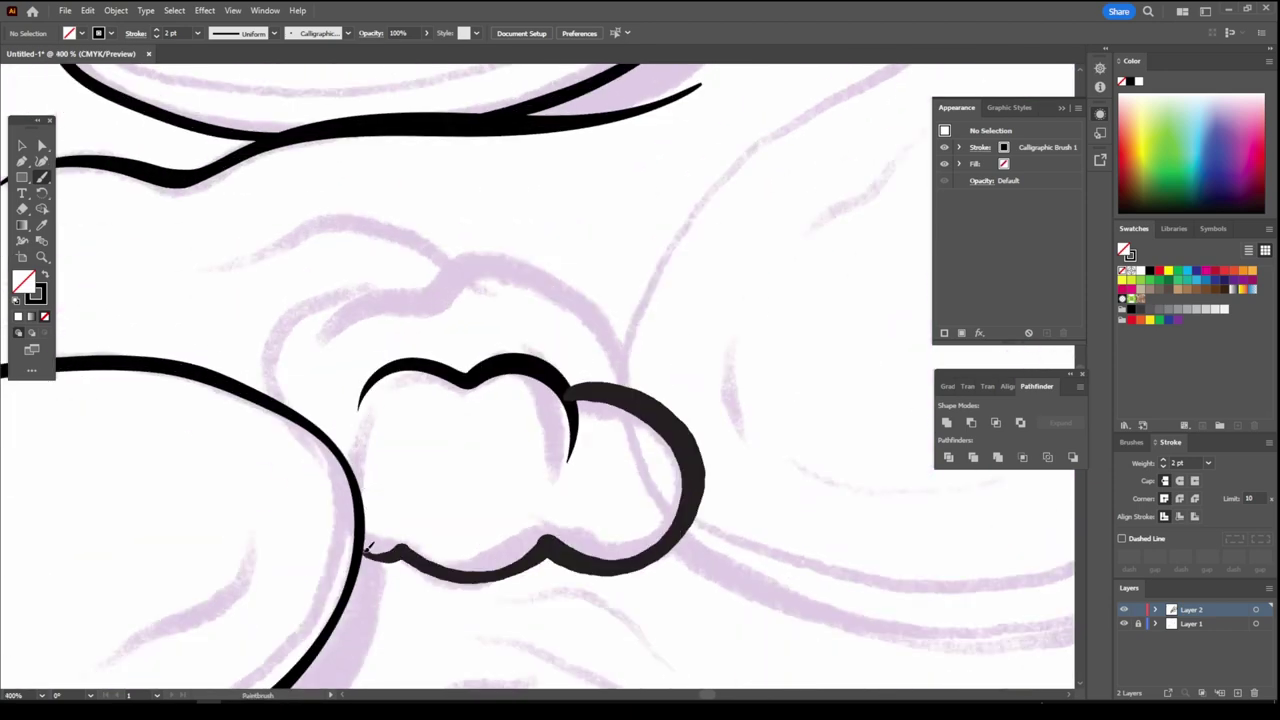
drag(586, 386, 362, 550)
mouse_move(245, 390)
mouse_down()
mouse_move(285, 277)
mouse_move(515, 265)
mouse_up()
scroll(752, 523, down, 3)
scroll(189, 557, up, 3)
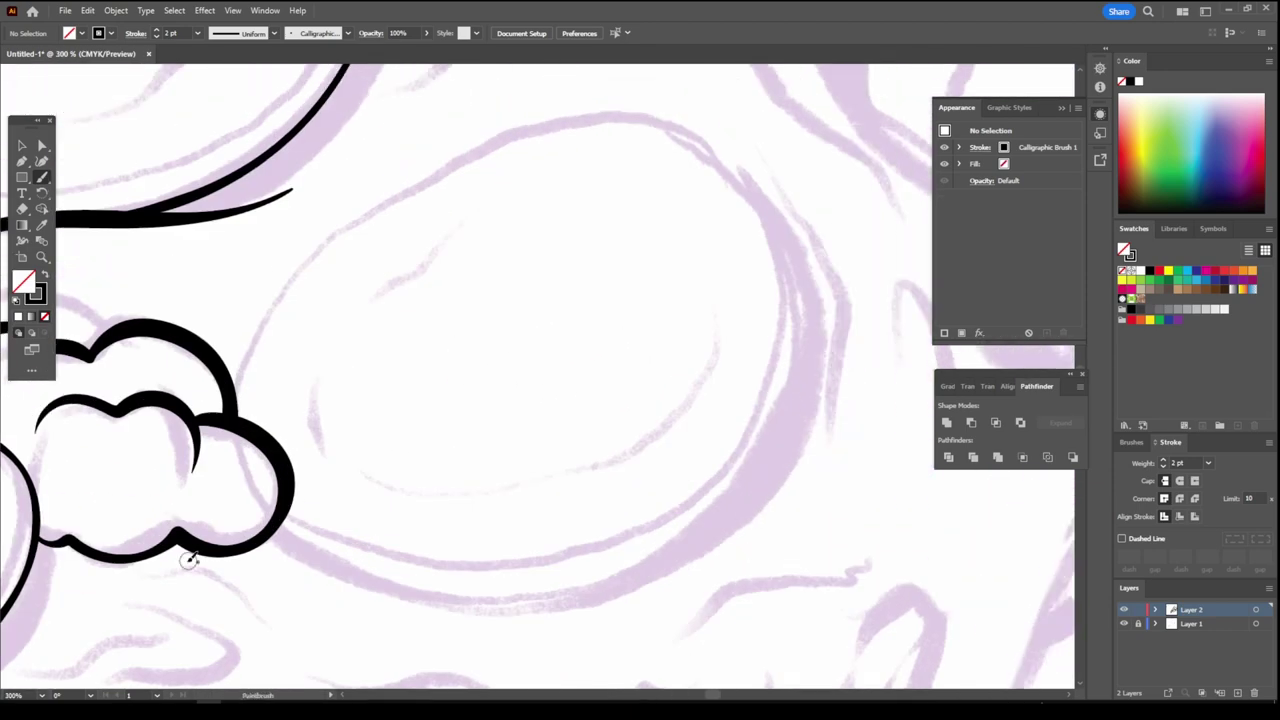
drag(120, 577, 244, 550)
mouse_move(398, 620)
mouse_down()
mouse_move(258, 540)
mouse_move(700, 128)
mouse_move(260, 480)
mouse_up()
scroll(391, 423, down, 5)
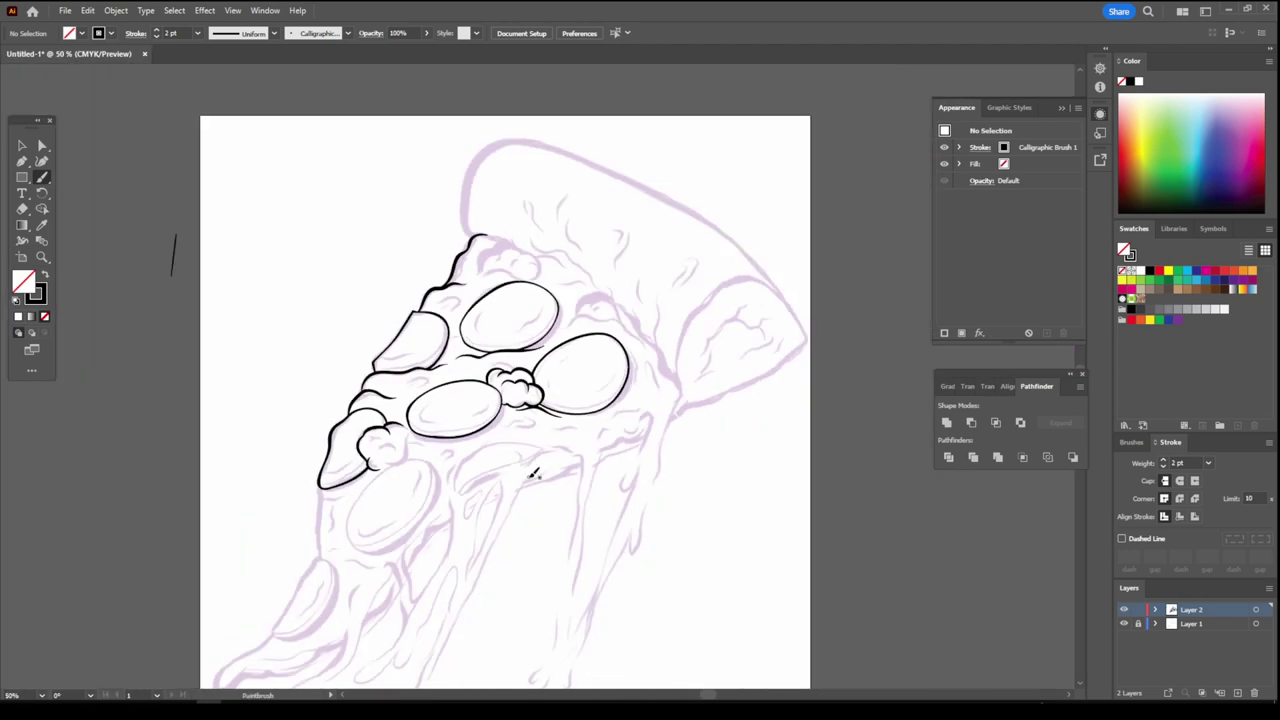
scroll(534, 474, up, 4)
- Ink the clump's lower right and close the crescent pepperoni outline
drag(350, 266, 445, 170)
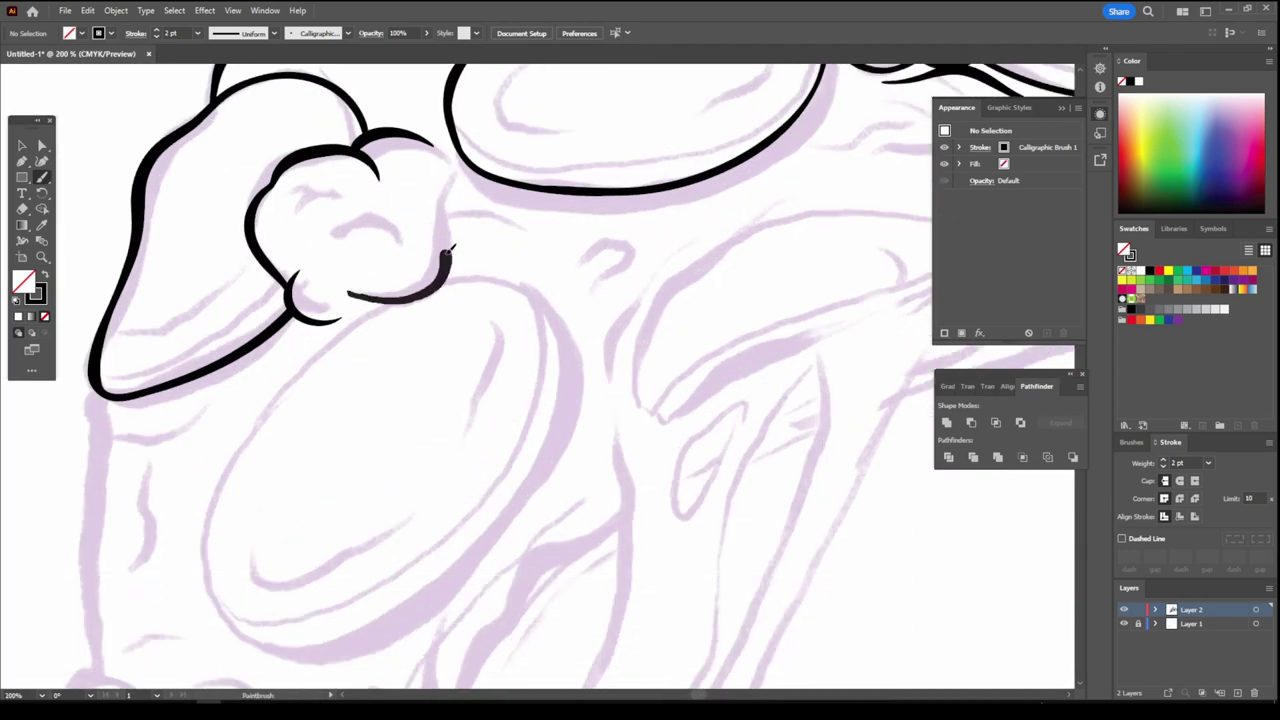
mouse_move(222, 455)
mouse_down()
mouse_move(543, 428)
mouse_move(445, 243)
mouse_up()
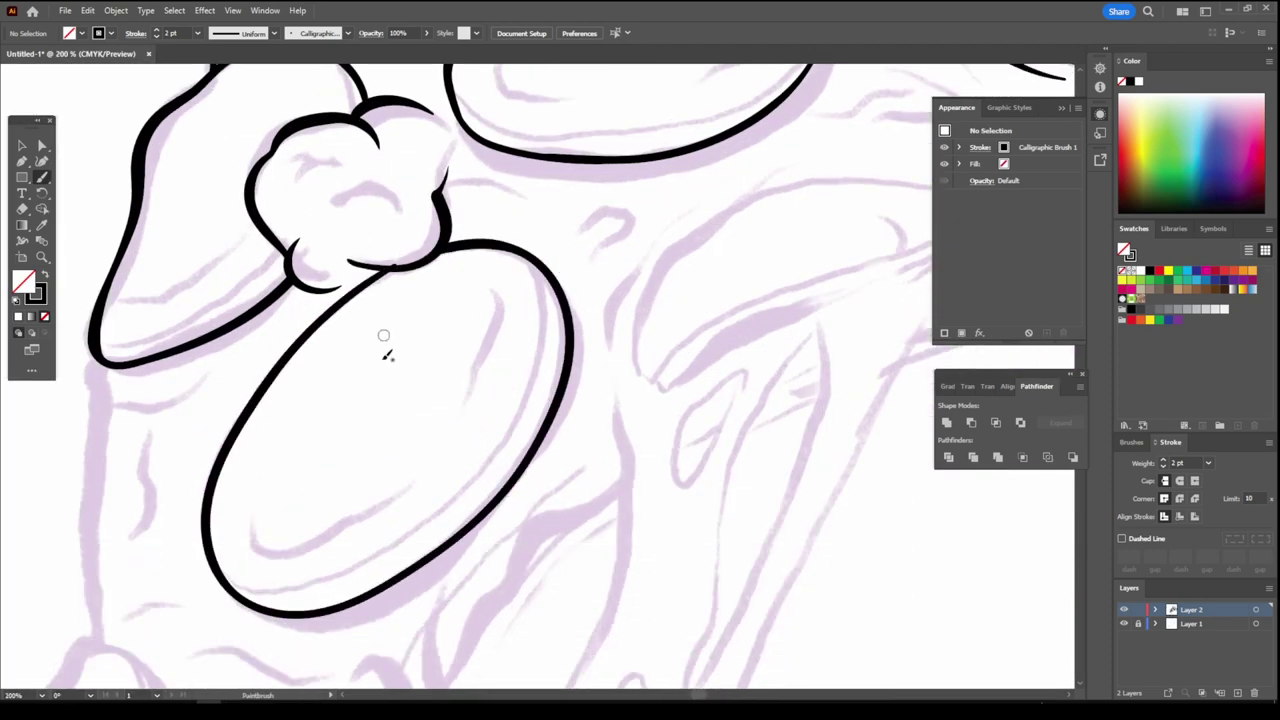
scroll(794, 485, down, 5)
scroll(710, 450, left, 5)
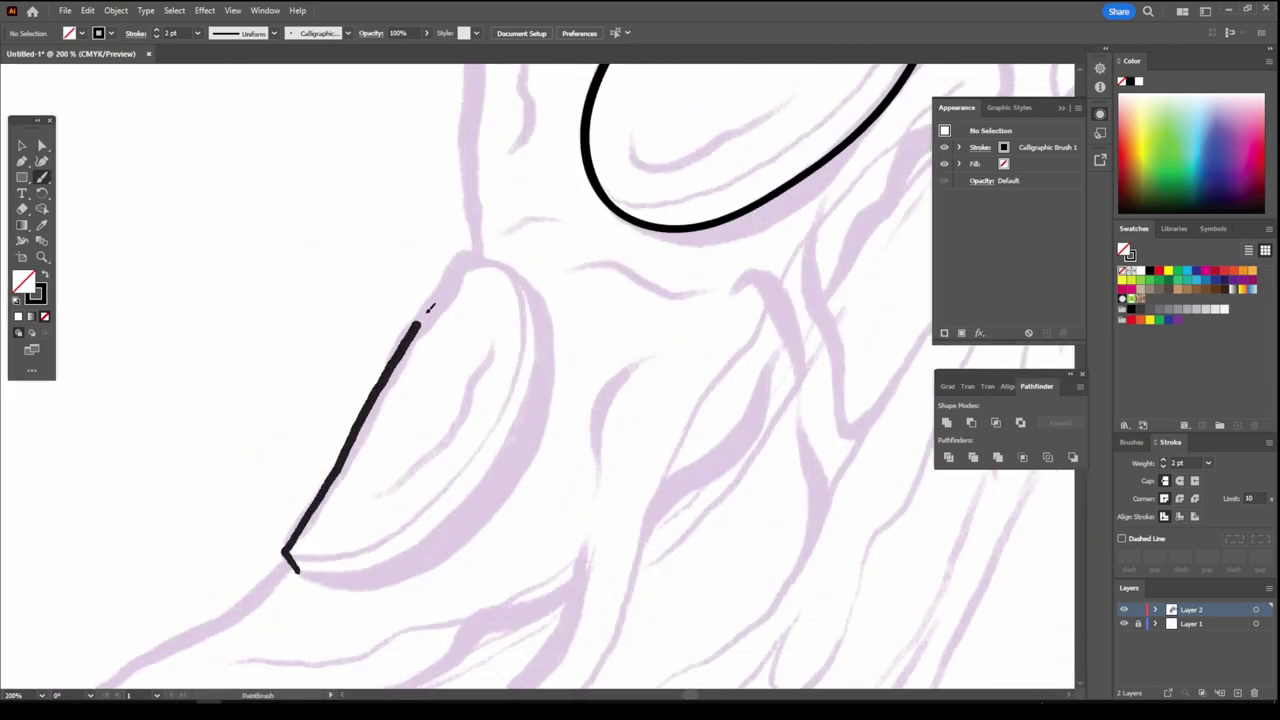
mouse_move(430, 308)
mouse_down()
mouse_move(430, 548)
mouse_move(302, 568)
mouse_up()
scroll(477, 590, up, 2)
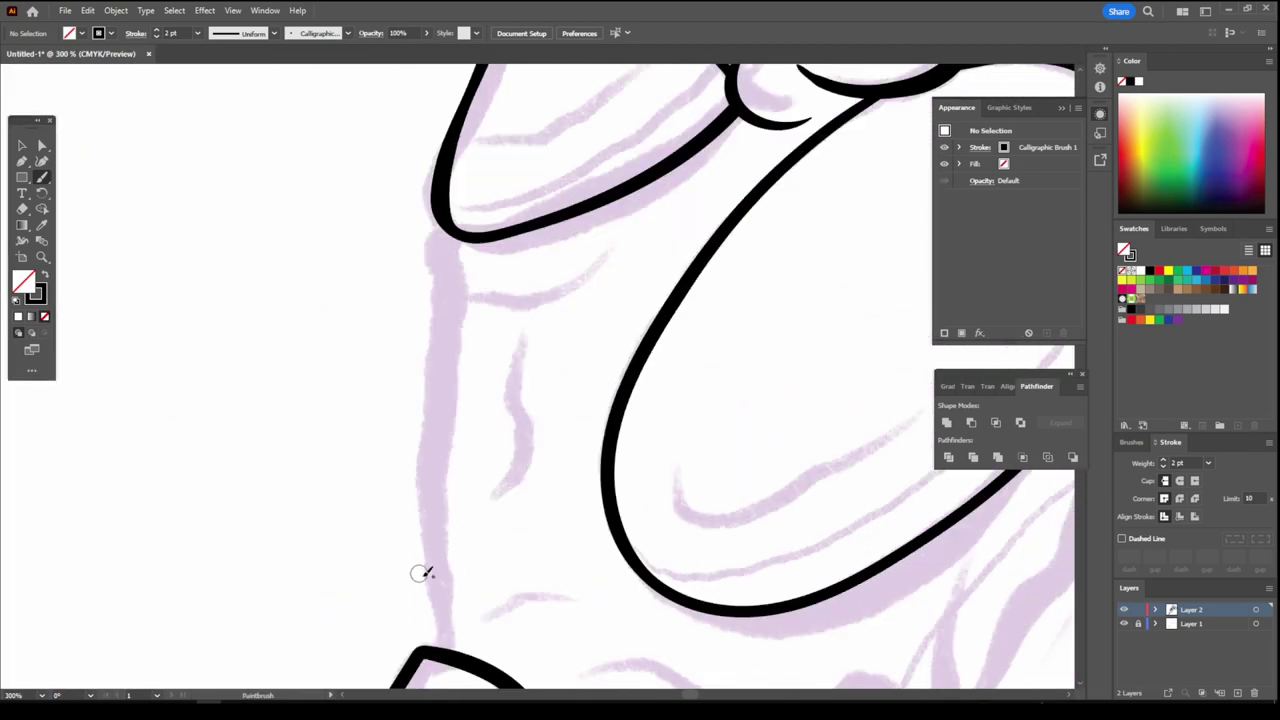
- Ink the left edge of the cheese and the first cheese drip
drag(495, 485, 520, 345)
scroll(520, 345, up, 1)
drag(430, 590, 445, 285)
scroll(705, 530, down, 5)
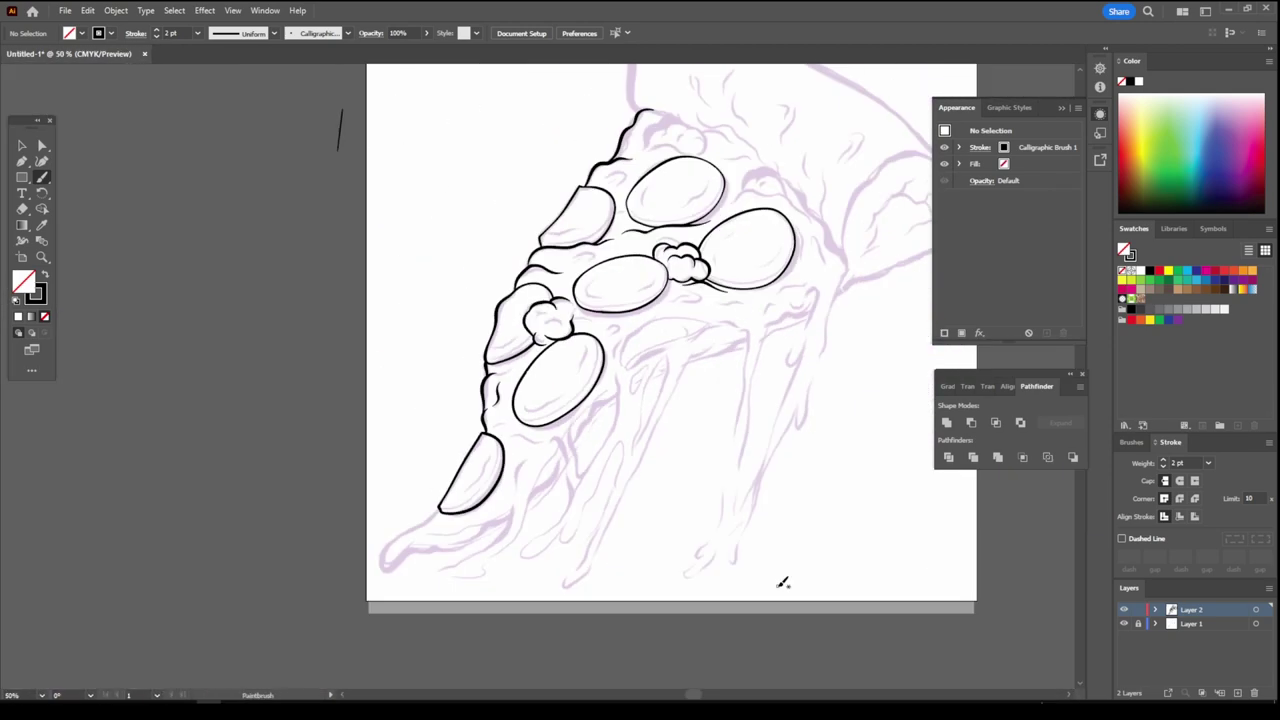
scroll(444, 585, up, 4)
mouse_move(420, 345)
mouse_down()
mouse_move(192, 515)
mouse_move(365, 475)
mouse_up()
- Extend the cheese drip outline and add a long stroke across the cheese
mouse_move(402, 468)
mouse_down()
mouse_move(460, 475)
mouse_move(620, 402)
mouse_up()
drag(636, 392, 712, 356)
drag(490, 572, 720, 247)
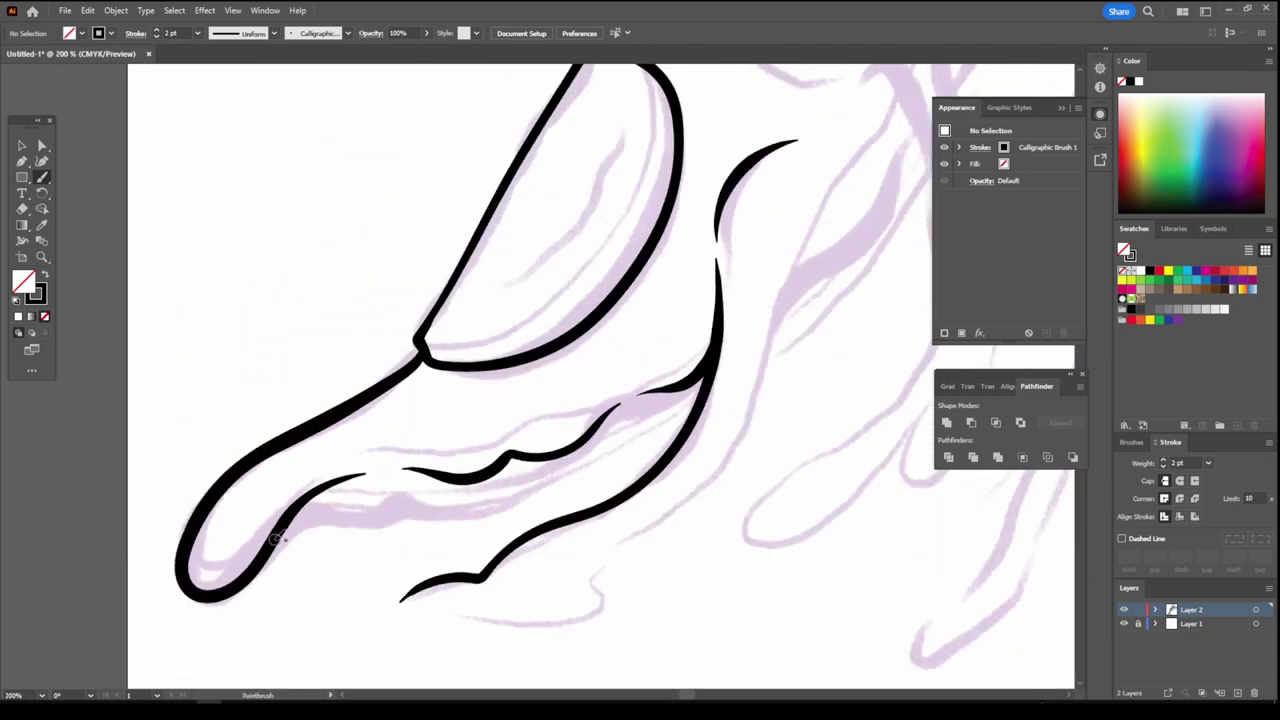
scroll(803, 423, down, 3)
scroll(800, 414, up, 2)
scroll(800, 414, up, 2)
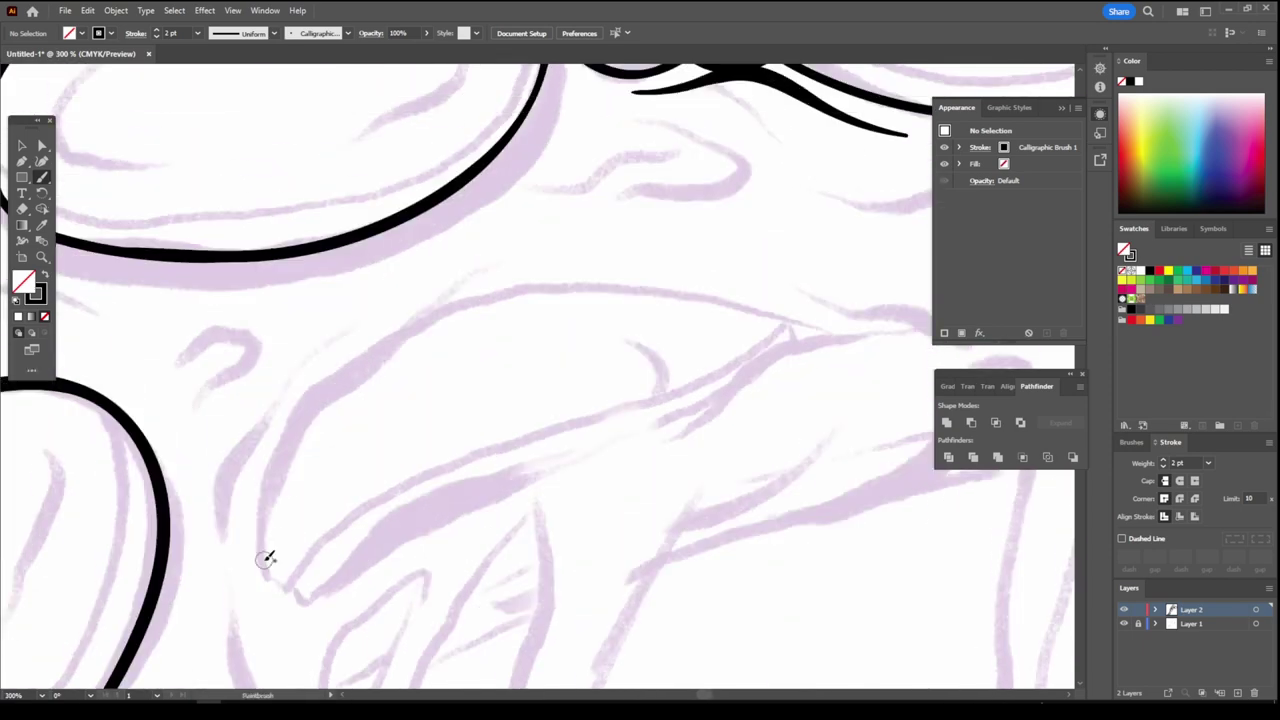
mouse_move(263, 577)
mouse_down()
mouse_move(650, 435)
mouse_move(390, 330)
mouse_move(377, 600)
mouse_up()
scroll(443, 580, down, 3)
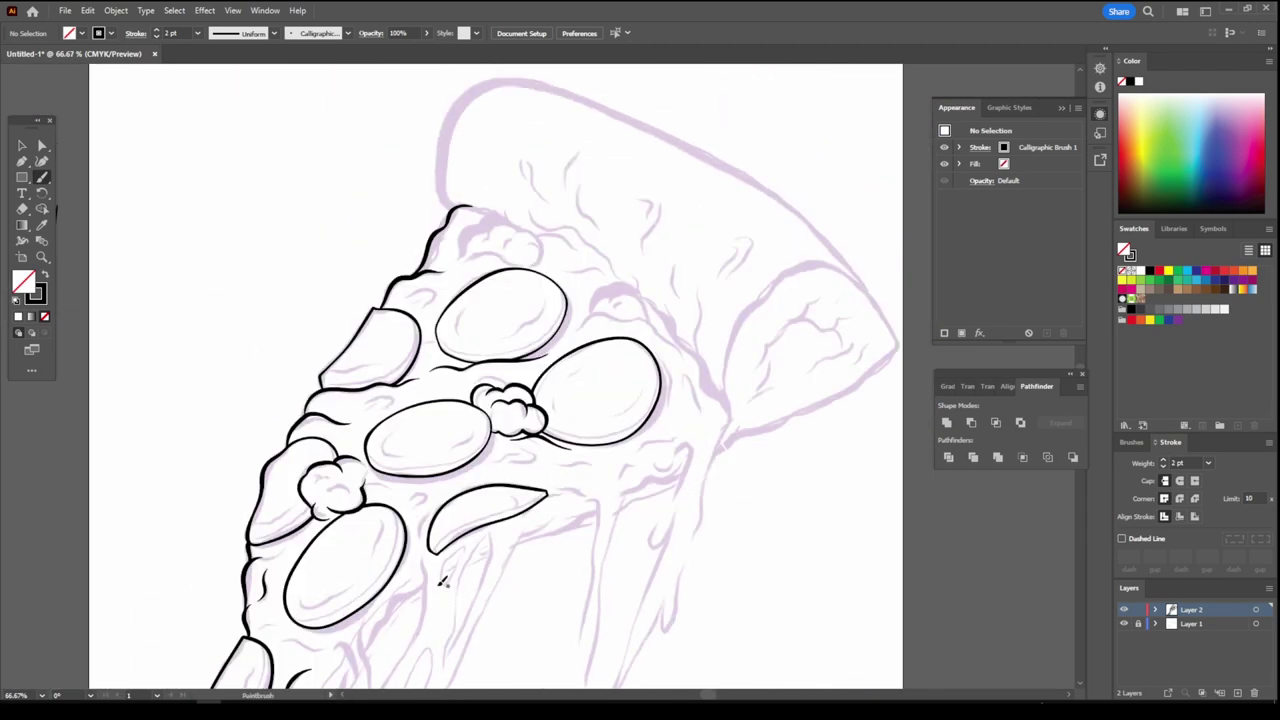
scroll(443, 580, up, 4)
- Outline another sausage clump near the top, including its inner curves
mouse_move(423, 312)
mouse_down()
mouse_move(605, 285)
mouse_move(771, 394)
mouse_move(463, 437)
mouse_up()
drag(482, 205, 252, 398)
scroll(677, 531, down, 2)
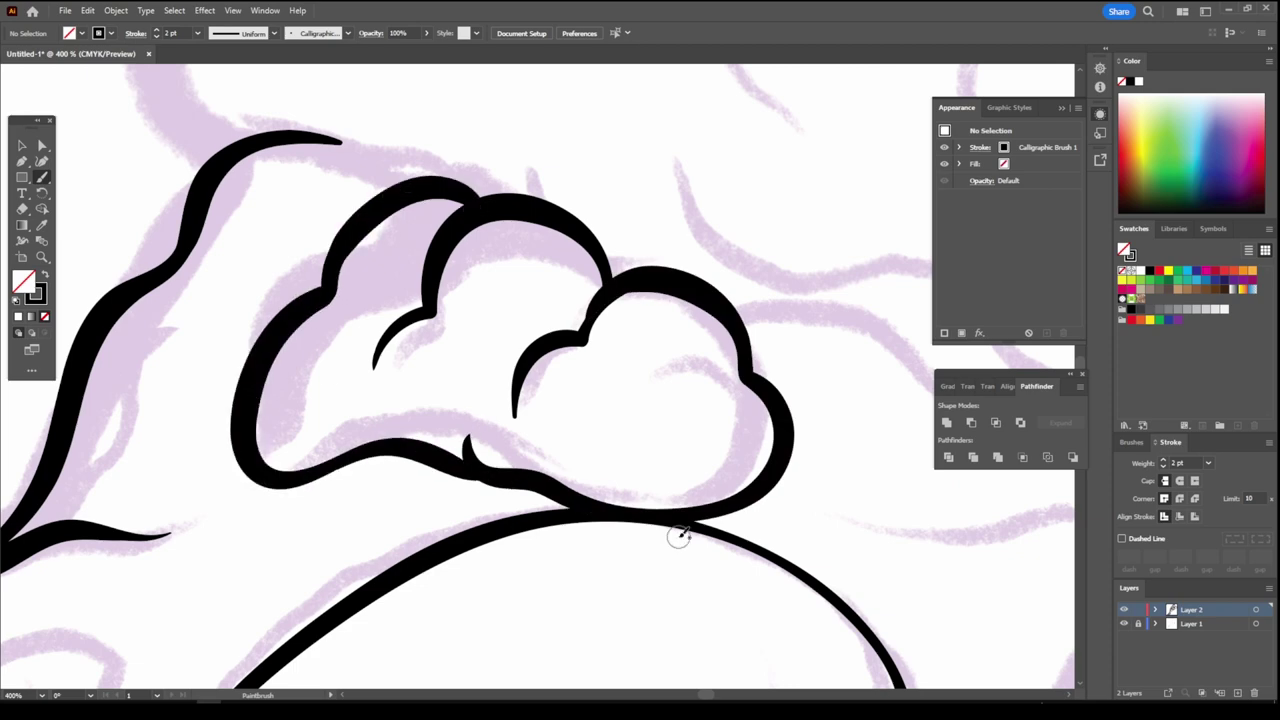
scroll(640, 477, down, 3)
scroll(626, 480, up, 2)
scroll(625, 483, up, 1)
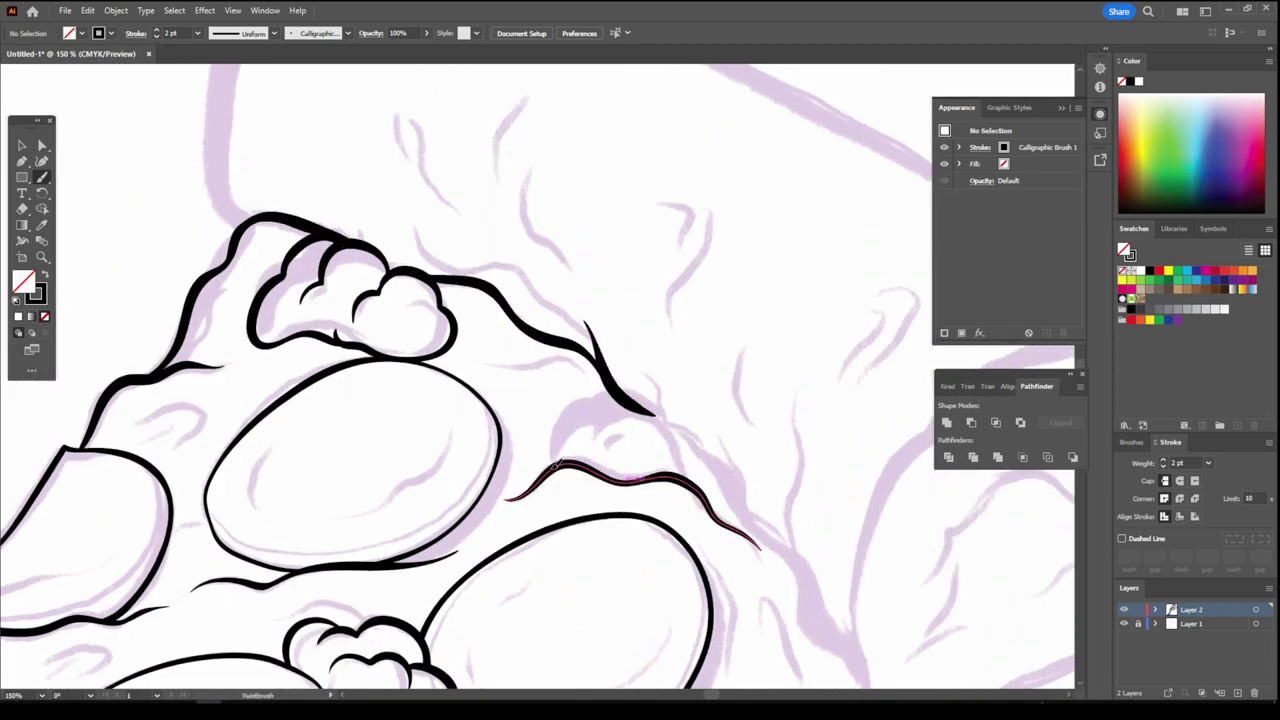
scroll(746, 495, down, 2)
scroll(746, 495, up, 3)
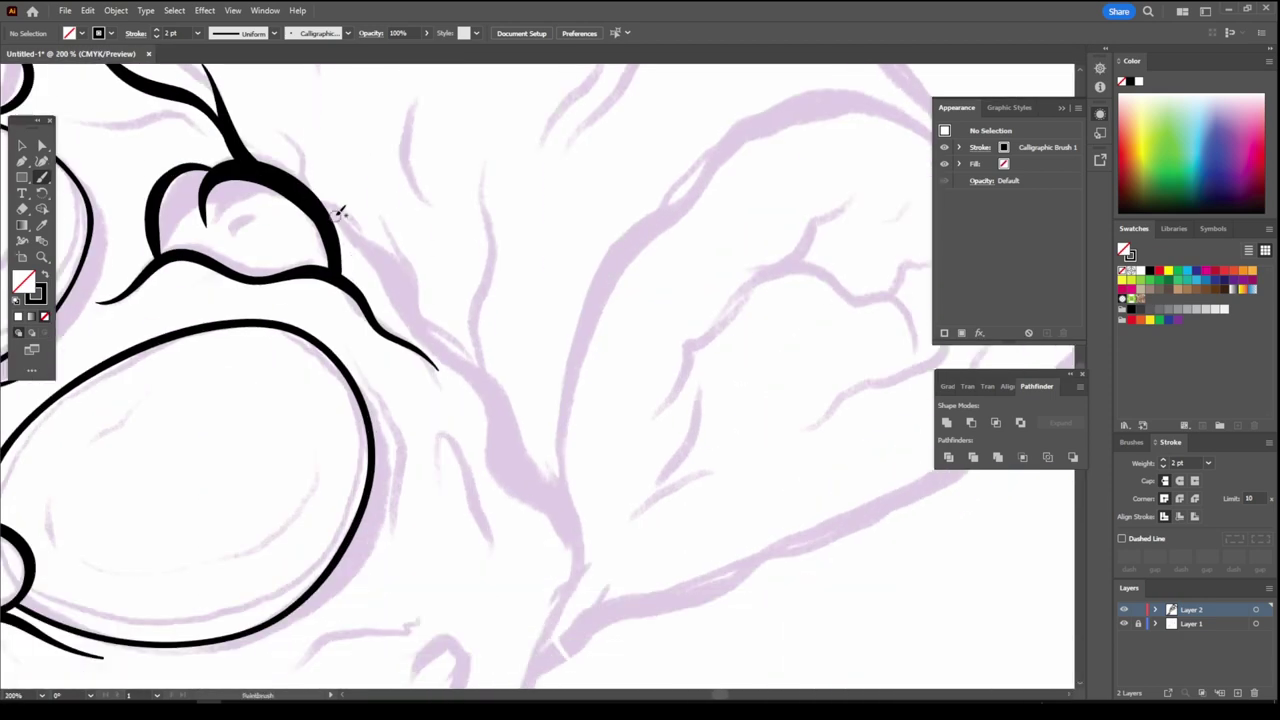
- Ink the cheese edge down along the crust
drag(337, 209, 437, 368)
drag(486, 329, 568, 598)
scroll(565, 665, down, 3)
scroll(228, 180, up, 2)
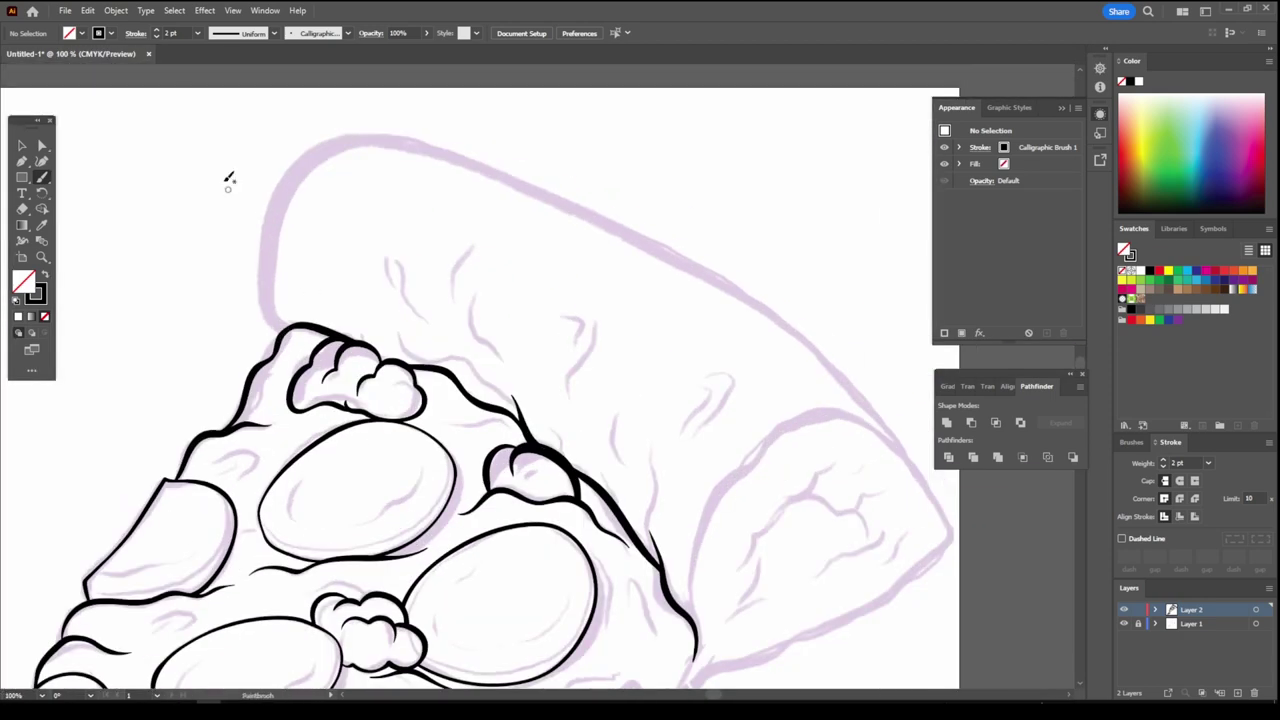
- At 4 pt brush weight, ink the crust's outer edge and a cheese fold line
click(197, 33)
click(212, 138)
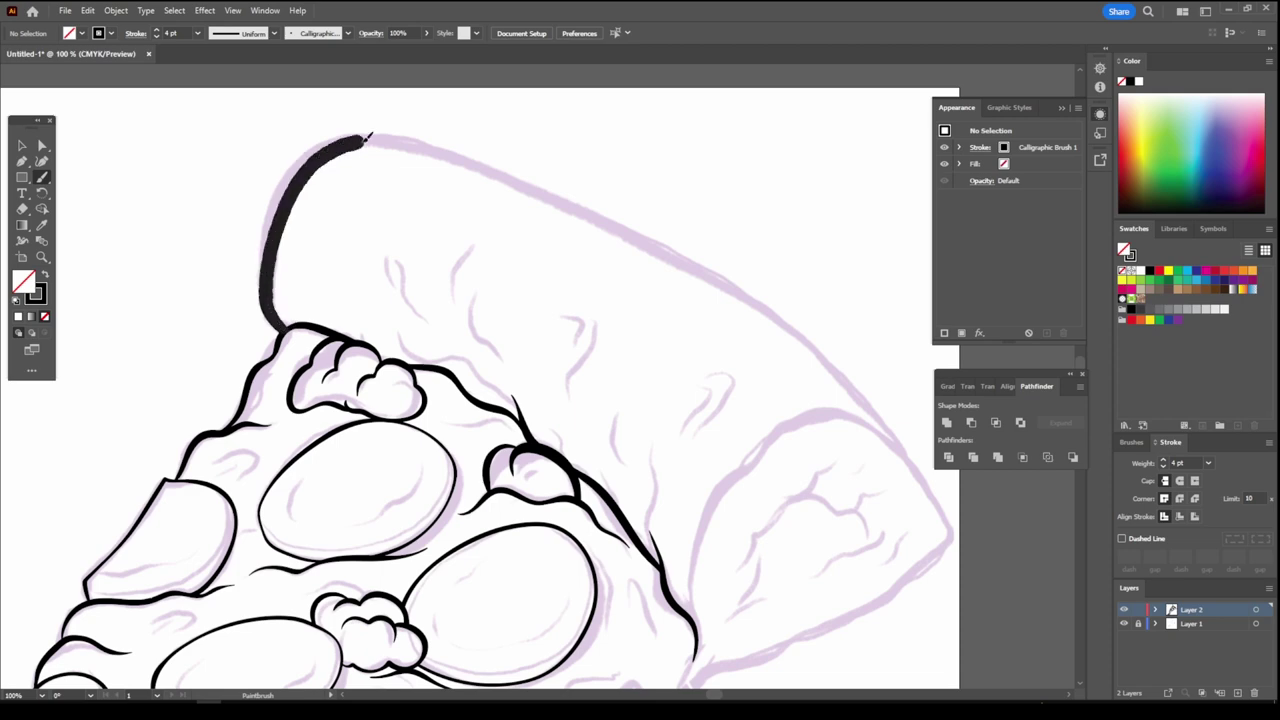
drag(367, 135, 943, 527)
scroll(771, 658, down, 3)
scroll(700, 637, up, 4)
scroll(700, 637, down, 1)
drag(356, 380, 351, 434)
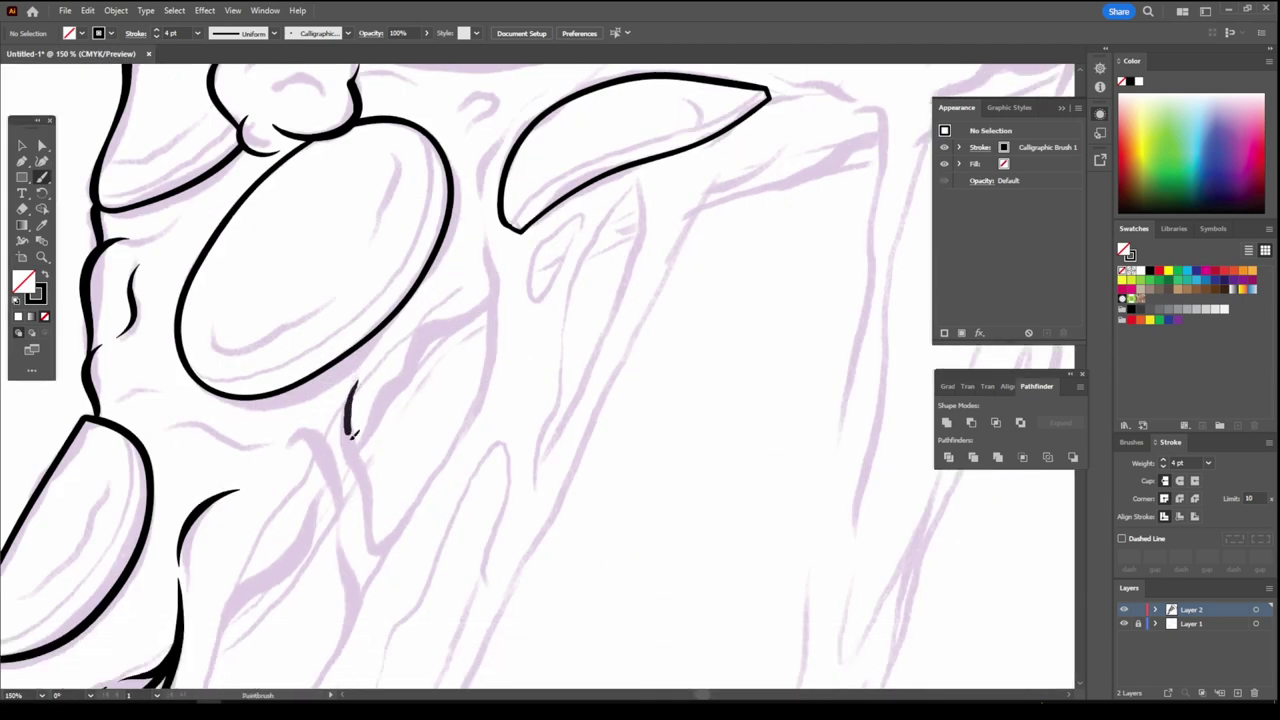
drag(492, 313, 487, 240)
scroll(484, 292, up, 1)
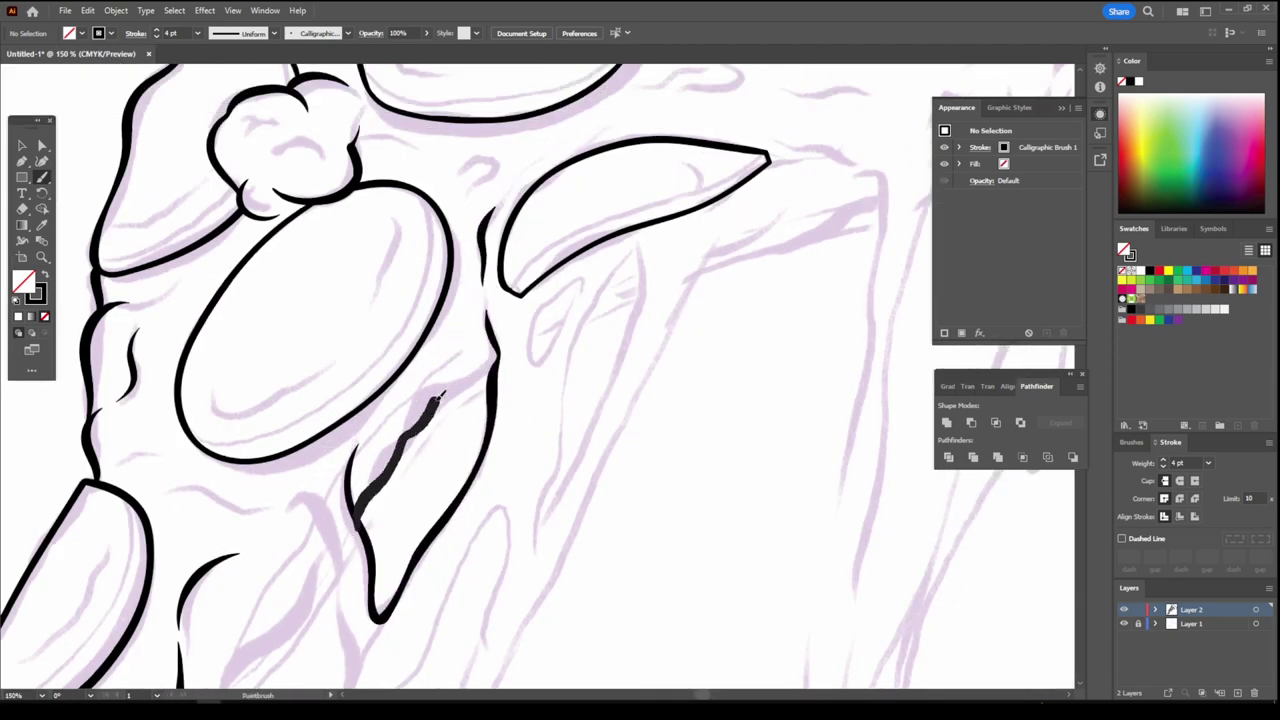
scroll(605, 597, up, 2)
- Thin the brush to 3 pt and ink a hooked cheese drip outline
click(197, 33)
click(212, 125)
drag(608, 498, 612, 588)
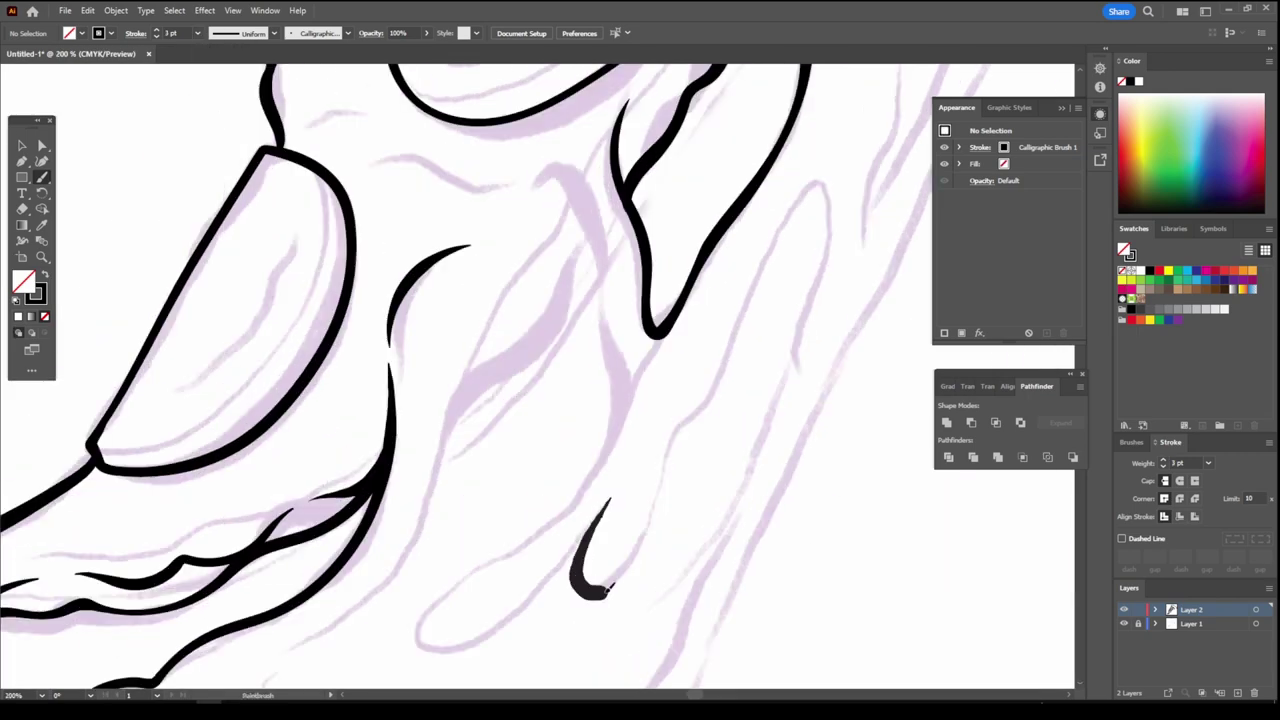
drag(845, 228, 800, 377)
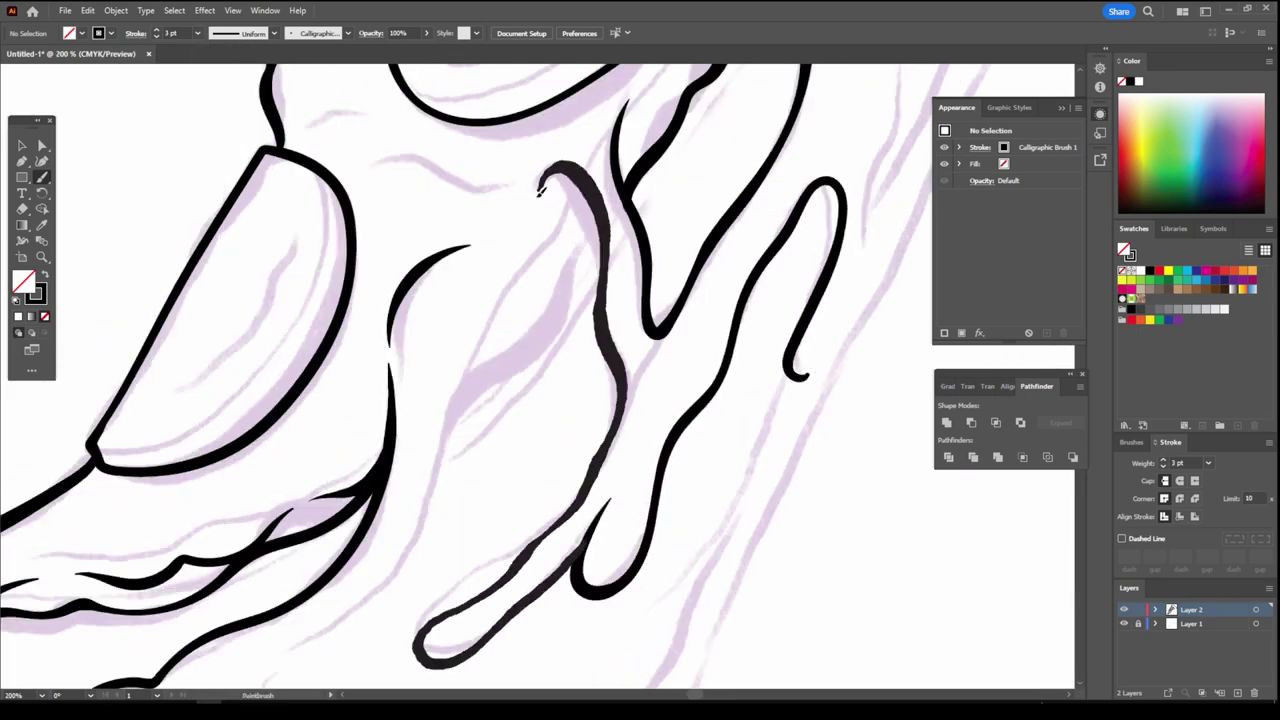
scroll(694, 646, down, 2)
scroll(669, 586, up, 2)
- Outline the lowest cheese drip, another drip edge, and both edges of a long drip
mouse_move(338, 598)
mouse_down()
mouse_move(421, 625)
mouse_move(190, 618)
mouse_up()
scroll(583, 673, down, 5)
scroll(583, 673, up, 5)
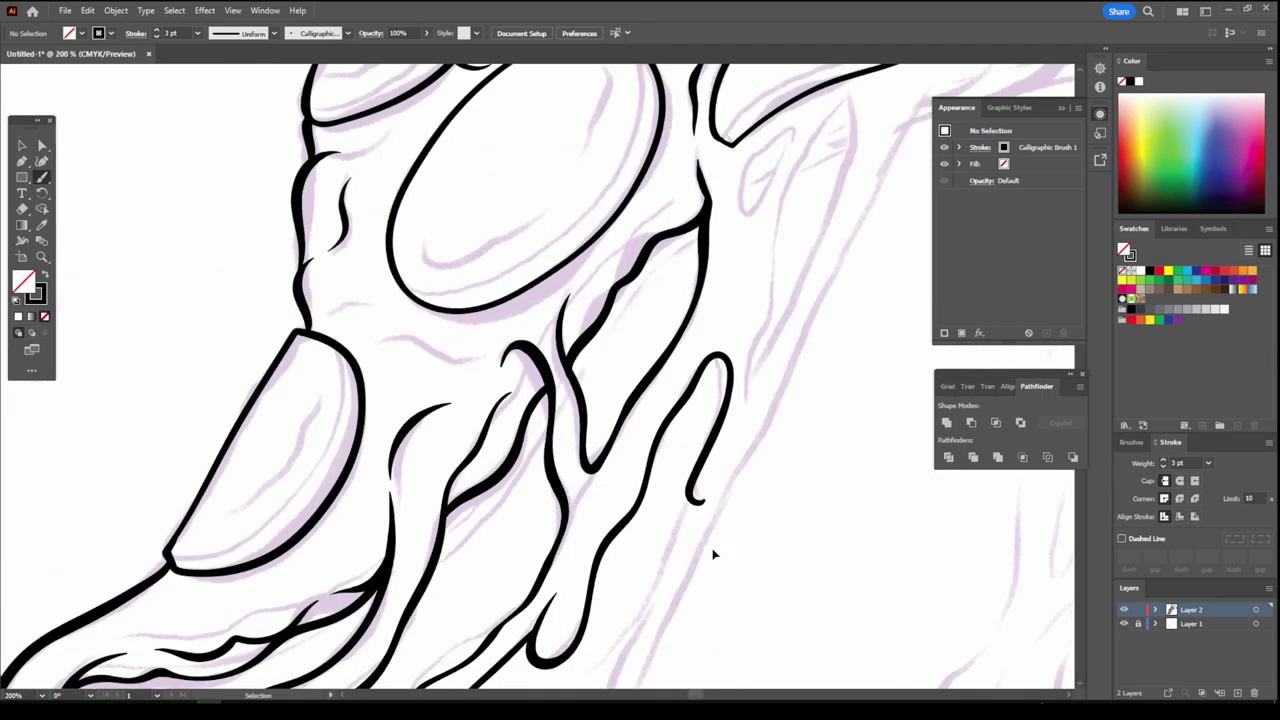
scroll(707, 543, down, 5)
scroll(700, 534, up, 5)
drag(282, 567, 365, 422)
mouse_move(507, 388)
mouse_down()
mouse_move(565, 370)
mouse_move(550, 630)
mouse_move(672, 237)
mouse_up()
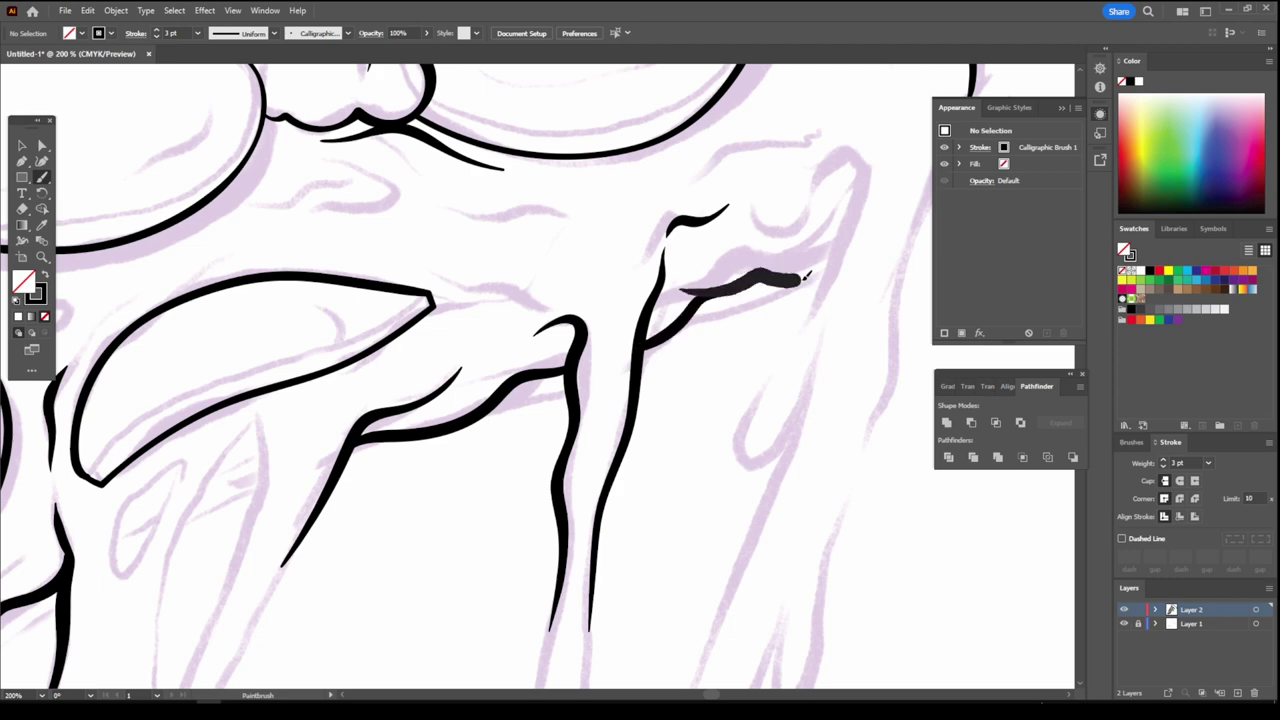
scroll(808, 277, down, 5)
scroll(446, 360, up, 4)
- Ink additional drip strokes, including a branching drip line
drag(467, 445, 430, 540)
scroll(437, 371, down, 5)
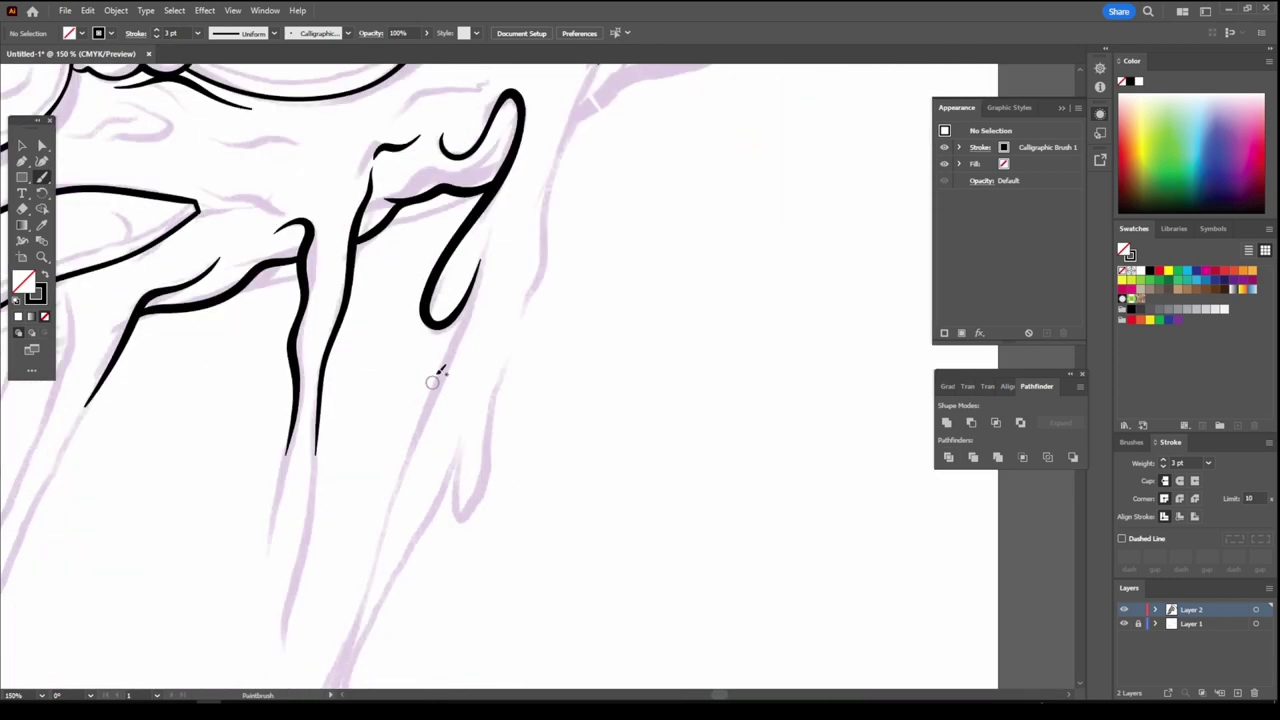
drag(468, 302, 355, 638)
mouse_move(470, 412)
mouse_down()
mouse_move(465, 440)
mouse_move(557, 163)
mouse_up()
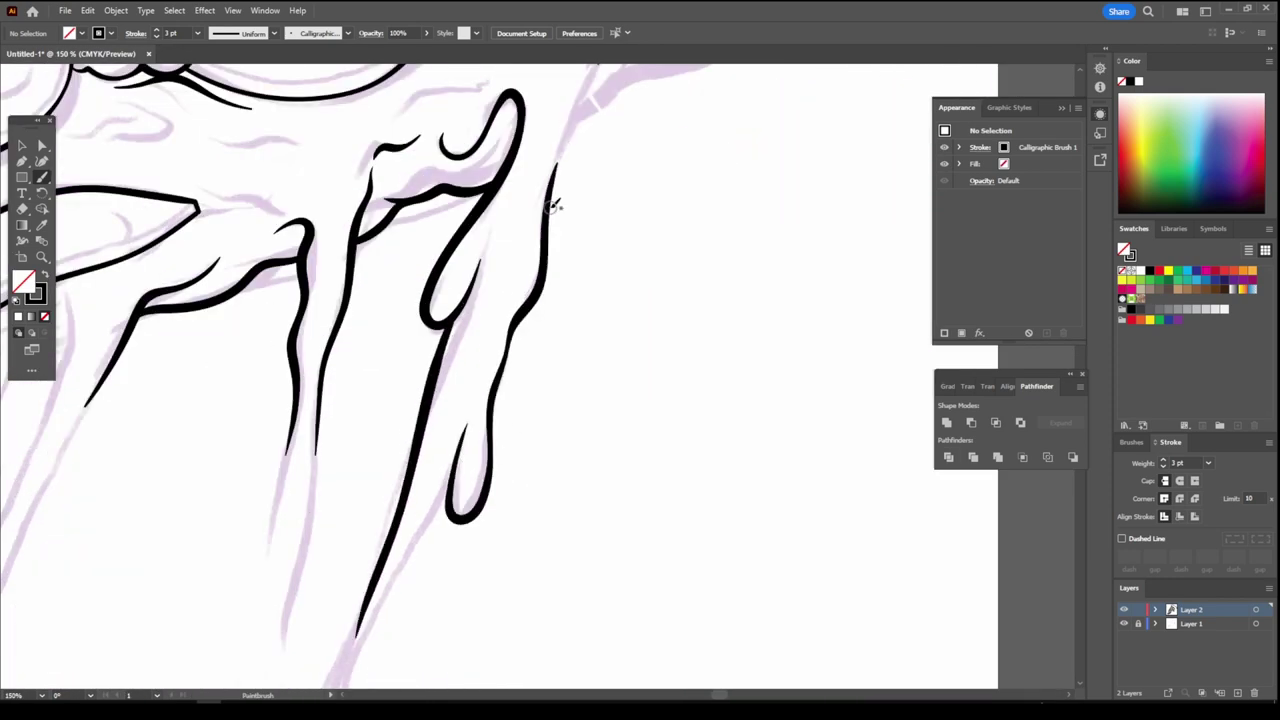
scroll(557, 208, up, 3)
scroll(713, 303, up, 2)
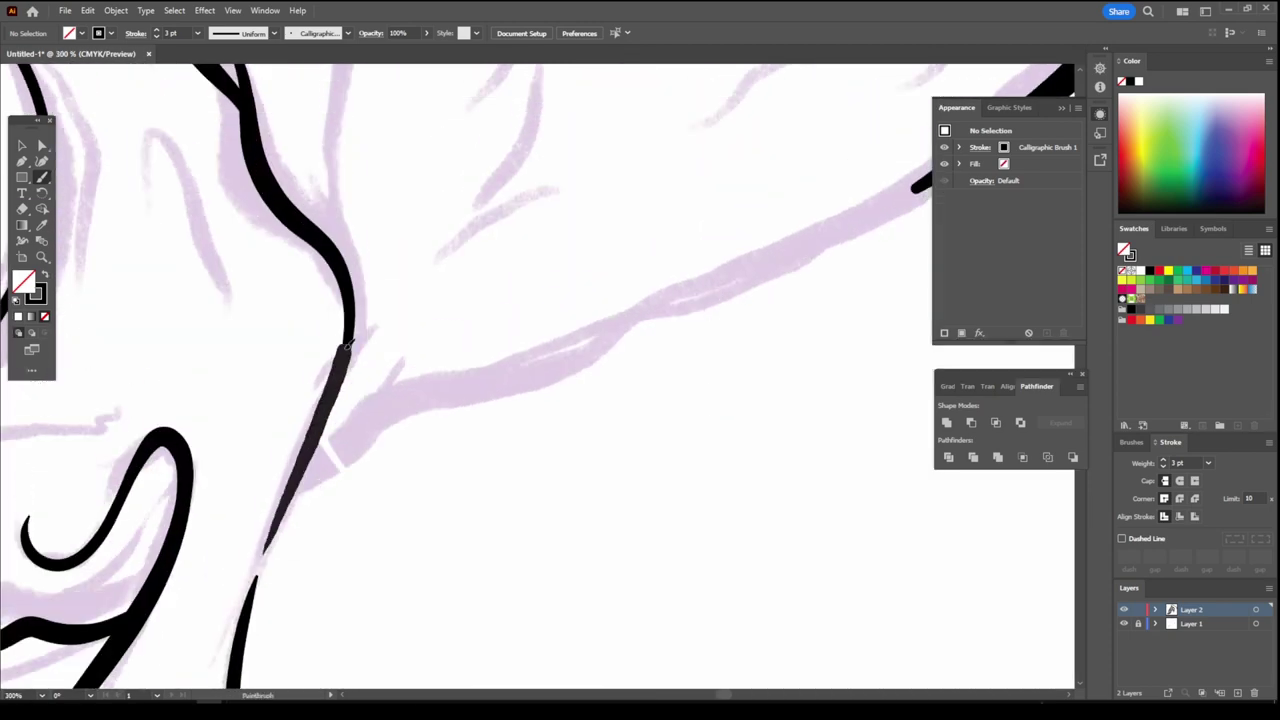
drag(330, 330, 366, 434)
scroll(447, 487, up, 2)
scroll(447, 487, down, 2)
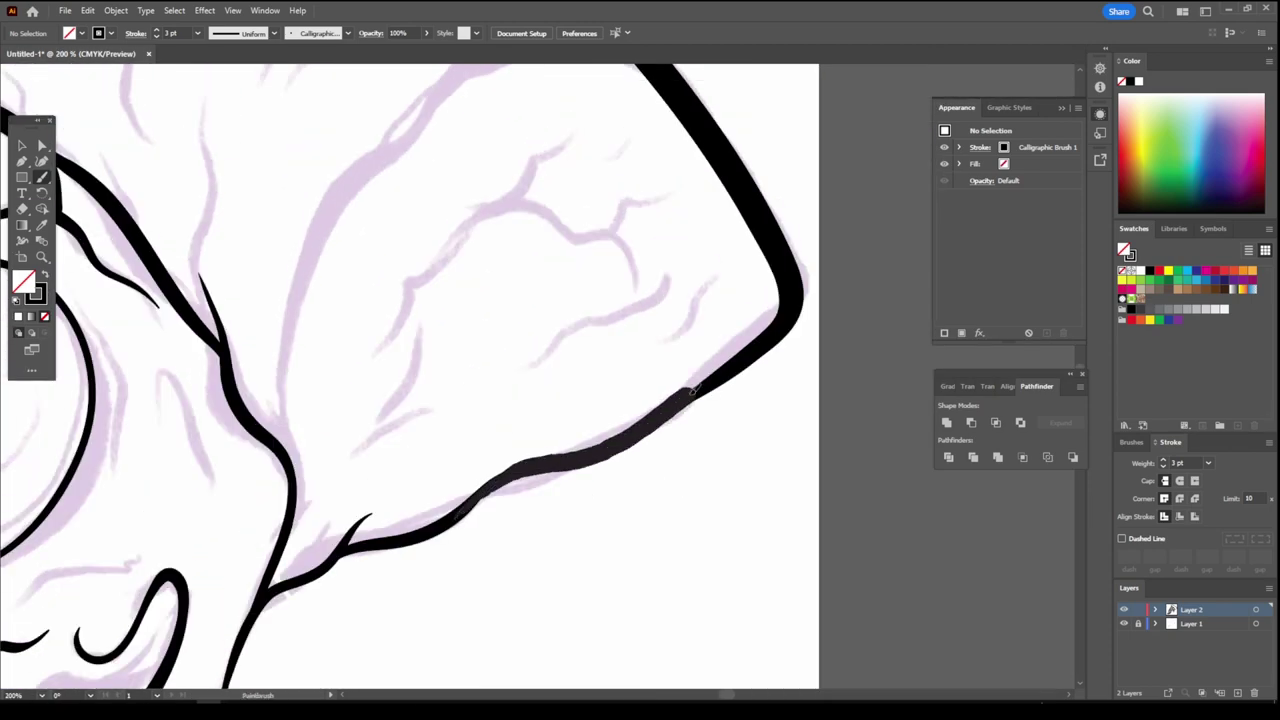
- Trace the cheese sheet's lower edge and close the branching drip with a crossbar and loop
drag(456, 515, 766, 336)
scroll(767, 334, down, 3)
scroll(469, 552, up, 3)
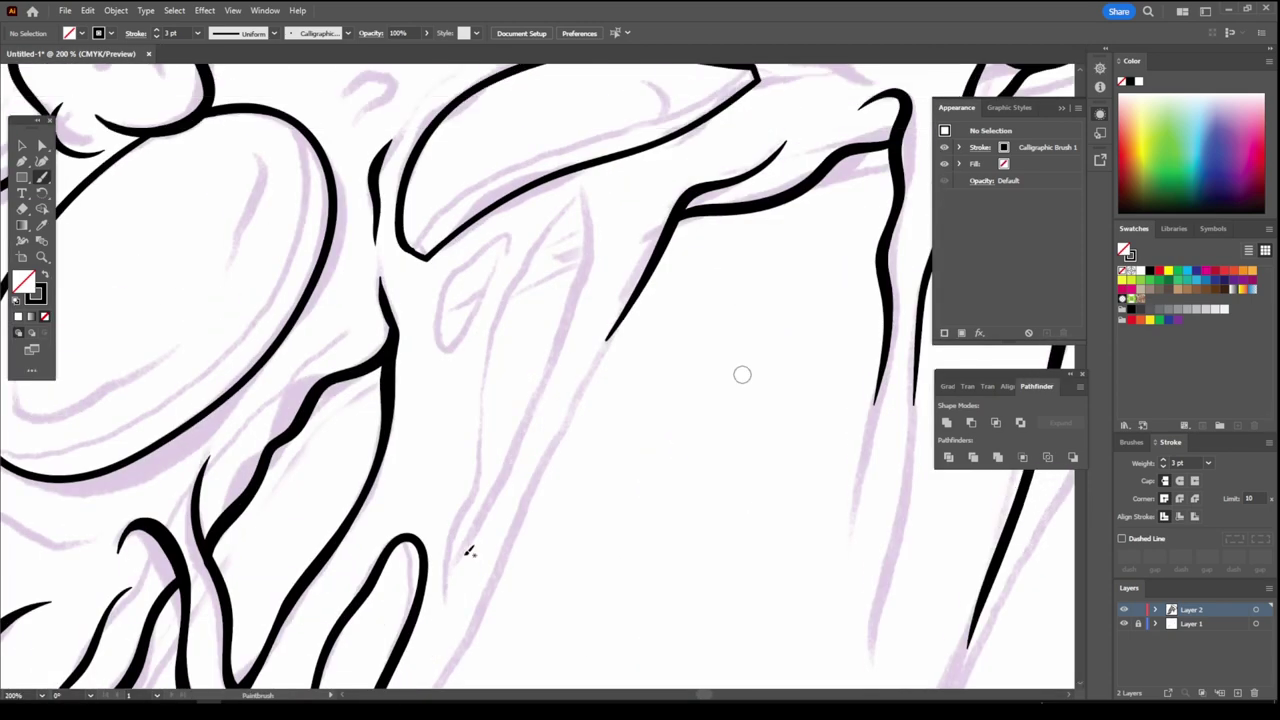
drag(497, 393, 455, 583)
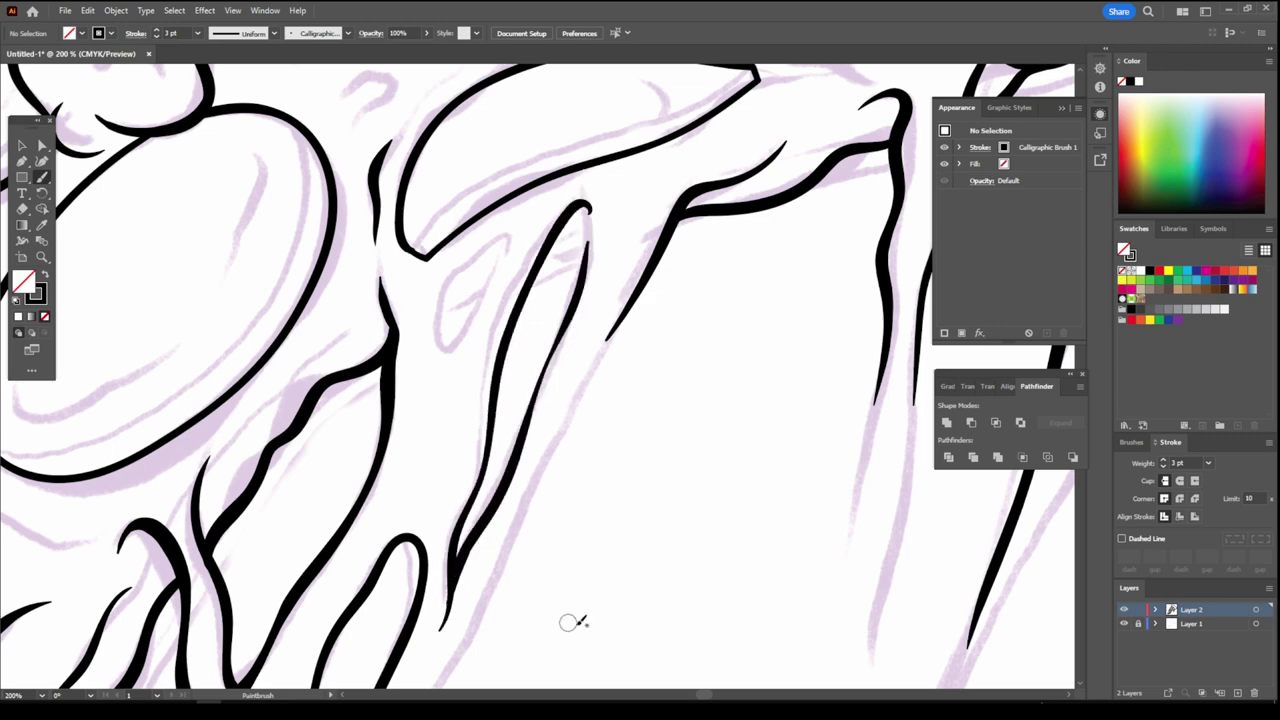
scroll(453, 598, up, 2)
drag(505, 398, 620, 306)
mouse_move(471, 329)
mouse_down()
mouse_move(302, 440)
mouse_move(355, 515)
mouse_up()
scroll(674, 560, down, 5)
scroll(674, 546, up, 3)
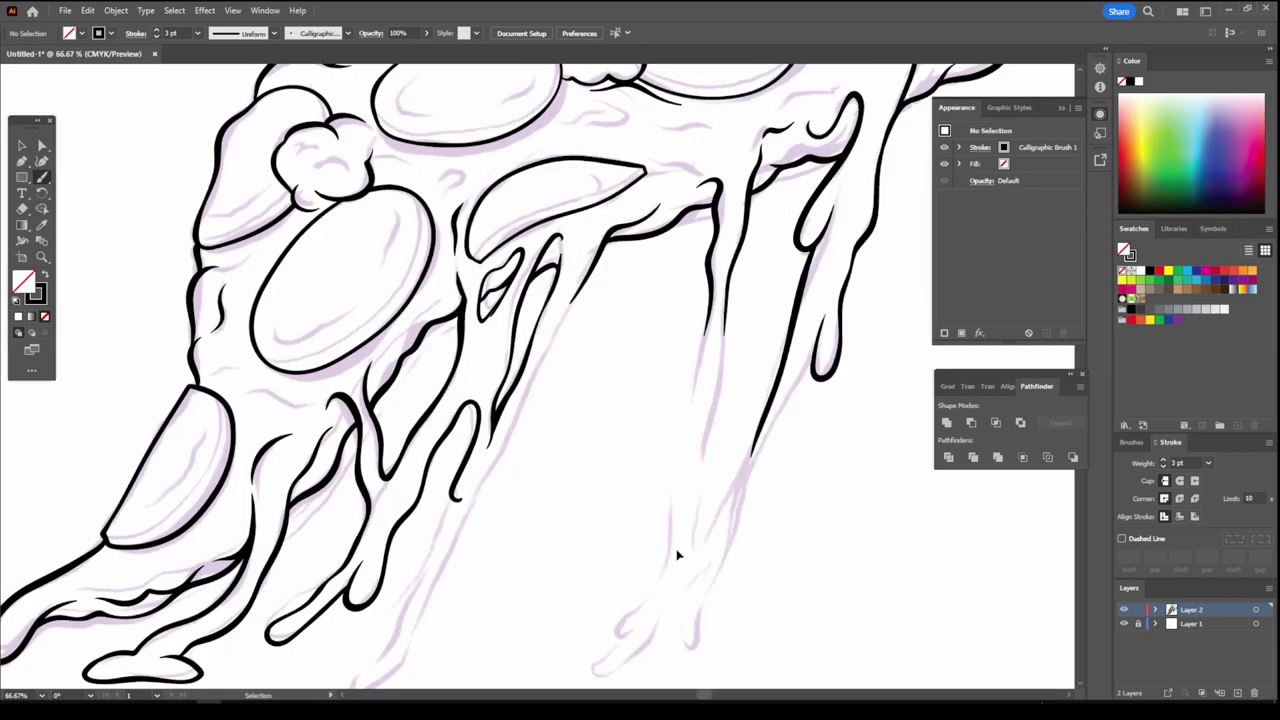
- Add another drip stroke and extend a drip line upward
scroll(510, 240, up, 2)
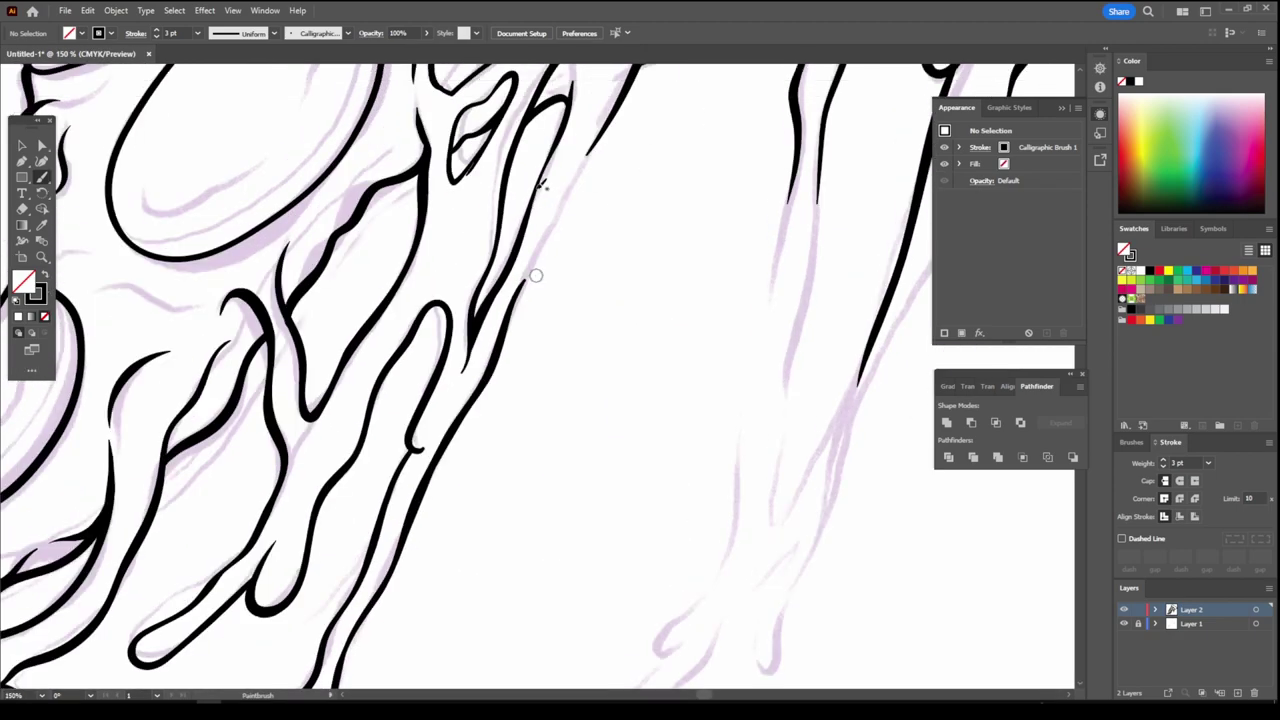
scroll(530, 200, up, 2)
scroll(537, 178, up, 1)
drag(565, 362, 505, 468)
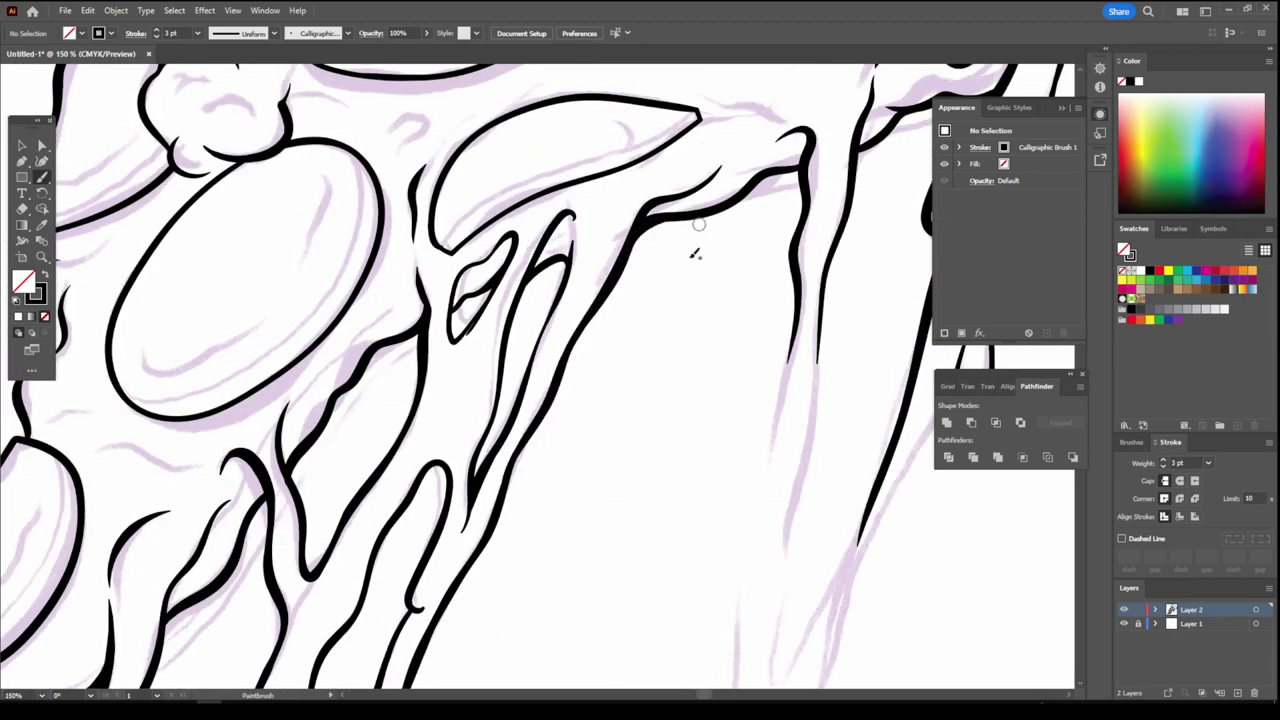
scroll(695, 252, down, 3)
drag(436, 322, 458, 120)
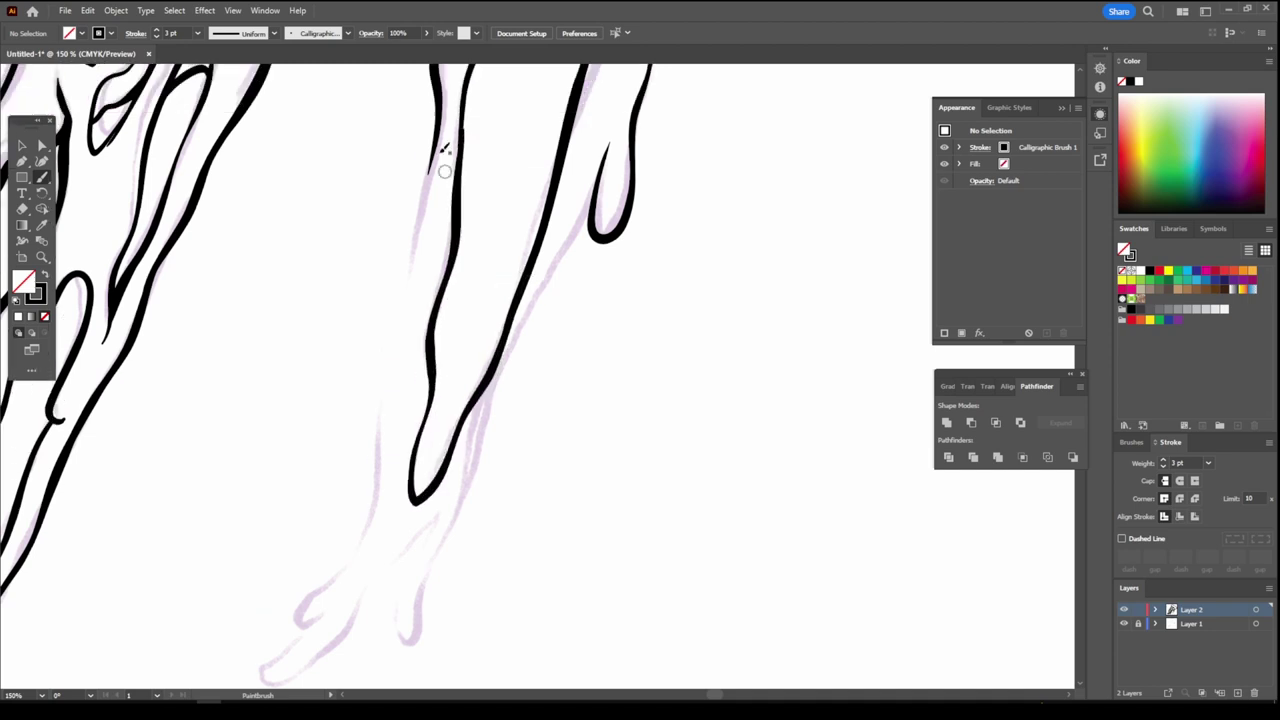
scroll(450, 200, up, 3)
- Outline a long lower drip and extend it upward to join the cheese
drag(463, 300, 490, 158)
scroll(480, 188, down, 3)
drag(440, 100, 305, 586)
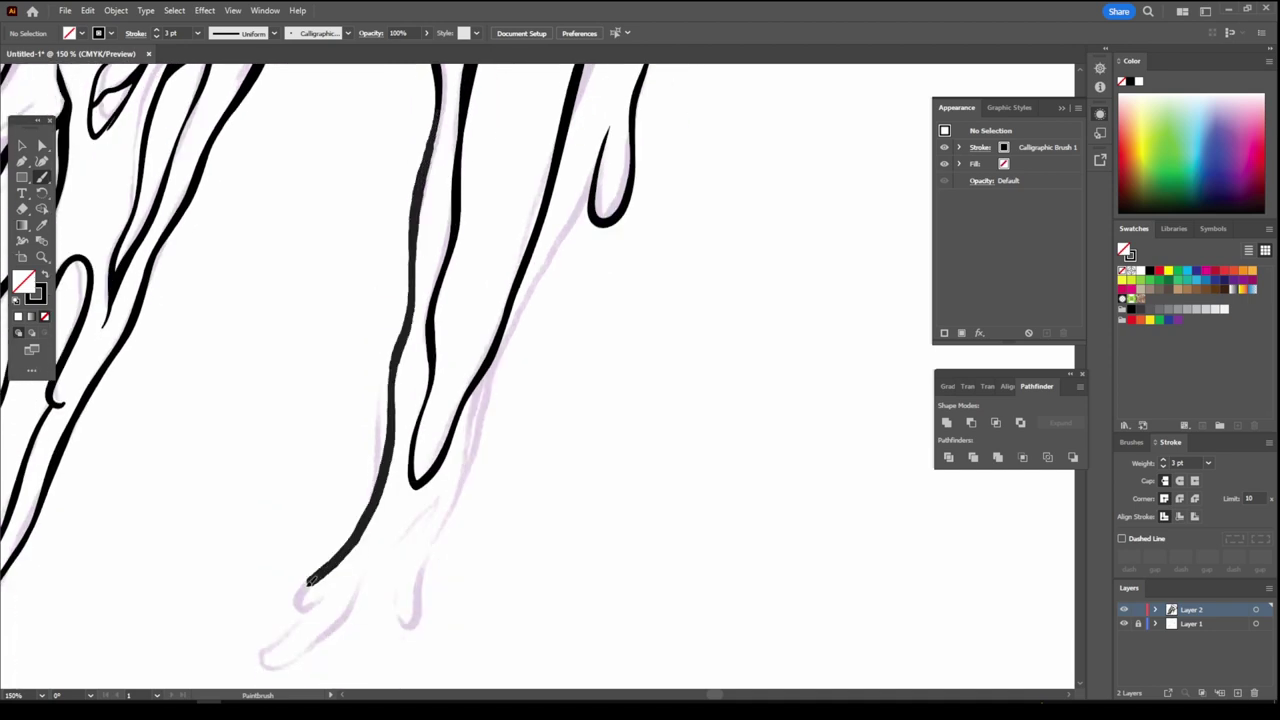
scroll(305, 586, down, 1)
drag(345, 510, 445, 410)
drag(489, 337, 586, 120)
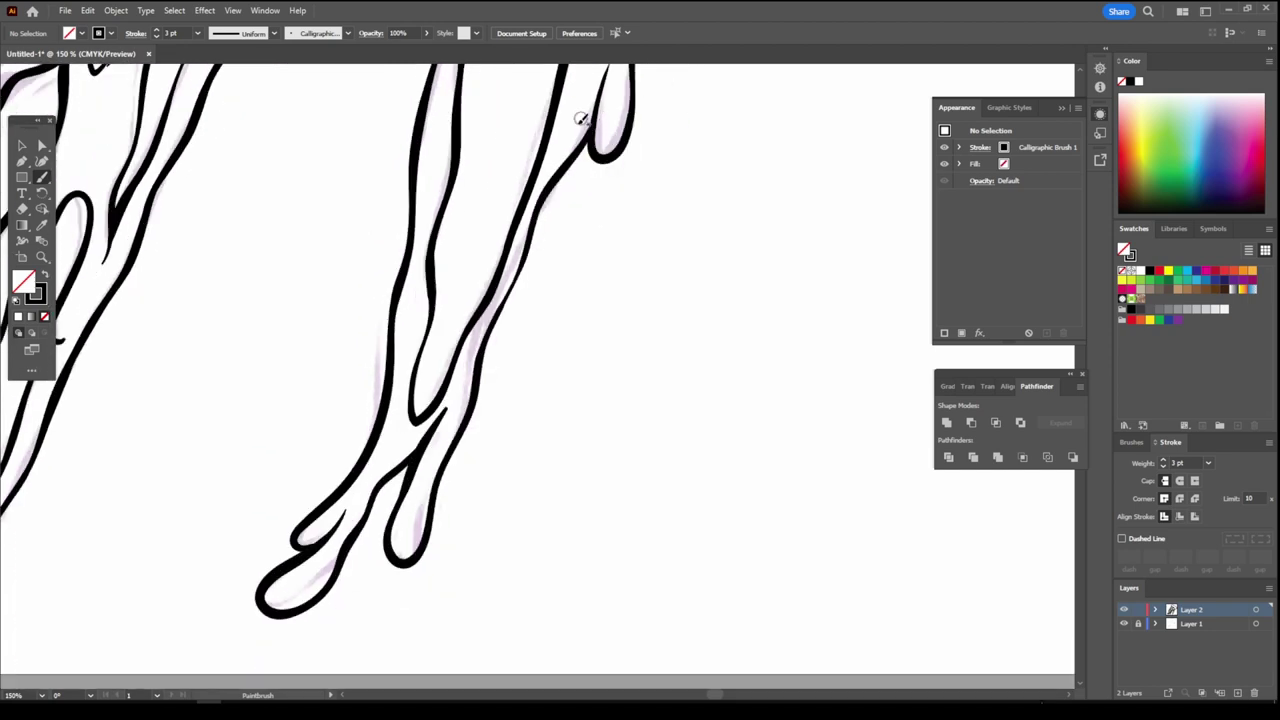
scroll(586, 120, down, 5)
scroll(780, 390, up, 5)
scroll(468, 552, up, 1)
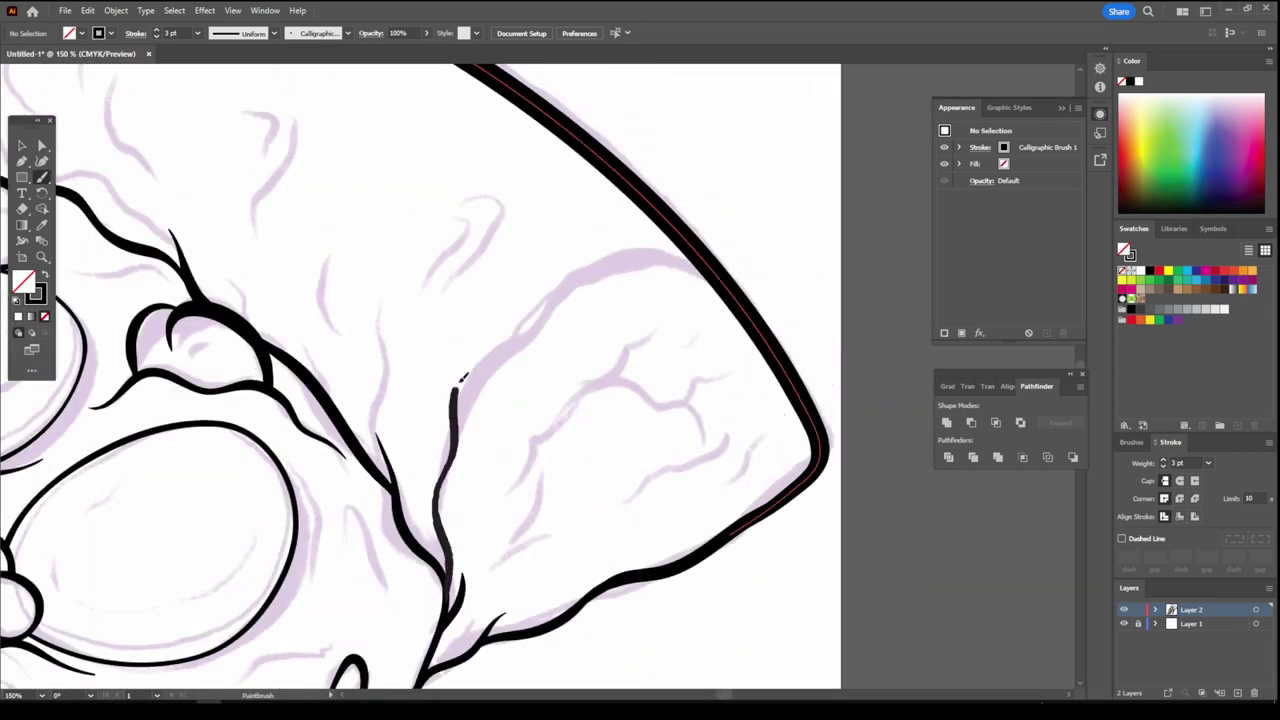
- Ink the wrinkled texture on the crust bump and add a short crust crease
drag(716, 275, 718, 273)
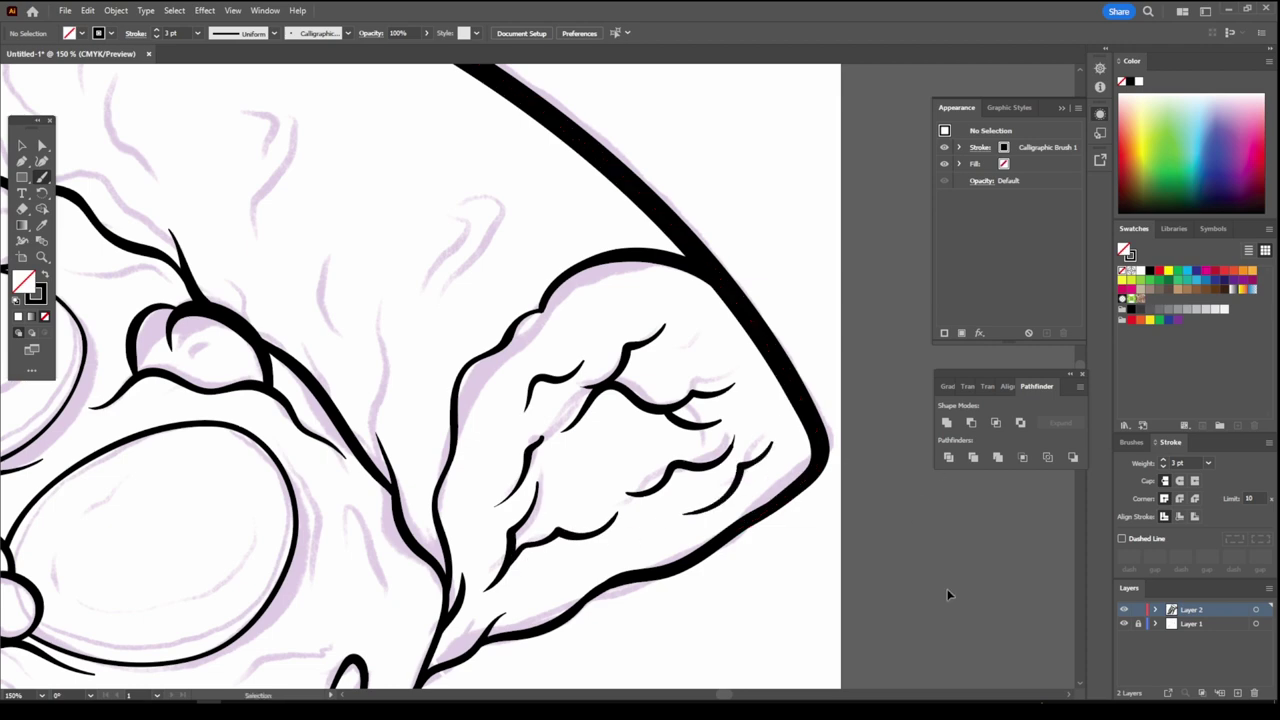
scroll(948, 595, down, 5)
scroll(880, 540, up, 3)
scroll(870, 525, up, 2)
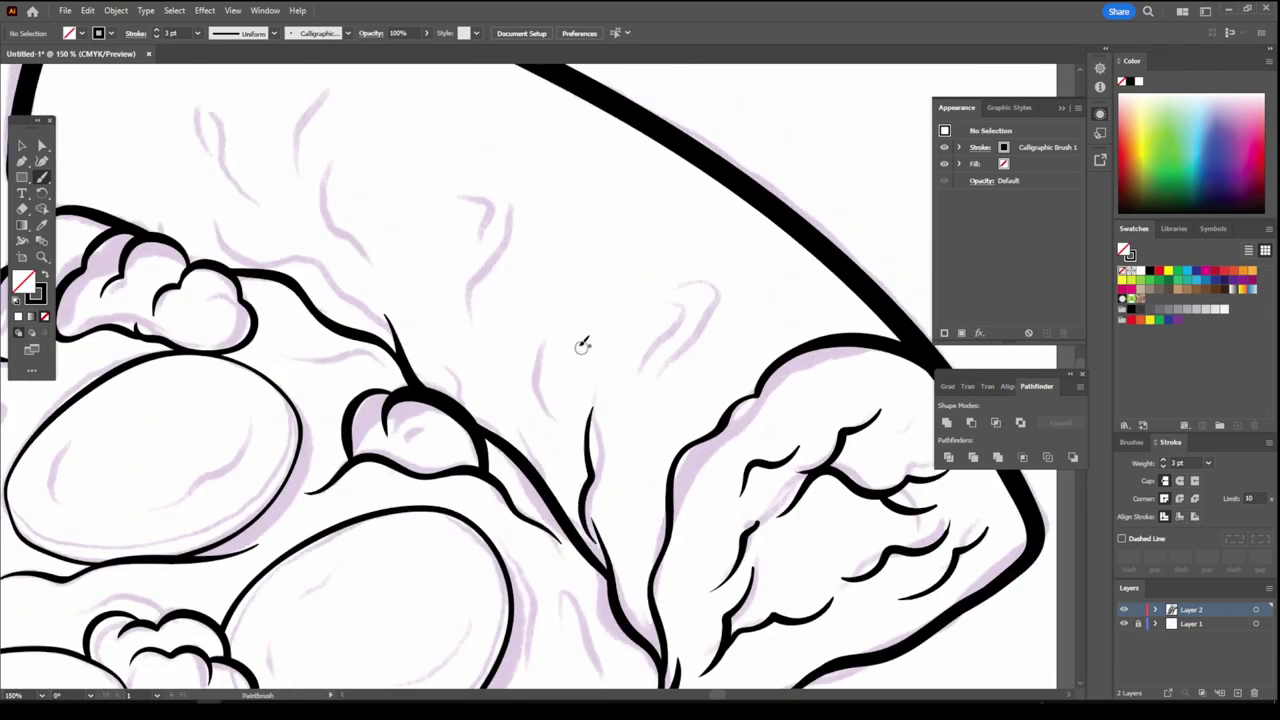
scroll(583, 345, up, 2)
drag(555, 392, 515, 575)
scroll(375, 400, up, 2)
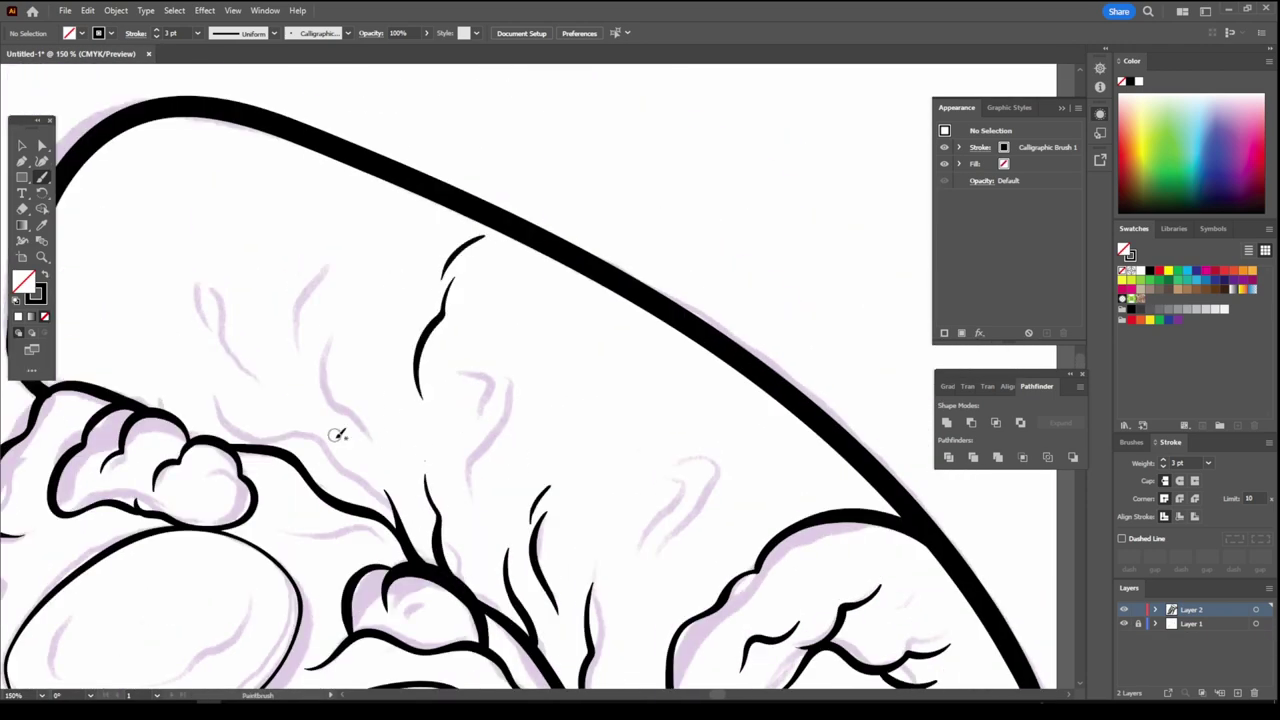
drag(307, 360, 330, 257)
scroll(330, 260, down, 3)
scroll(697, 553, up, 3)
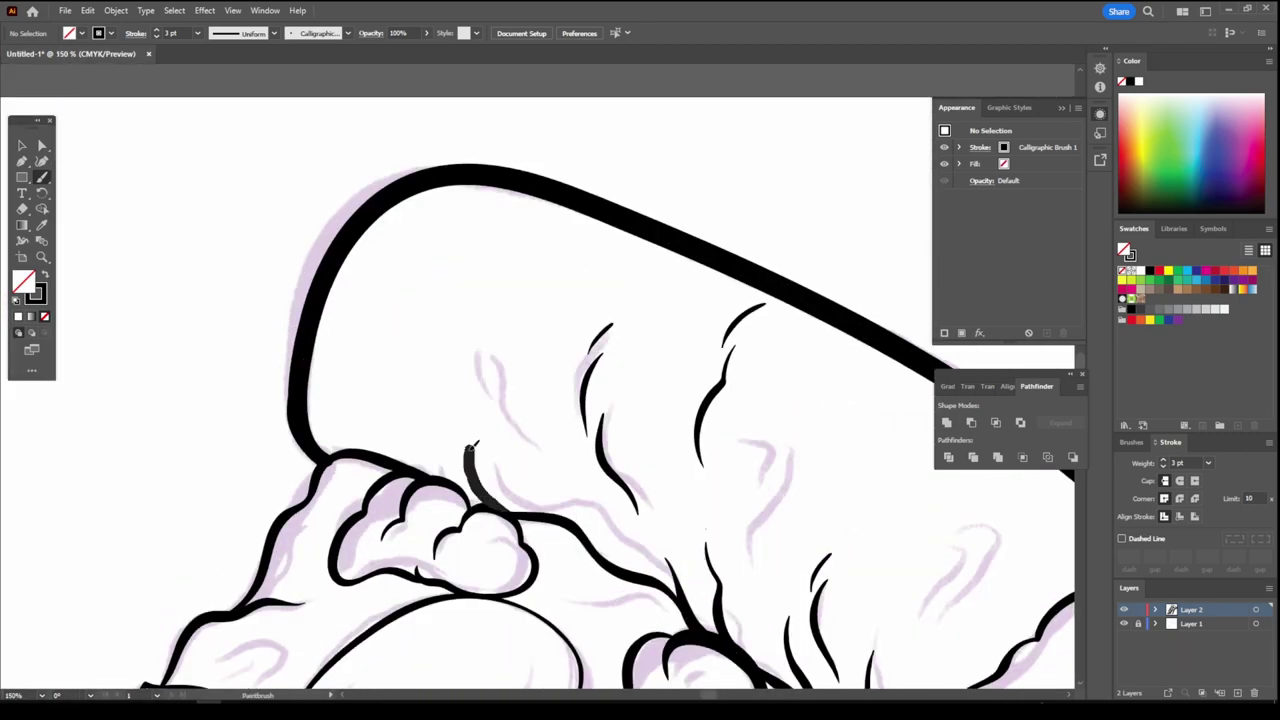
scroll(766, 391, down, 3)
- Ink two short 3 pt crease lines in the cheese, one beside a pepperoni slice
scroll(768, 394, down, 1)
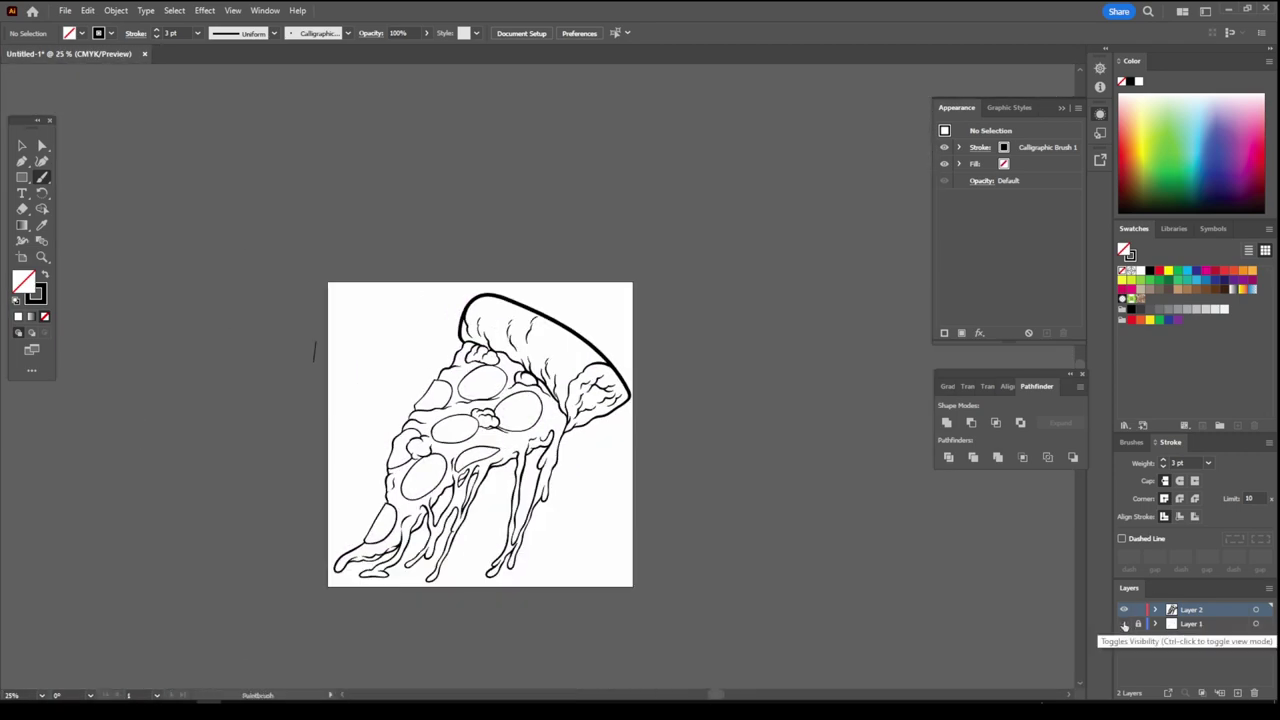
scroll(880, 529, up, 5)
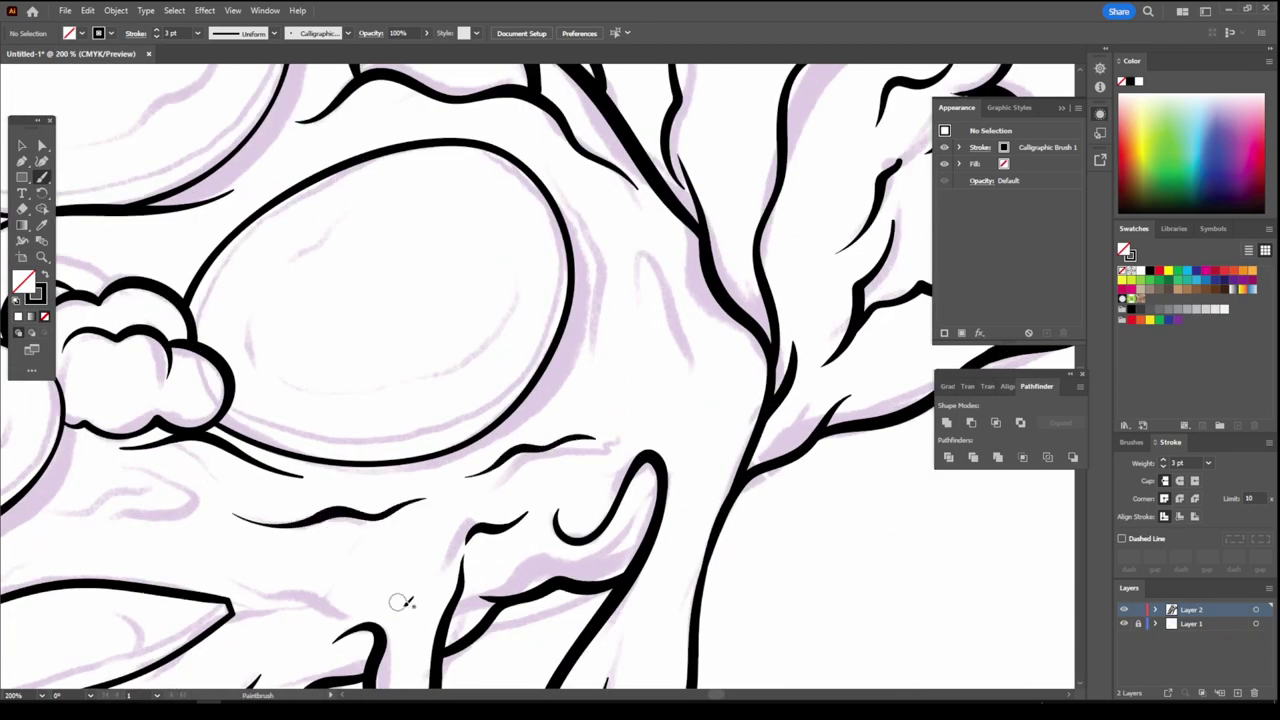
drag(262, 568, 192, 557)
scroll(732, 522, up, 3)
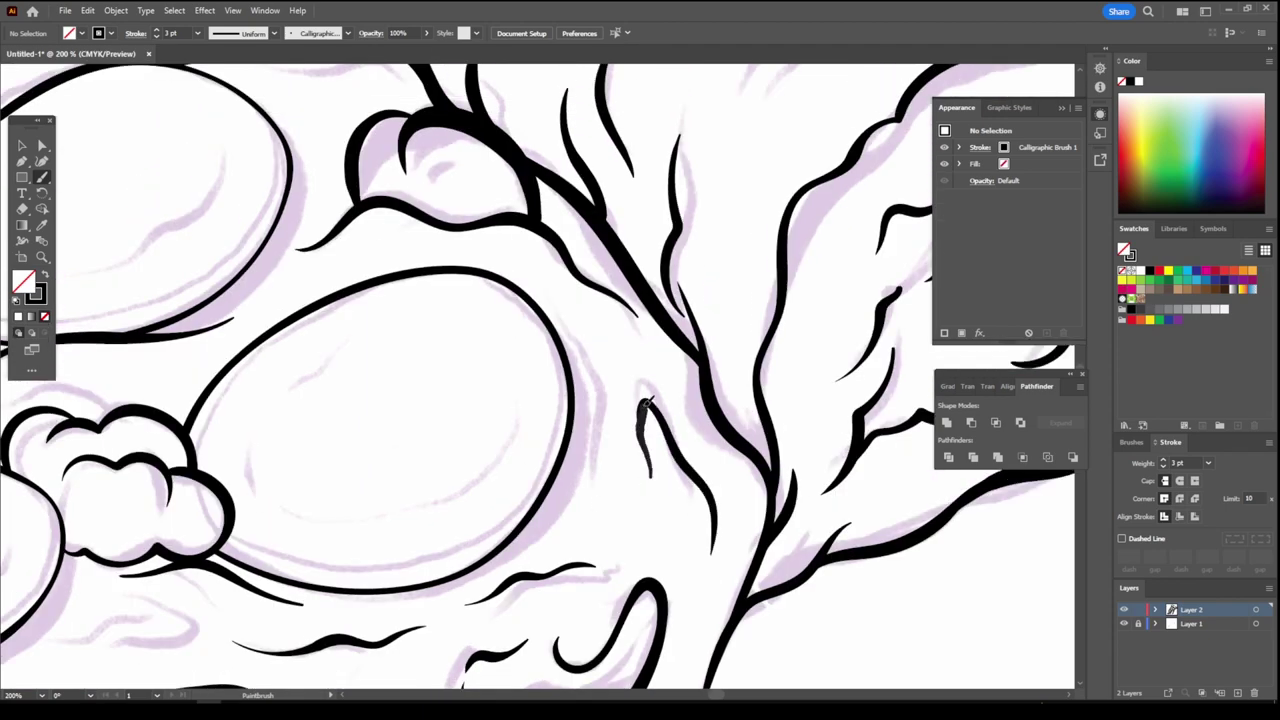
drag(600, 394, 548, 308)
scroll(877, 449, down, 3)
scroll(877, 449, up, 3)
scroll(600, 400, down, 2)
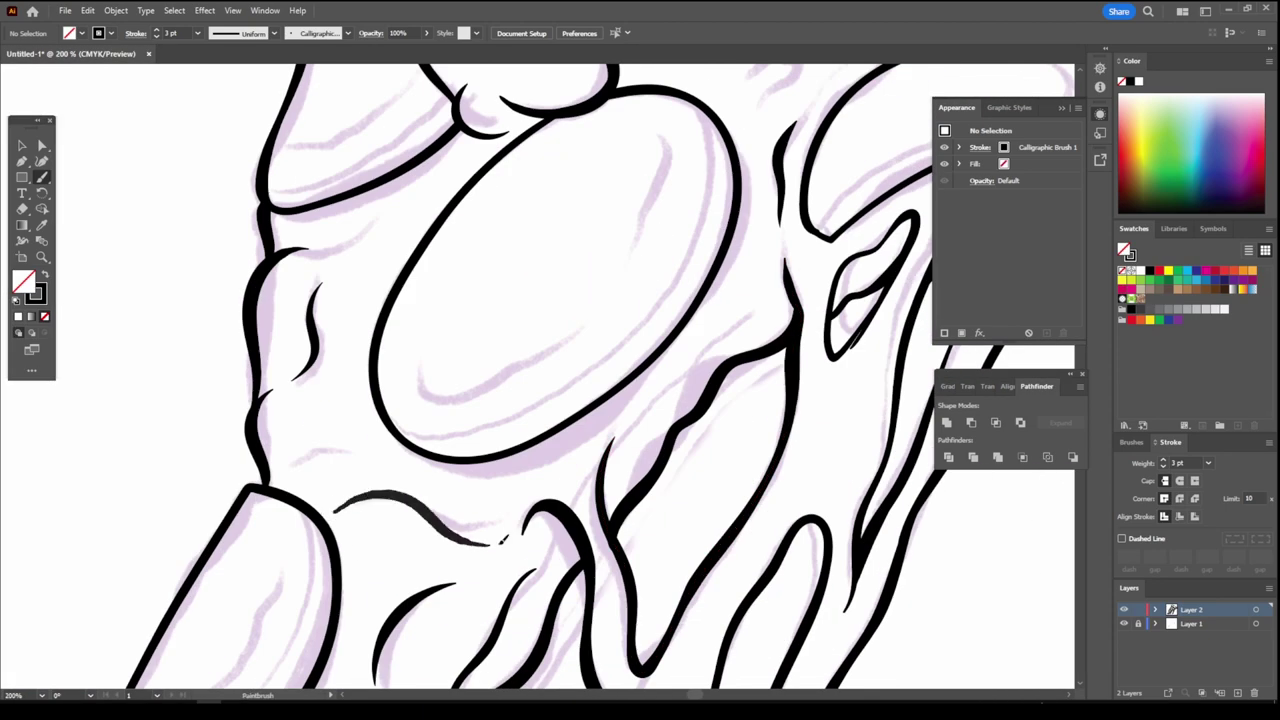
scroll(407, 383, up, 1)
scroll(700, 343, up, 3)
scroll(700, 343, down, 3)
scroll(600, 400, up, 3)
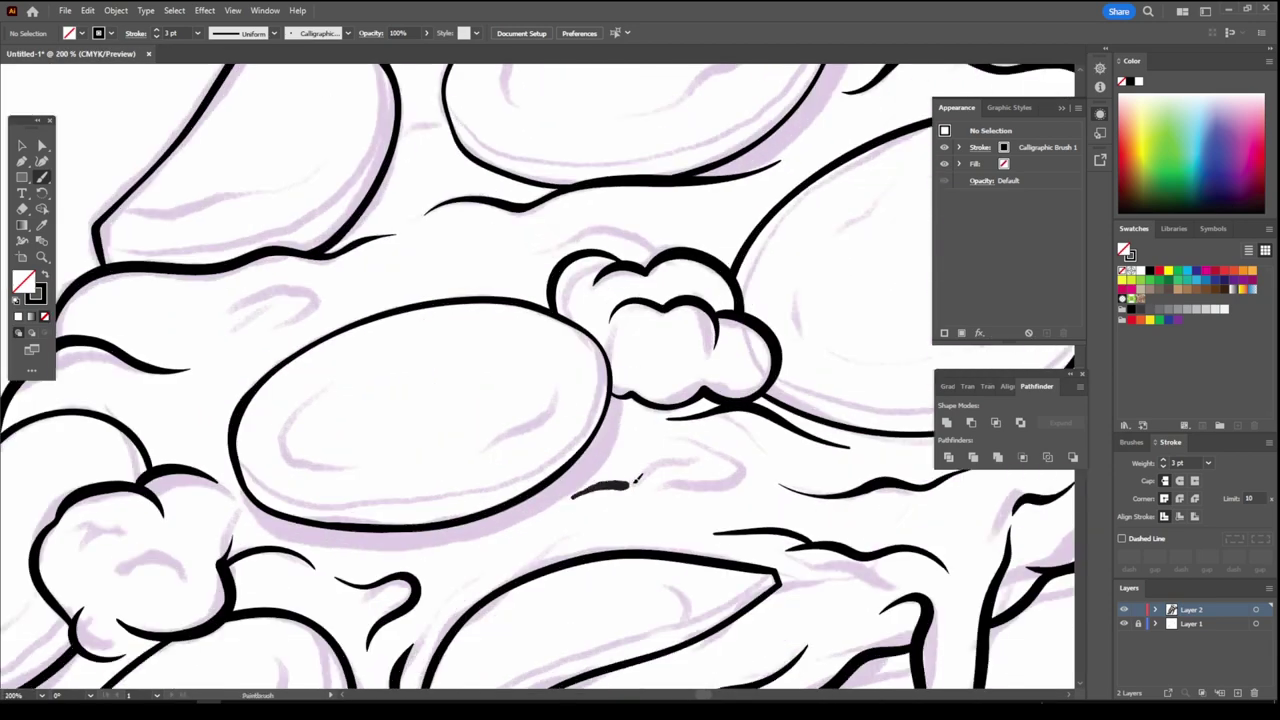
scroll(303, 388, up, 1)
scroll(380, 333, up, 4)
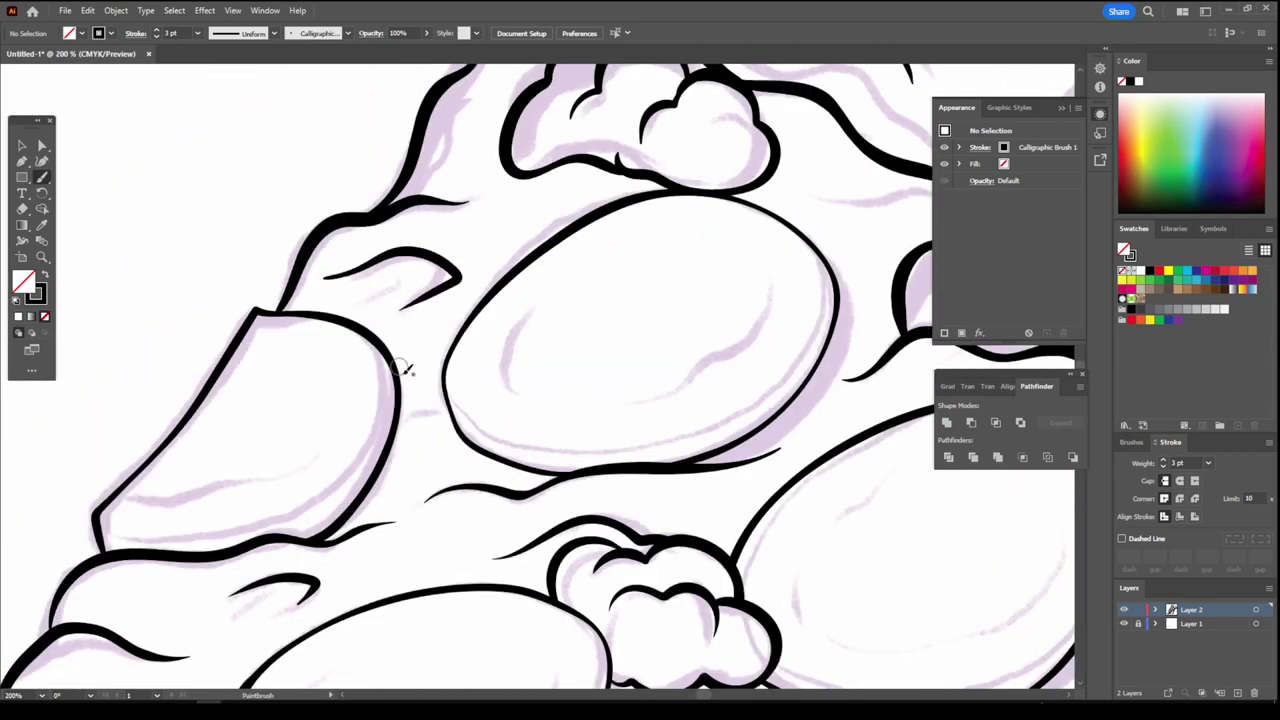
scroll(405, 370, down, 2)
scroll(463, 443, up, 2)
scroll(463, 443, up, 2)
scroll(425, 283, up, 2)
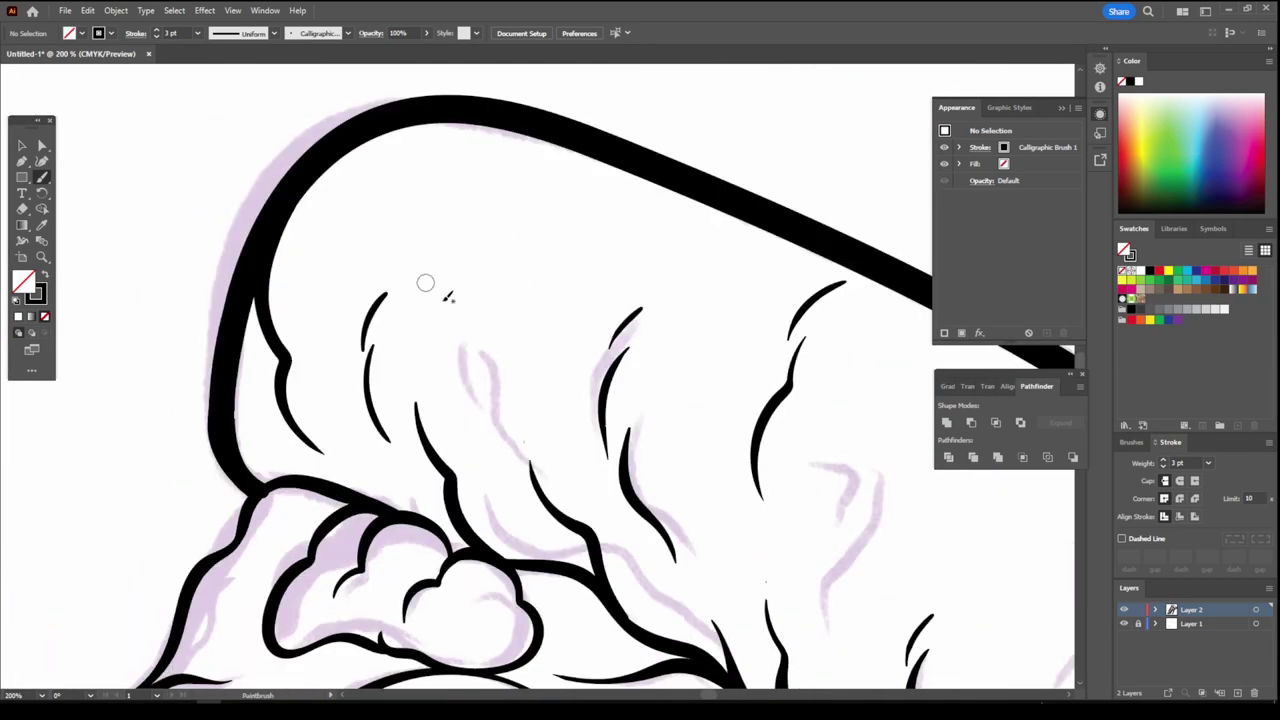
scroll(838, 476, down, 5)
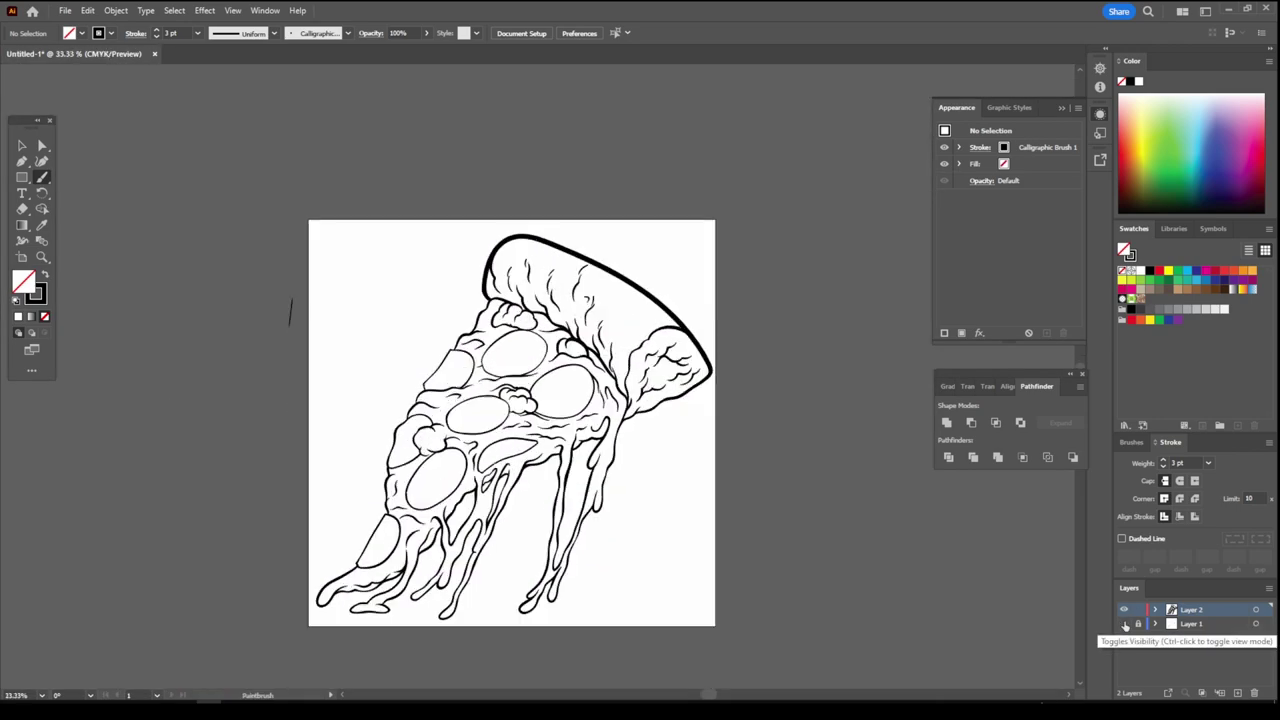
scroll(288, 297, up, 5)
- Paint two thick black shading strokes under the first pepperoni oval
scroll(210, 640, up, 2)
drag(210, 640, 554, 225)
scroll(700, 215, up, 6)
scroll(700, 215, right, 5)
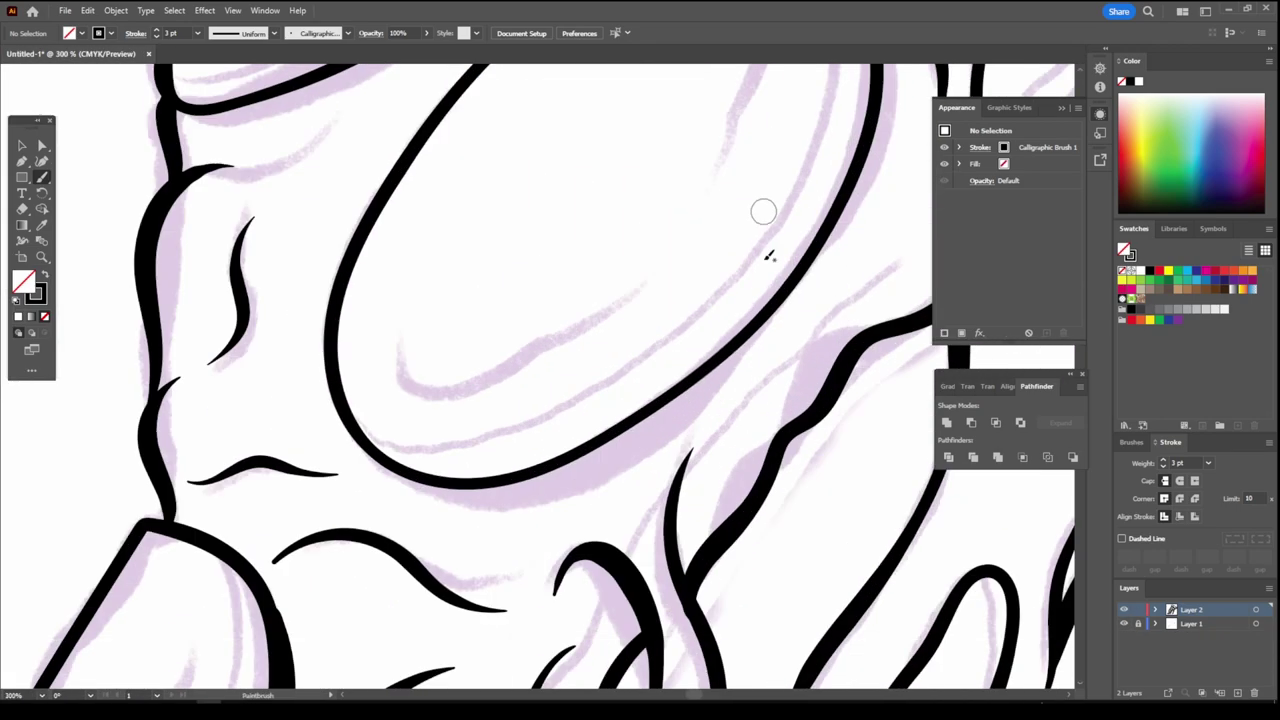
mouse_move(745, 330)
mouse_down()
mouse_move(380, 465)
mouse_move(740, 340)
mouse_up()
scroll(740, 338, down, 5)
scroll(760, 450, up, 5)
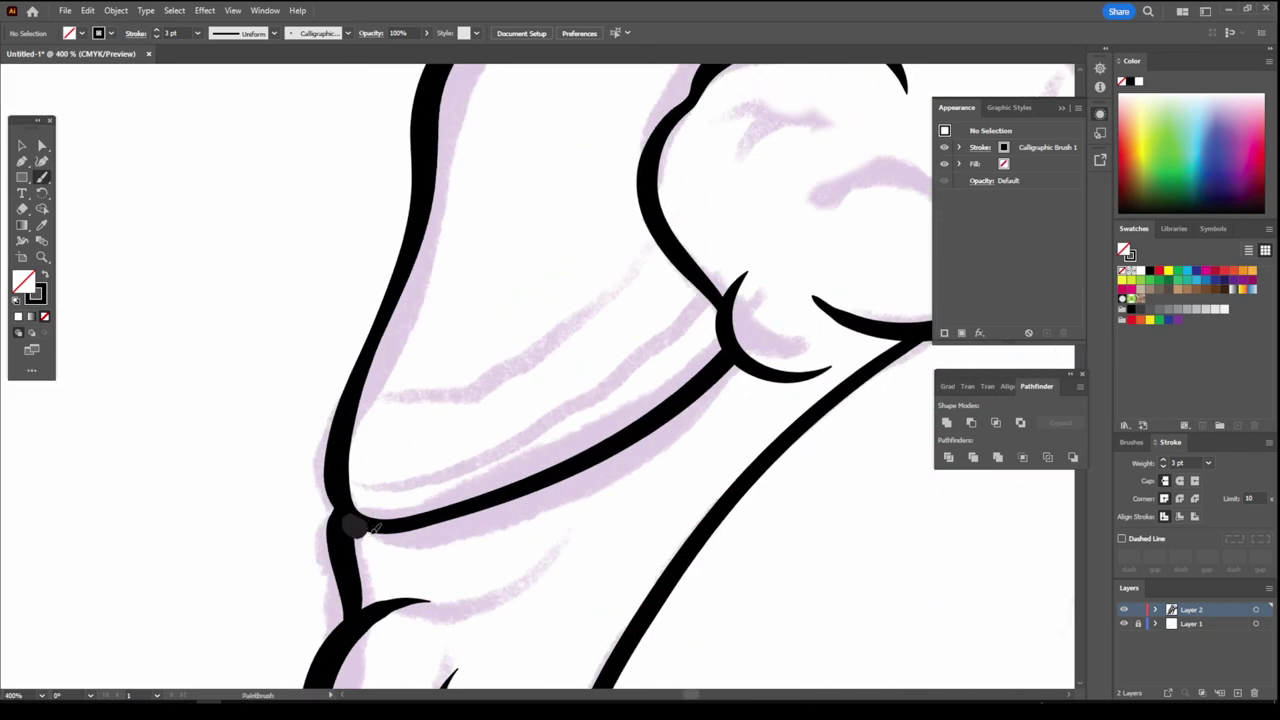
scroll(786, 557, down, 2)
scroll(783, 541, down, 3)
- Shade an oval's lower edge and the right edges of two more pepperoni in black
drag(255, 476, 798, 318)
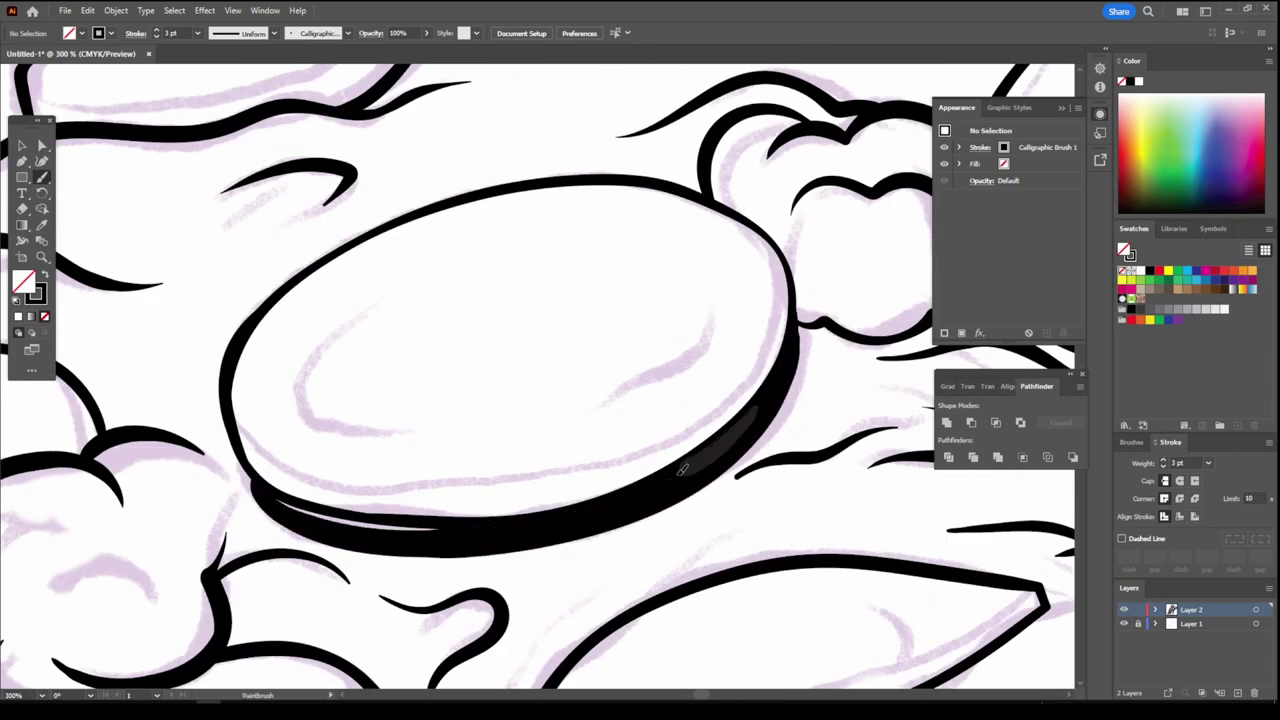
scroll(690, 627, down, 5)
scroll(663, 606, up, 1)
drag(700, 290, 652, 472)
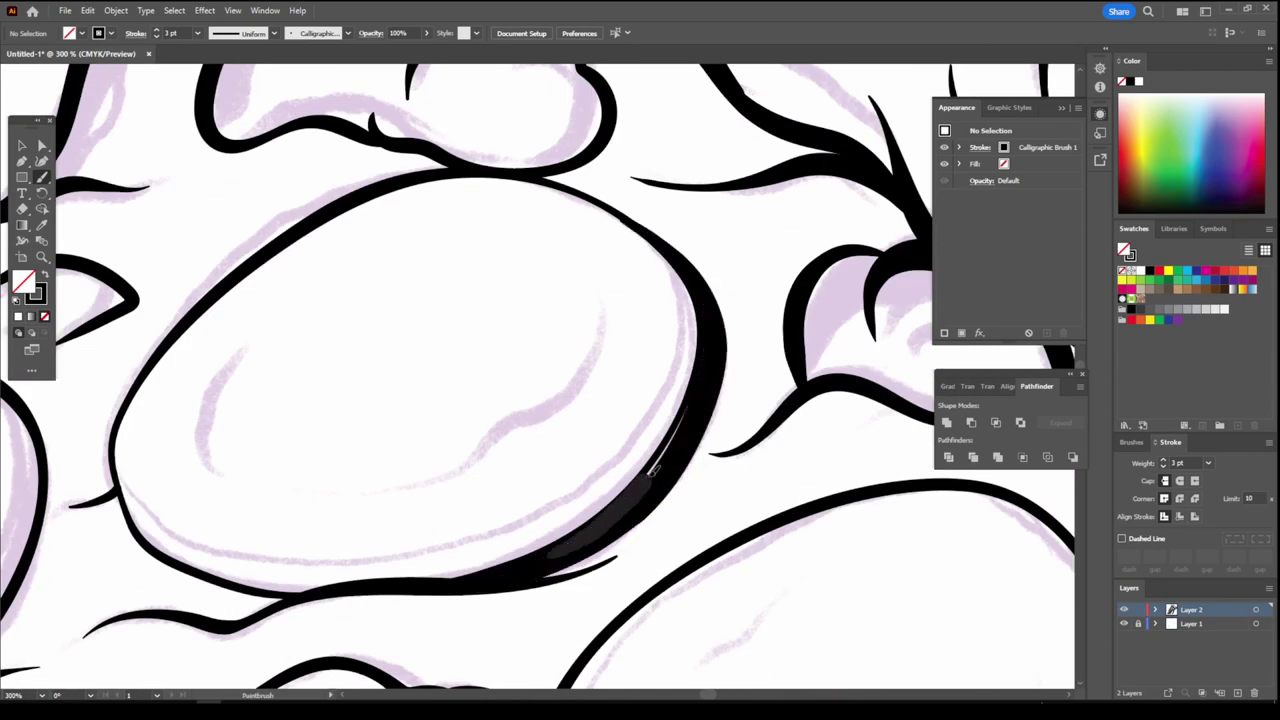
scroll(643, 534, down, 5)
scroll(634, 529, up, 6)
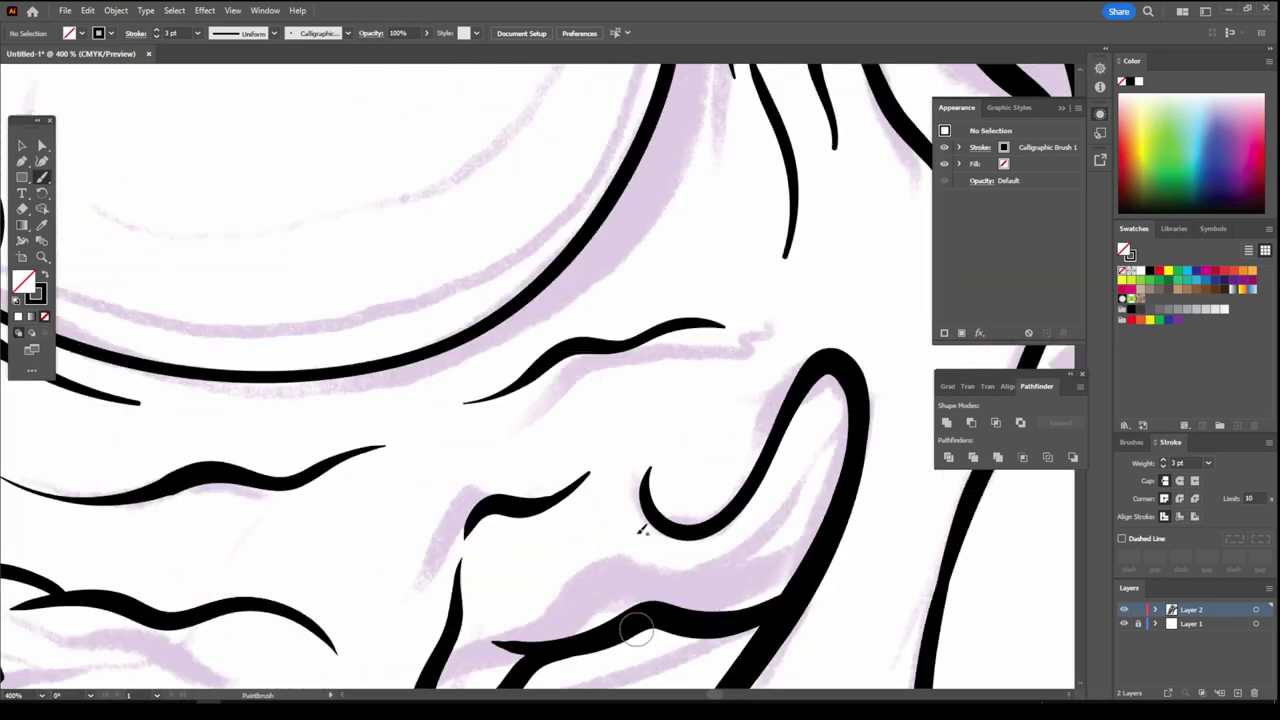
drag(630, 100, 318, 673)
scroll(318, 673, down, 5)
scroll(535, 203, up, 4)
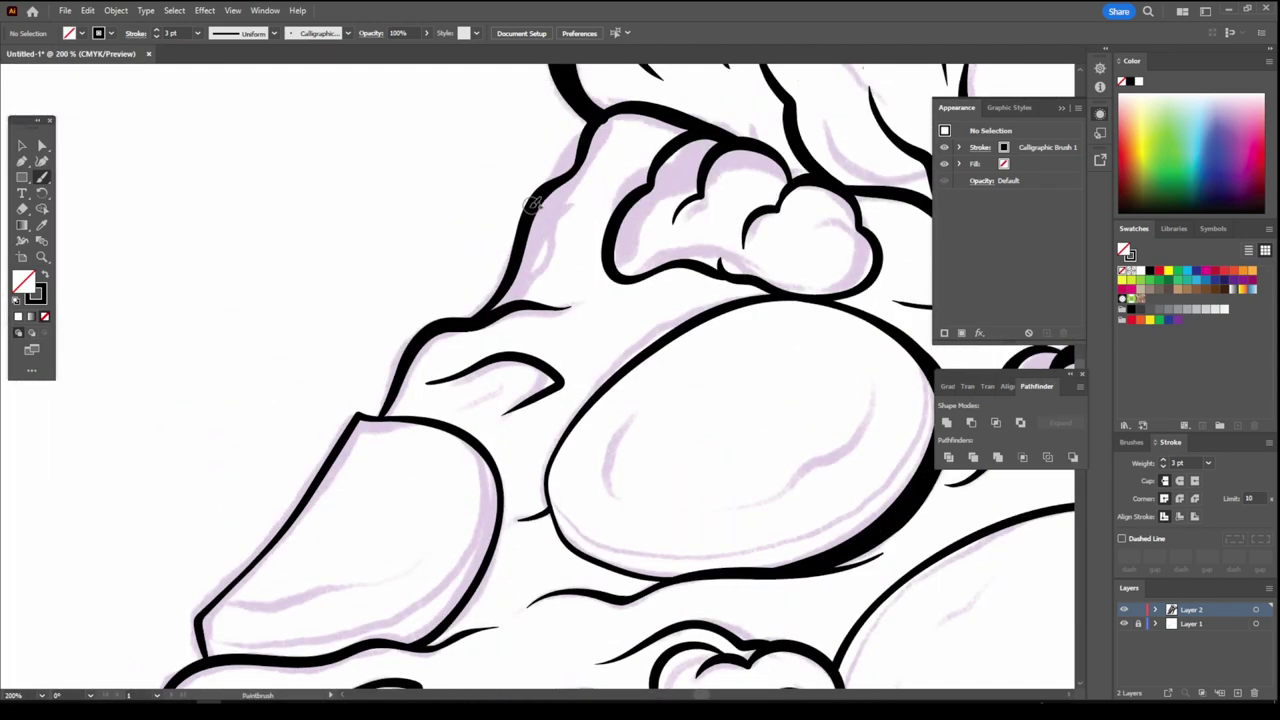
- Set the brush stroke weight to 1 pt and draw a thin line along the oval's lower edge
scroll(630, 105, down, 2)
click(197, 33)
click(215, 83)
drag(196, 540, 250, 562)
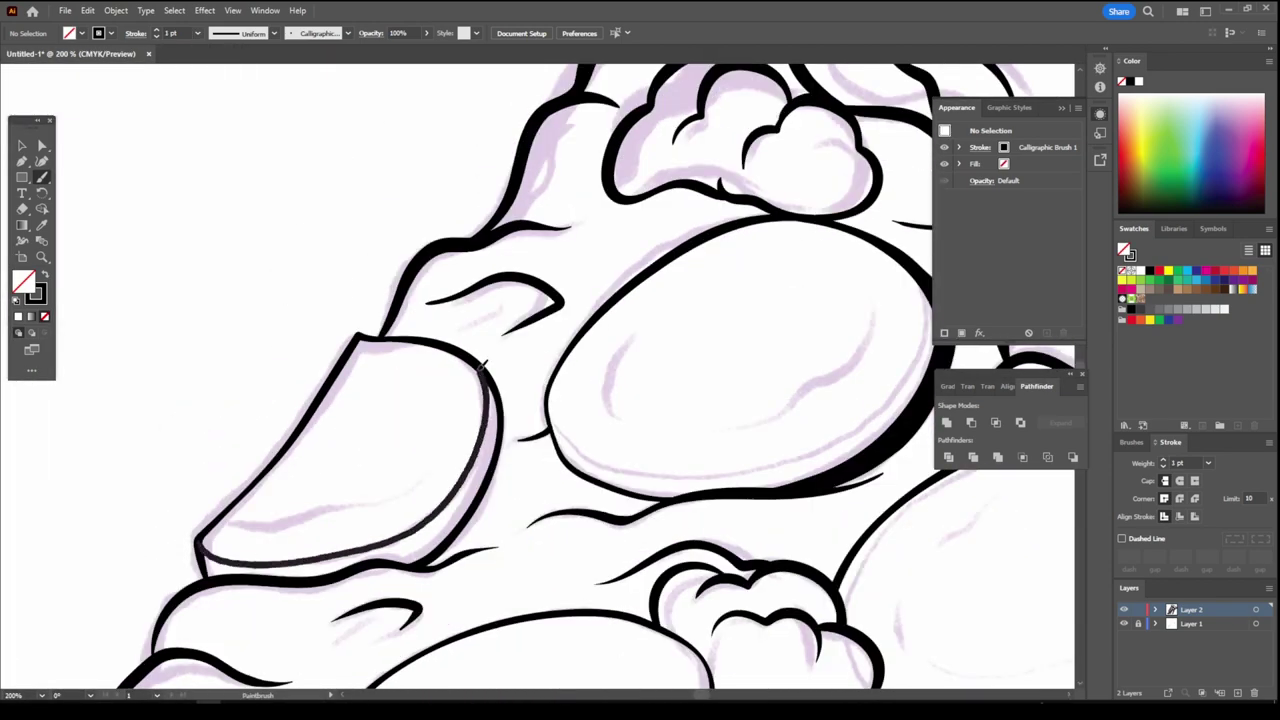
scroll(840, 258, up, 2)
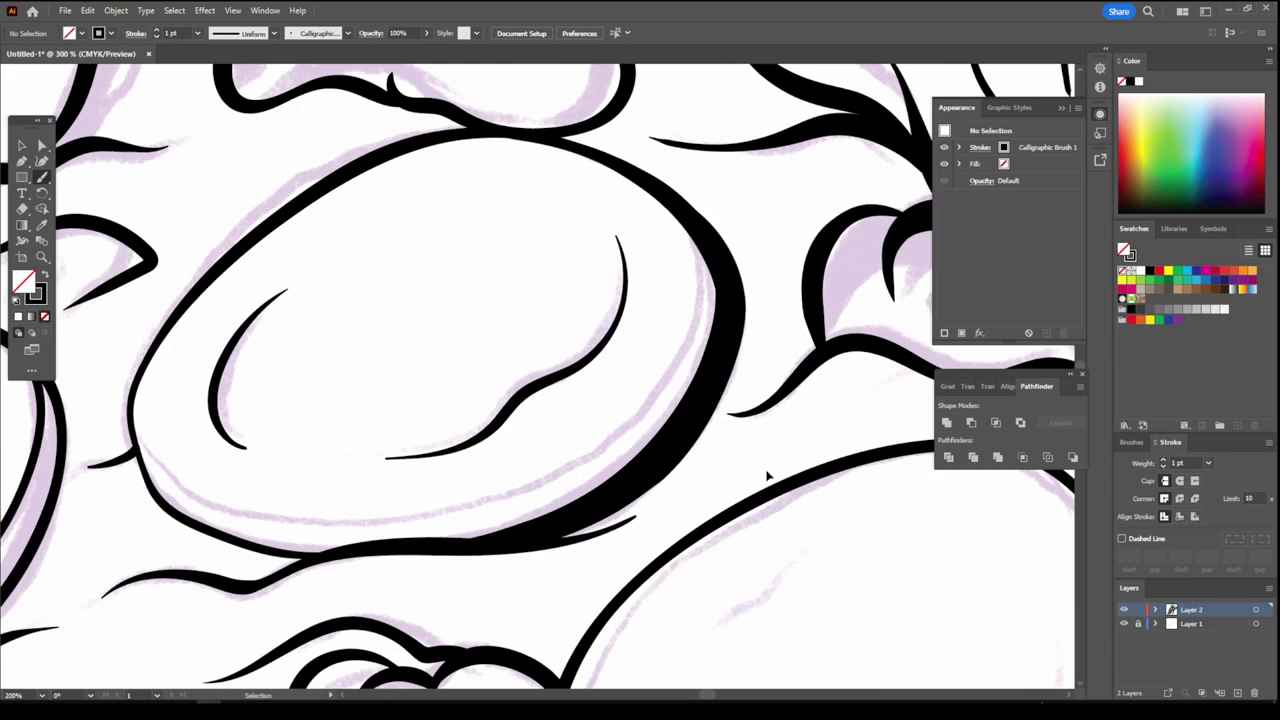
drag(199, 497, 709, 300)
- Paint thin inner outlines, highlight curves and a short dash inside two pepperoni slices
scroll(709, 300, down, 3)
scroll(811, 543, up, 3)
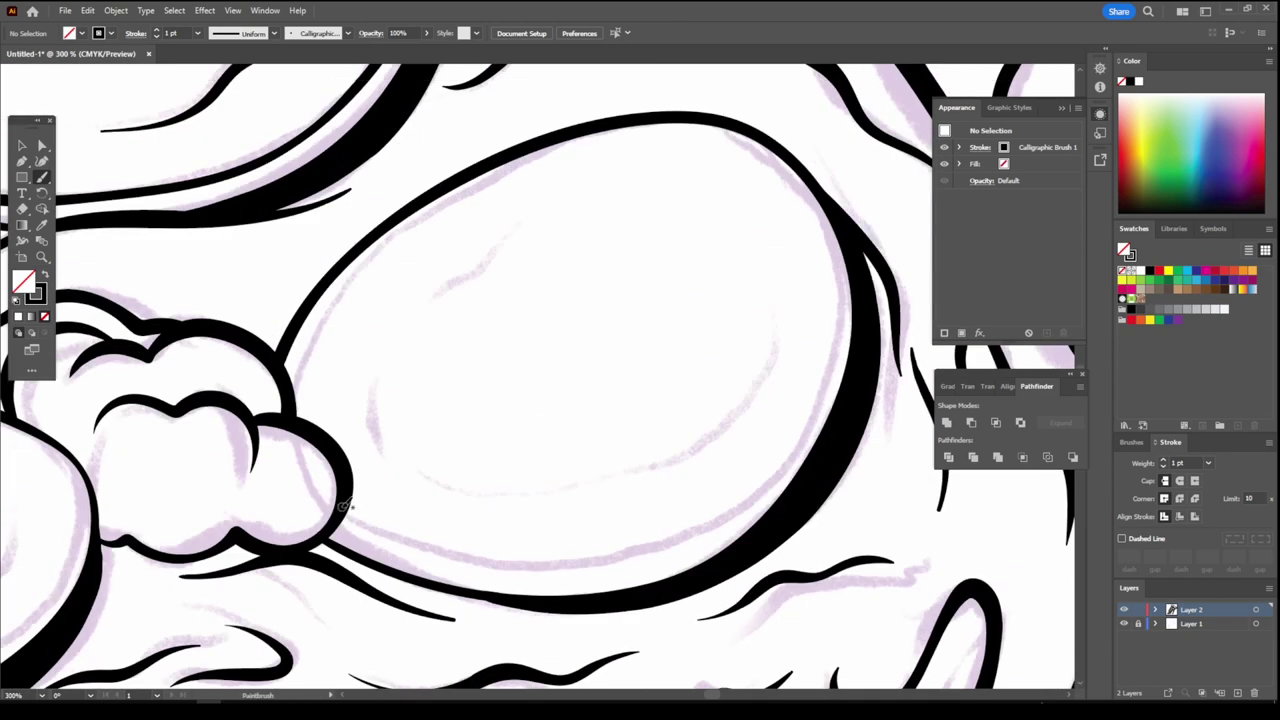
drag(342, 515, 806, 175)
drag(548, 207, 409, 323)
drag(652, 466, 790, 285)
scroll(790, 285, down, 3)
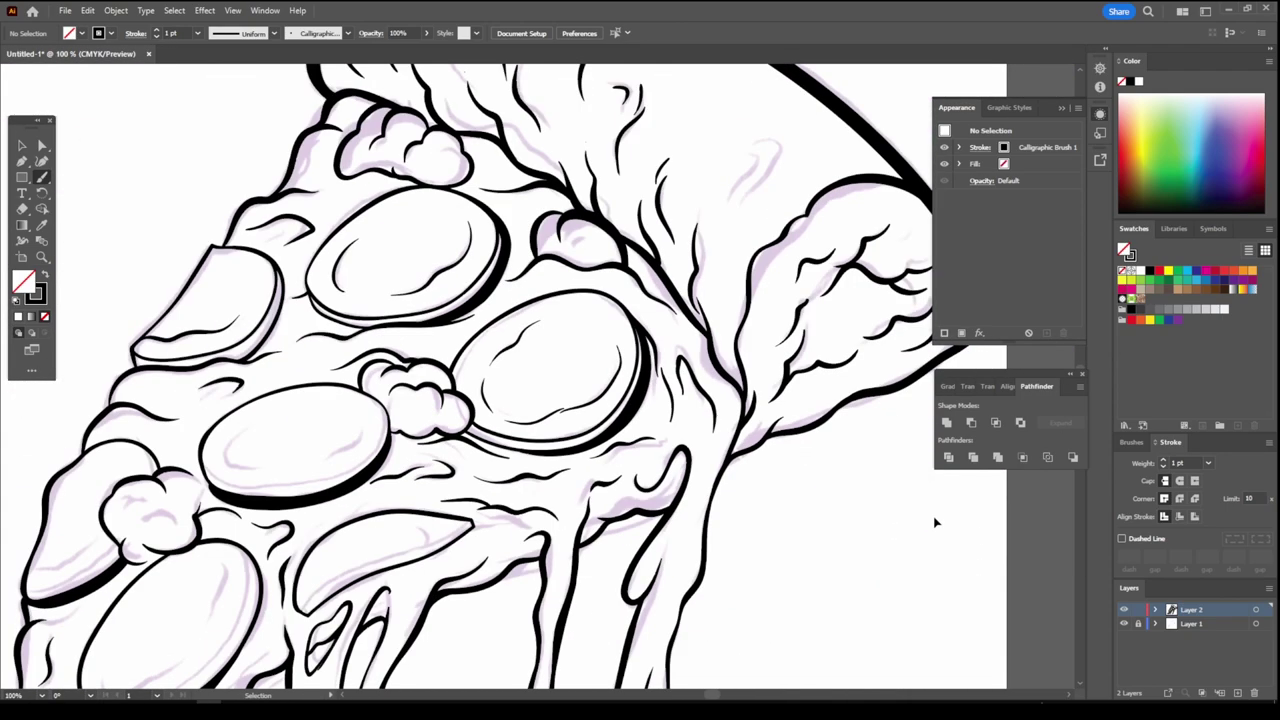
scroll(357, 449, up, 3)
drag(357, 449, 757, 188)
drag(750, 266, 562, 412)
drag(467, 420, 396, 418)
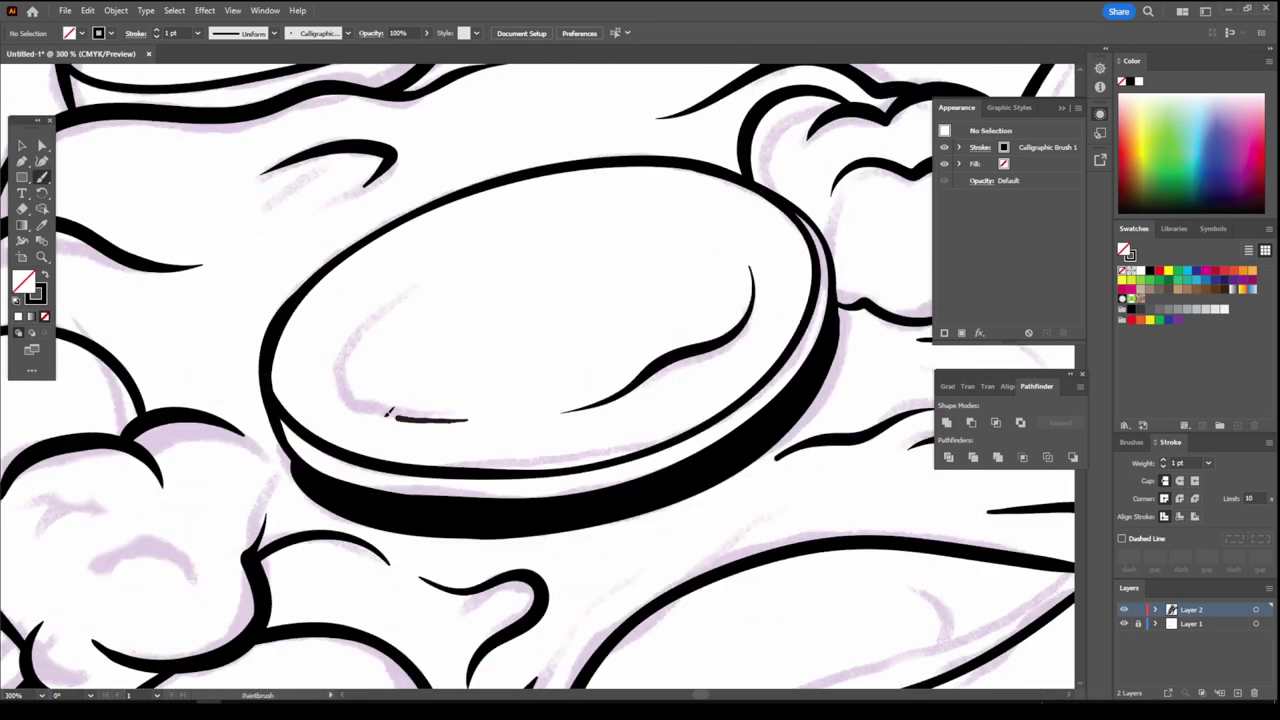
- Add two thin detail lines on a cheese drip and three on the left pepperoni
scroll(841, 437, down, 3)
scroll(280, 537, up, 3)
drag(786, 290, 430, 430)
mouse_move(671, 305)
mouse_down()
mouse_move(402, 372)
mouse_move(330, 500)
mouse_up()
scroll(516, 644, down, 3)
scroll(400, 571, up, 3)
drag(195, 665, 686, 214)
drag(592, 196, 536, 425)
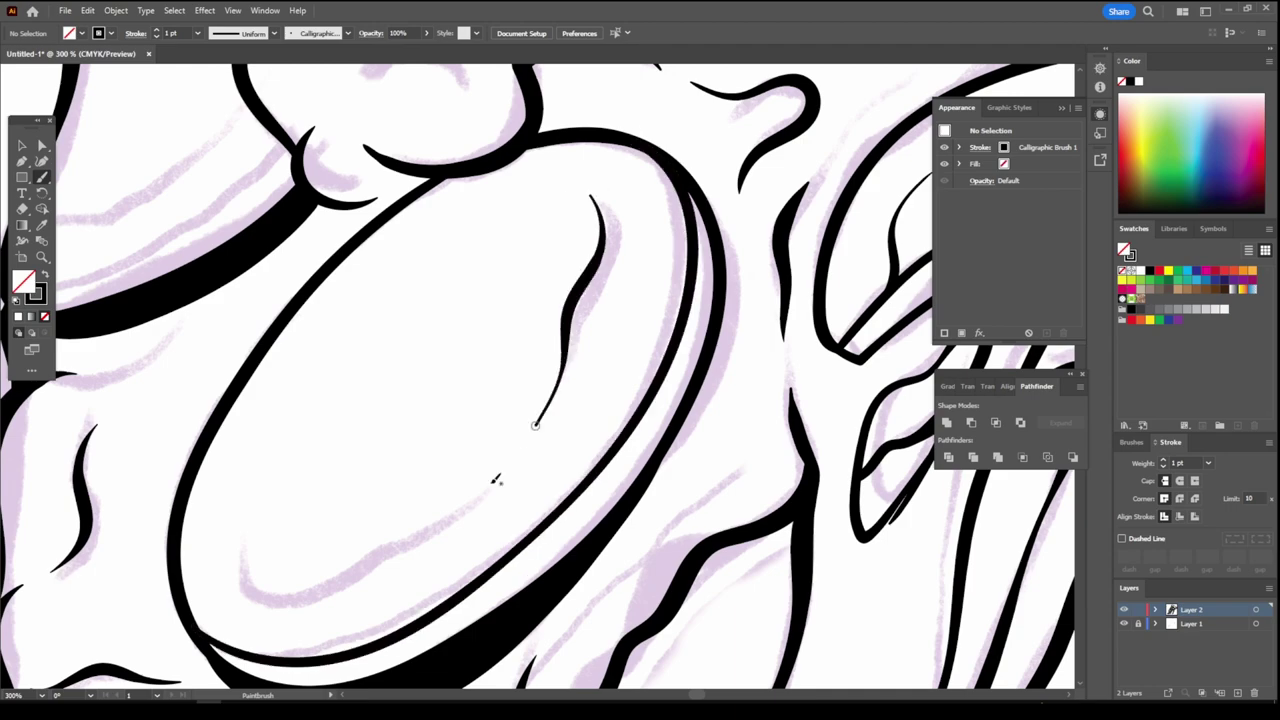
drag(468, 500, 262, 446)
- Add curved inner lines to another pepperoni slice and thin lines across a cheese blob
scroll(500, 524, down, 5)
drag(545, 330, 358, 515)
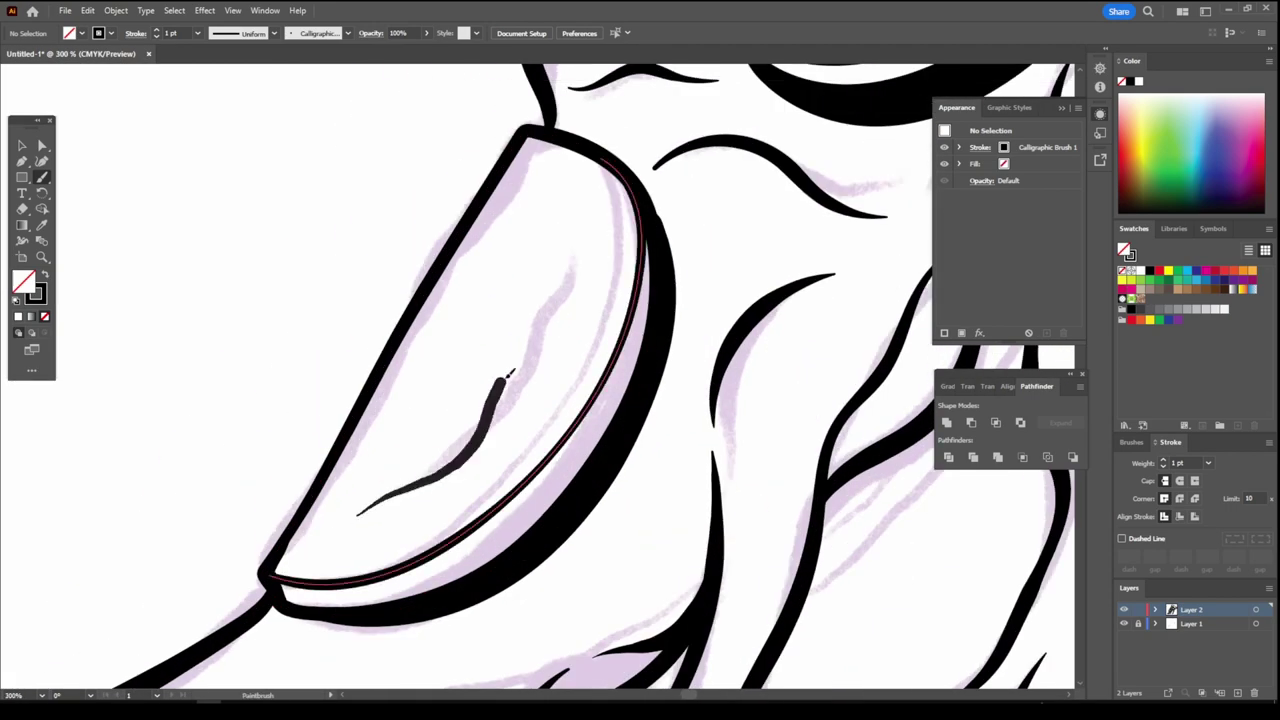
drag(563, 205, 519, 340)
scroll(808, 548, down, 5)
drag(425, 480, 665, 405)
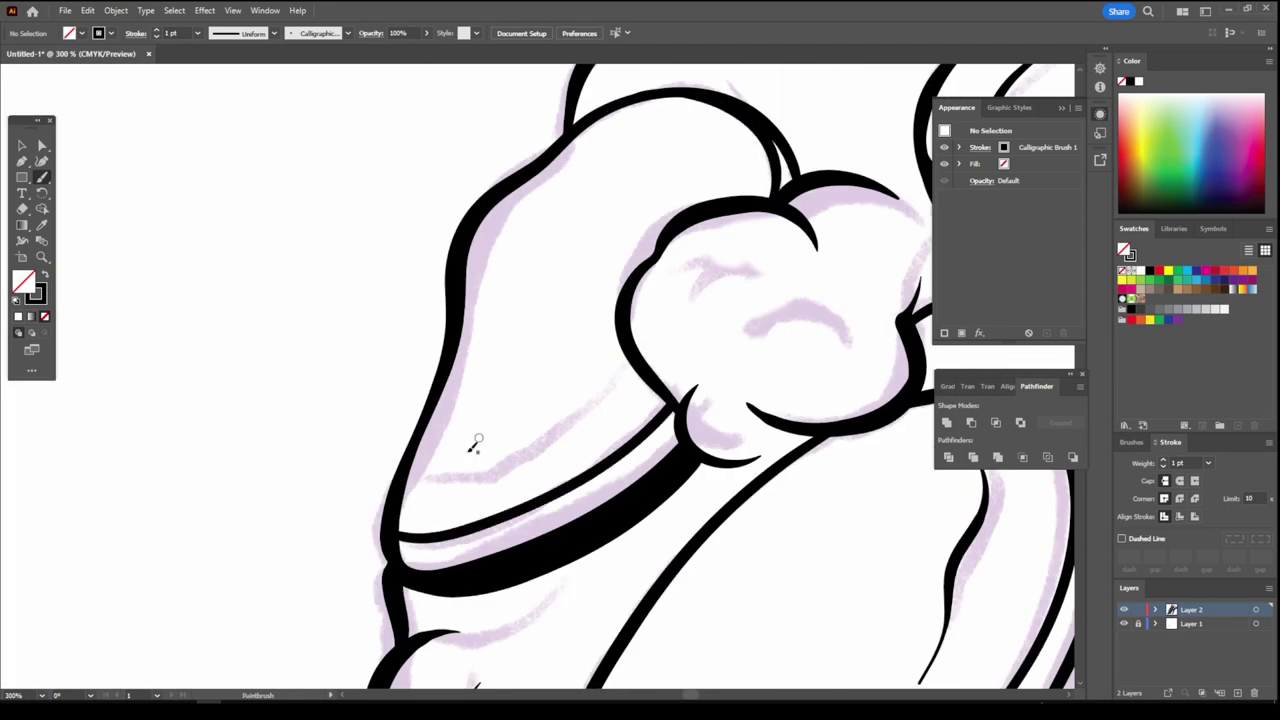
scroll(475, 445, down, 5)
scroll(450, 430, down, 3)
scroll(430, 415, up, 3)
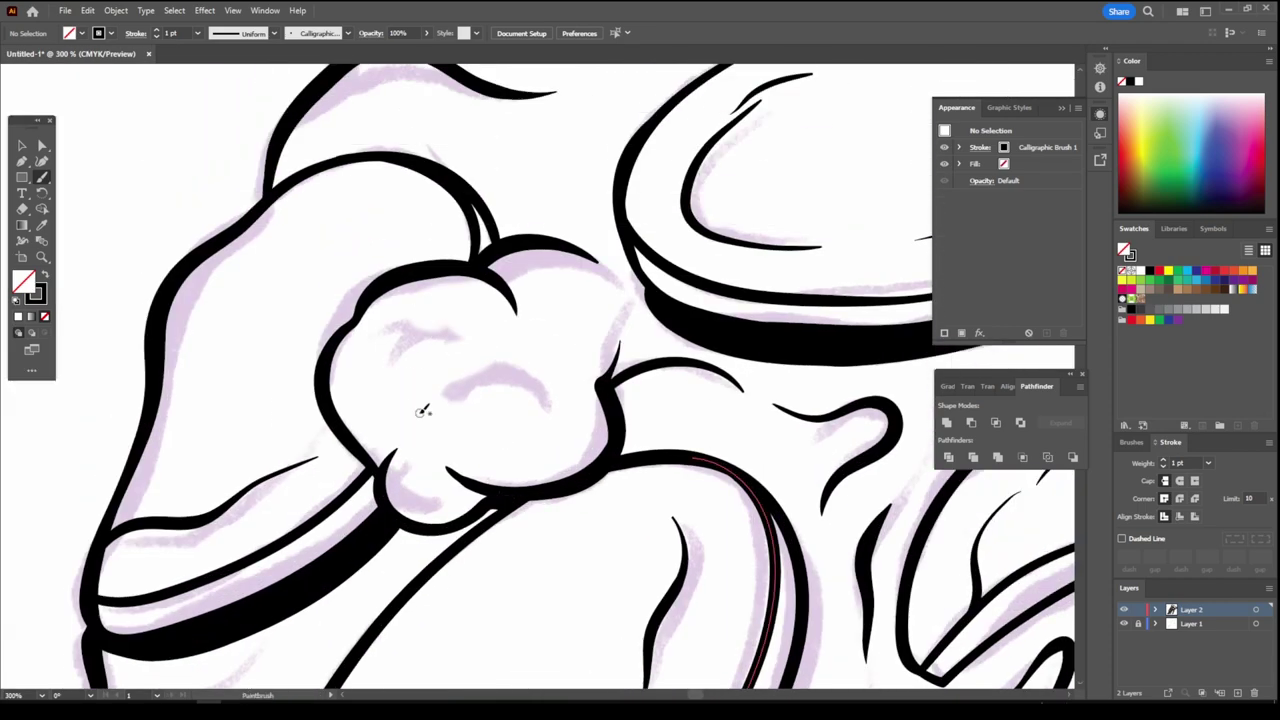
drag(657, 300, 590, 245)
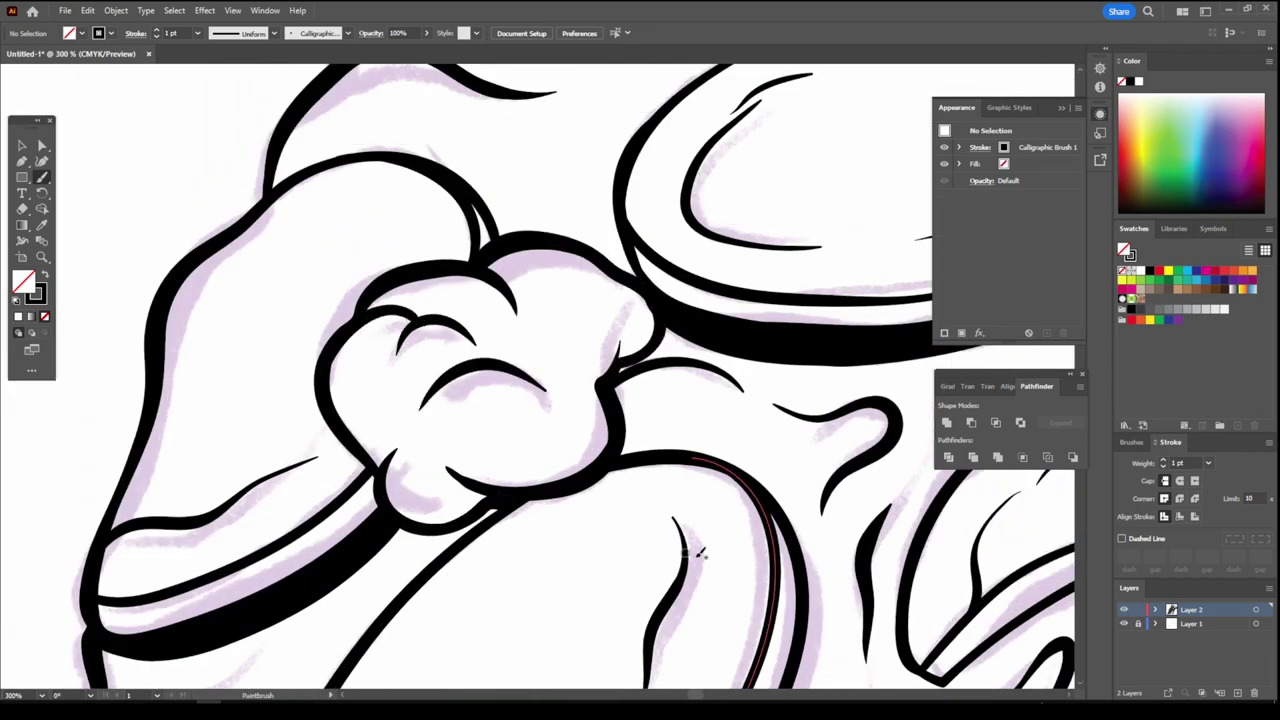
scroll(880, 510, down, 3)
scroll(890, 520, up, 2)
- Switch the brush to 2 pt and paint a line along the cheese strands
click(197, 33)
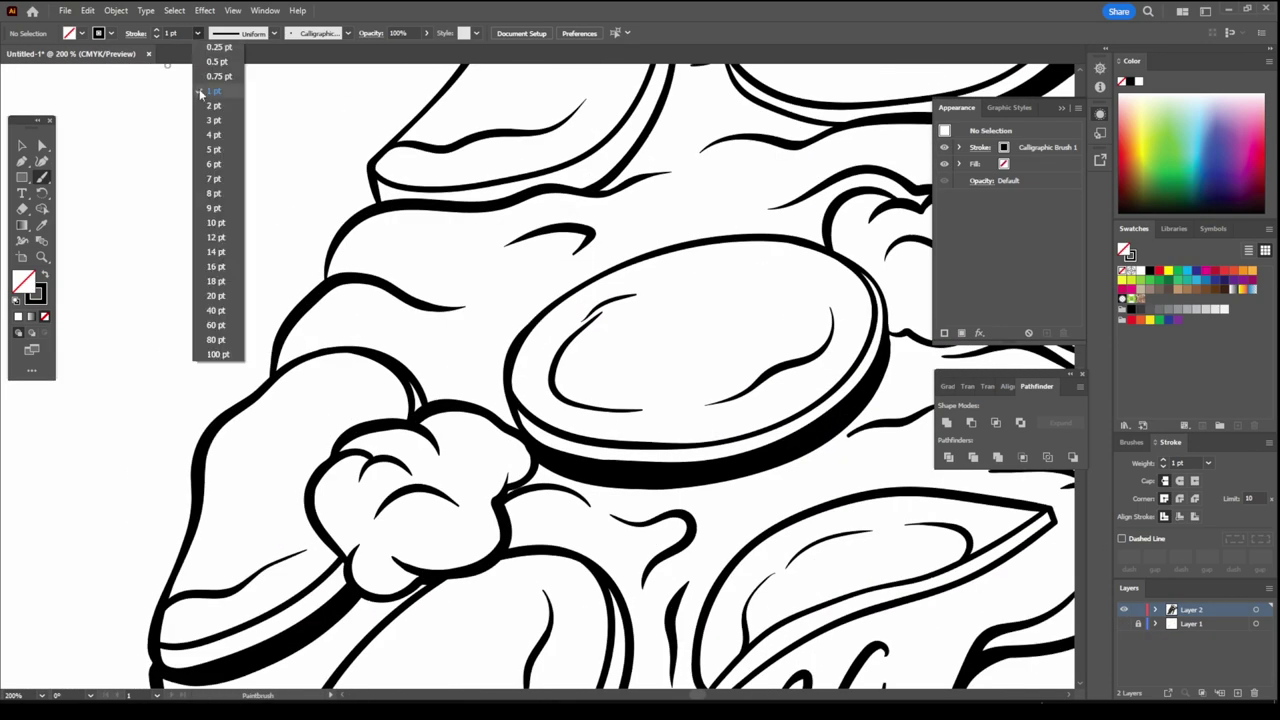
click(215, 107)
scroll(340, 508, down, 3)
scroll(340, 508, up, 3)
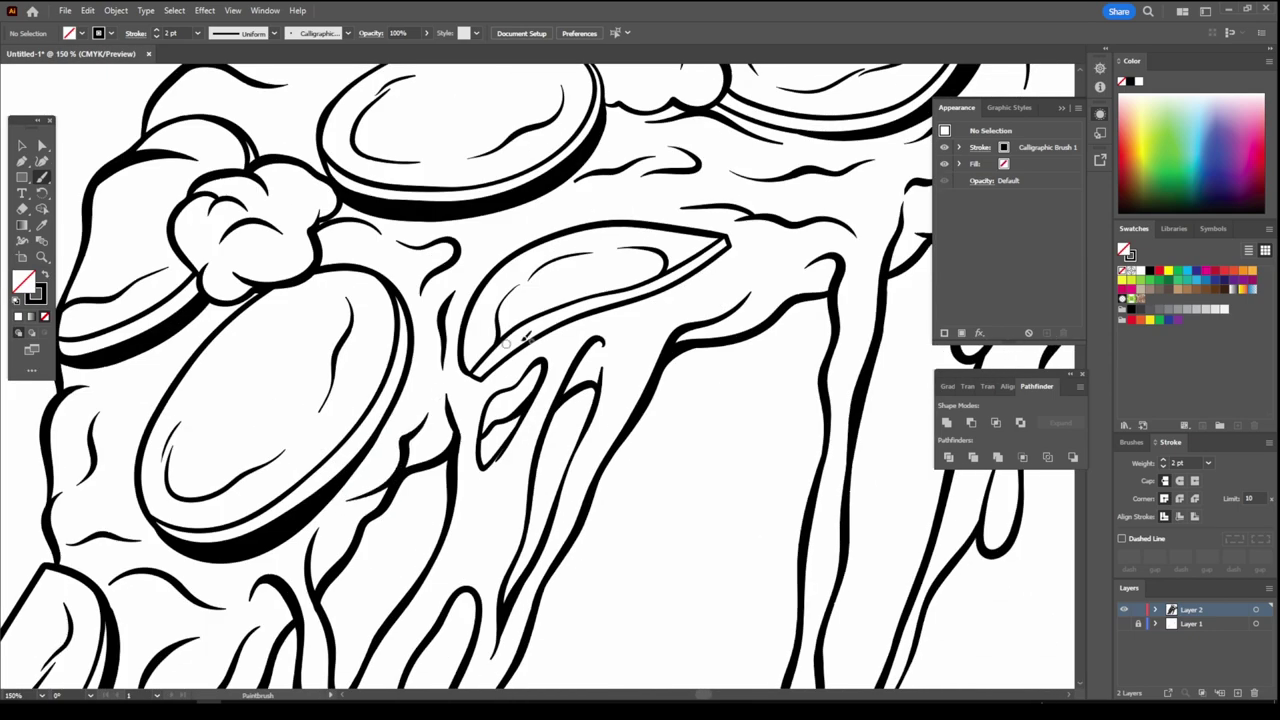
scroll(520, 338, up, 2)
scroll(870, 313, down, 3)
scroll(814, 371, up, 4)
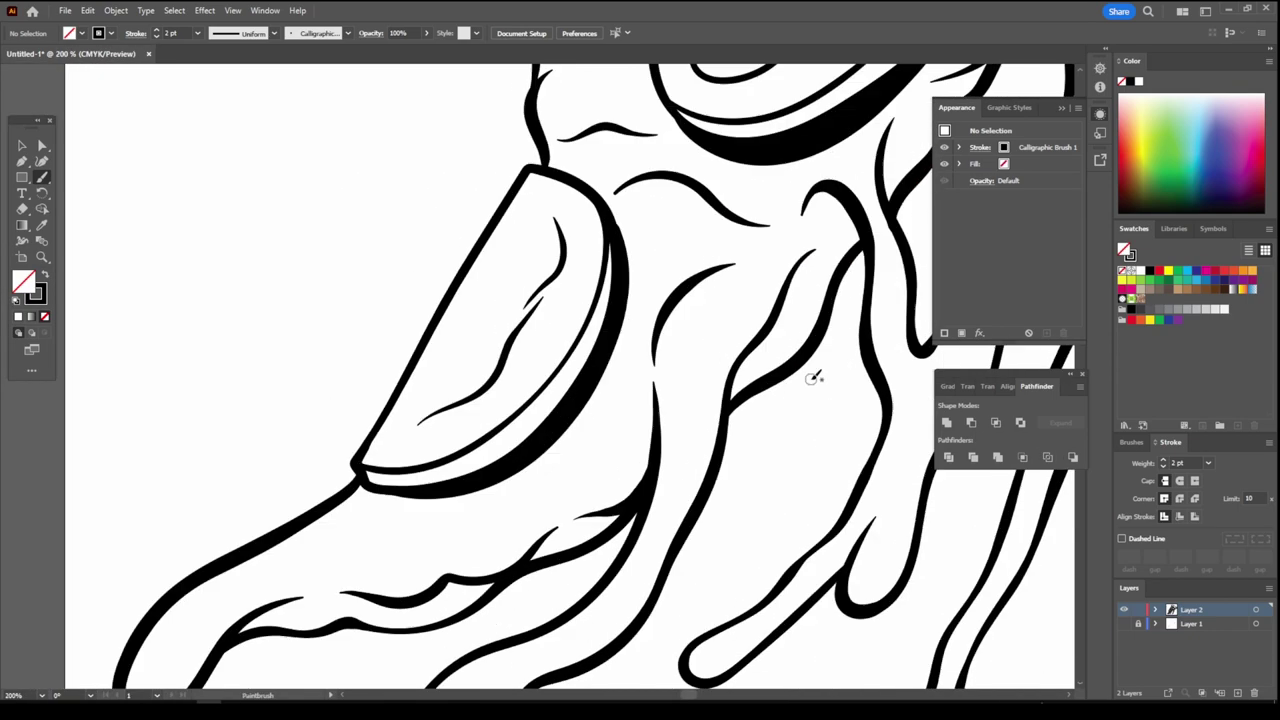
drag(196, 510, 435, 467)
- Paint another 2 pt crease line on the cheese strands
scroll(851, 536, down, 3)
scroll(840, 423, up, 3)
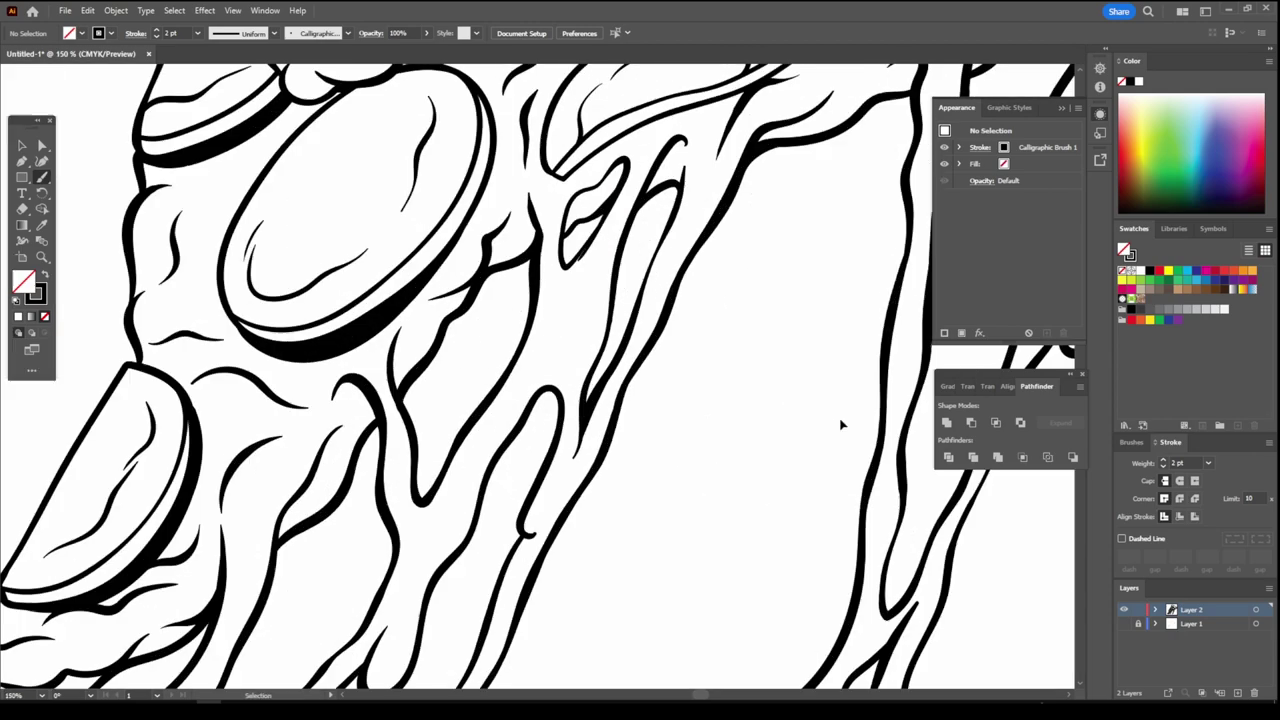
drag(590, 302, 632, 230)
scroll(640, 232, down, 3)
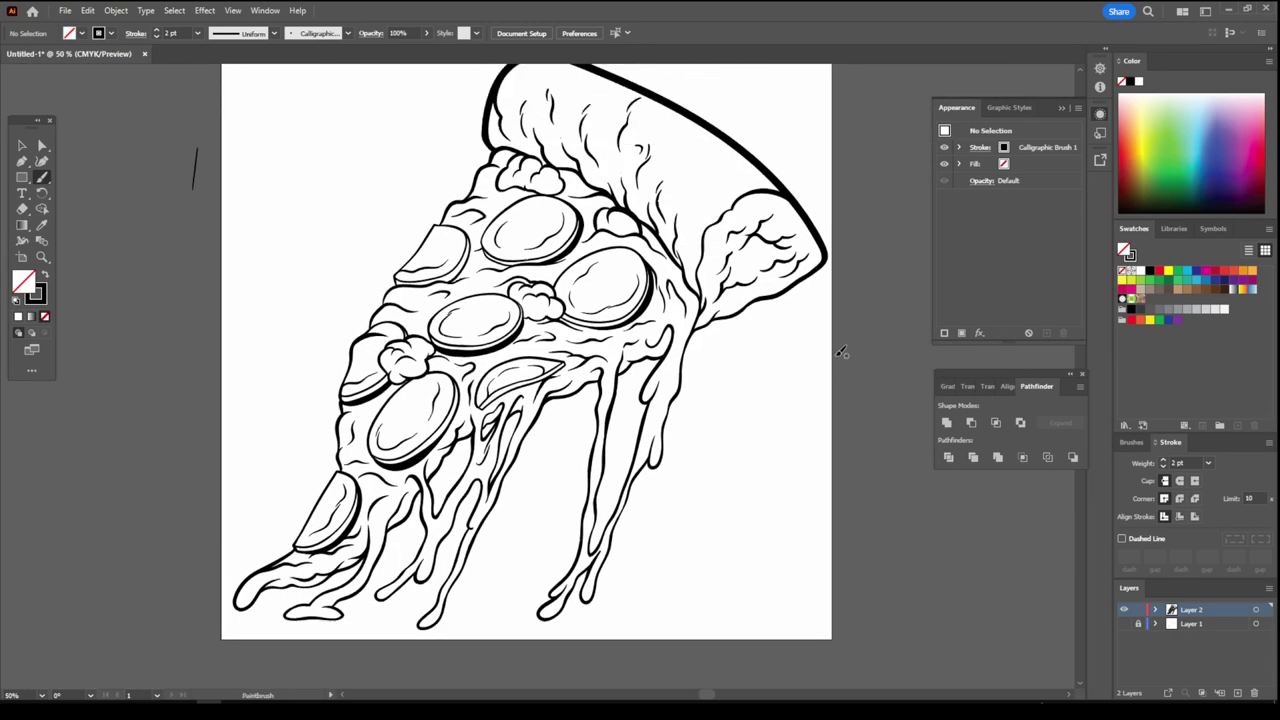
scroll(660, 428, up, 2)
scroll(626, 340, up, 3)
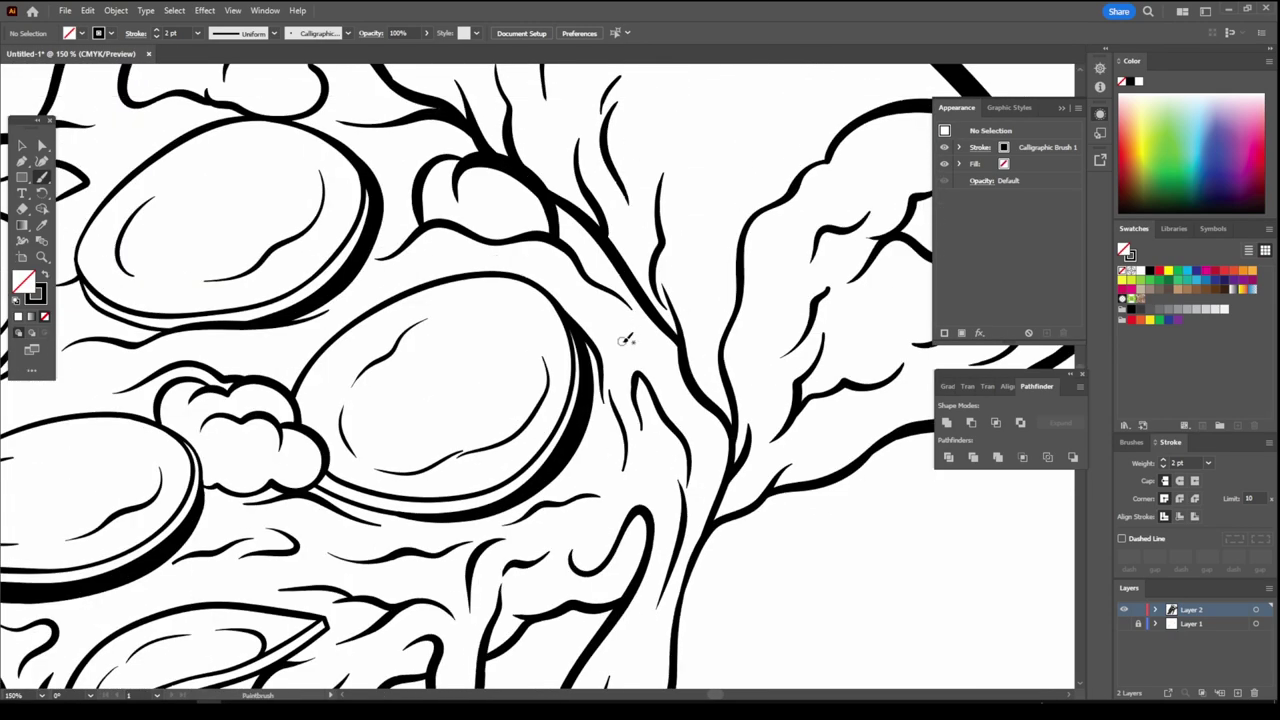
scroll(445, 262, down, 3)
scroll(591, 243, up, 1)
scroll(591, 243, up, 2)
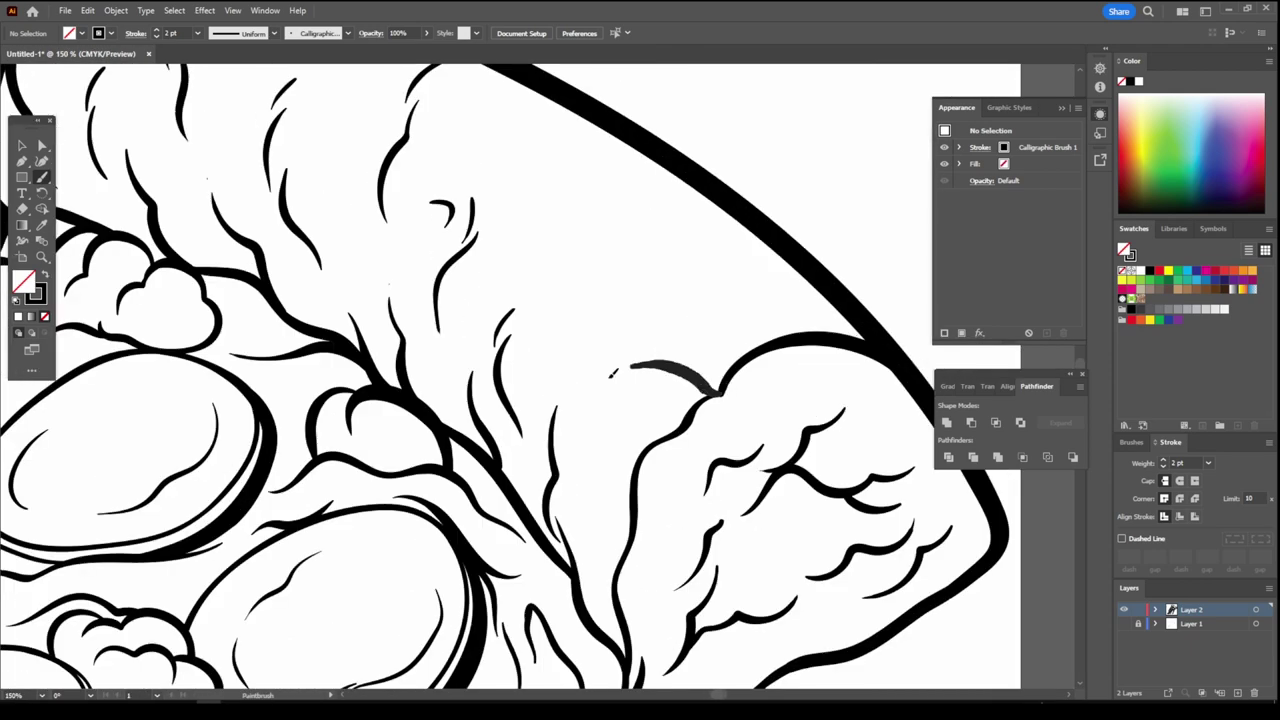
scroll(591, 243, up, 1)
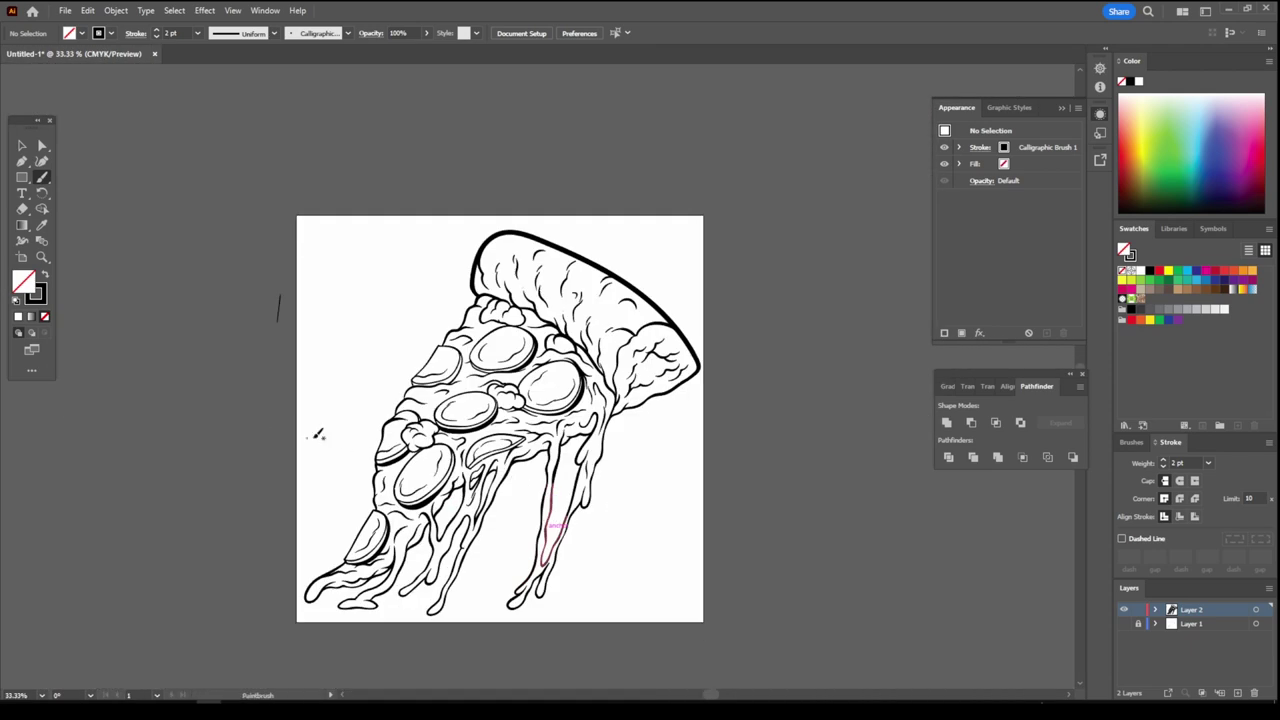
- Select all the line art, duplicate Layer 2, and lock the copy
key(ctrl+a)
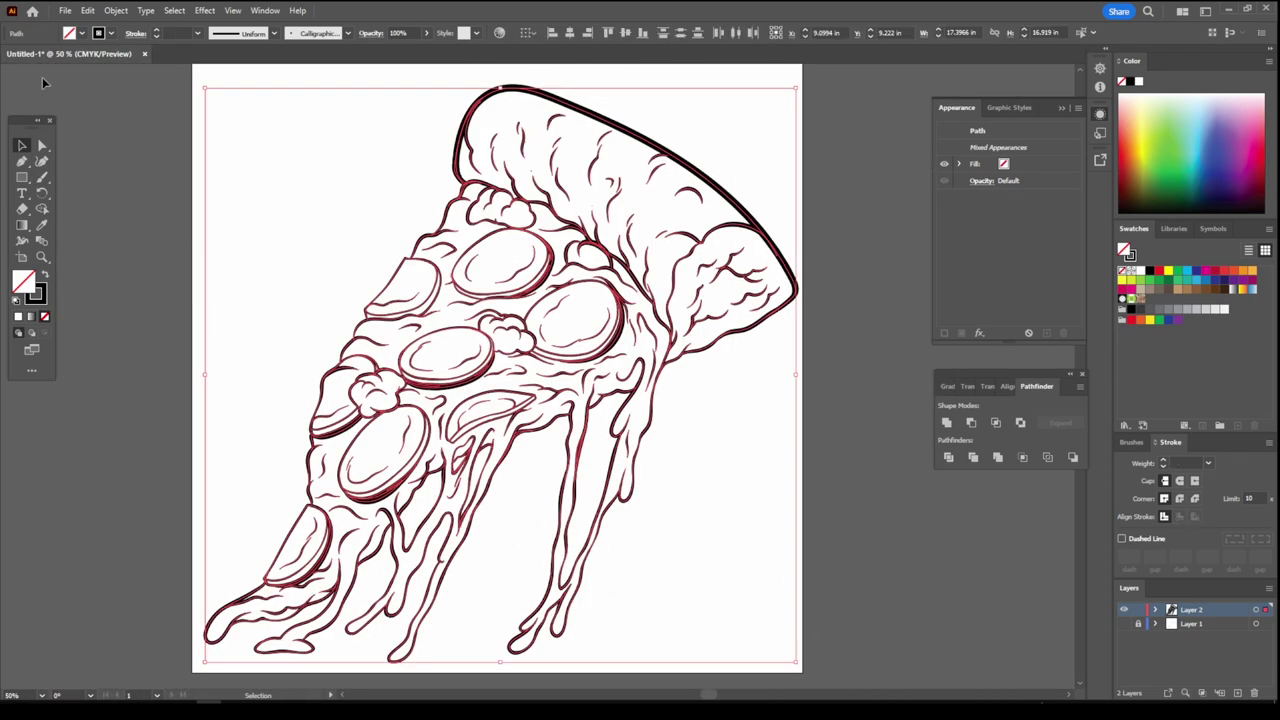
drag(1190, 609, 1238, 692)
click(1139, 609)
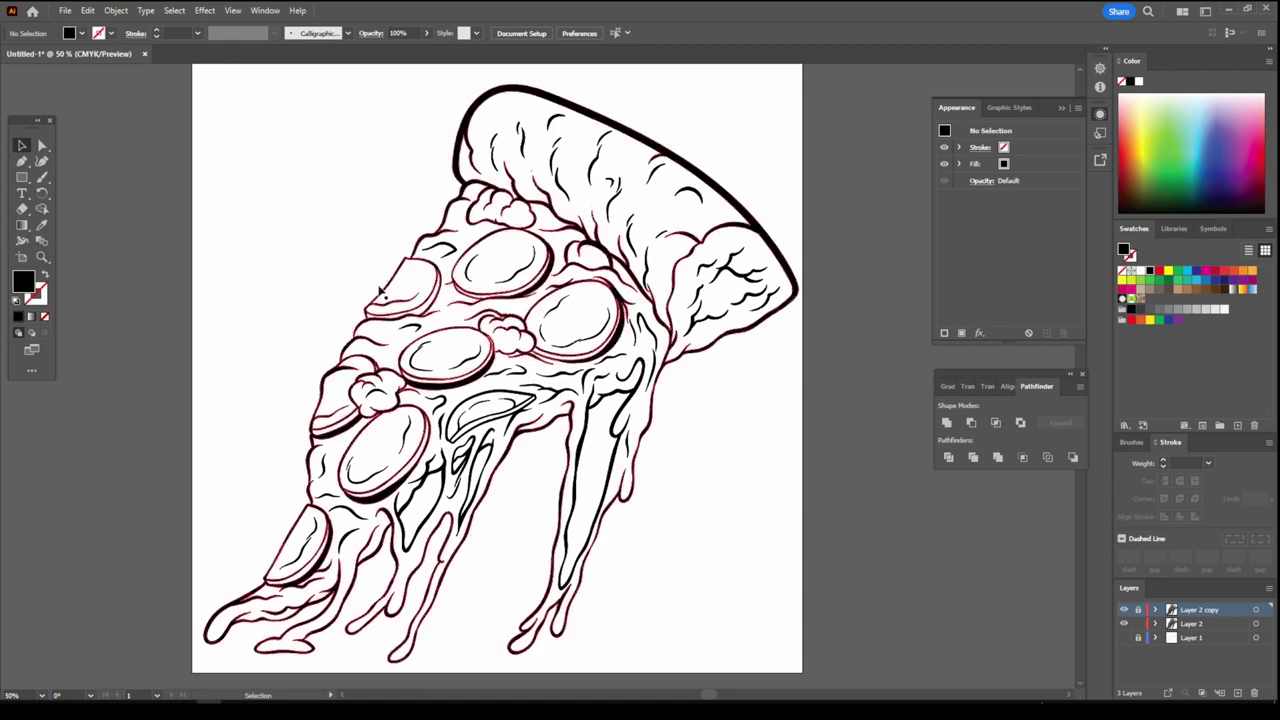
- Set the fill colour to light peach FFC994 in the Color Picker
double_click(23, 282)
click(913, 390)
drag(1027, 500, 1027, 546)
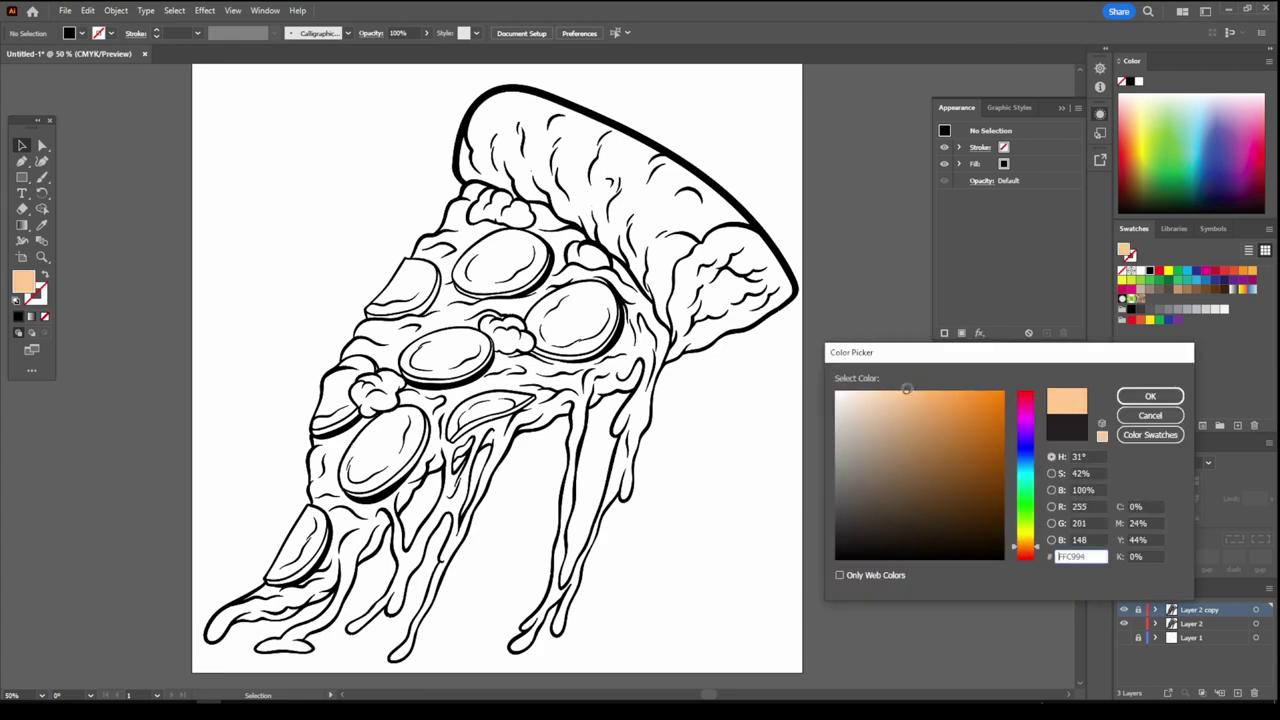
- Cover the artboard with a peach rectangle merged into the line art, then ungroup the fill pieces
key(Return)
key(m)
click(1191, 623)
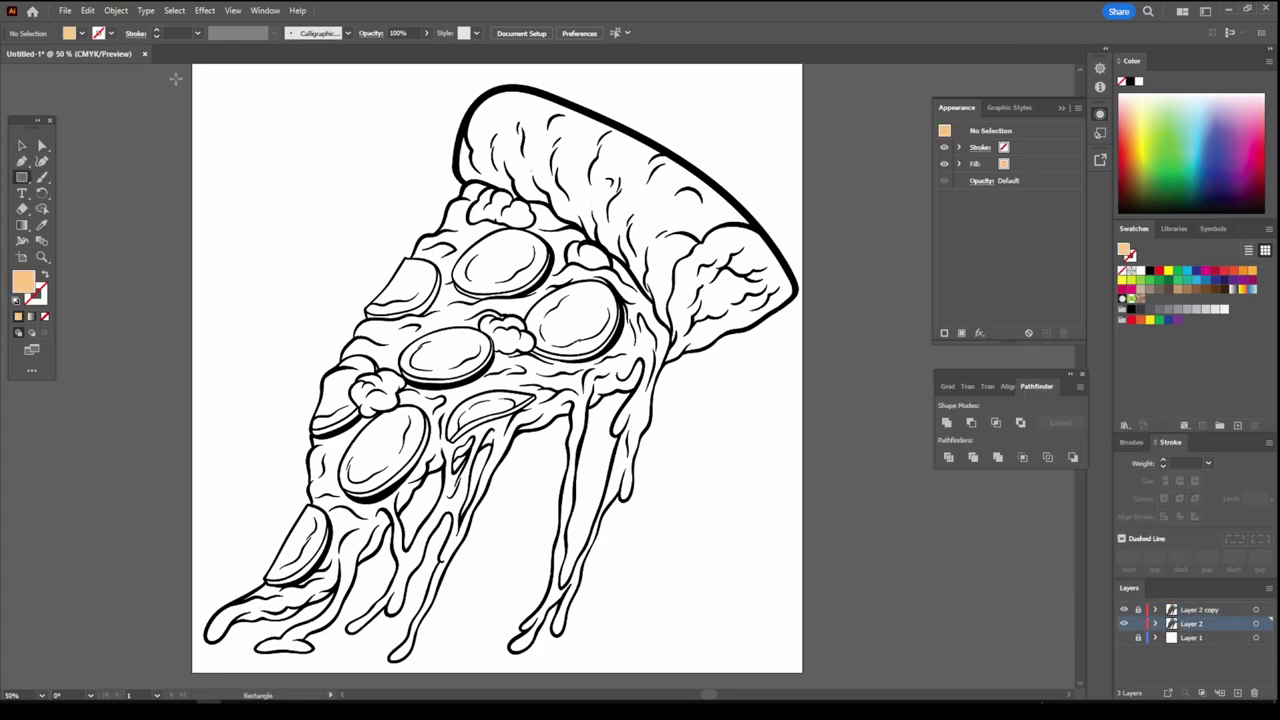
drag(158, 72, 850, 684)
key(v)
right_click(232, 190)
key(Escape)
right_click(790, 120)
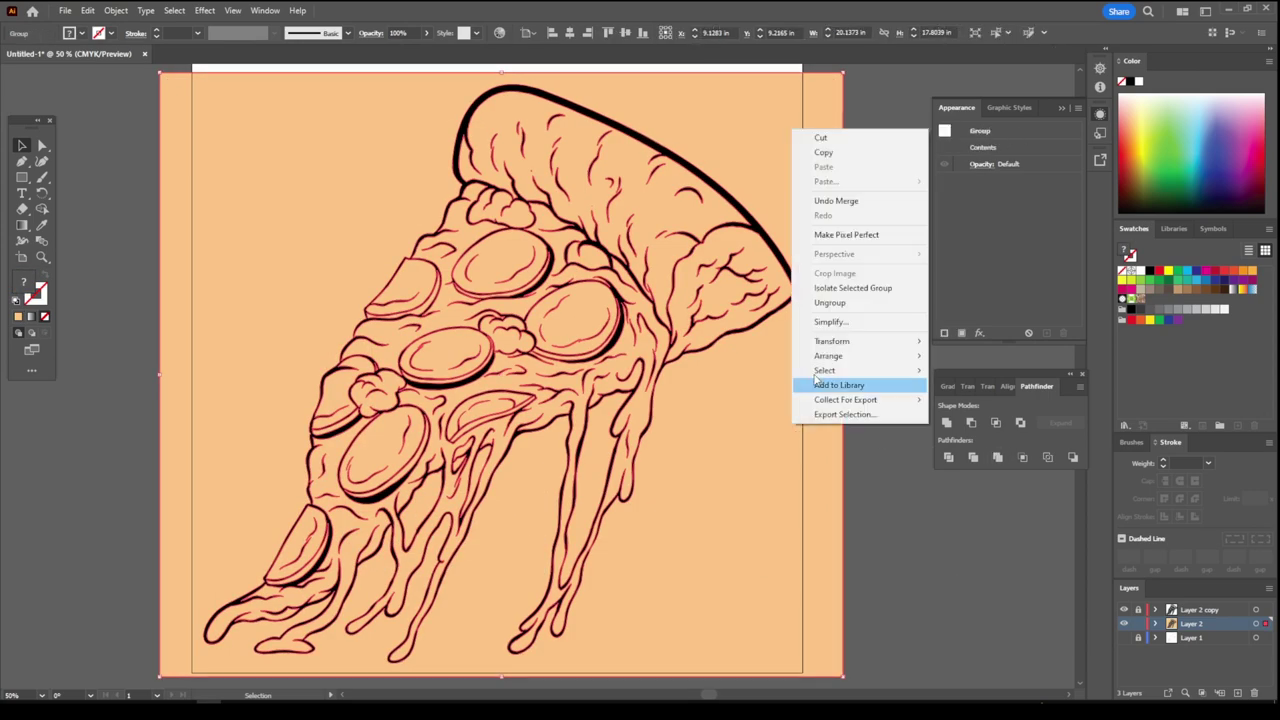
click(800, 383)
double_click(565, 490)
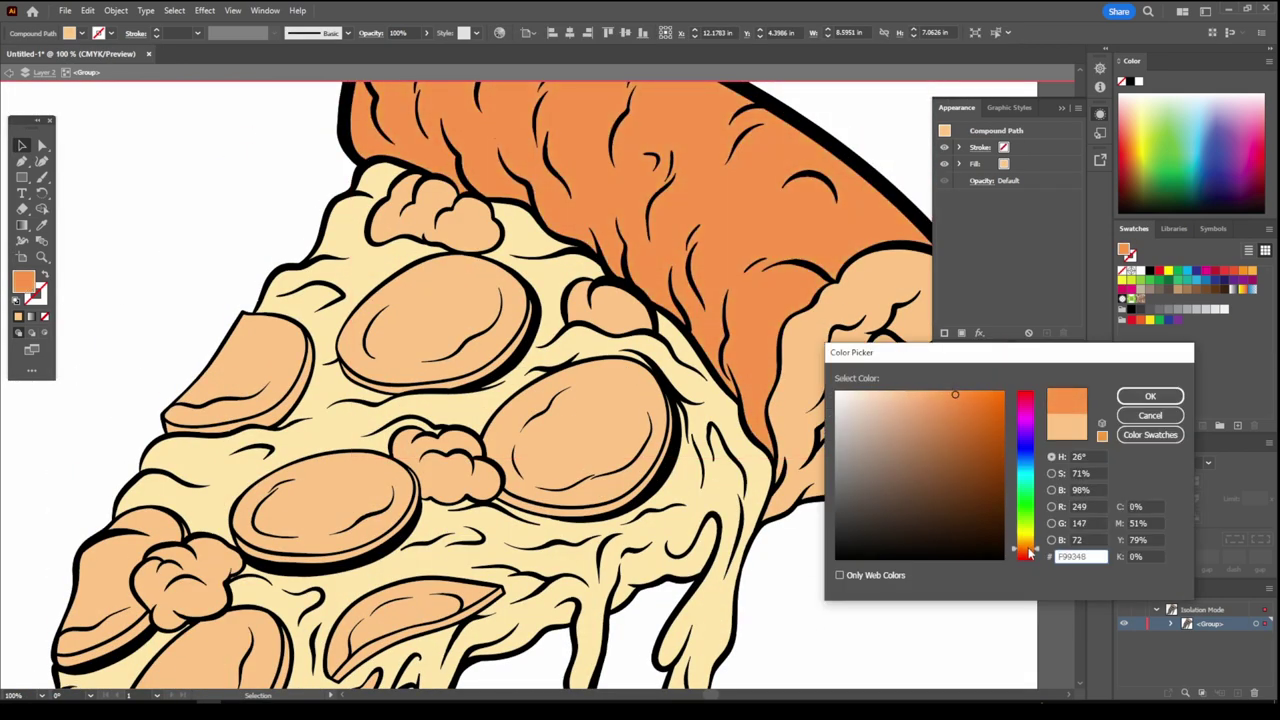
- Recolour the crust pieces to a lighter orange shade
click(934, 434)
drag(934, 434, 931, 405)
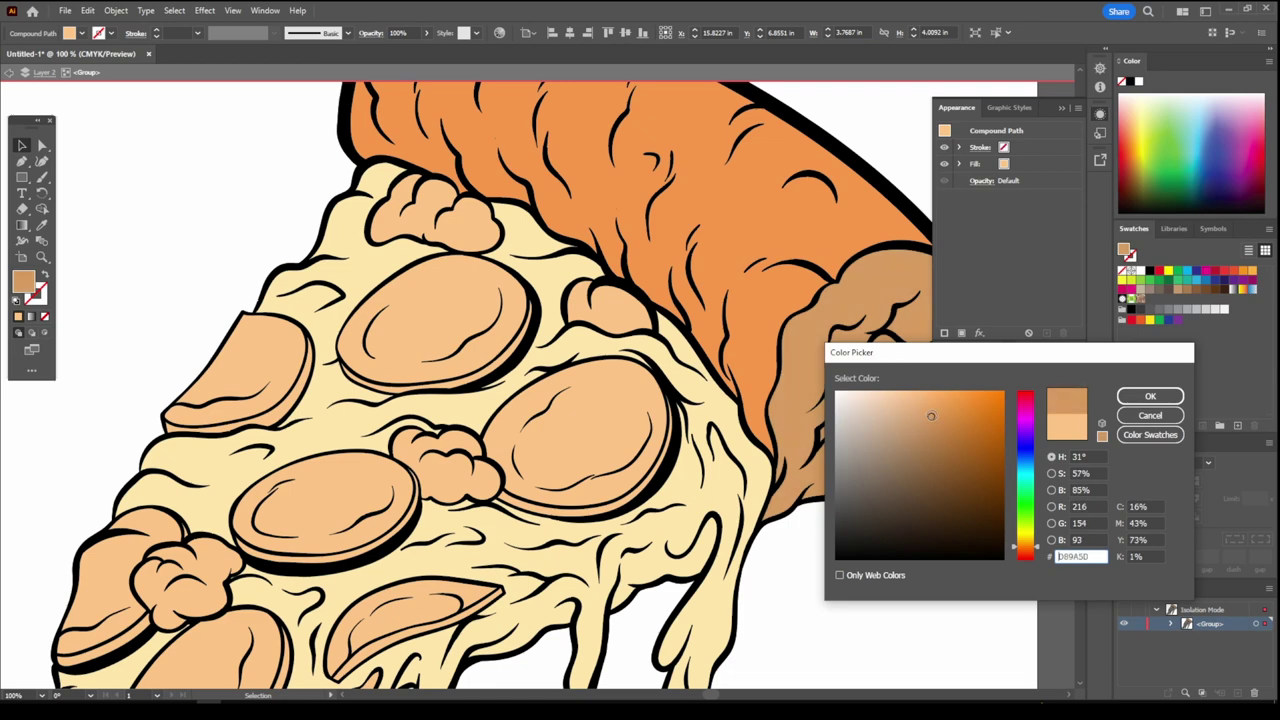
click(1030, 552)
key(Return)
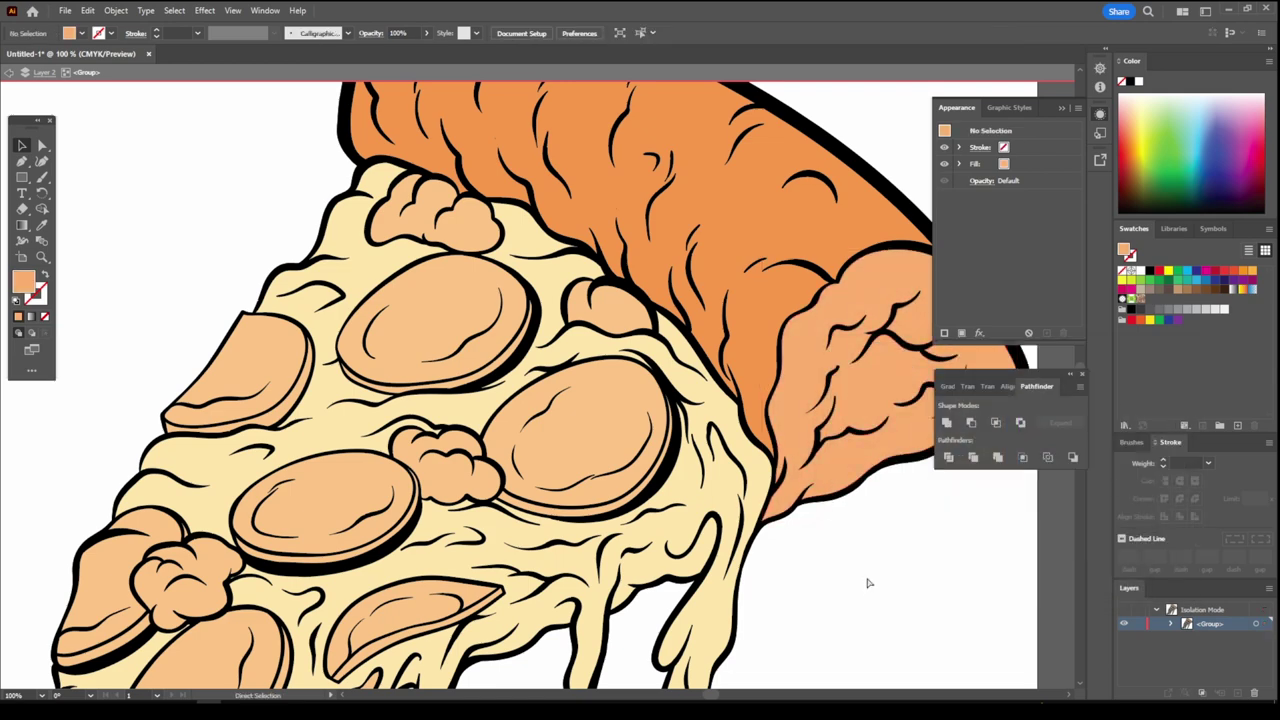
key(ctrl+minus)
key(ctrl+minus)
click(788, 497)
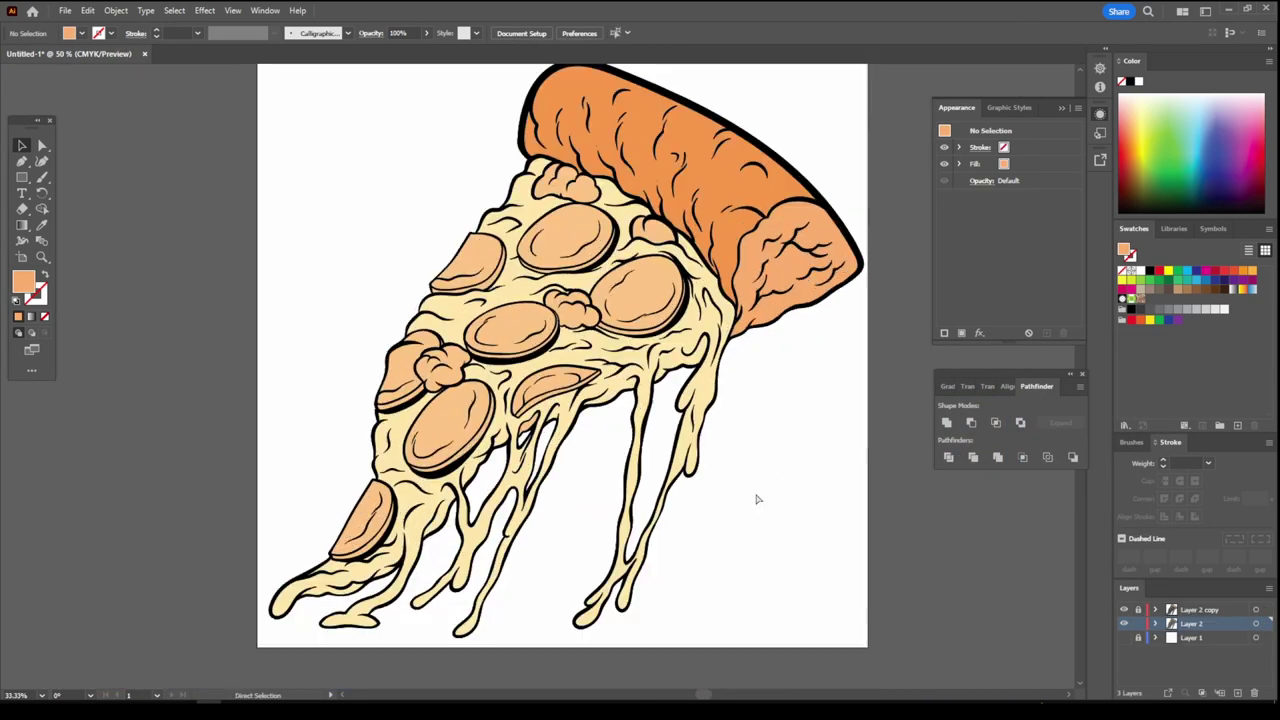
key(ctrl+plus)
- Select six pepperoni slices and fill them with a deep red
click(590, 225)
shift+click(445, 262)
shift+click(690, 290)
shift+click(352, 398)
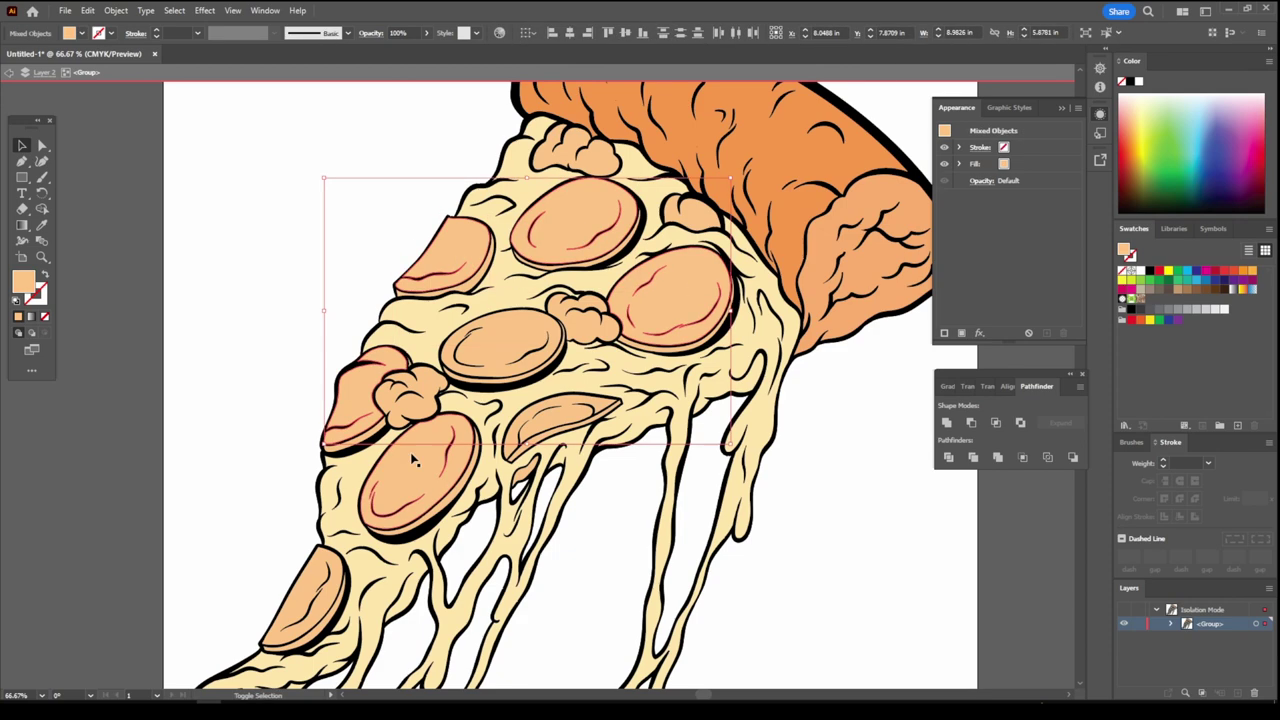
shift+click(415, 472)
shift+click(300, 603)
double_click(22, 282)
drag(1025, 504, 1036, 590)
click(924, 422)
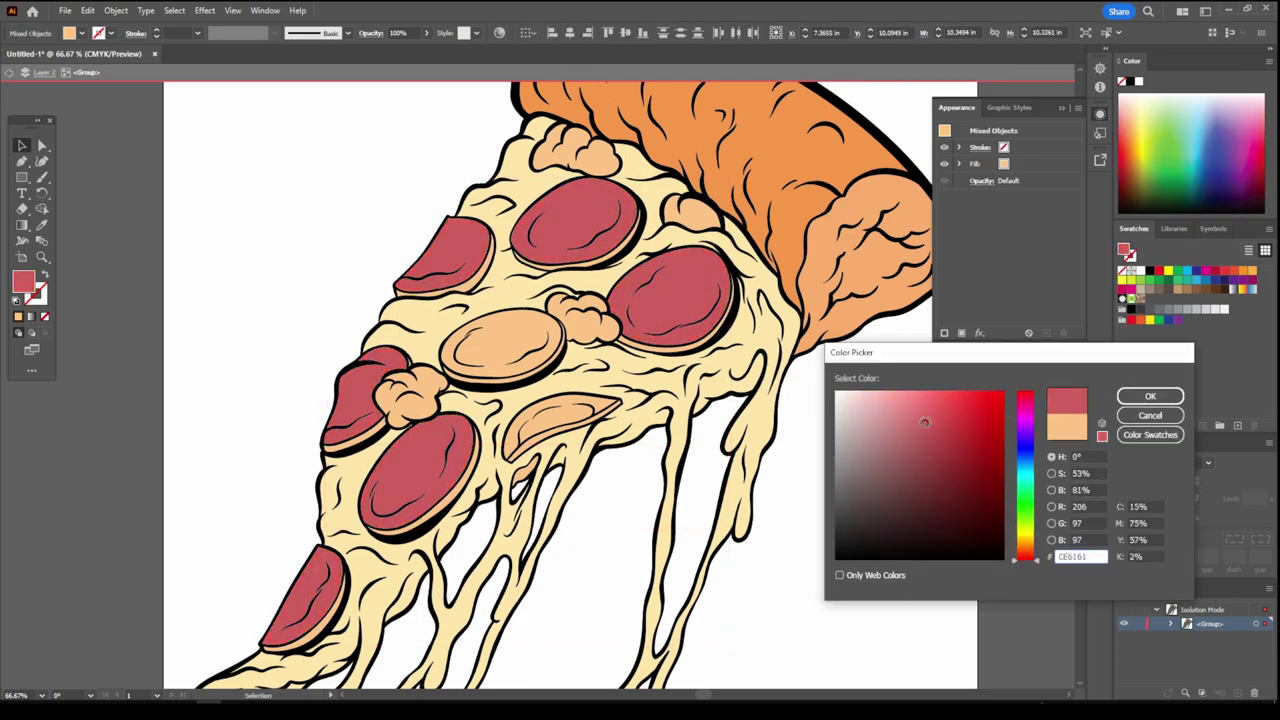
click(1150, 396)
- Turn the remaining pepperoni red and give their shadow edges a dark red fill
click(905, 512)
key(ctrl+minus)
key(ctrl+minus)
key(ctrl+plus)
key(Escape)
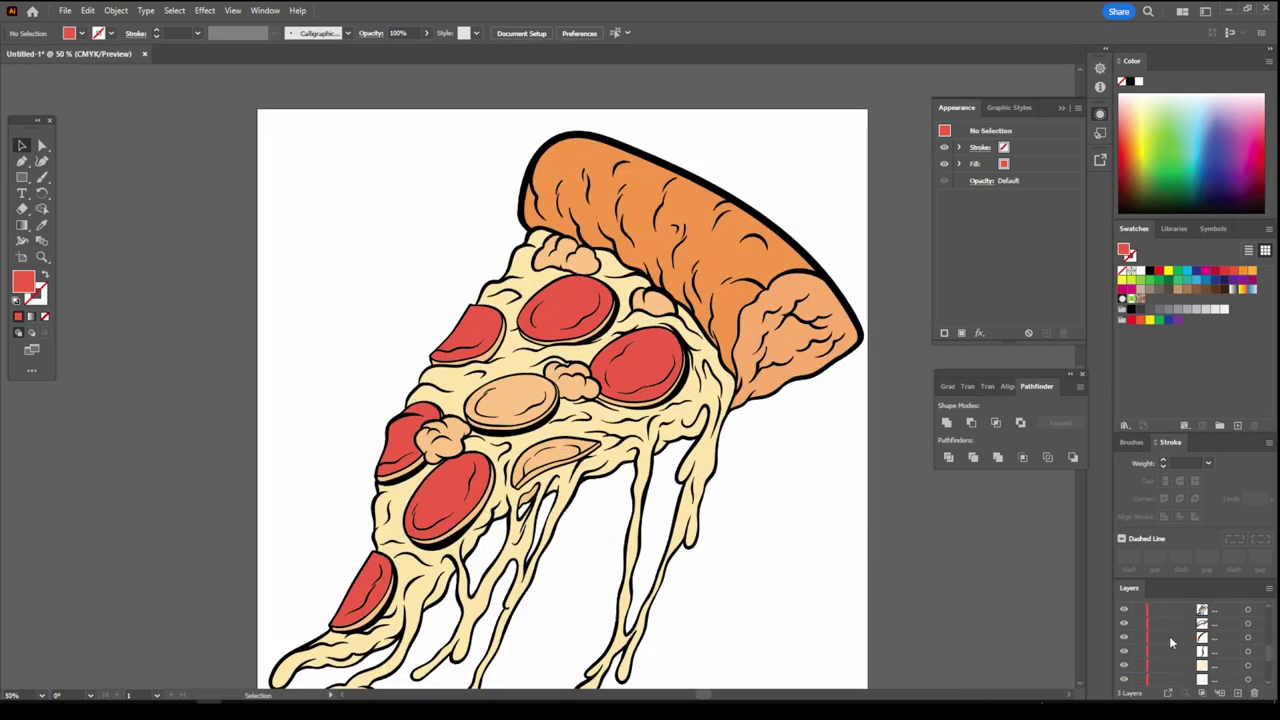
key(ctrl+plus)
double_click(540, 375)
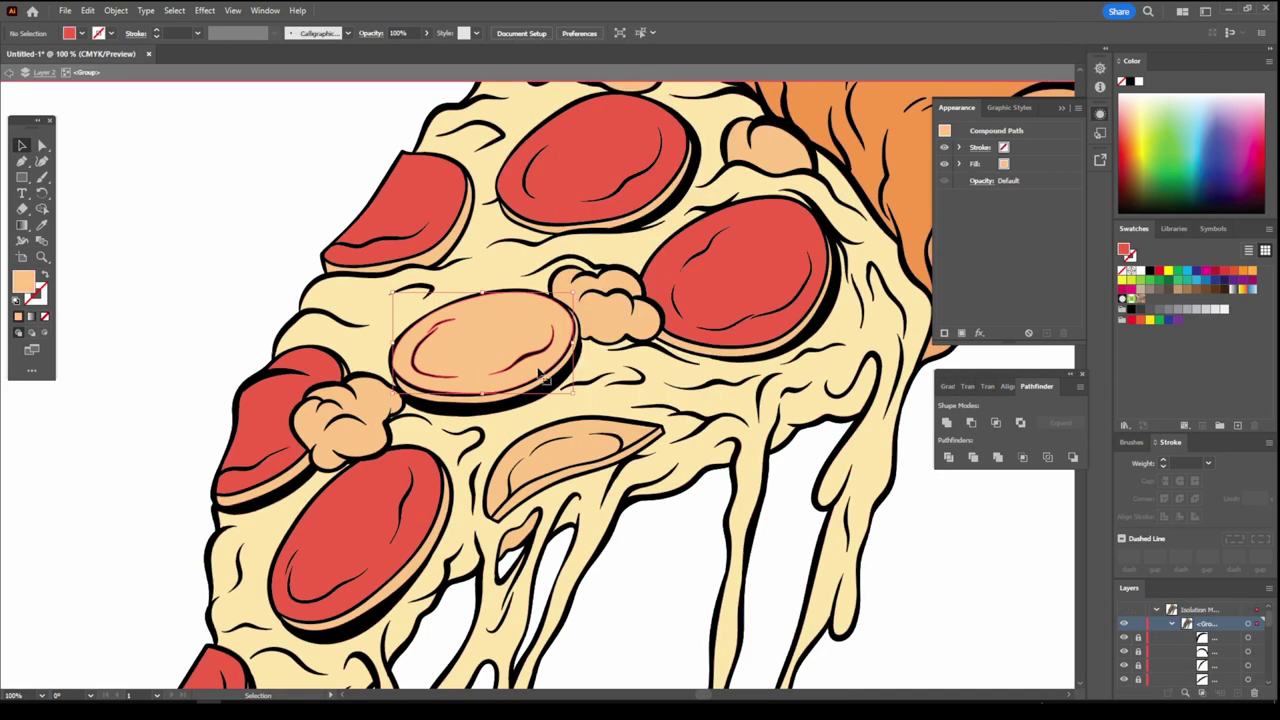
key(ctrl+z)
key(ctrl+z)
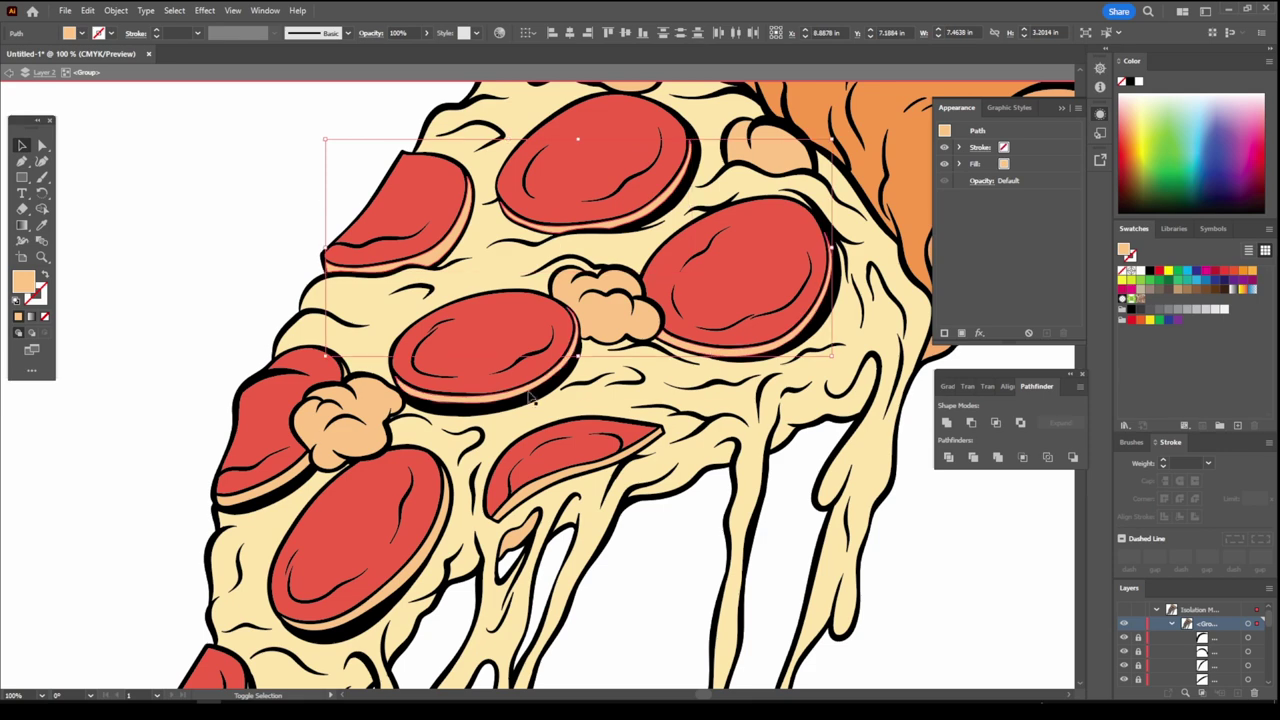
key(ctrl+z)
key(ctrl+z)
key(ctrl+z)
double_click(23, 281)
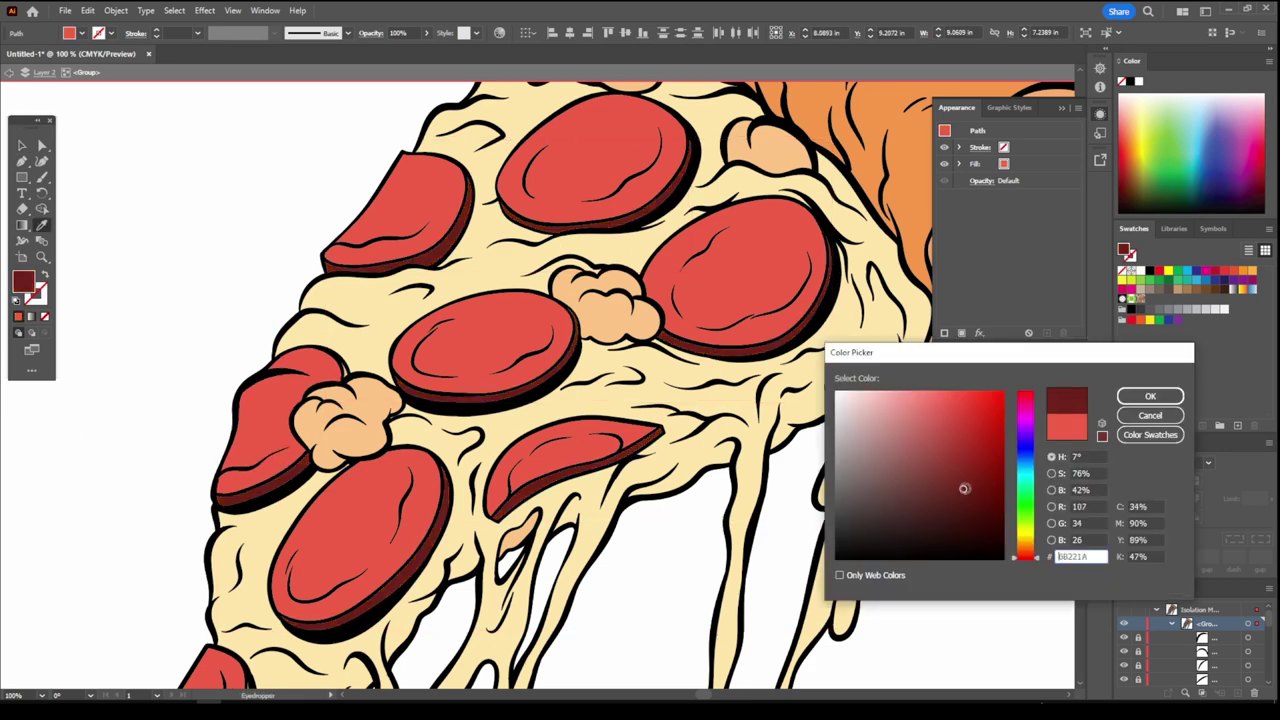
click(1150, 415)
- Fill the sausage chunks brown, then deselect and fit the artboard in view
scroll(149, 223, down, 5)
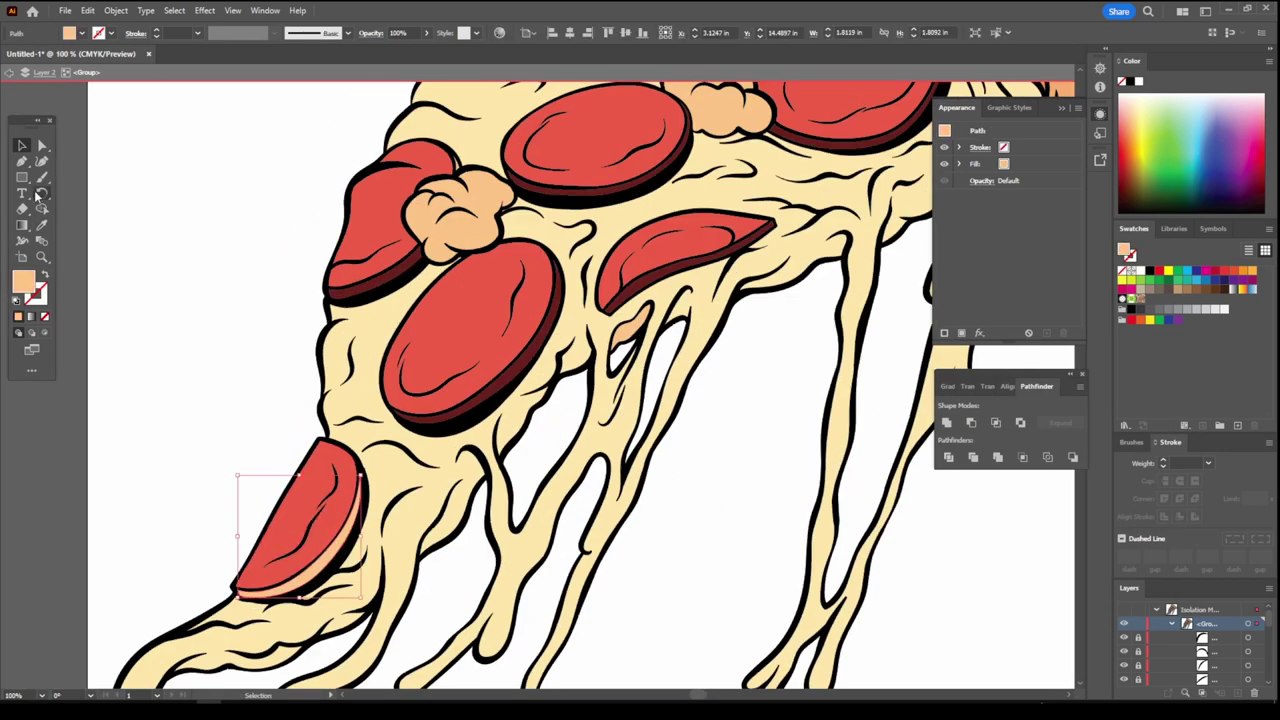
alt+scroll(590, 388, down, 3)
alt+scroll(590, 388, up, 3)
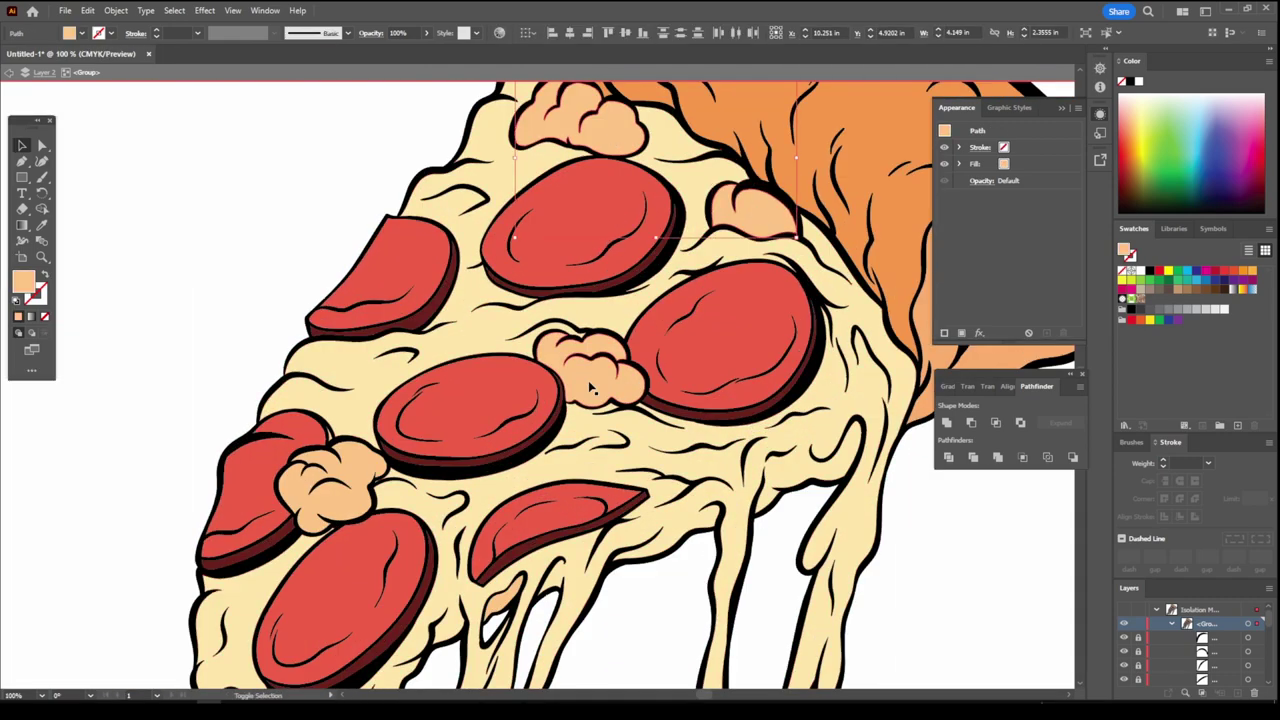
double_click(23, 281)
click(1143, 394)
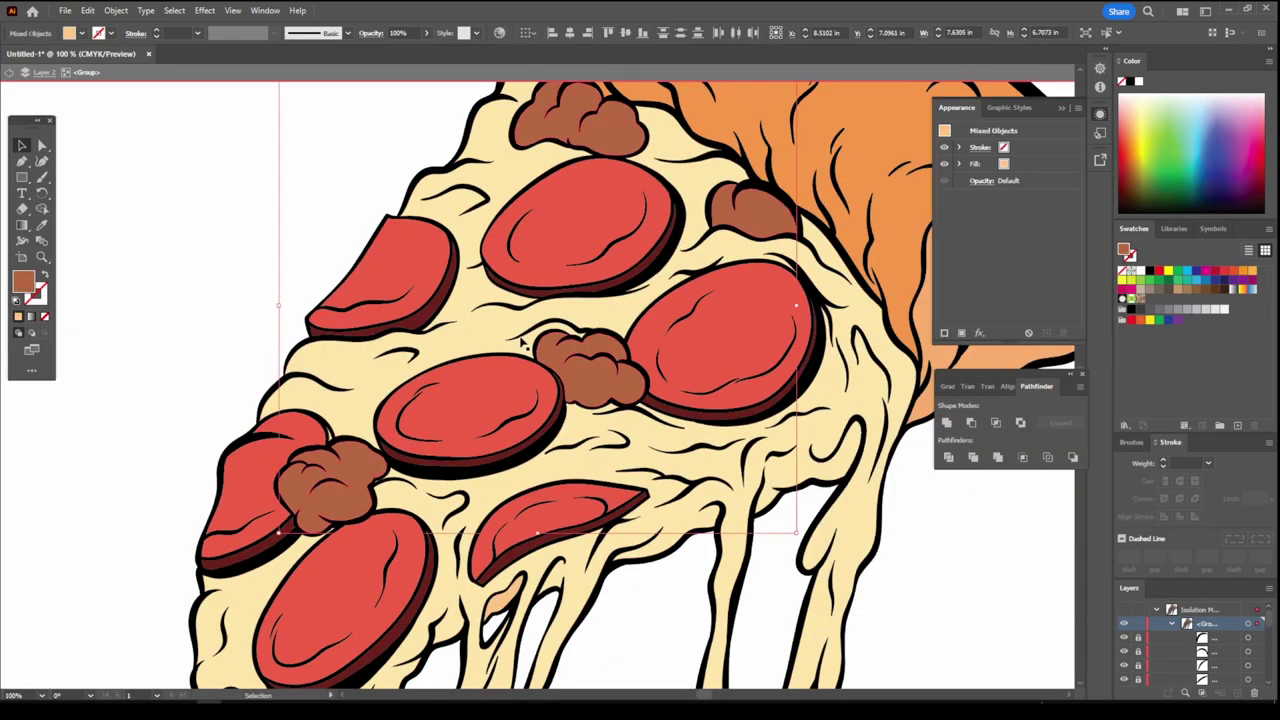
key(ctrl+shift+a)
alt+scroll(857, 494, down, 3)
alt+scroll(493, 375, up, 3)
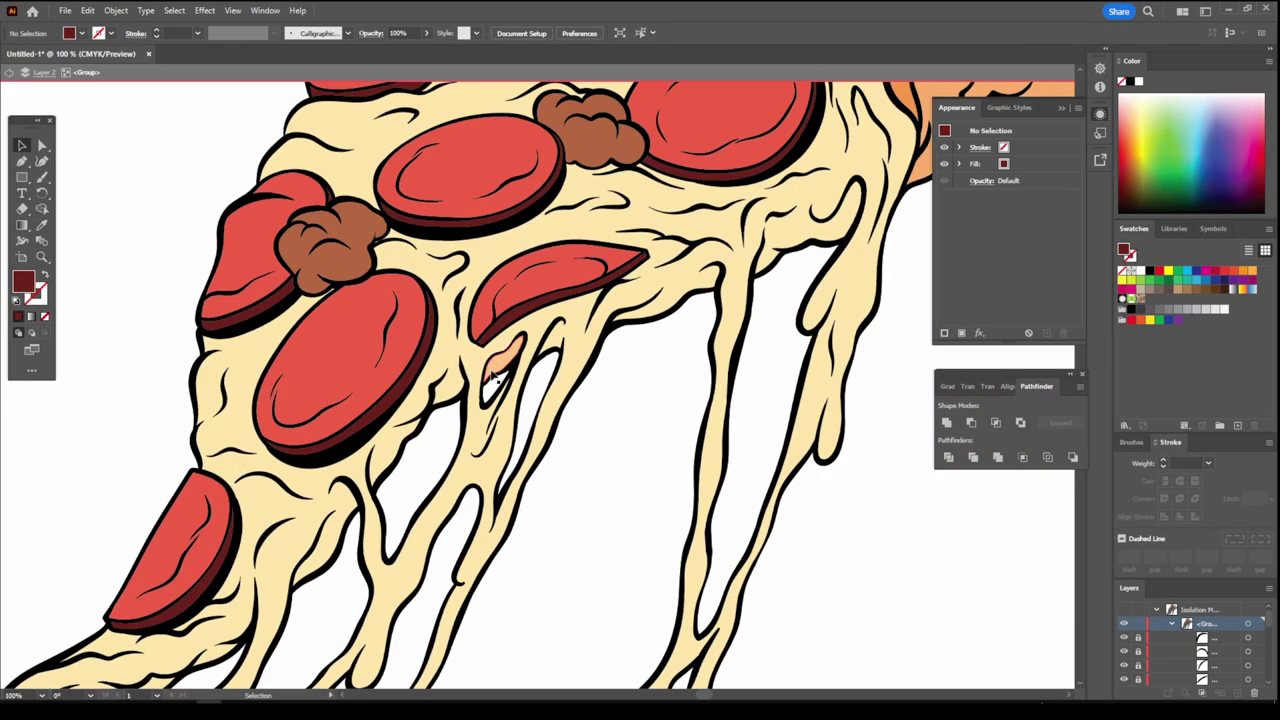
click(495, 374)
key(ctrl+shift+a)
key(ctrl+0)
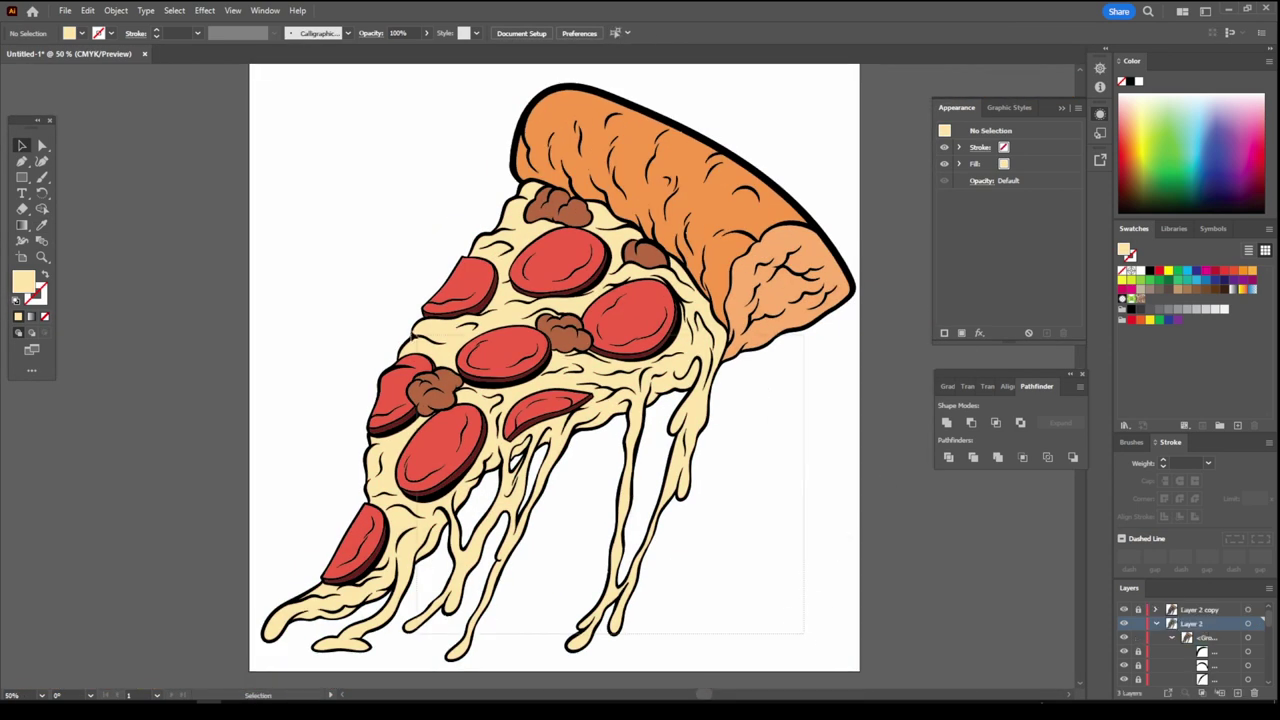
- In Recolor Artwork, set the cream cheese colour's Hue to 34 and apply it
click(88, 10)
click(356, 259)
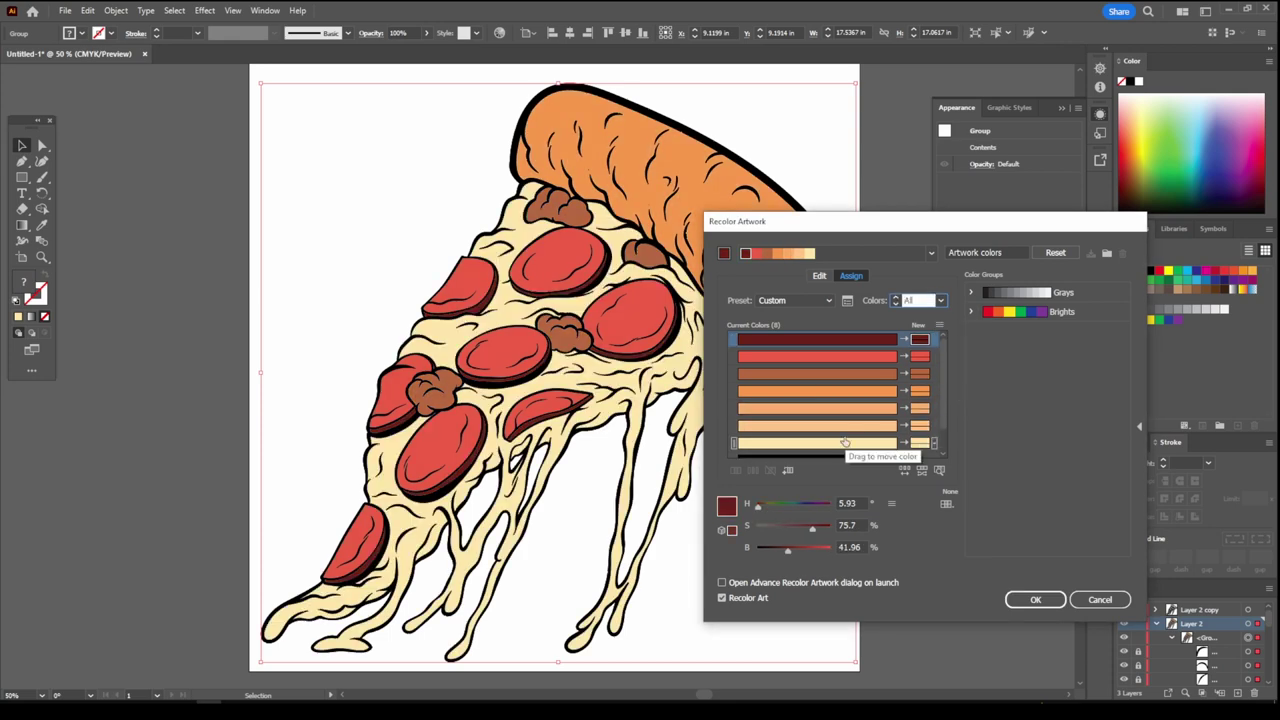
click(817, 442)
click(766, 507)
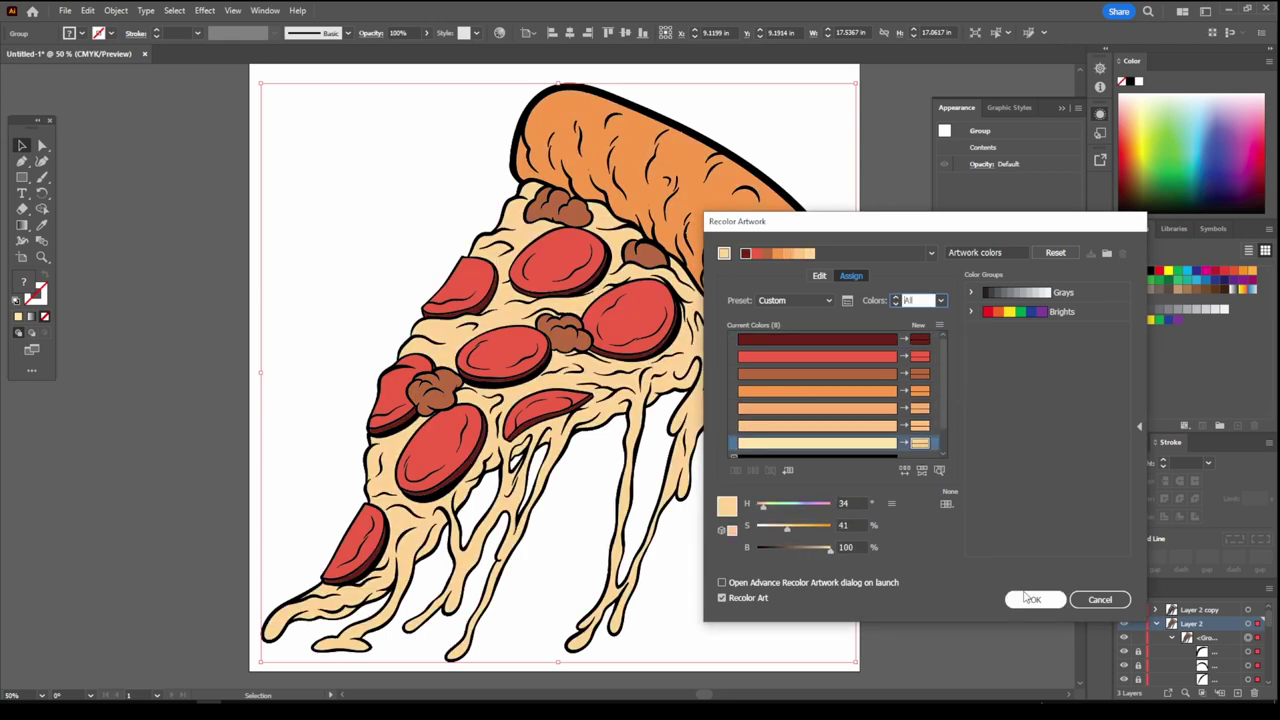
click(1030, 599)
click(752, 530)
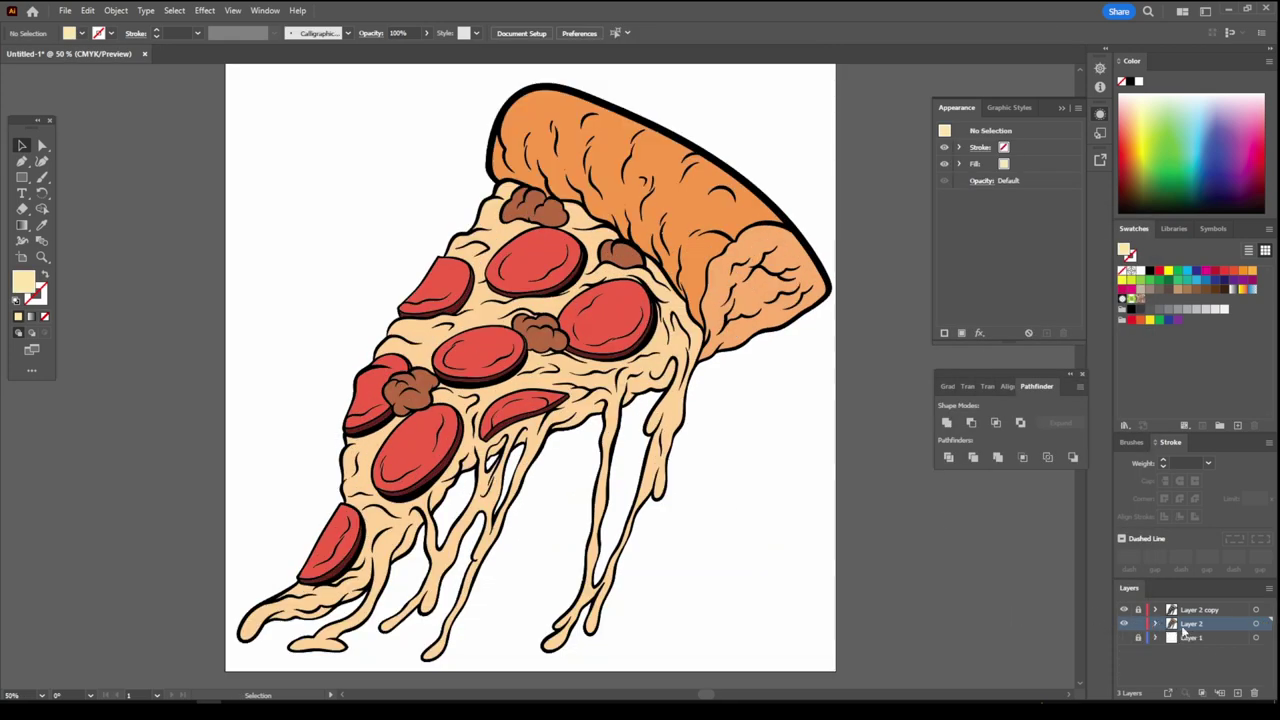
double_click(492, 320)
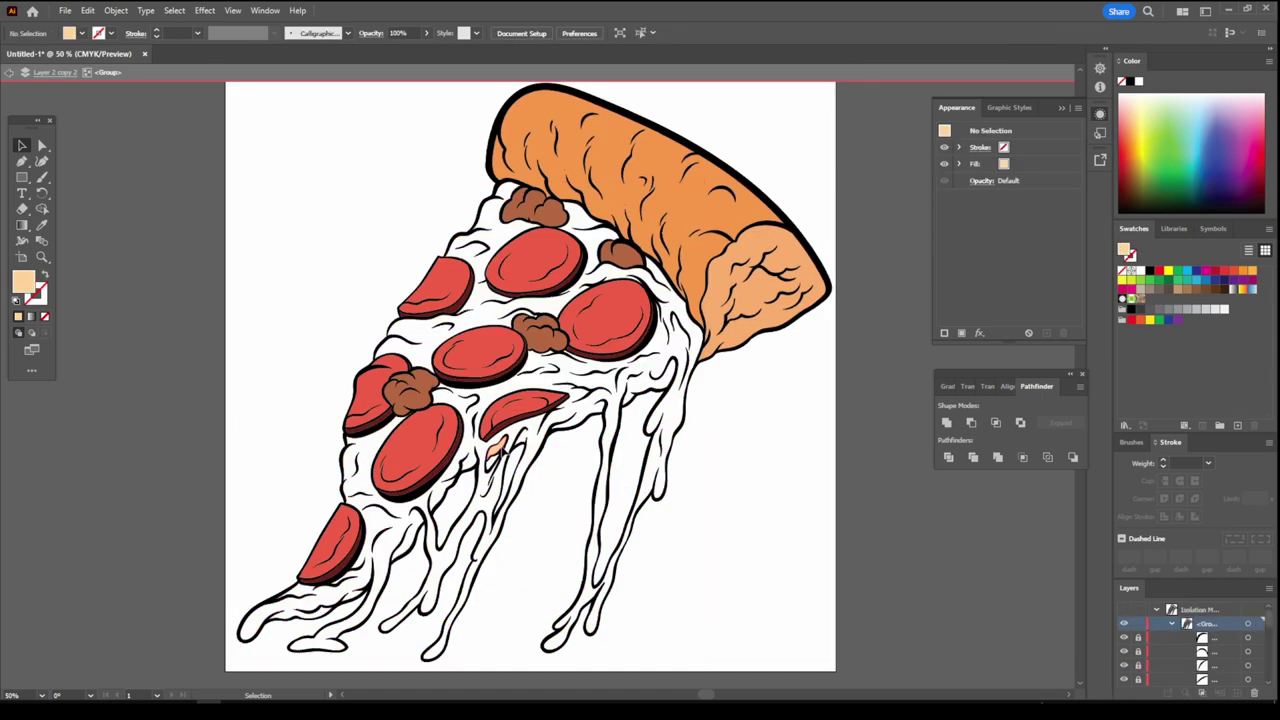
- Add a new shading layer and set the fill to a brown shading colour
key(Escape)
click(1238, 692)
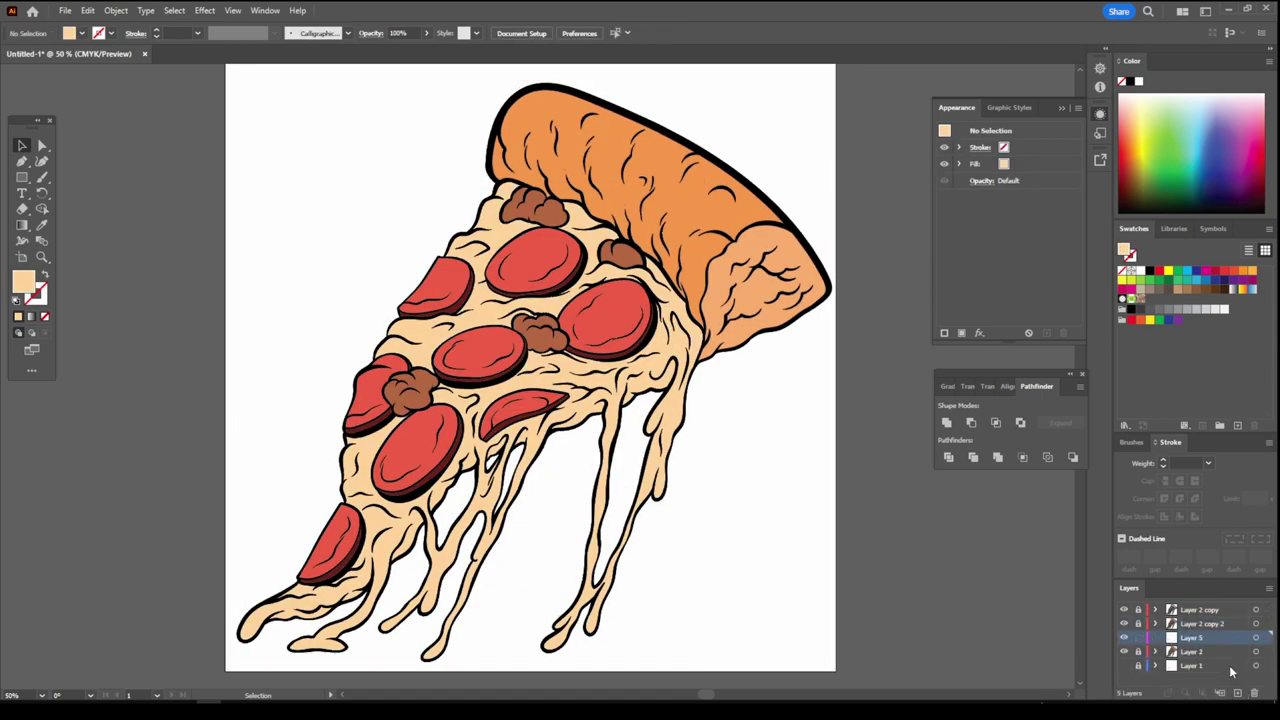
click(41, 225)
scroll(545, 362, up, 3)
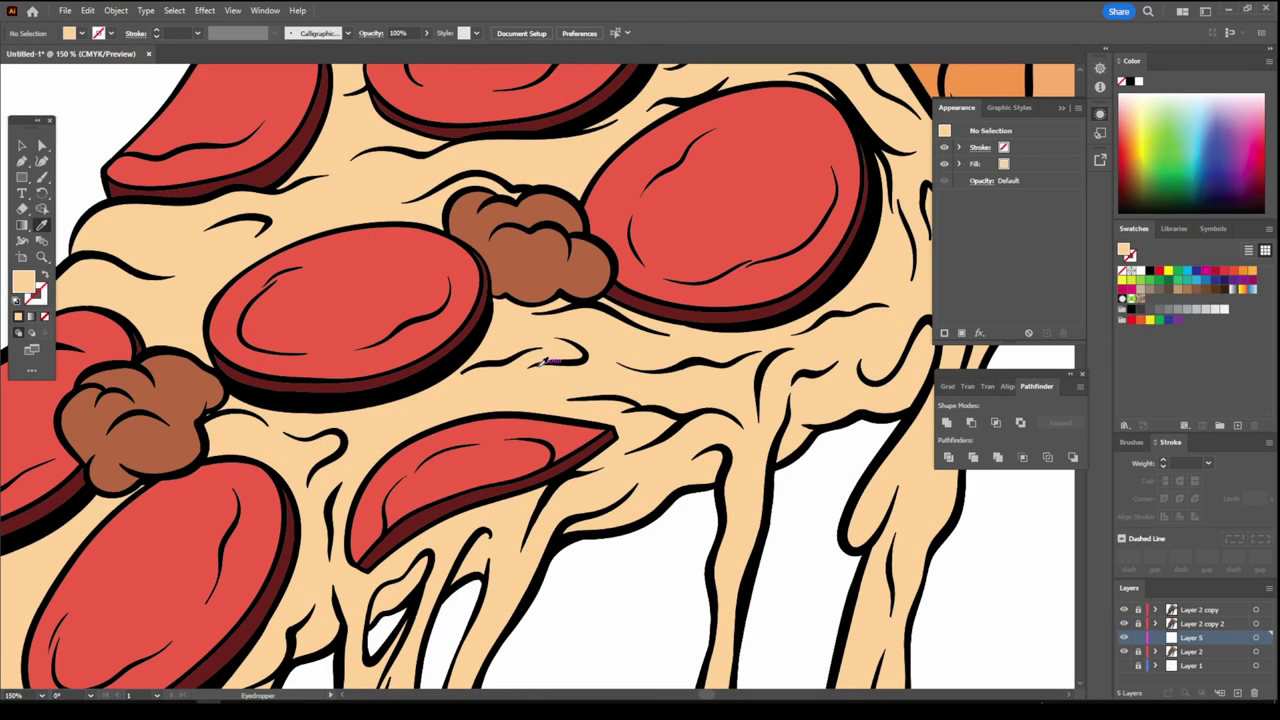
double_click(24, 283)
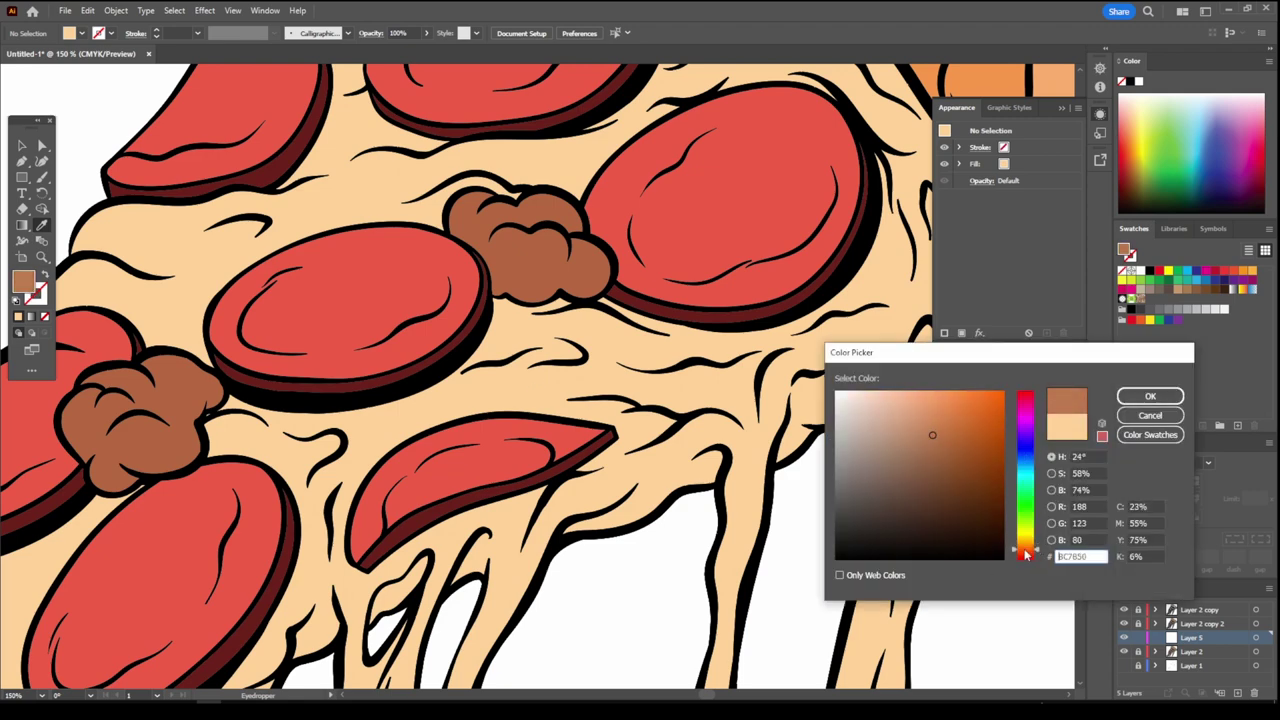
click(1143, 403)
- Draw Pencil shadow shapes on the cheese and along a cheese strand
key(n)
scroll(600, 400, up, 3)
drag(568, 515, 617, 324)
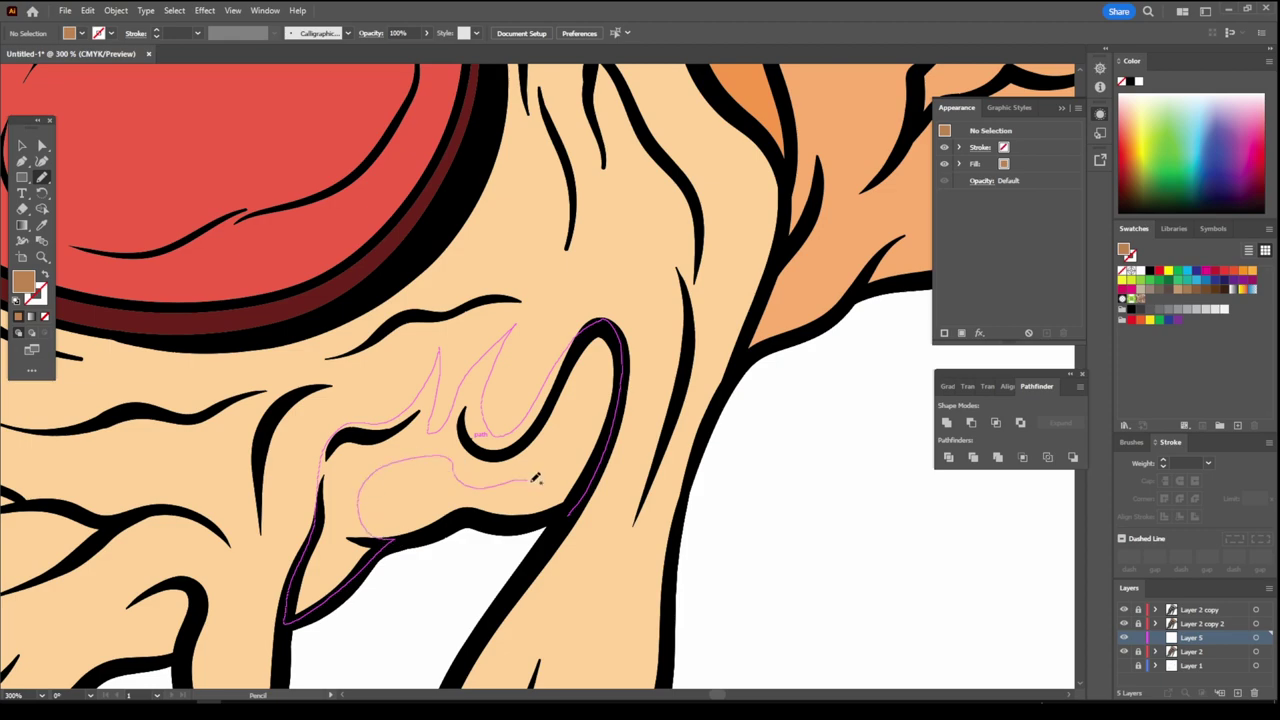
scroll(535, 478, up, 5)
drag(285, 606, 600, 503)
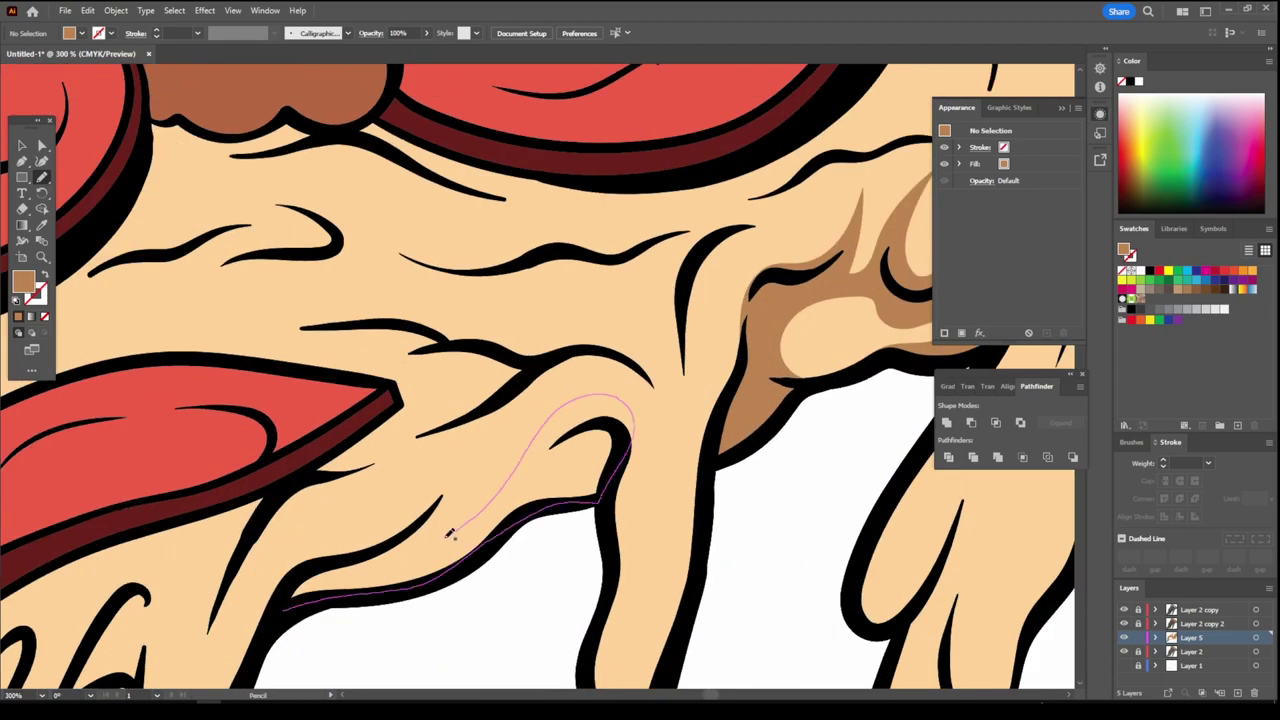
drag(450, 533, 452, 531)
scroll(569, 600, down, 3)
scroll(755, 290, up, 3)
- Add brown shadows along the cheese and beneath the folded pepperoni
drag(755, 290, 887, 253)
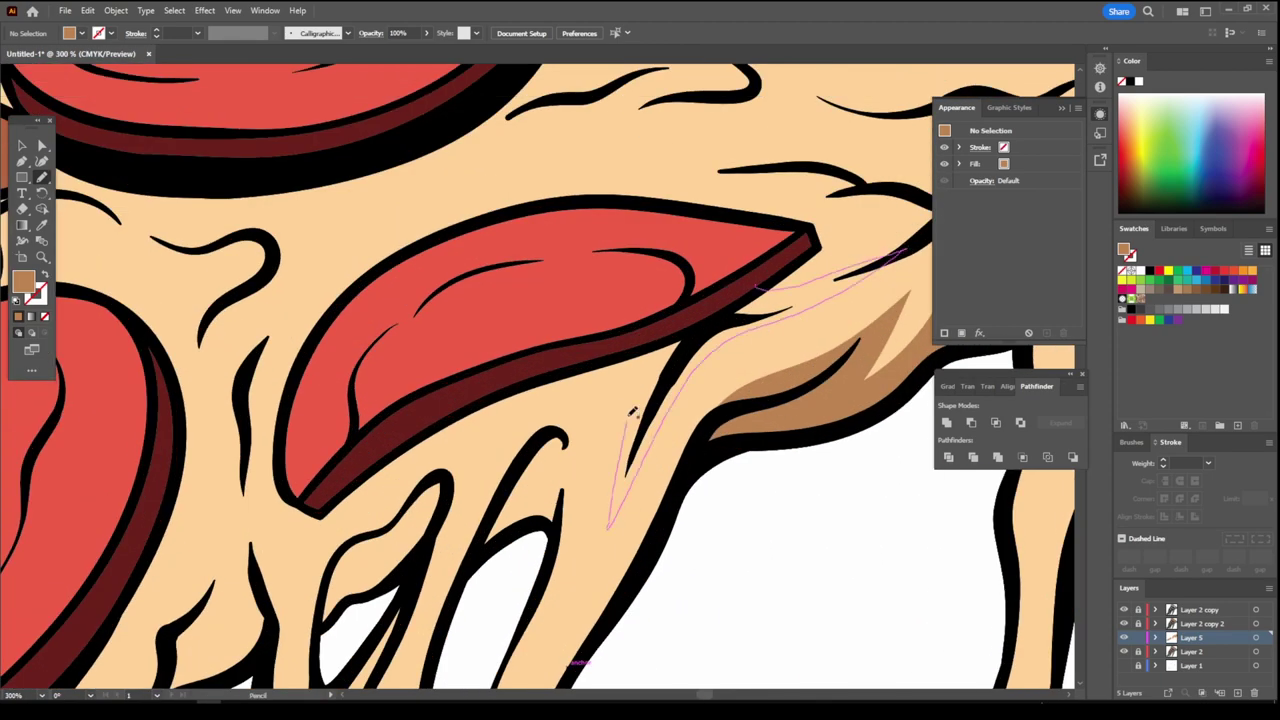
drag(631, 412, 640, 400)
drag(560, 550, 490, 420)
scroll(500, 450, down, 2)
drag(420, 500, 262, 402)
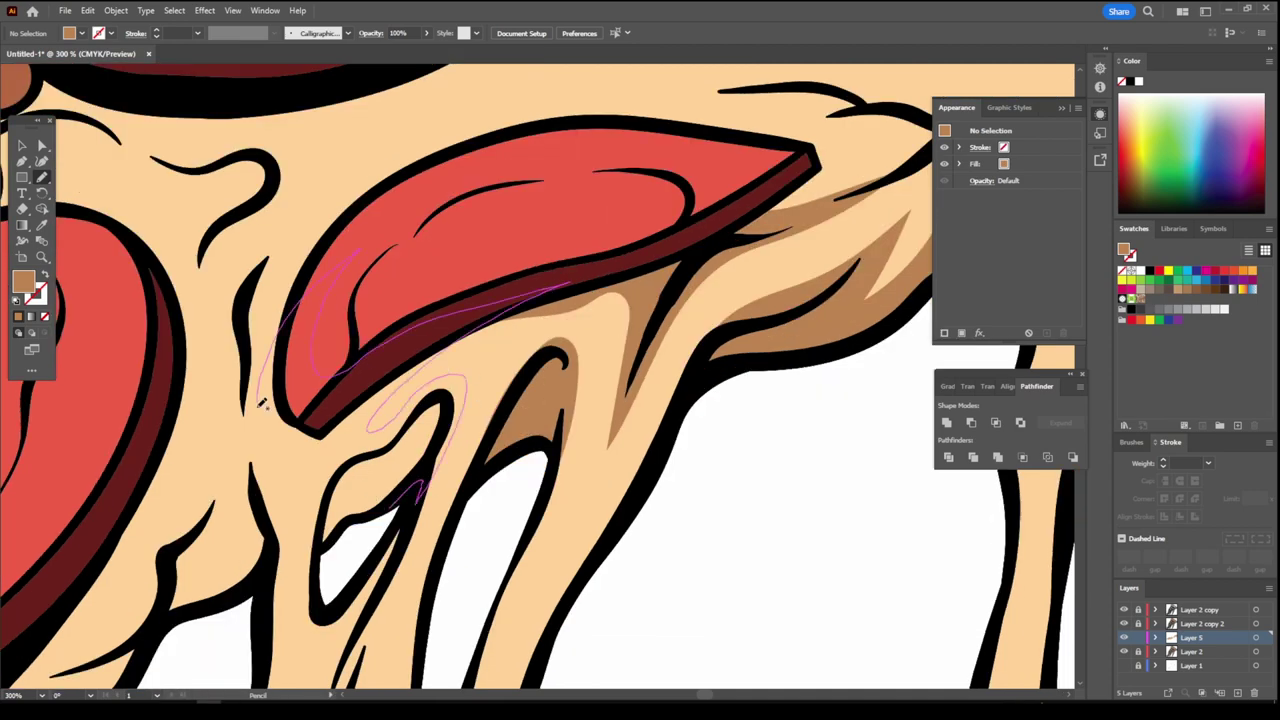
drag(344, 527, 344, 527)
scroll(697, 620, down, 5)
scroll(589, 404, up, 4)
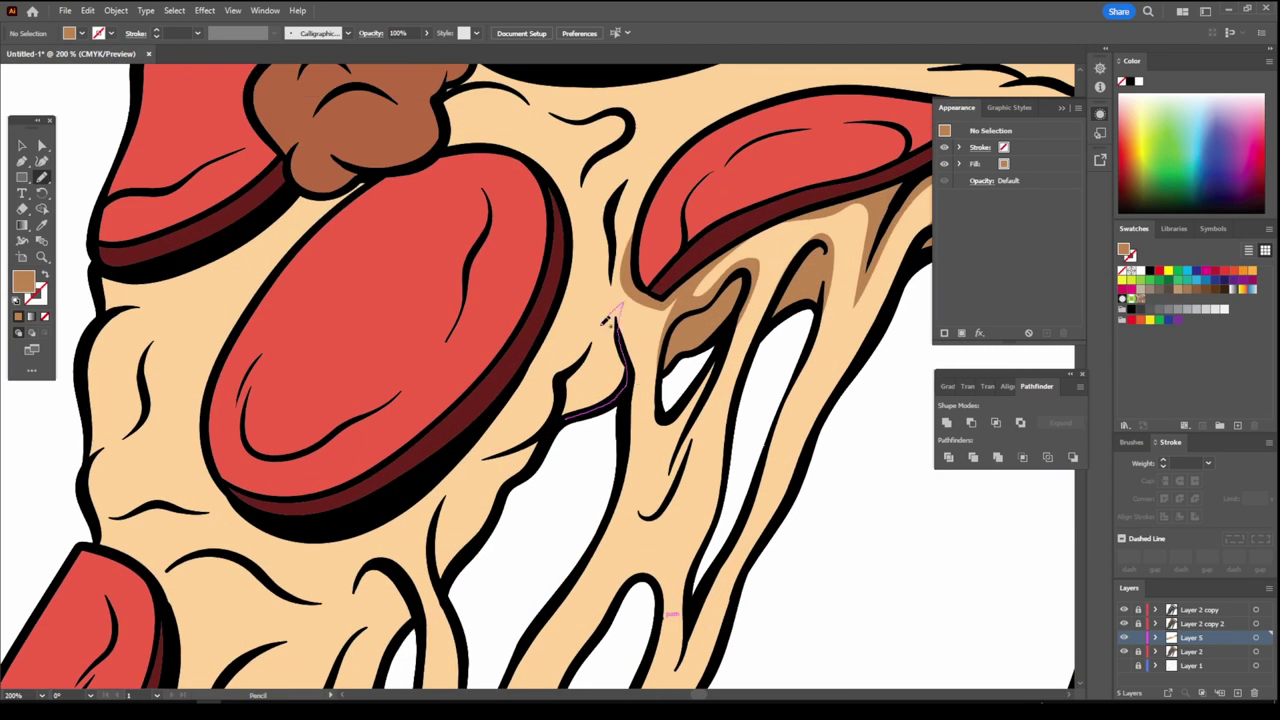
- Shade a cheese drip and close a brown shading shape along the long drip
drag(604, 320, 604, 320)
scroll(400, 490, down, 2)
drag(400, 490, 410, 425)
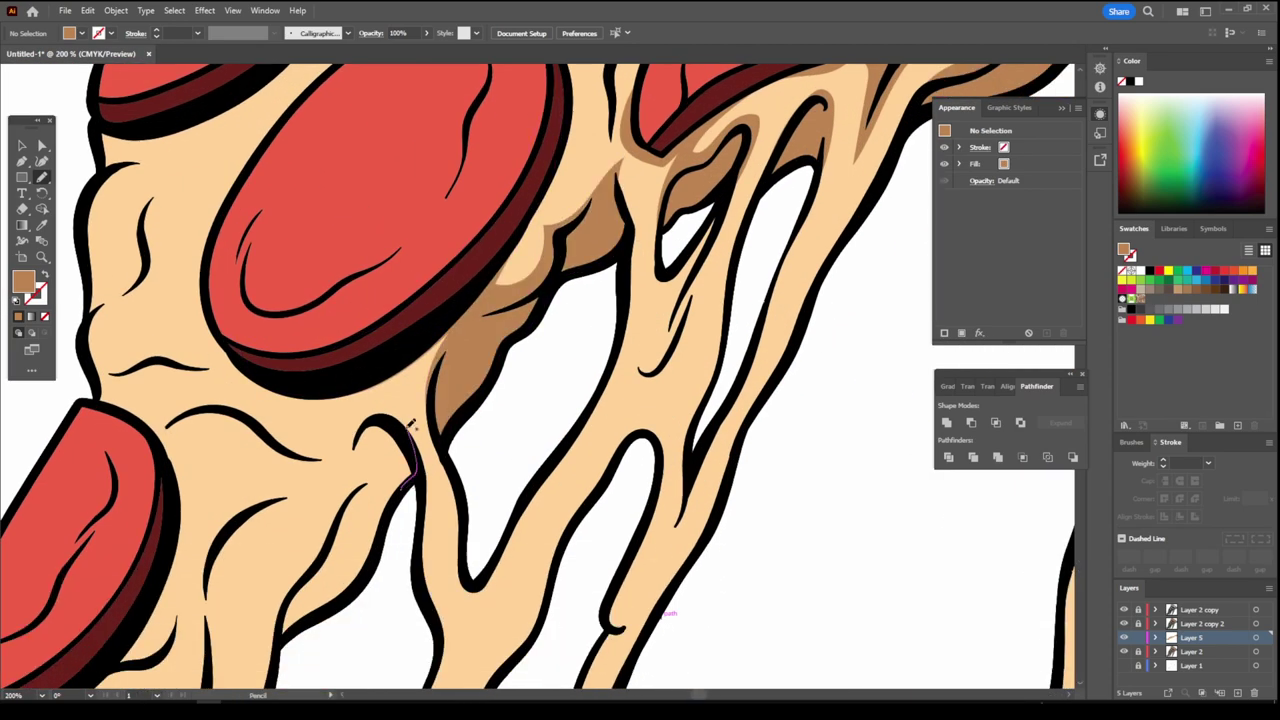
drag(285, 610, 285, 610)
scroll(643, 642, down, 4)
scroll(643, 642, up, 4)
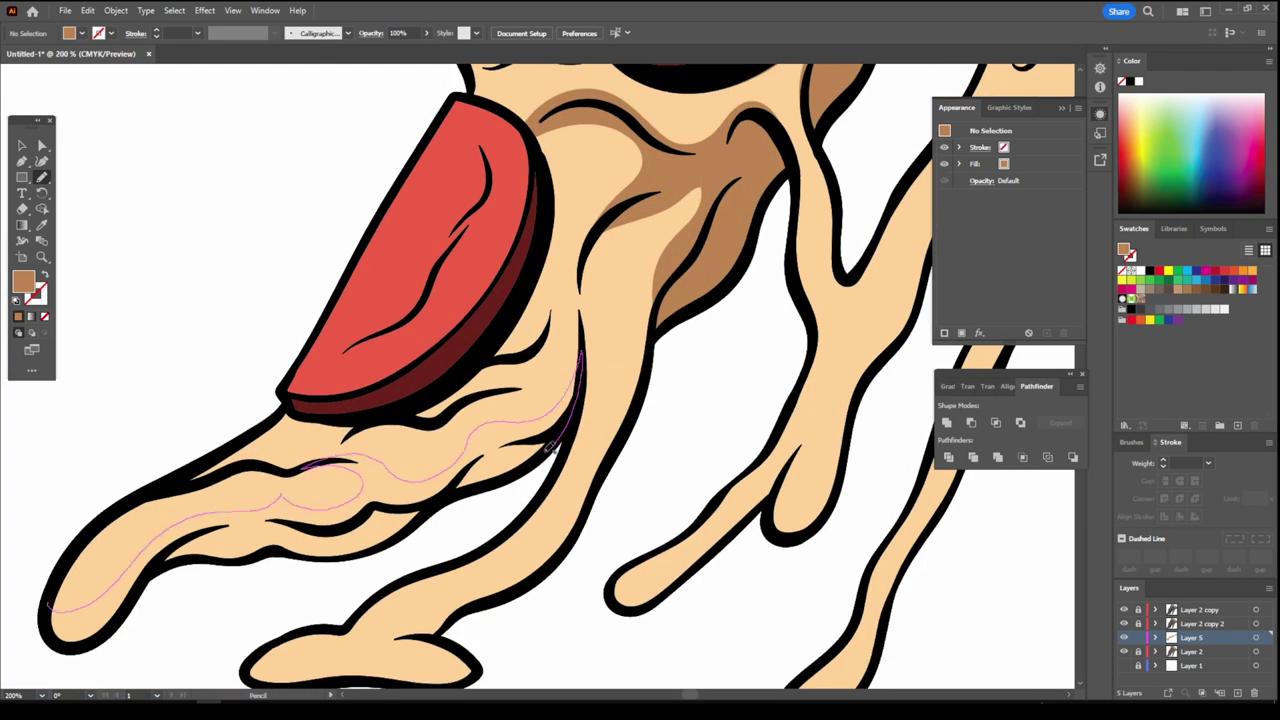
drag(133, 601, 76, 591)
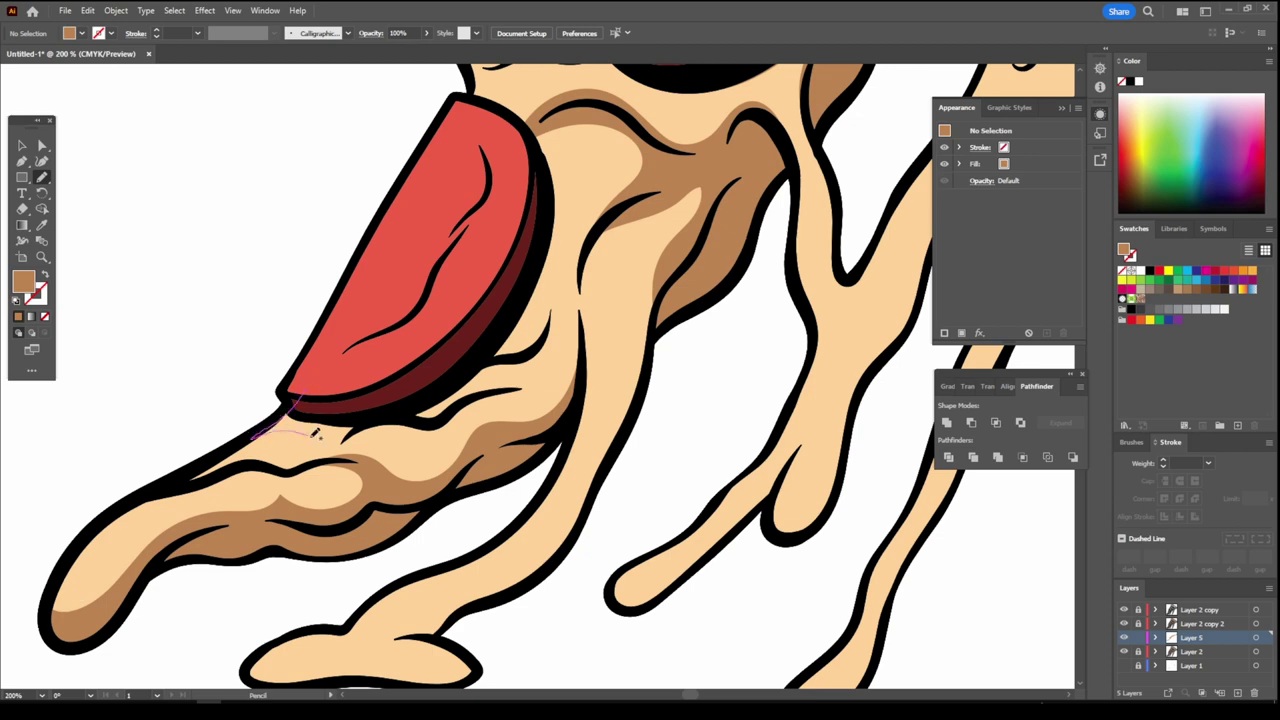
drag(577, 148, 577, 148)
scroll(600, 400, down, 3)
scroll(615, 660, down, 2)
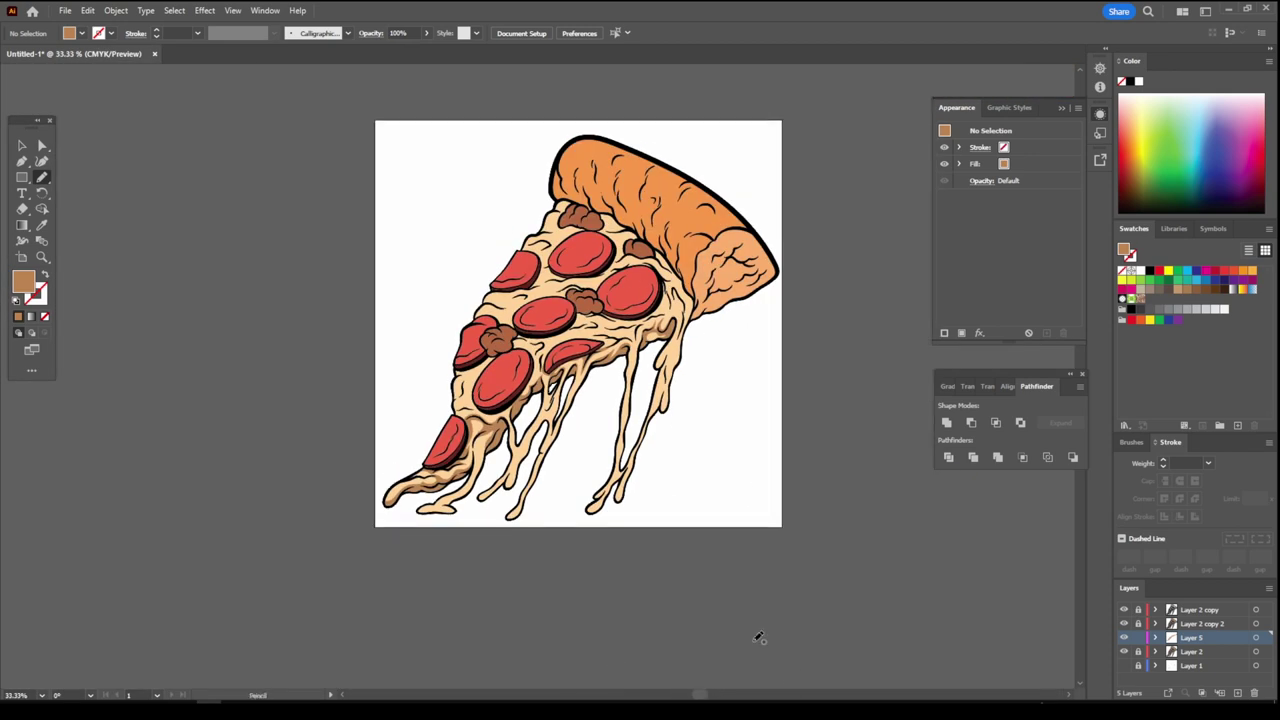
scroll(572, 630, up, 2)
scroll(560, 629, up, 4)
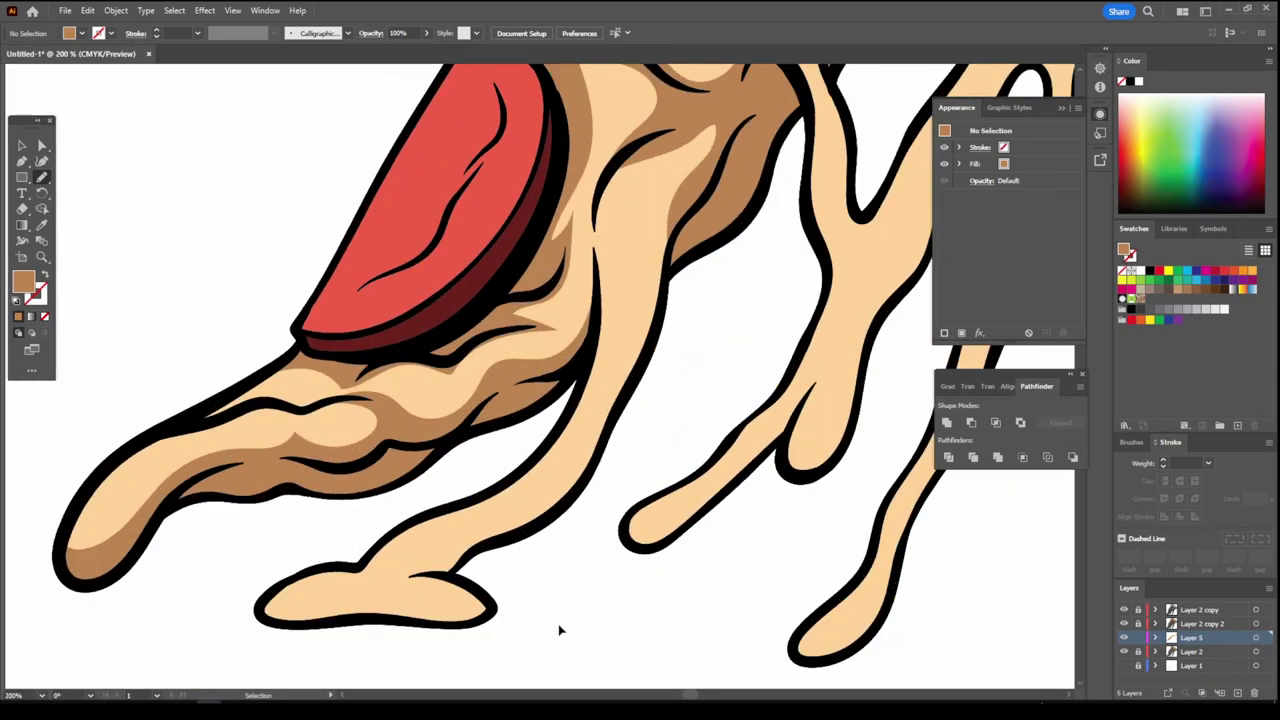
- Trace a brown shading shape up along a lower cheese drip
drag(320, 608, 445, 585)
drag(663, 396, 627, 484)
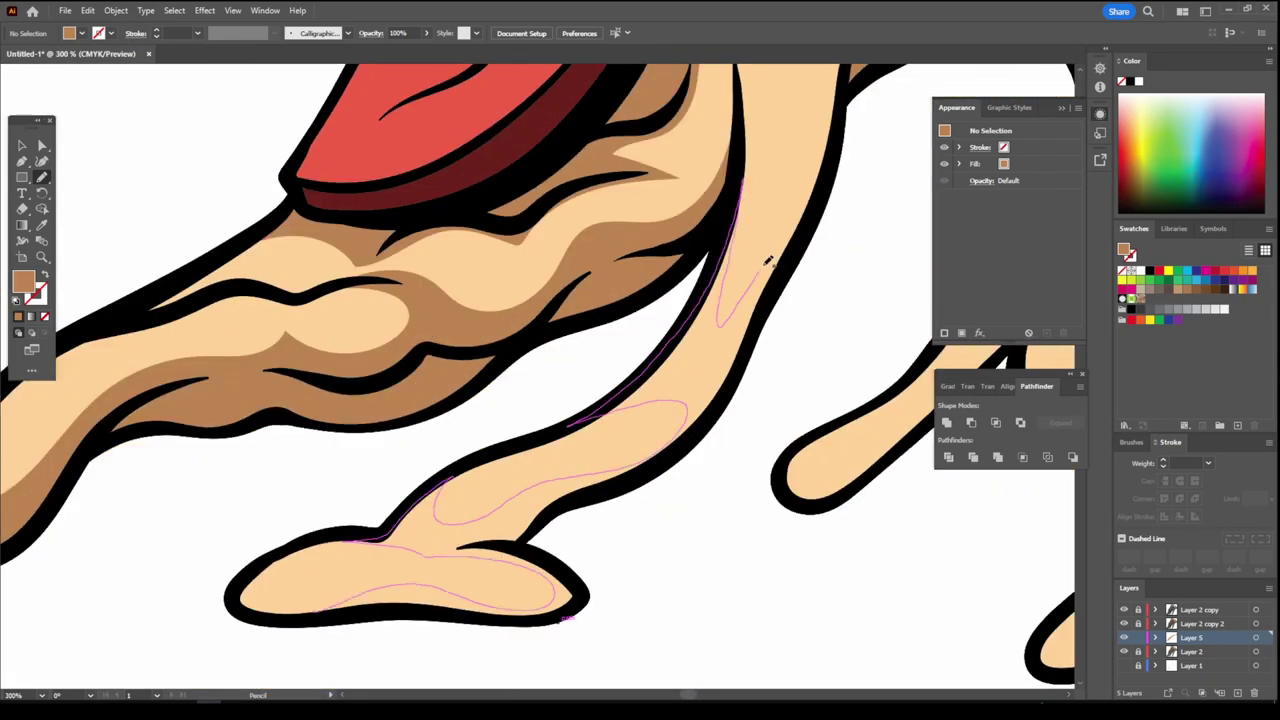
drag(572, 614, 572, 614)
scroll(543, 626, down, 6)
scroll(445, 484, up, 5)
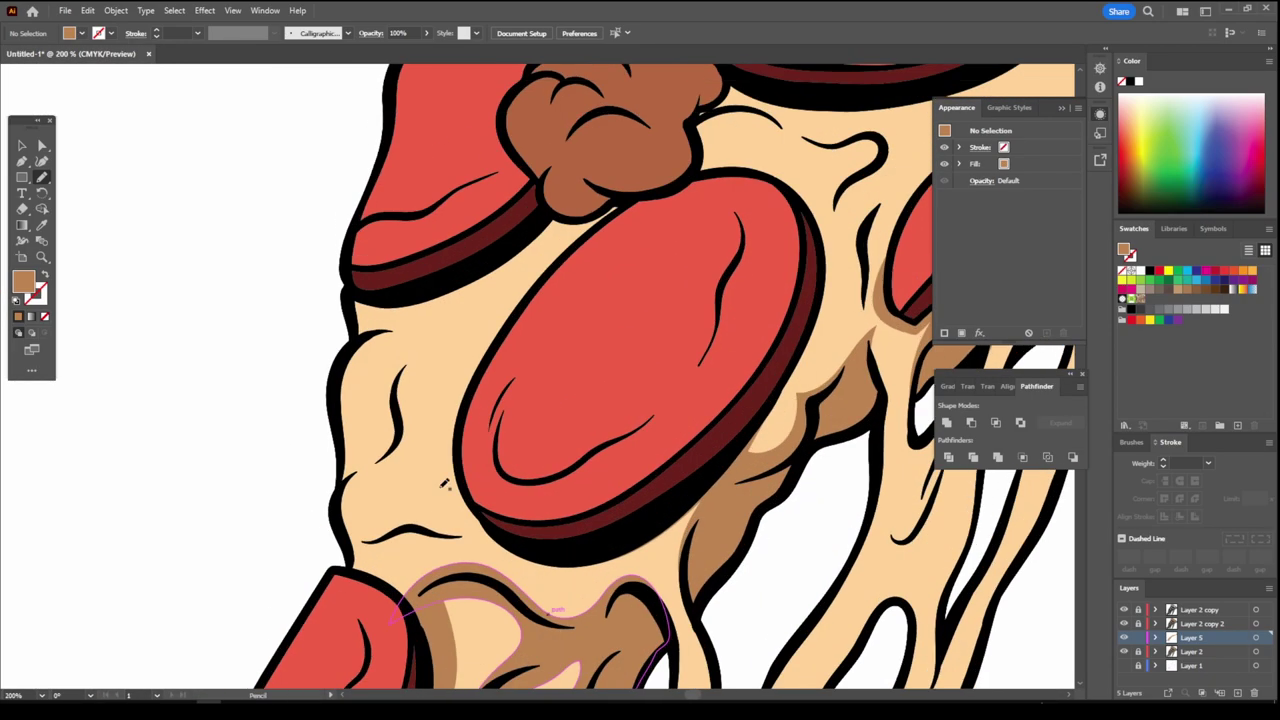
scroll(447, 340, up, 2)
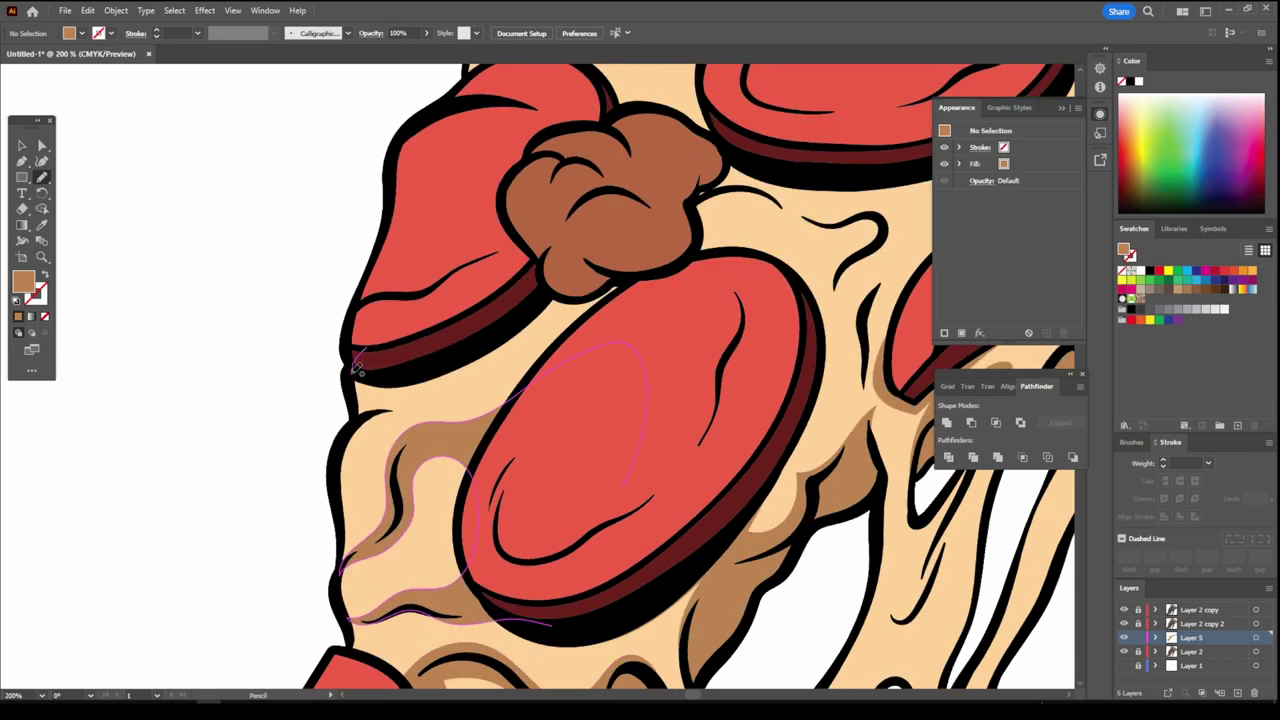
scroll(526, 351, down, 5)
scroll(311, 452, up, 5)
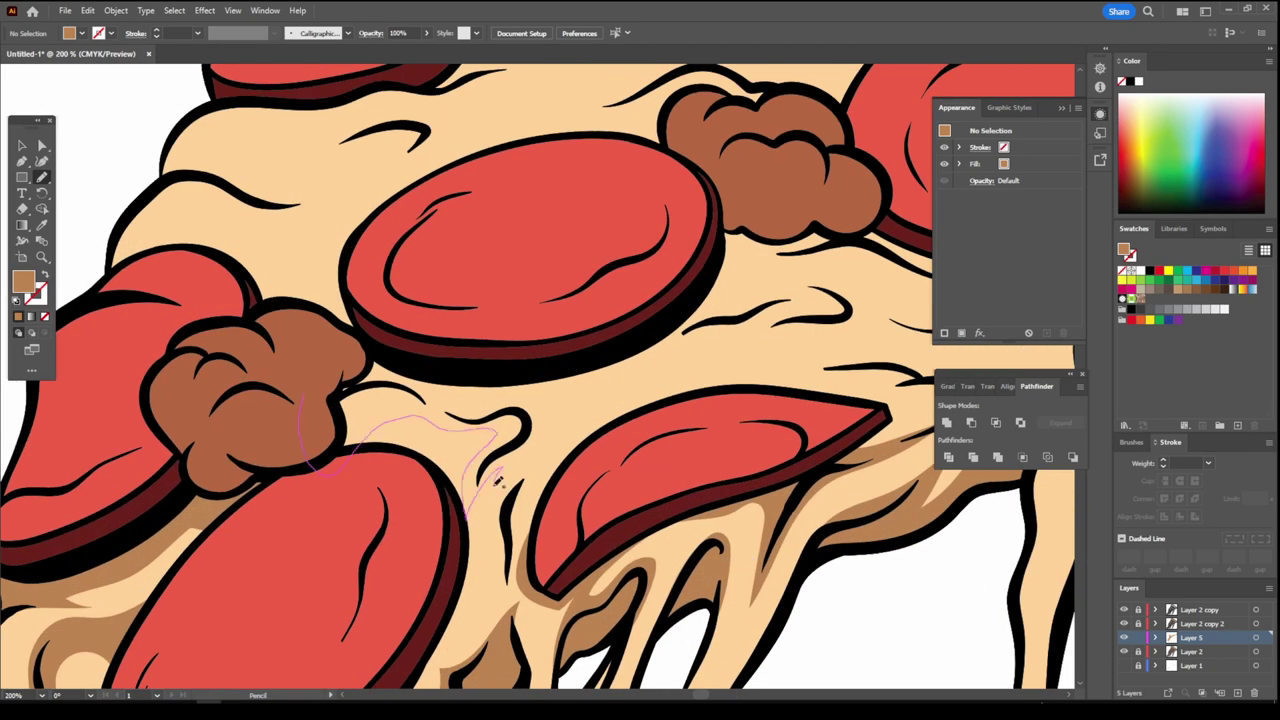
scroll(654, 546, down, 5)
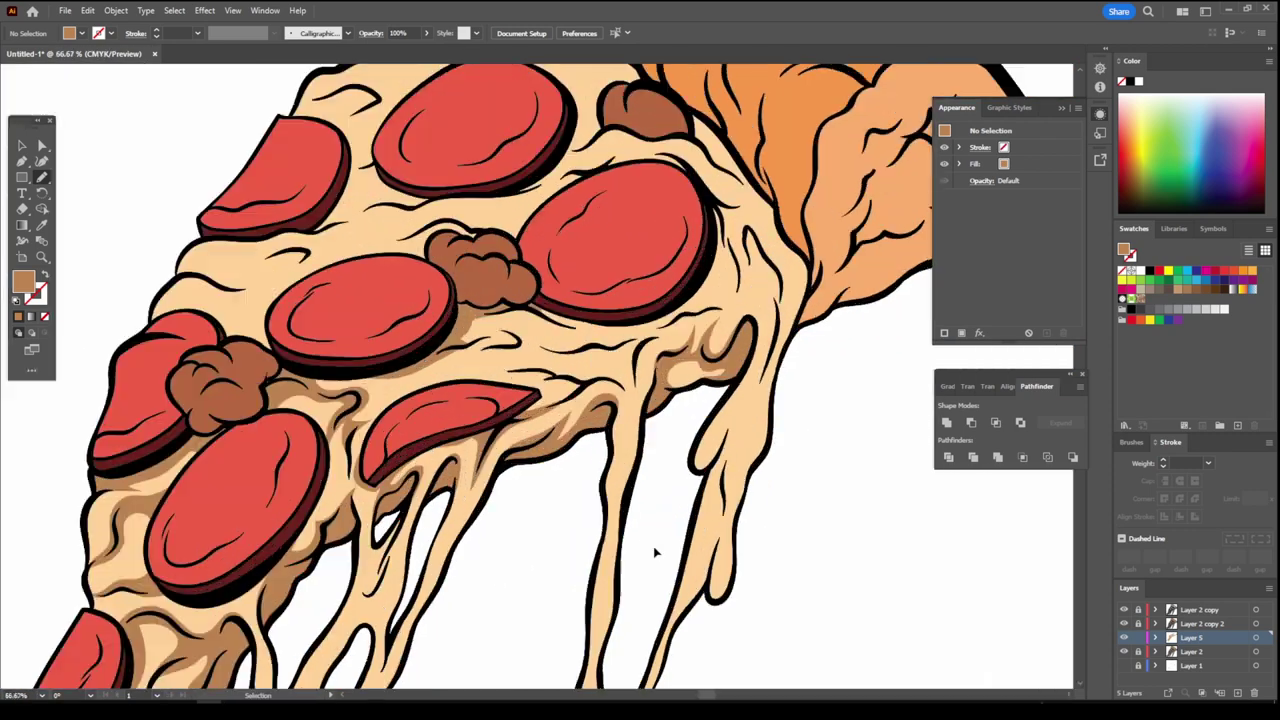
scroll(600, 462, up, 5)
- Shade the cheese beside a pepperoni, below the sausage, and where cheese meets crust
drag(532, 470, 600, 462)
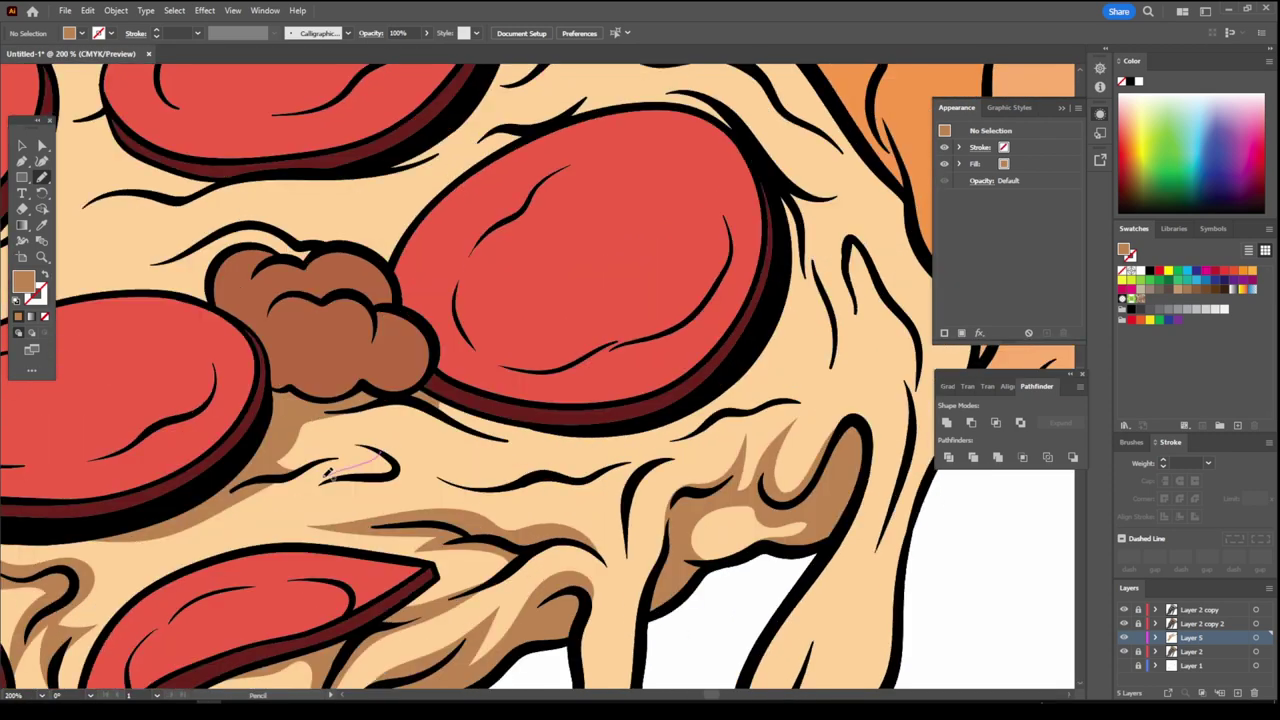
drag(445, 410, 515, 447)
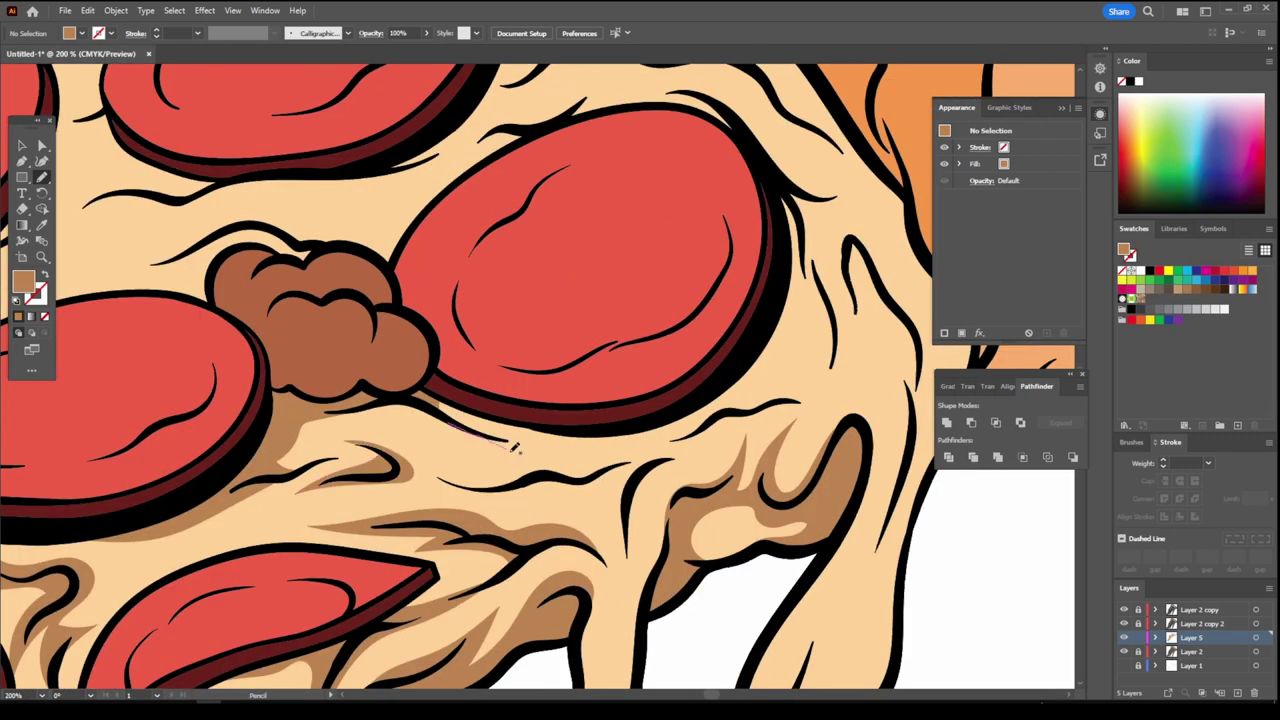
drag(795, 400, 798, 398)
scroll(798, 398, down, 5)
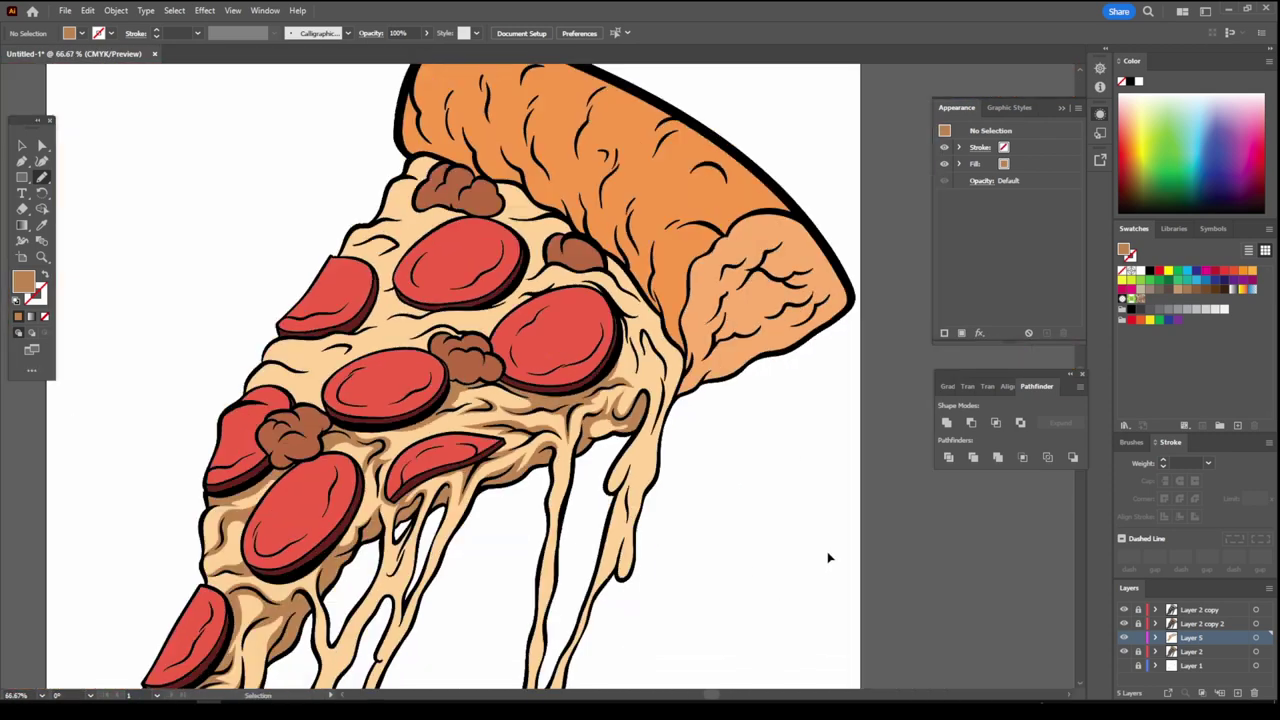
scroll(412, 355, up, 5)
drag(478, 368, 508, 420)
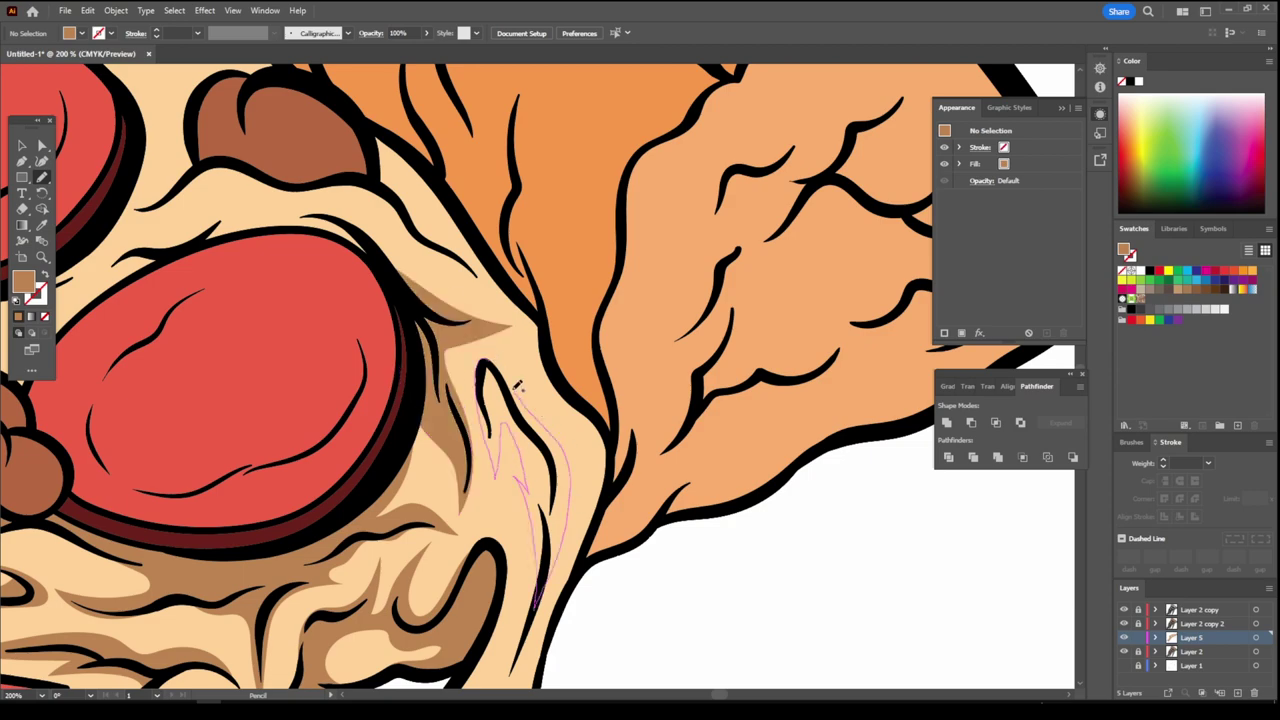
scroll(687, 553, down, 5)
scroll(694, 543, up, 5)
- Draw shading across the cheese below a pepperoni and around the sausage piece
drag(905, 440, 190, 447)
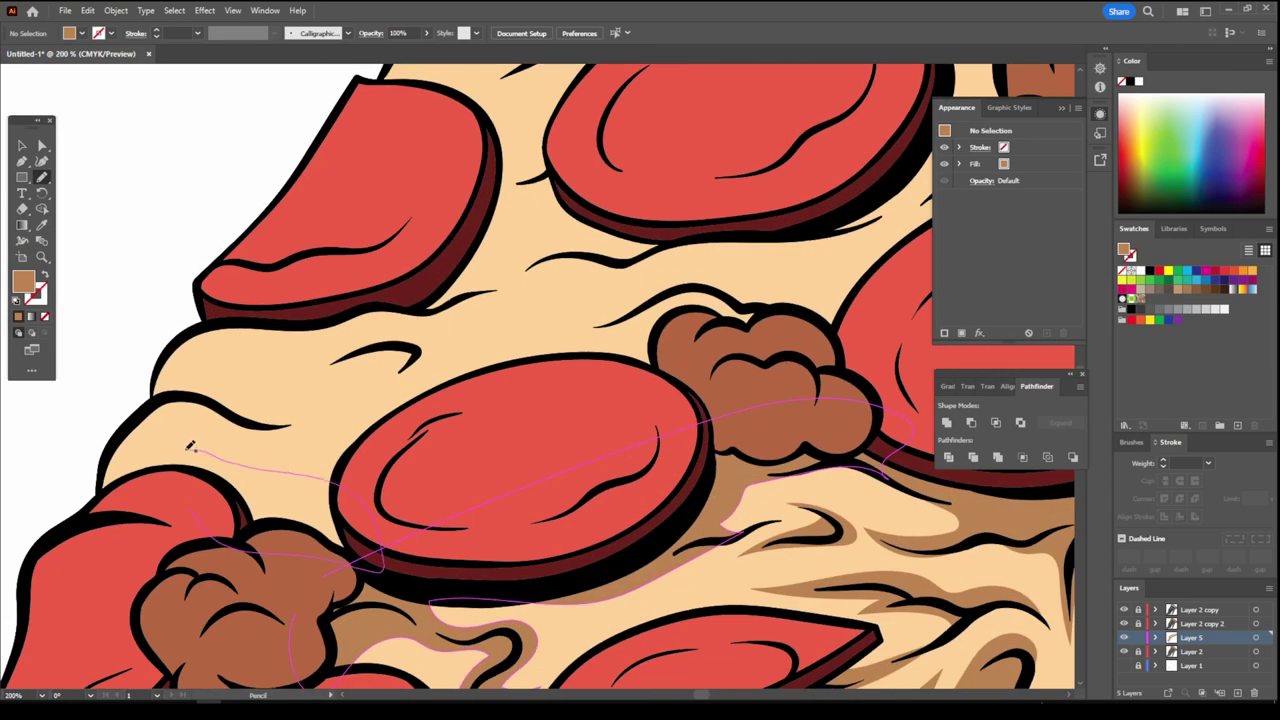
drag(178, 343, 180, 345)
scroll(180, 345, up, 3)
drag(352, 401, 502, 386)
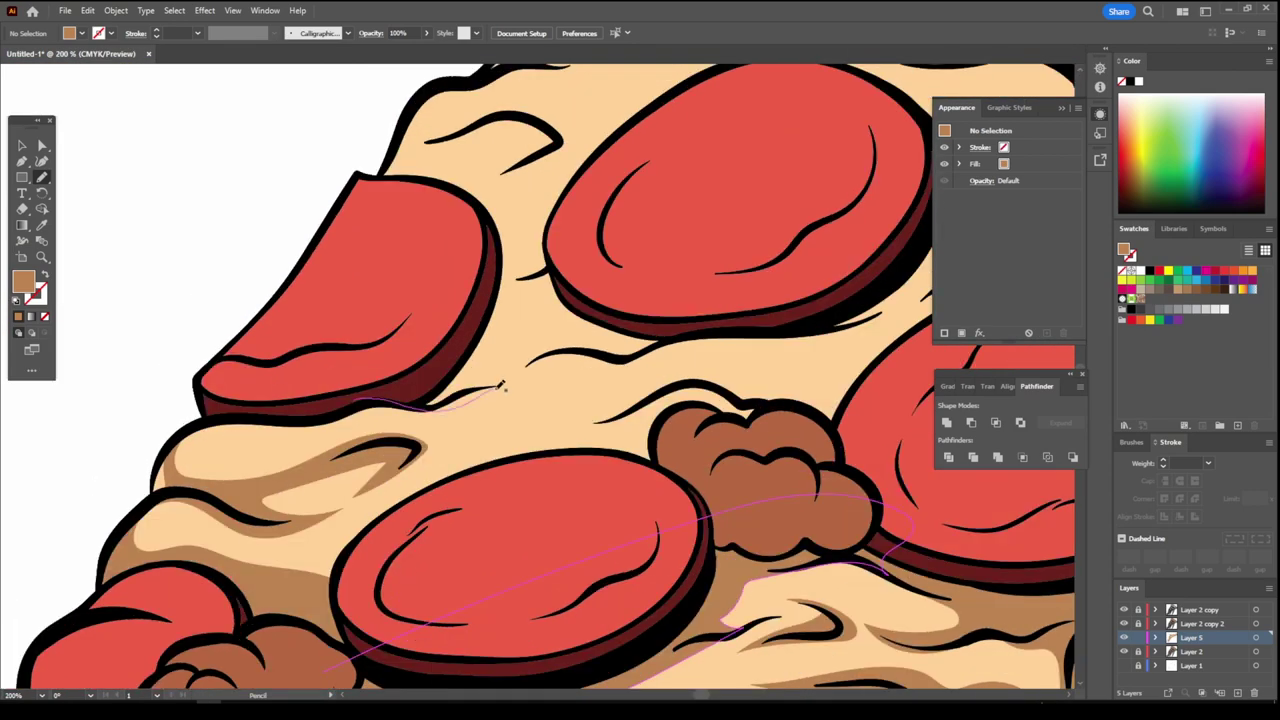
drag(585, 312, 560, 290)
scroll(730, 620, right, 5)
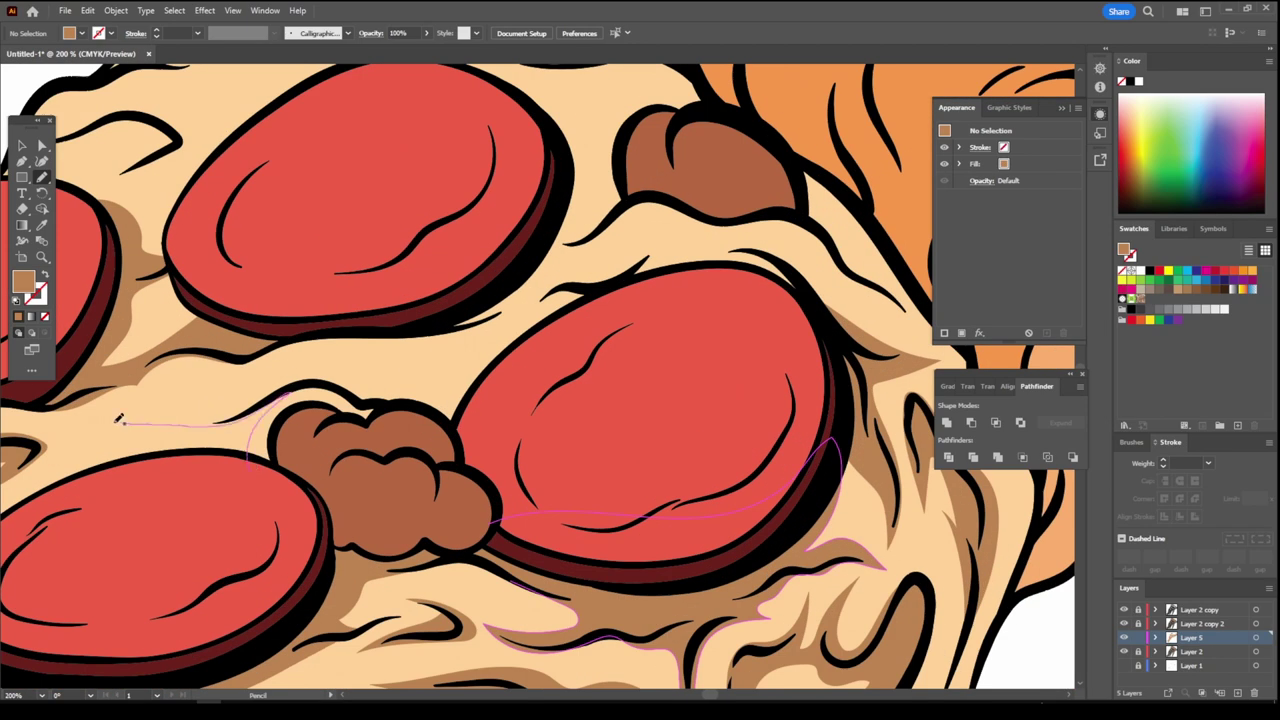
drag(118, 418, 500, 340)
scroll(500, 340, down, 3)
scroll(500, 400, right, 5)
drag(500, 410, 630, 256)
scroll(630, 256, up, 3)
- Add small shading strokes on the cheese near the sausage
key(ctrl+0)
scroll(654, 503, up, 5)
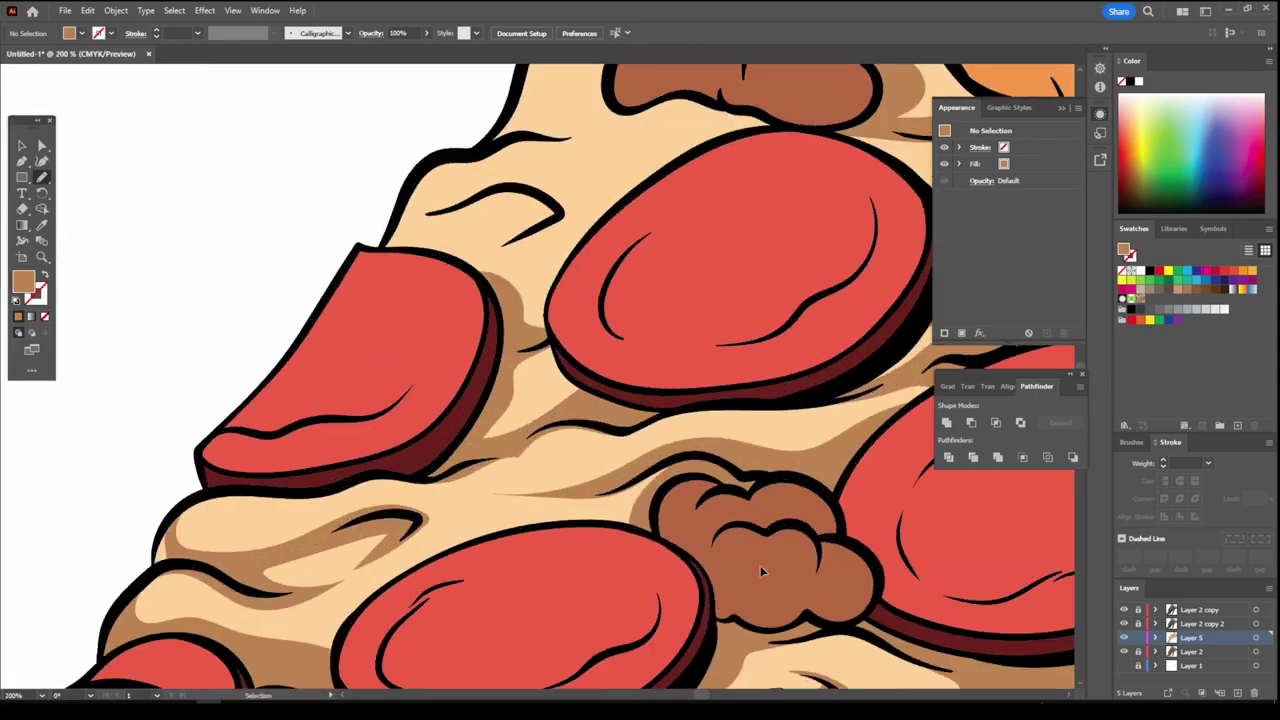
scroll(760, 571, up, 2)
scroll(600, 400, up, 5)
drag(448, 345, 483, 333)
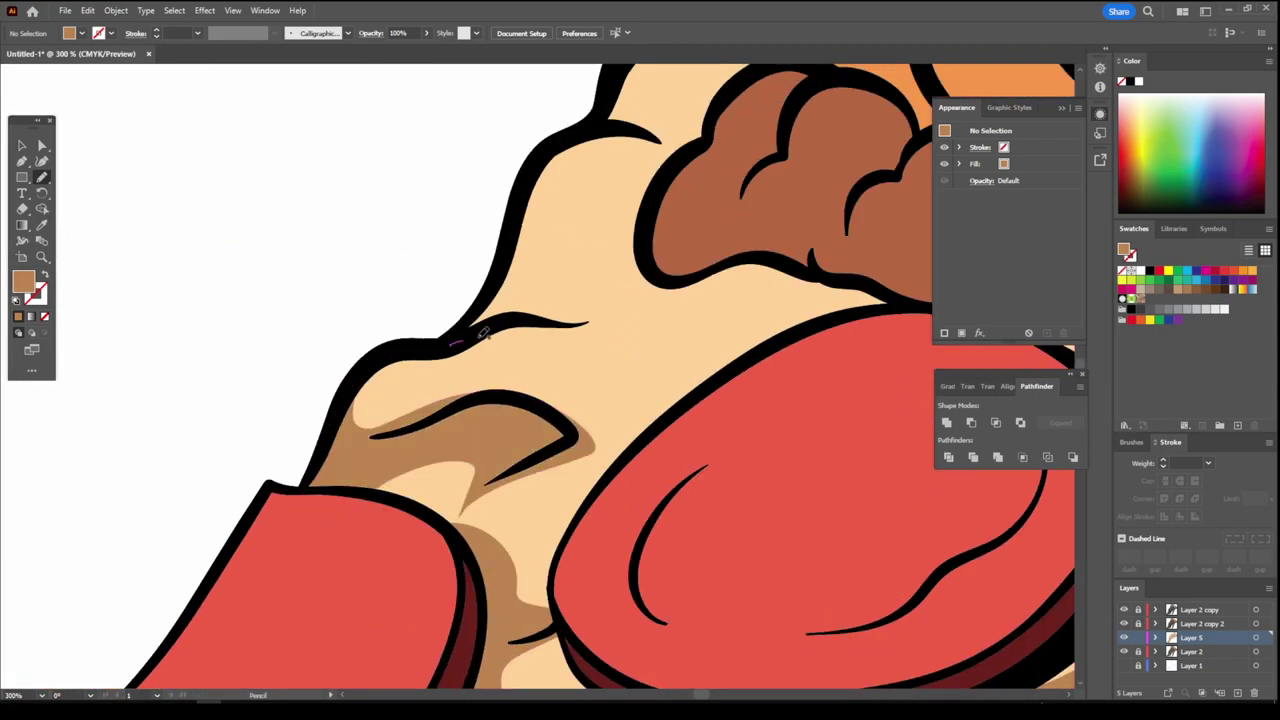
scroll(457, 337, right, 5)
scroll(580, 286, up, 4)
drag(300, 398, 243, 333)
- Shade inside another cheese strand and the tip of a cheese drip
key(ctrl+0)
scroll(620, 586, up, 2)
scroll(624, 568, up, 5)
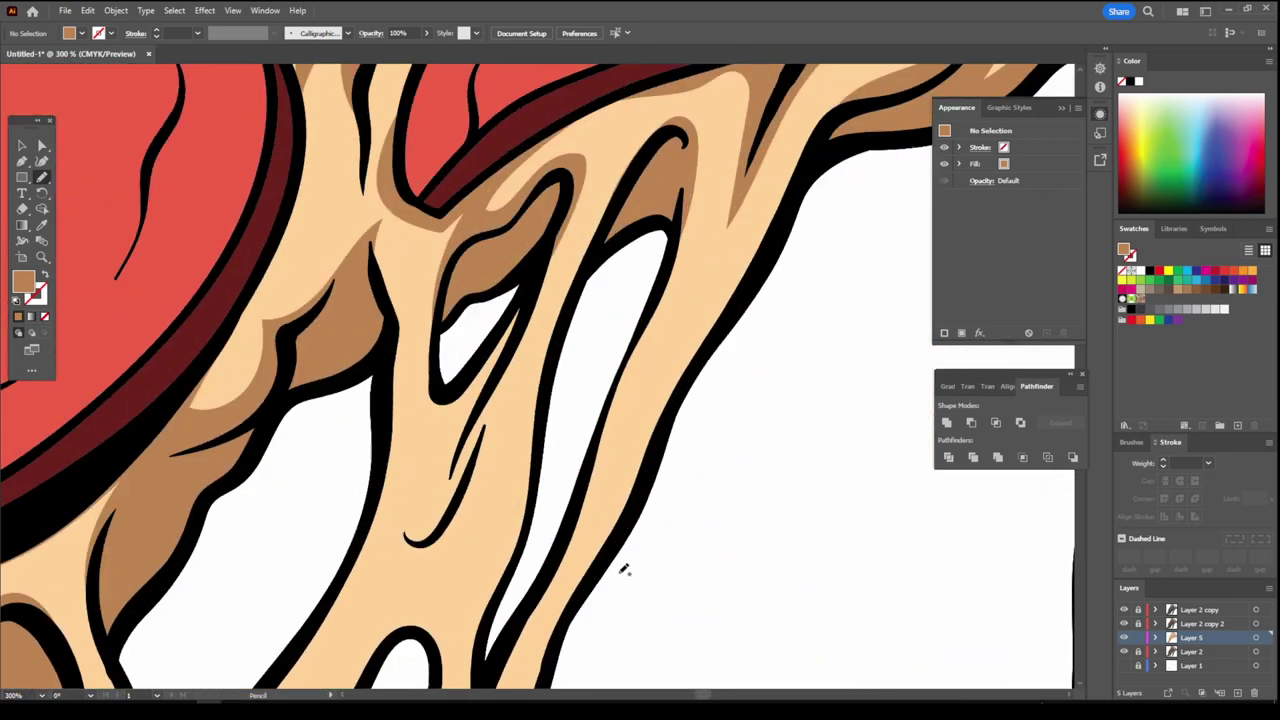
scroll(562, 332, down, 5)
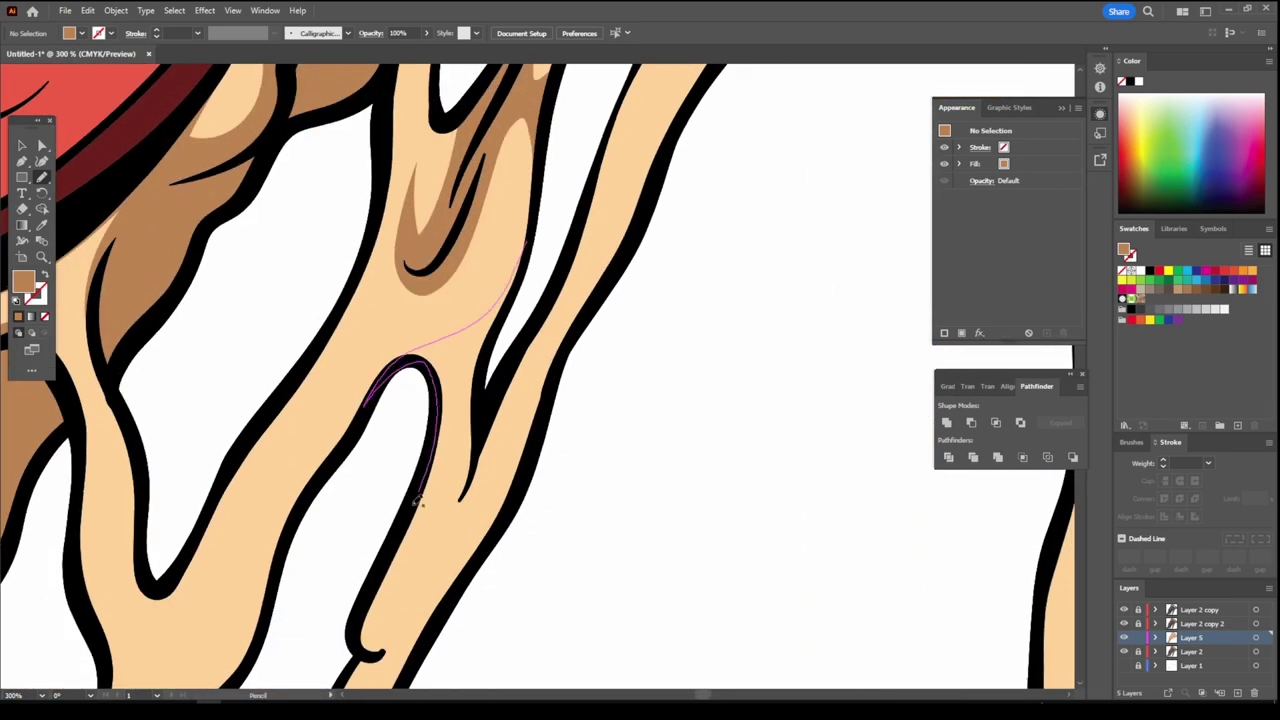
drag(532, 446, 532, 446)
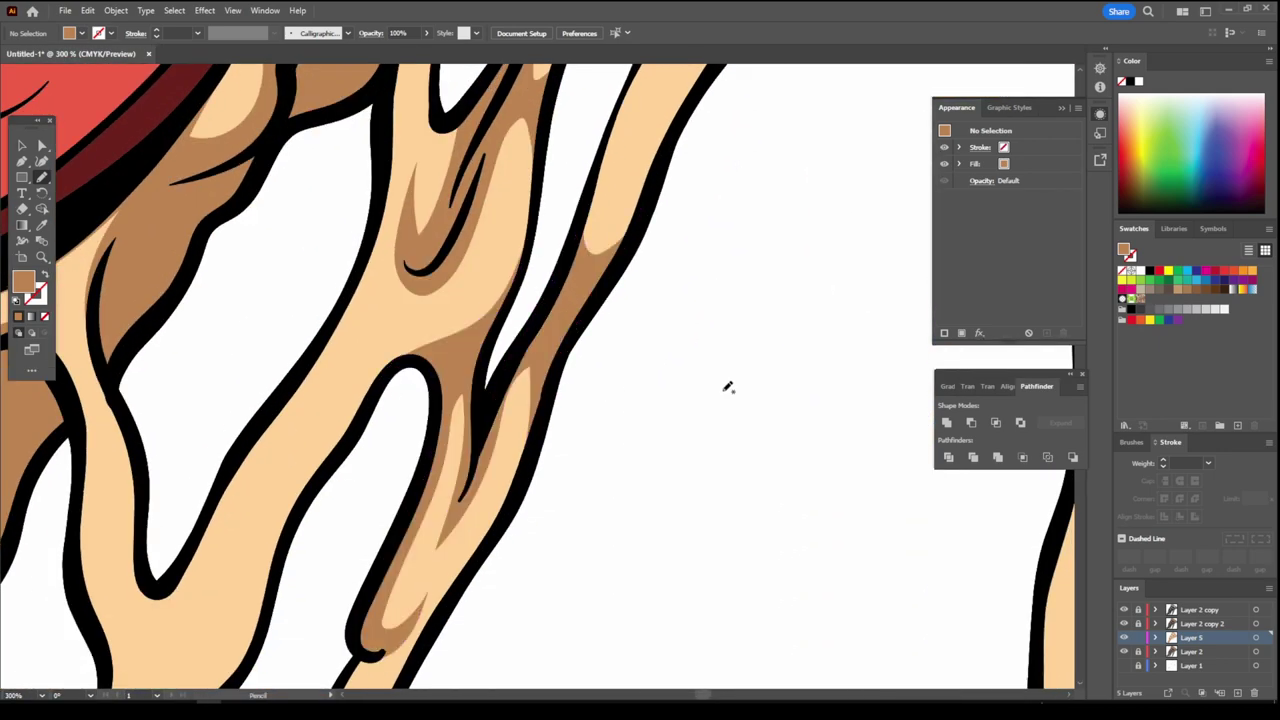
key(ctrl+0)
scroll(797, 517, up, 5)
drag(210, 542, 160, 607)
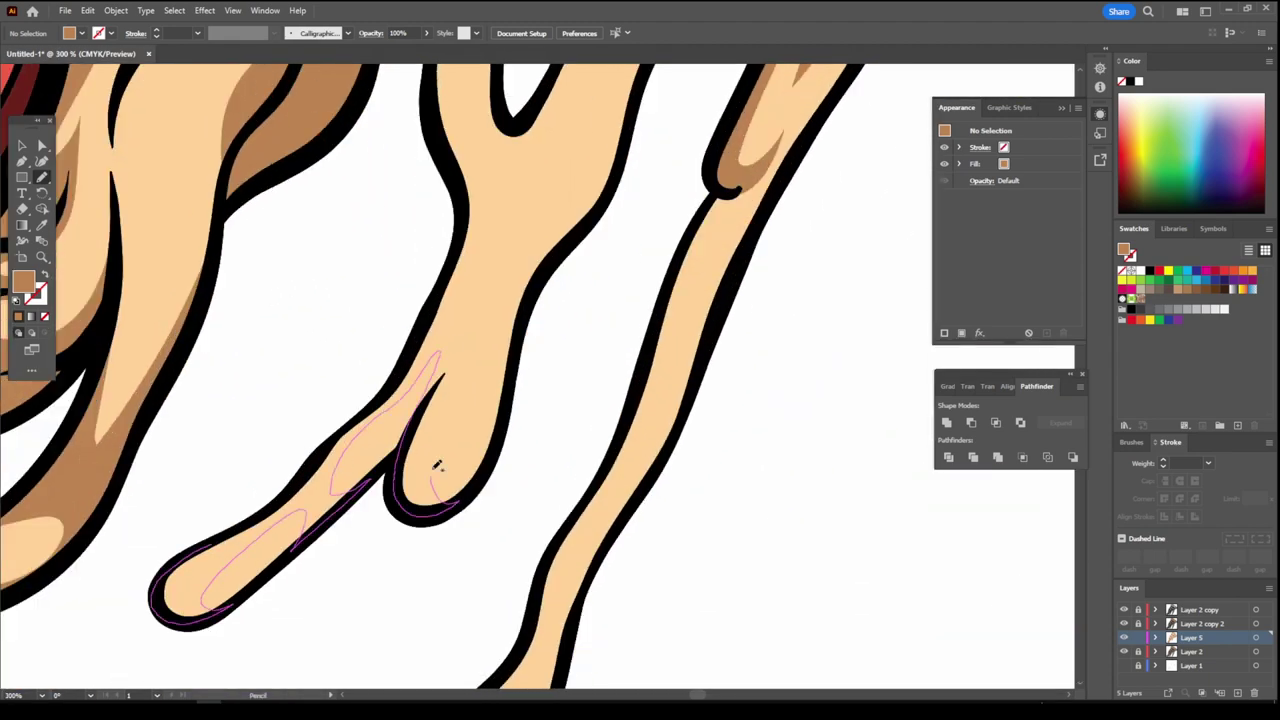
drag(428, 335, 428, 335)
- Finish a cheese strand's shading and shade the lower and right-hand drips
key(ctrl+0)
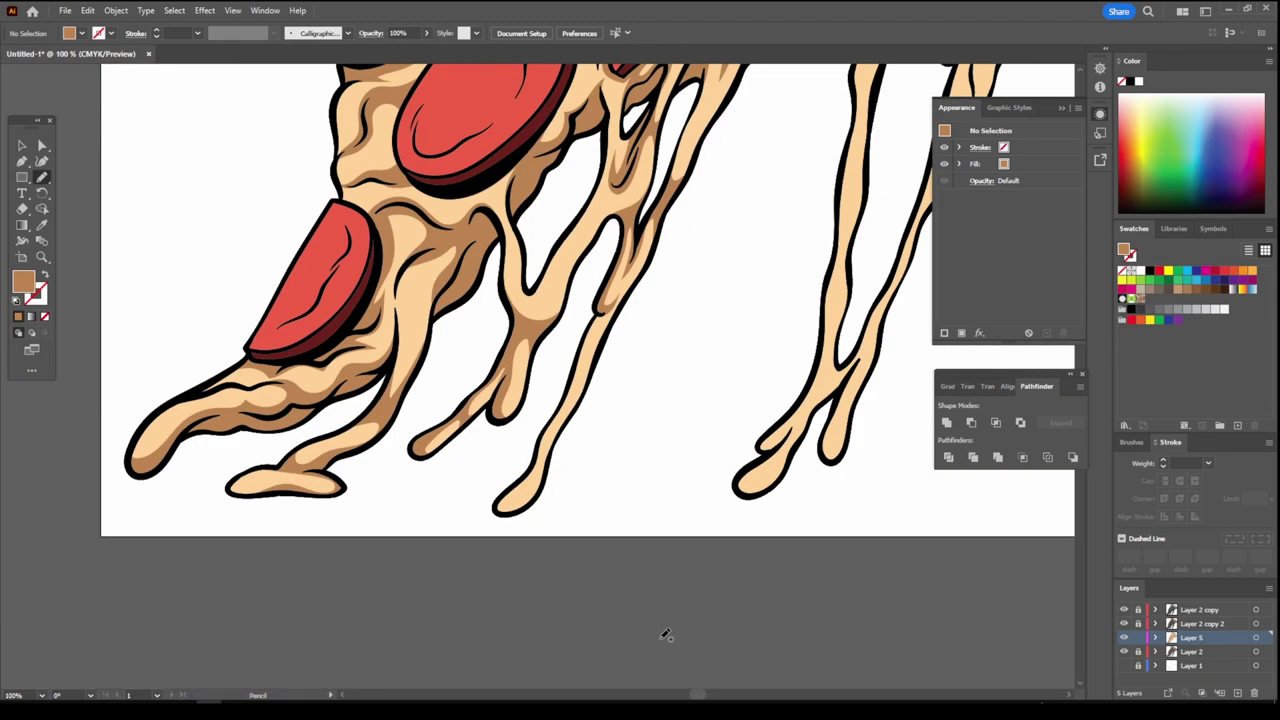
scroll(443, 466, up, 5)
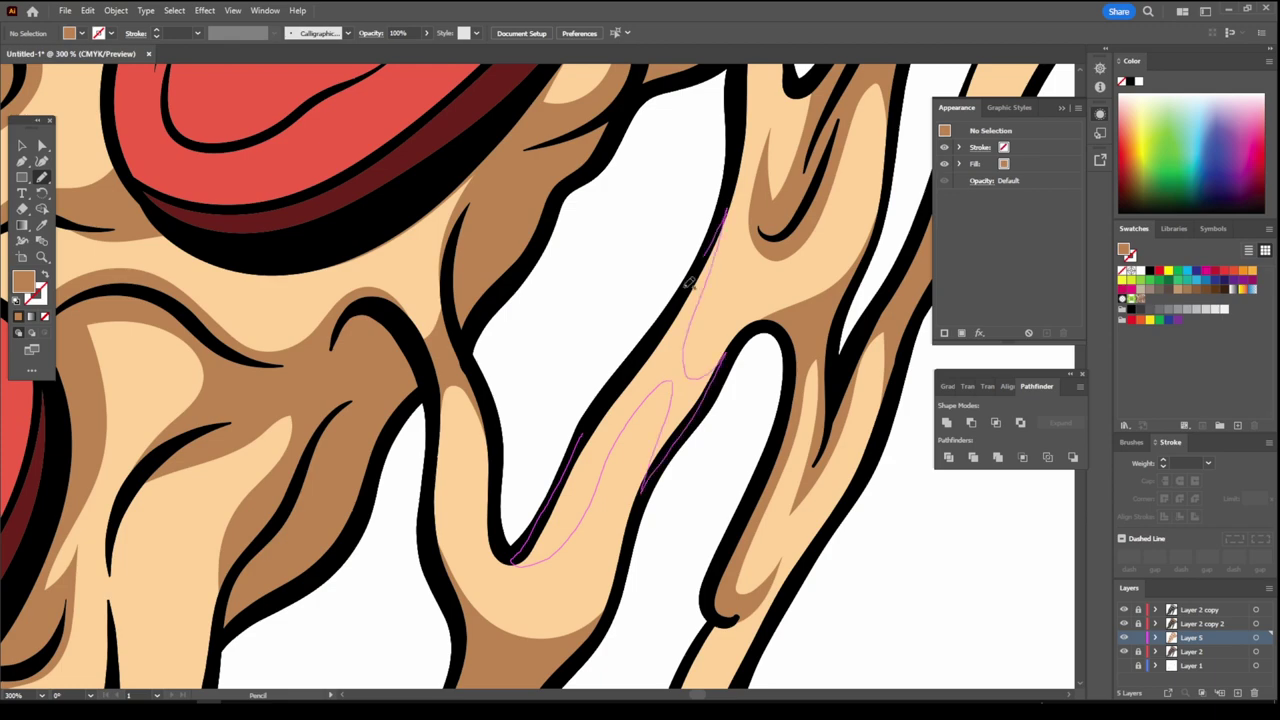
drag(669, 377, 700, 290)
key(ctrl+0)
scroll(746, 534, up, 5)
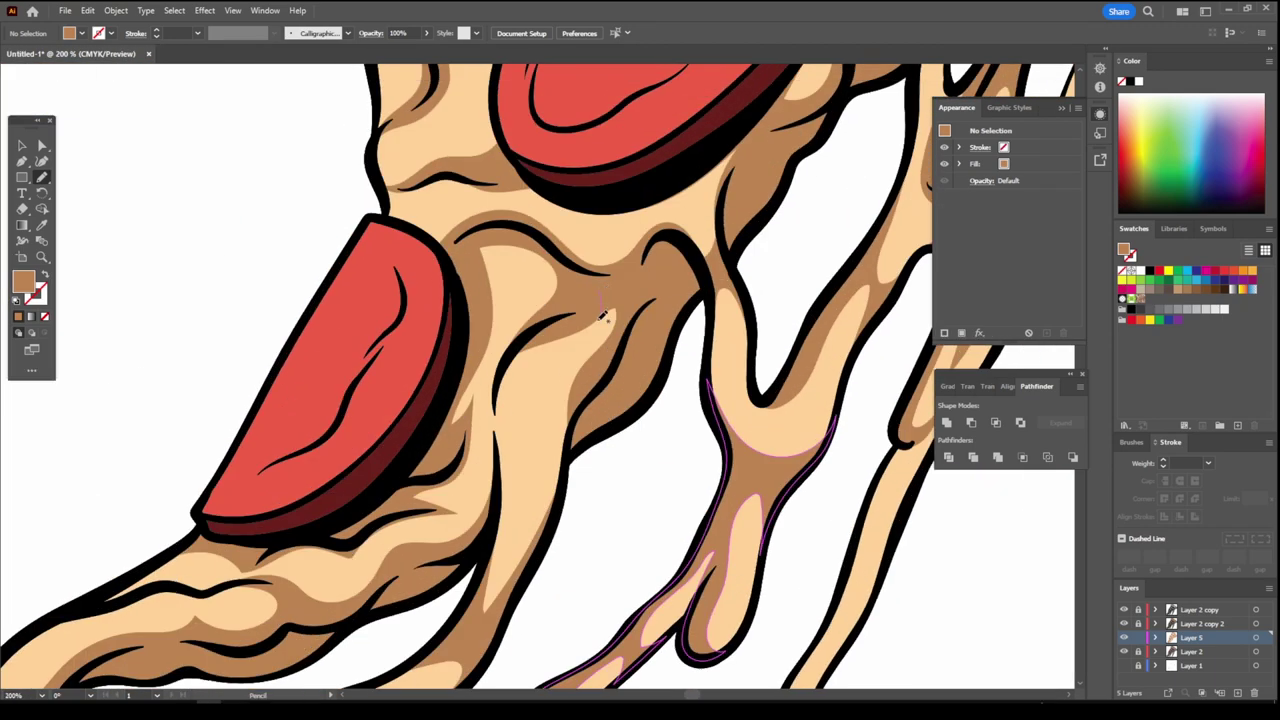
scroll(573, 443, down, 5)
drag(492, 540, 509, 597)
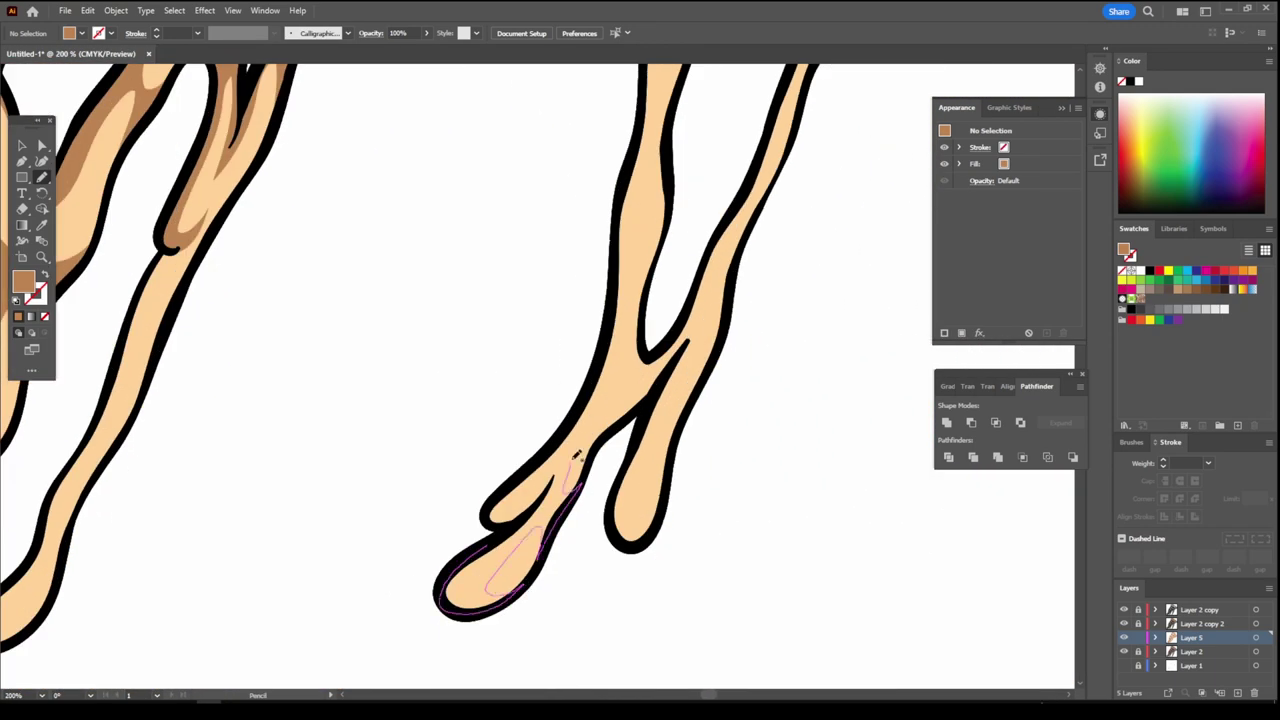
scroll(492, 517, up, 3)
drag(627, 556, 647, 637)
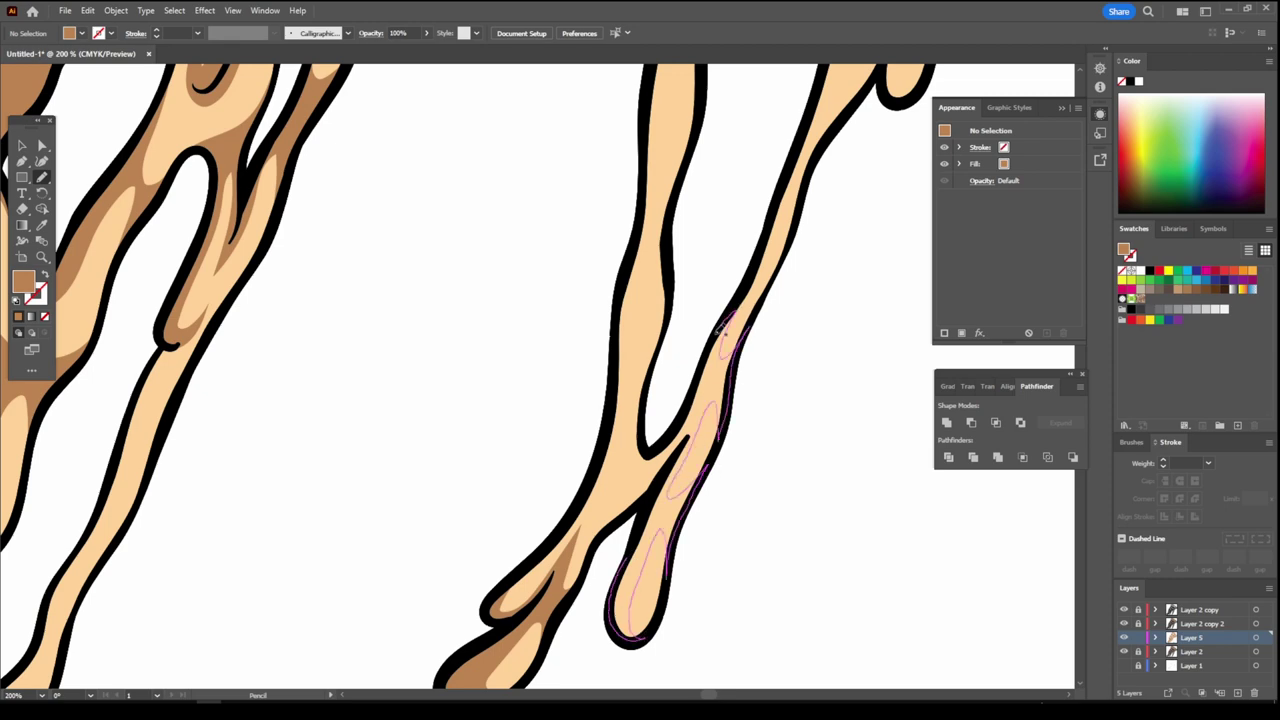
drag(636, 422, 642, 450)
- Draw a brown shading shape along another cheese drip
scroll(578, 515, up, 3)
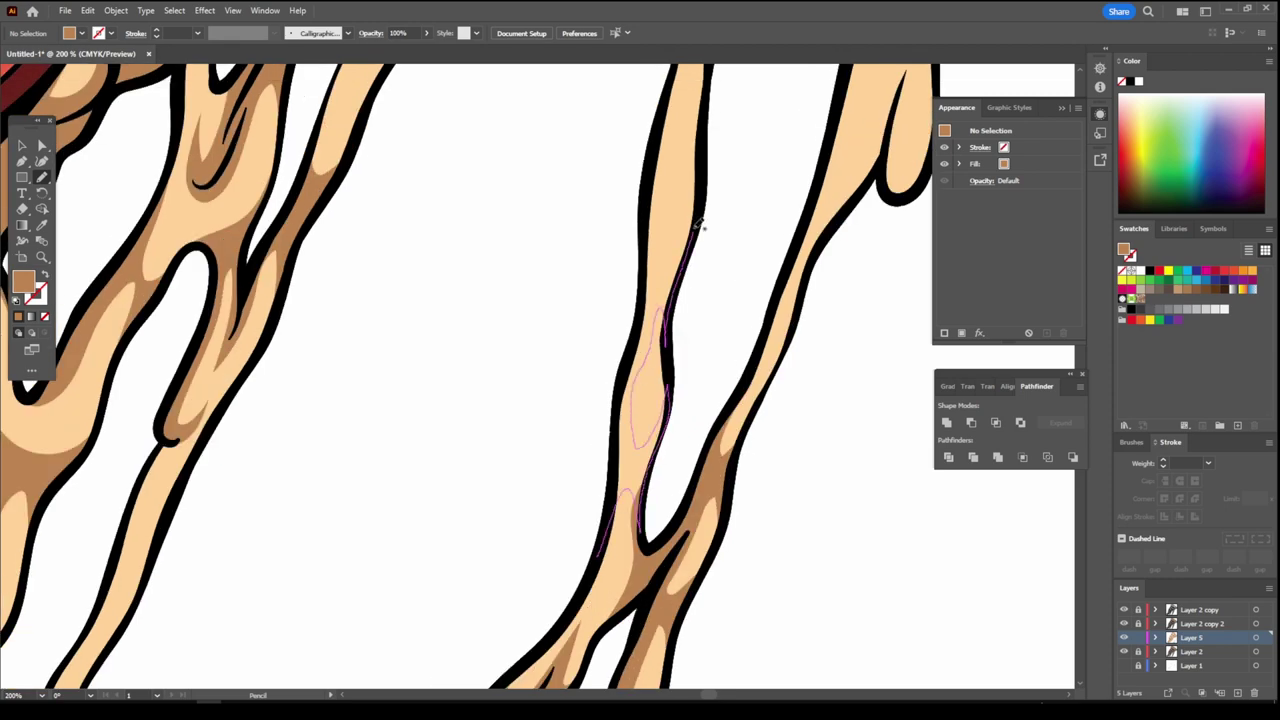
key(ctrl+0)
scroll(465, 548, up, 5)
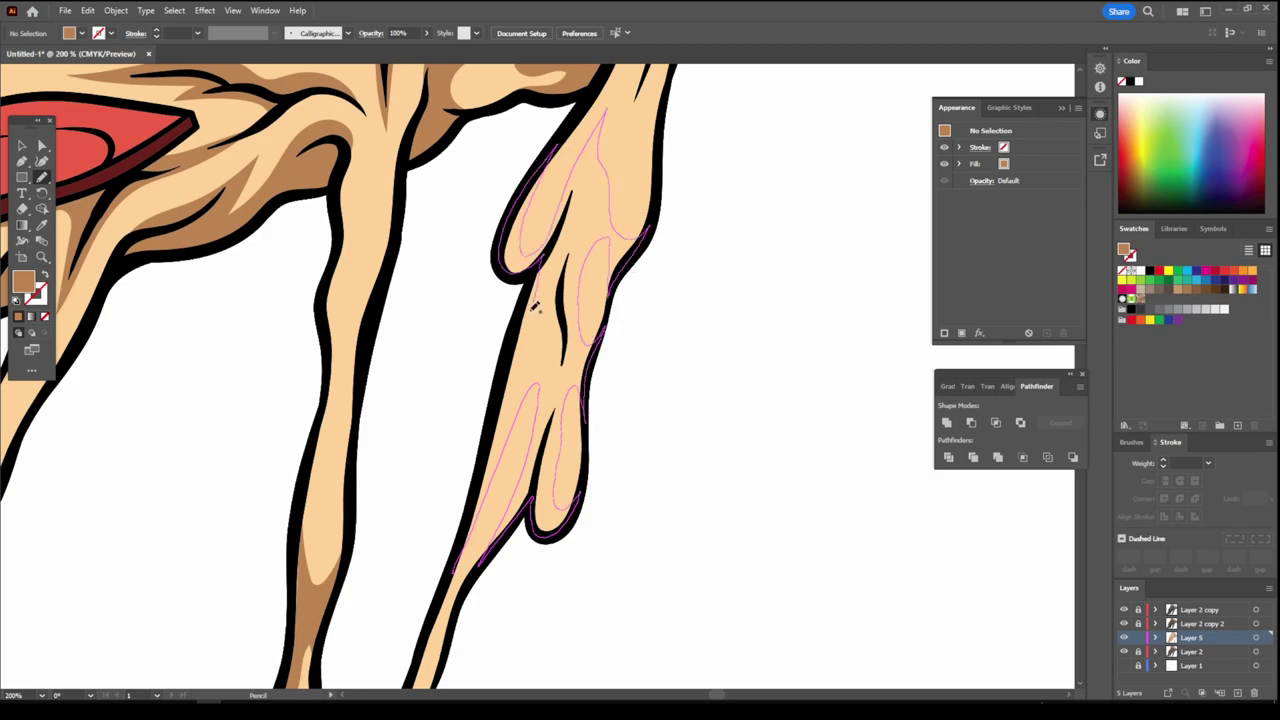
key(ctrl+0)
scroll(697, 617, up, 5)
scroll(380, 455, down, 2)
drag(347, 496, 380, 455)
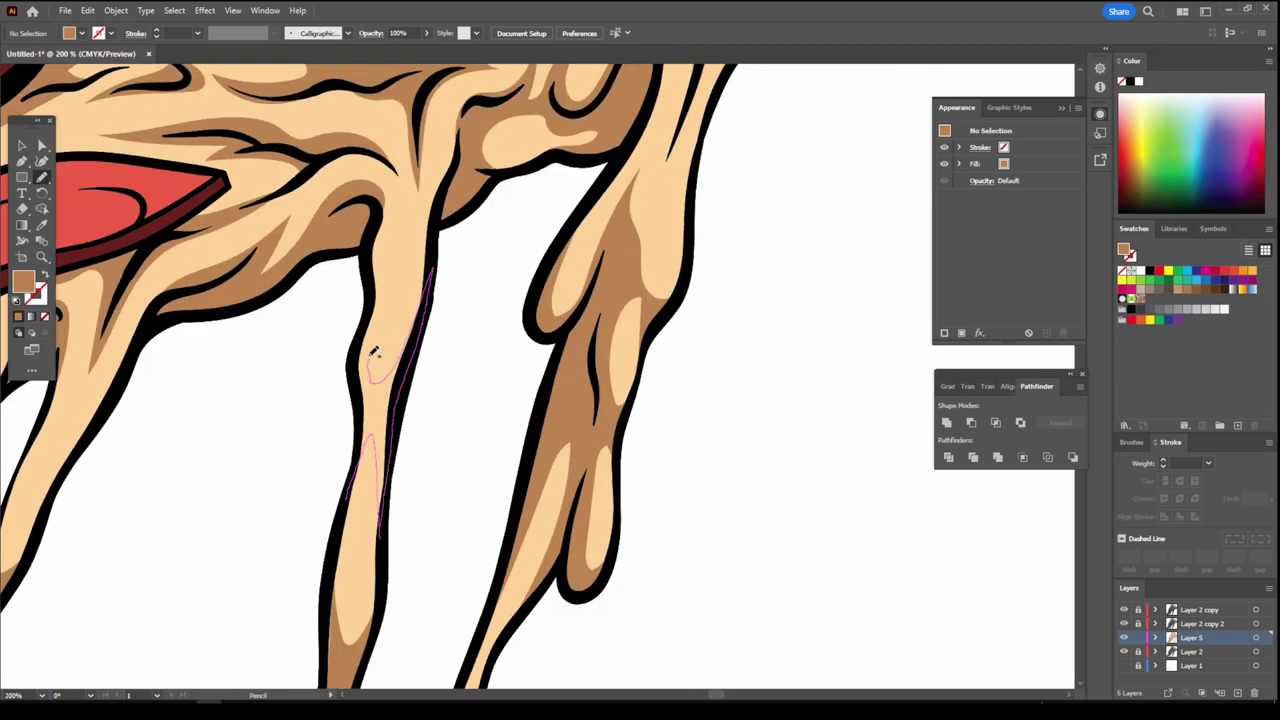
- Shade a further drip and the cheese folds around the upper pepperoni
key(ctrl+0)
scroll(597, 606, up, 5)
drag(445, 530, 514, 205)
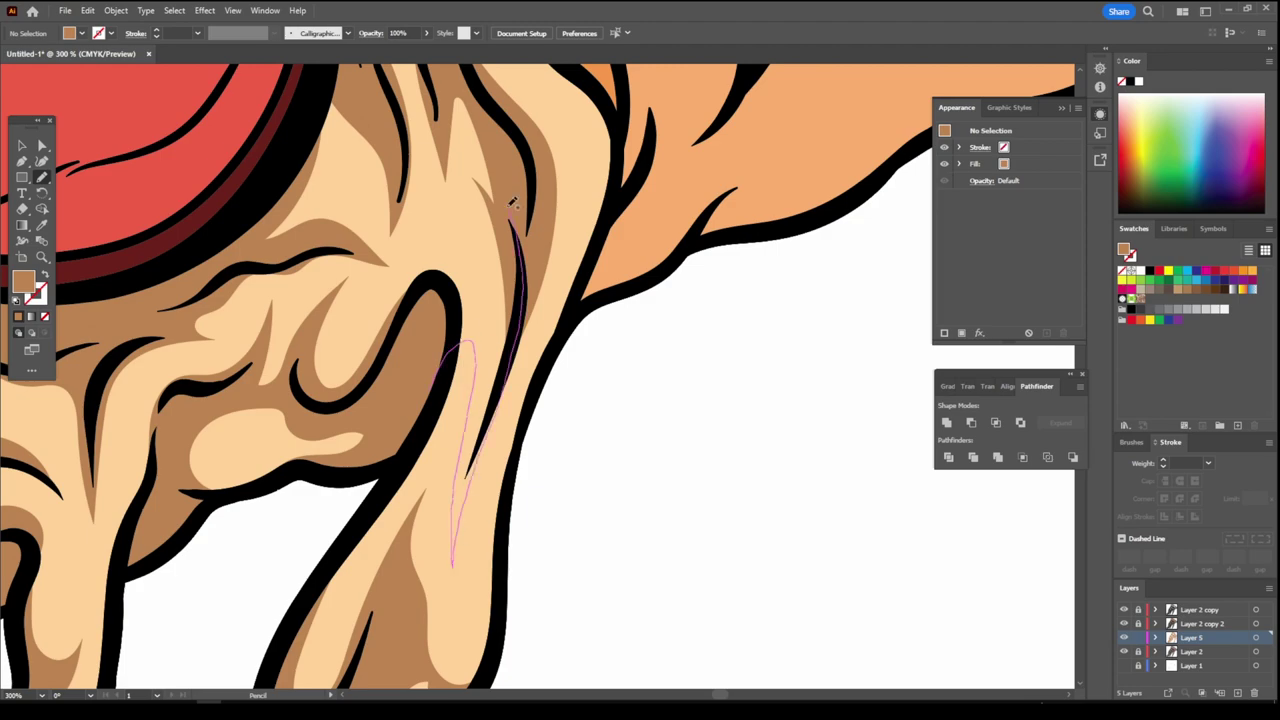
key(ctrl+0)
scroll(586, 603, up, 5)
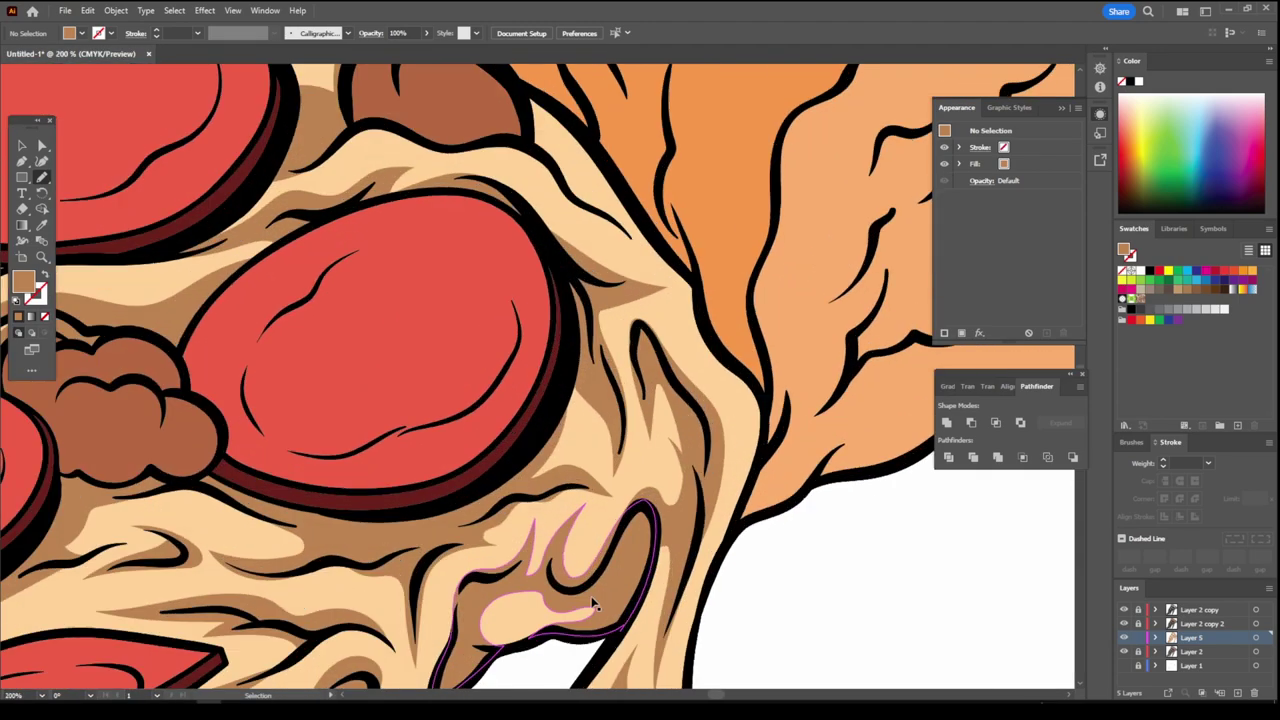
mouse_move(432, 265)
mouse_down()
mouse_move(513, 373)
mouse_move(596, 430)
mouse_up()
key(ctrl+0)
scroll(490, 260, up, 5)
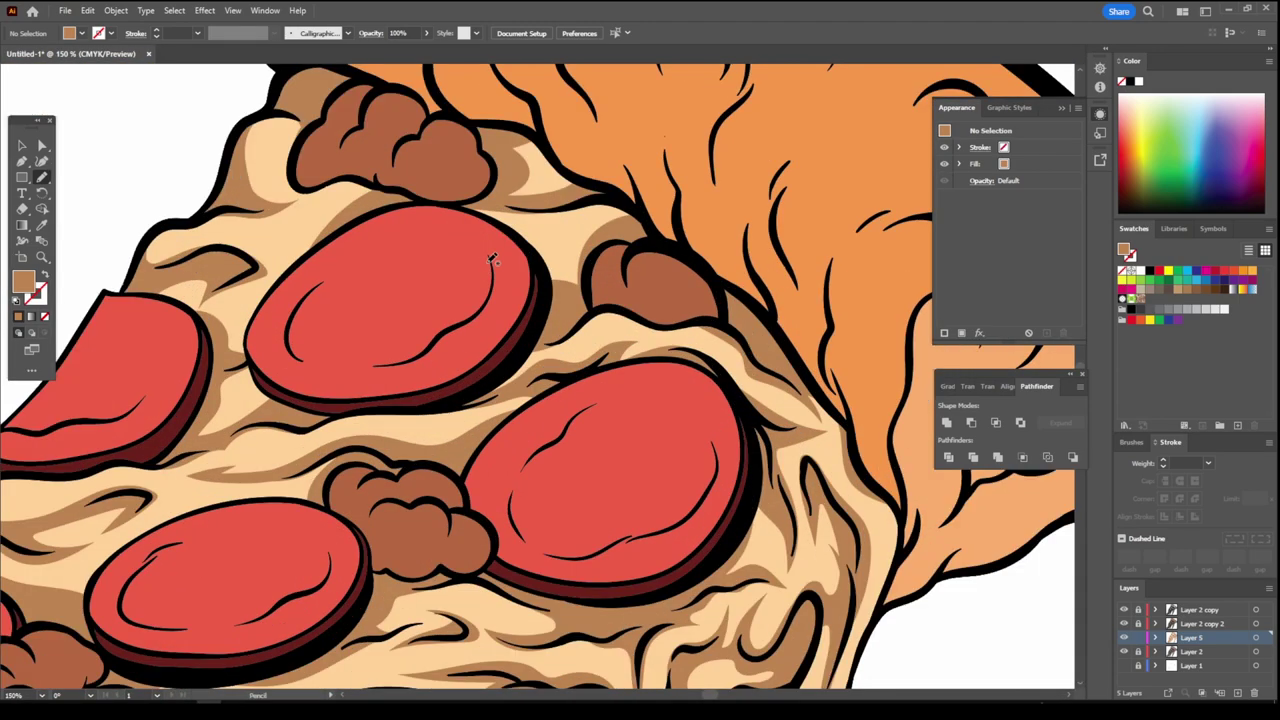
drag(445, 250, 638, 298)
key(ctrl+0)
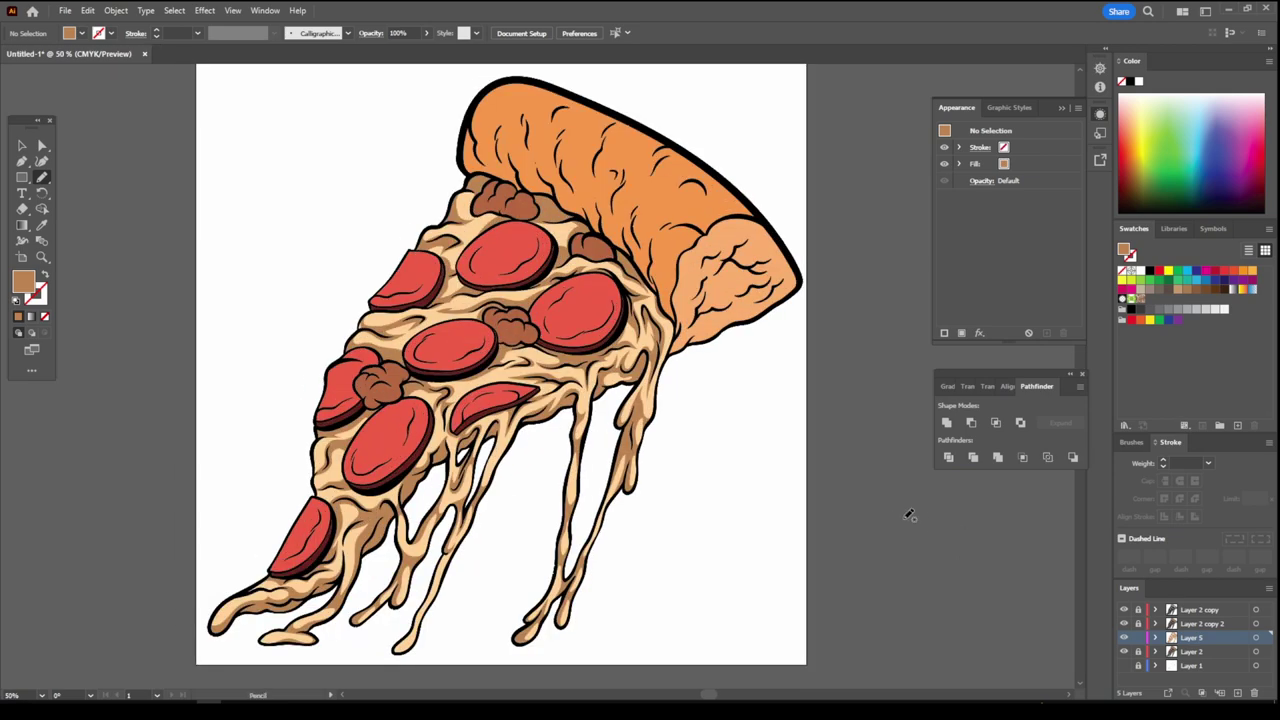
- Select the brown shading shapes, unite them in Pathfinder and group them
key(v)
drag(728, 523, 200, 480)
click(116, 10)
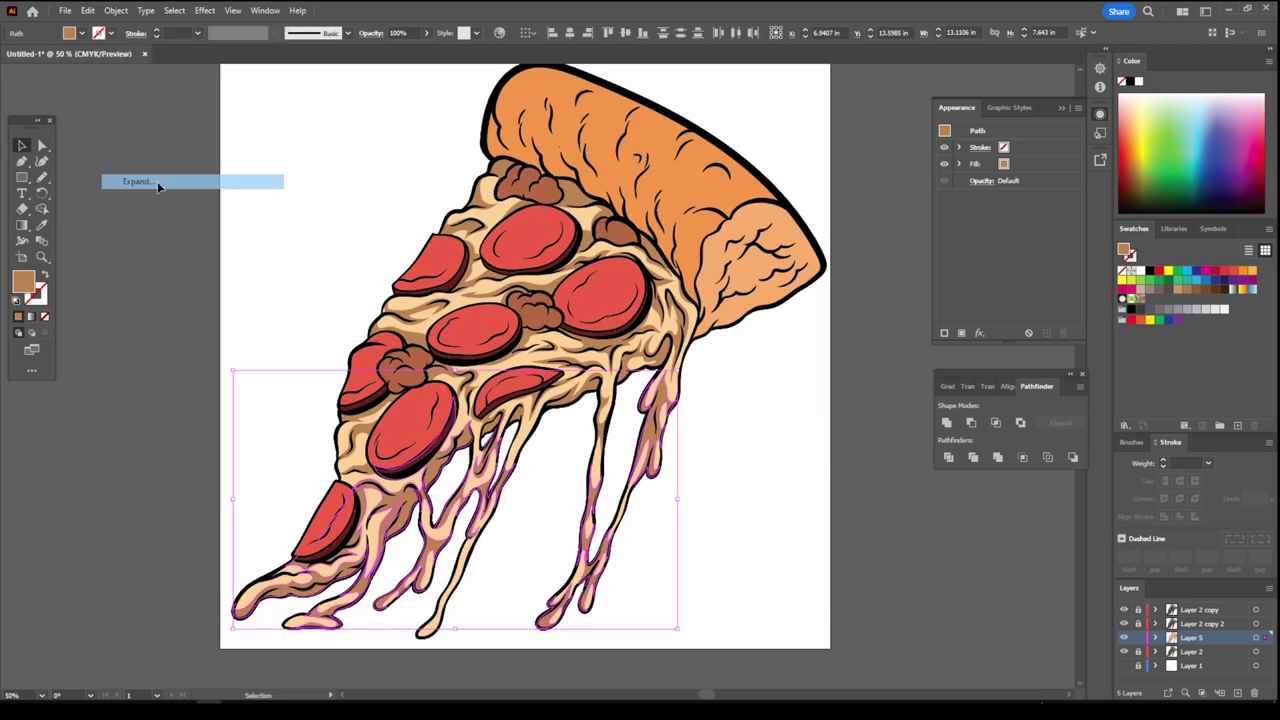
click(1000, 458)
shift+click(617, 373)
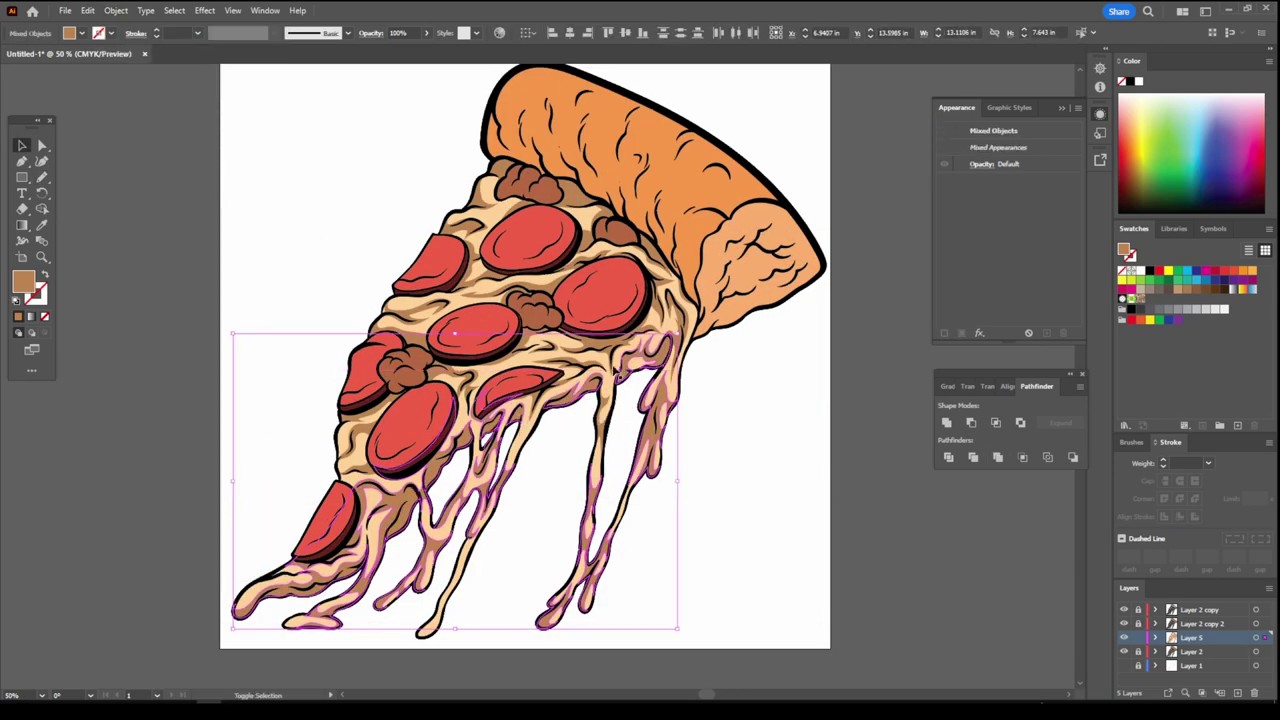
key(ctrl+g)
- Recolour the grouped shading to the darker brown 9B6638 and check the strands
double_click(23, 283)
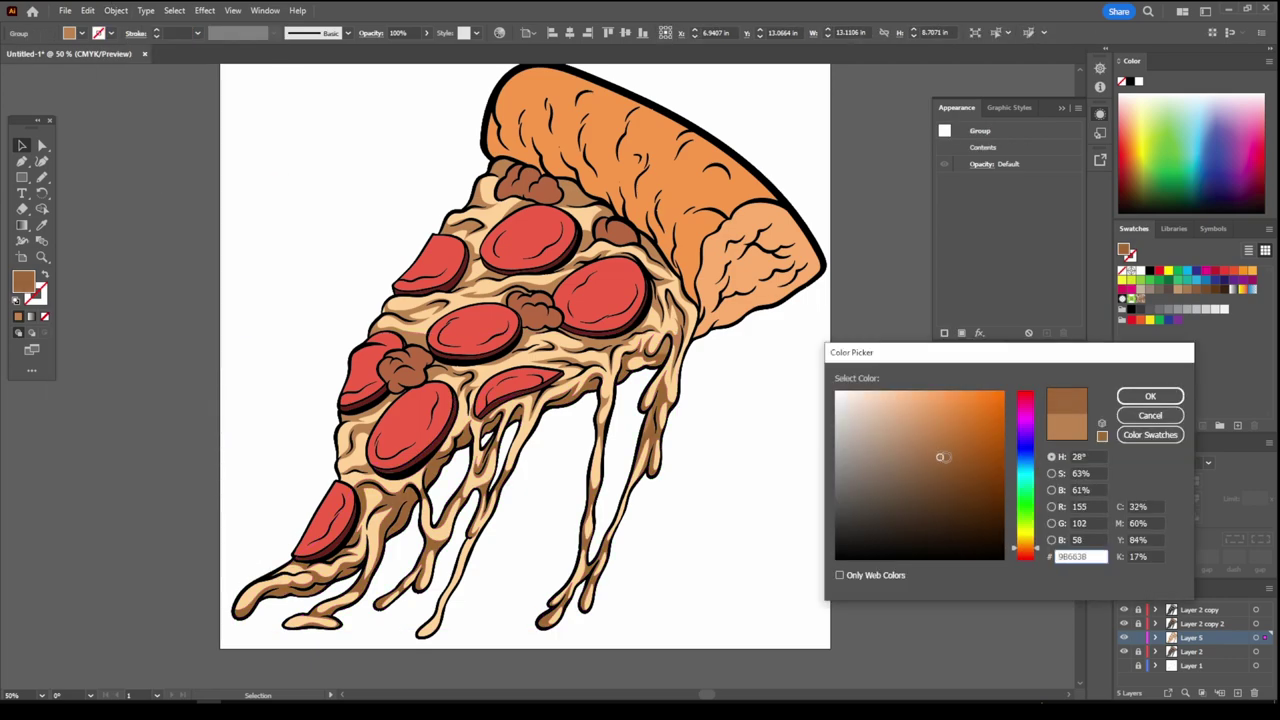
drag(956, 464, 944, 461)
key(Return)
click(1022, 426)
key(ctrl+plus)
key(ctrl+plus)
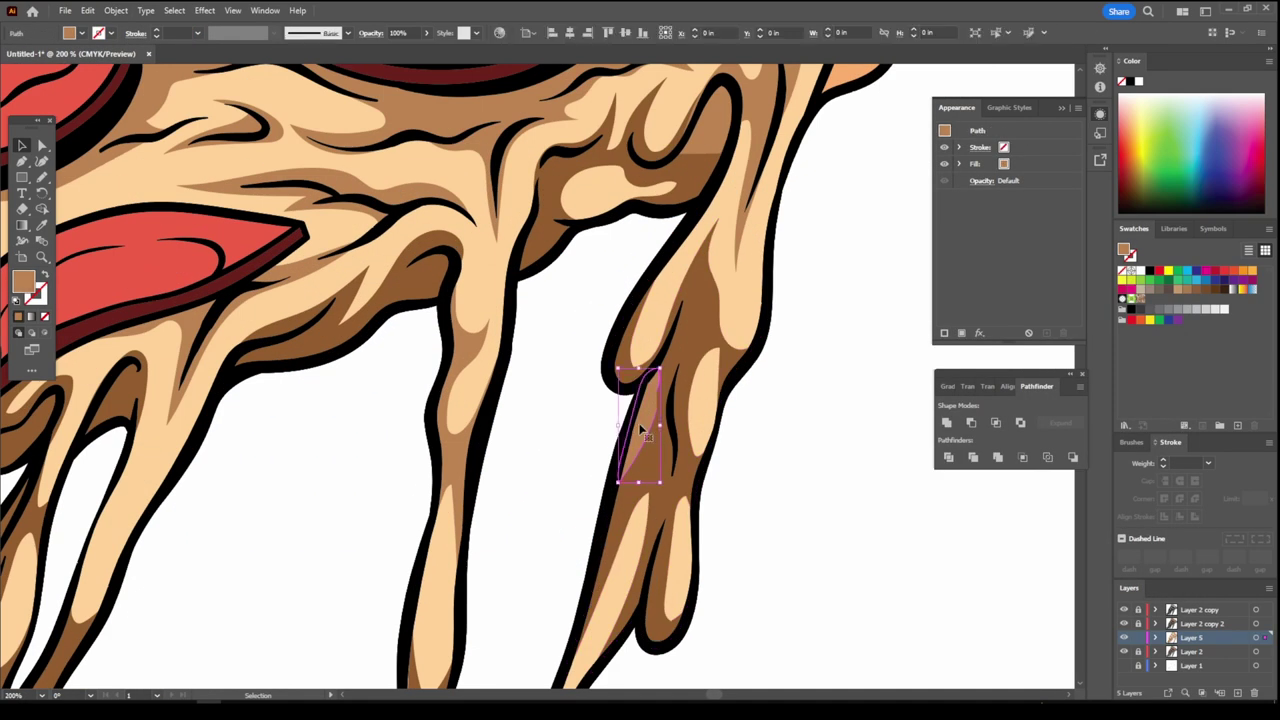
click(520, 540)
key(ctrl+minus)
key(ctrl+minus)
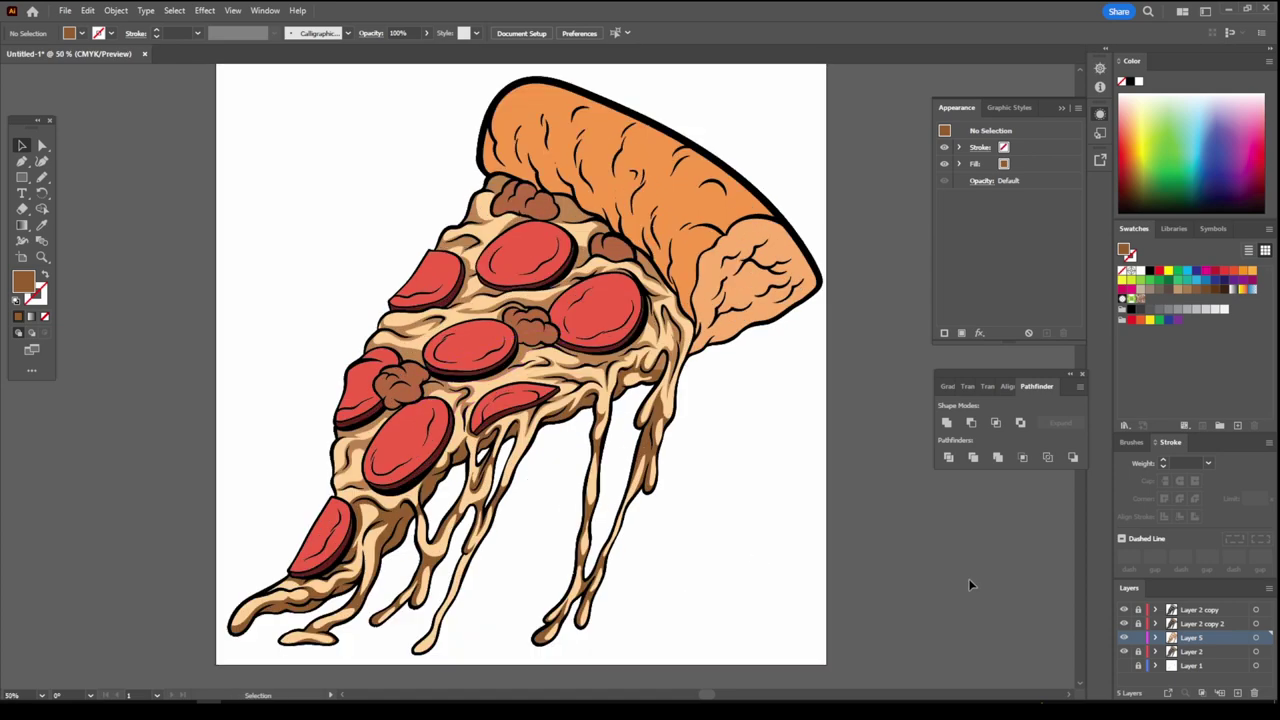
- Add a new layer and set the Pencil tool to a light tan fill
click(1237, 692)
key(ctrl+plus)
key(ctrl+plus)
key(ctrl+plus)
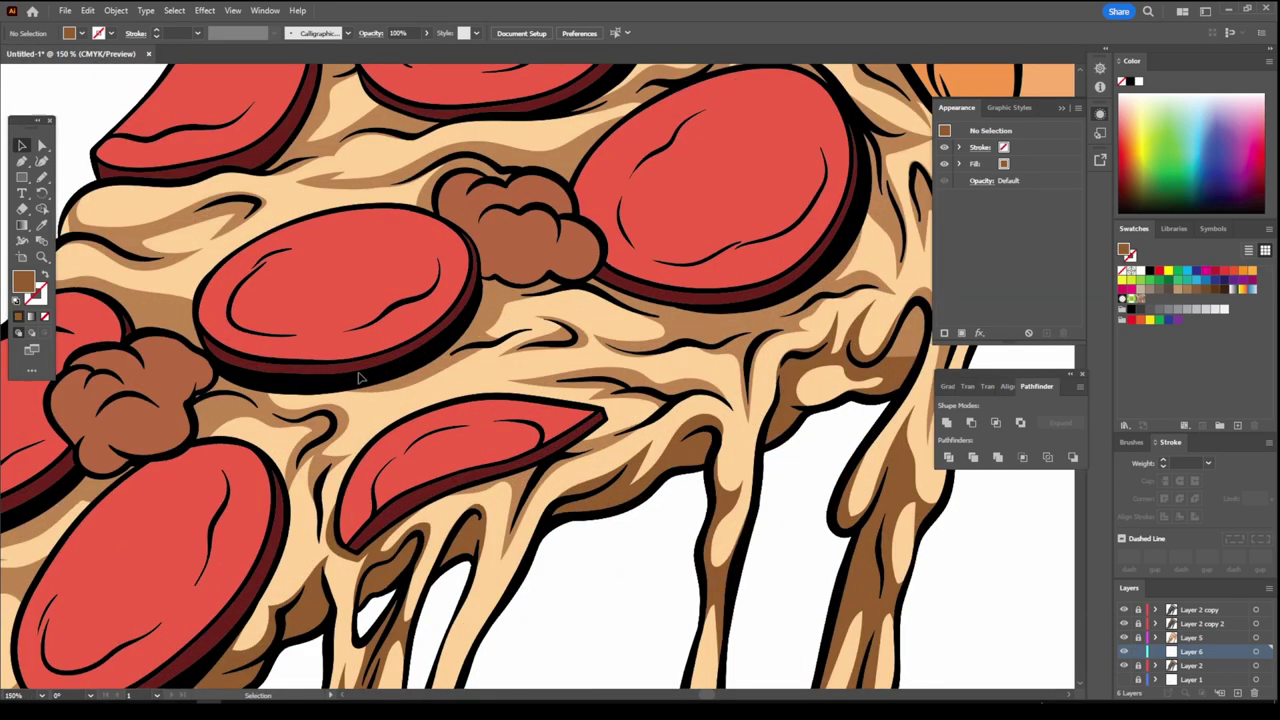
click(41, 177)
double_click(22, 282)
click(1148, 414)
key(ctrl+minus)
key(ctrl+minus)
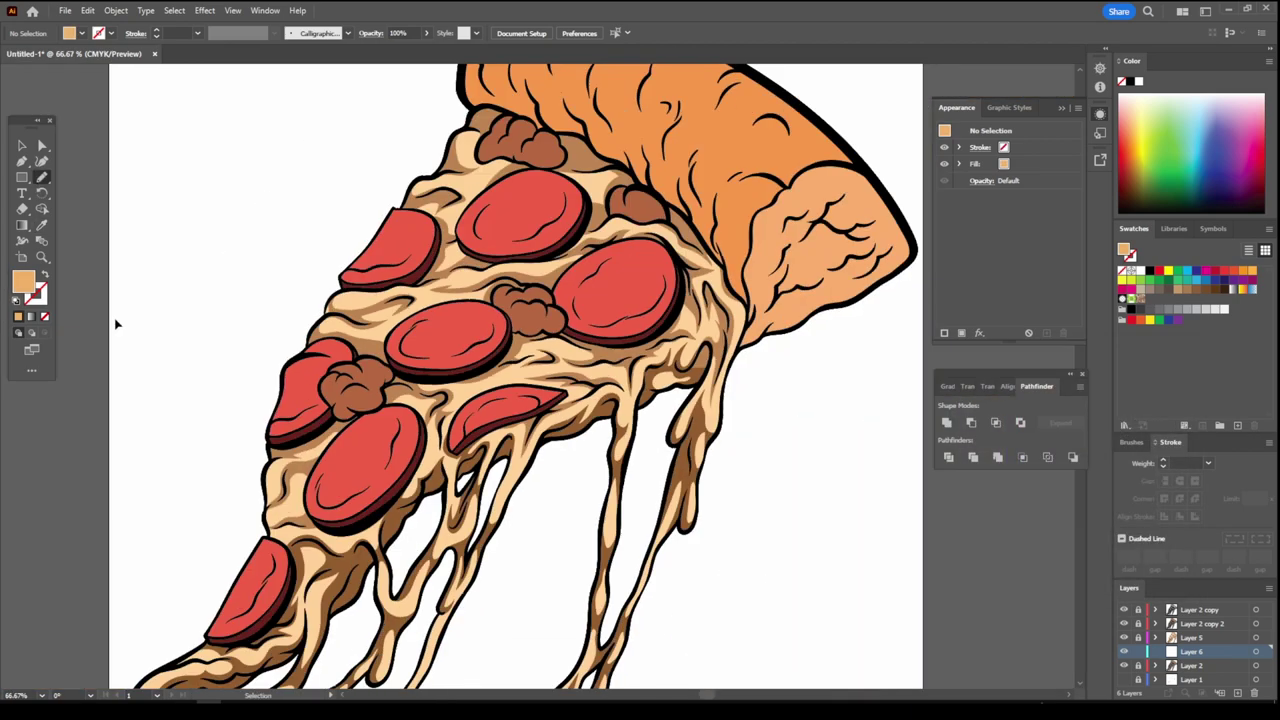
key(ctrl+plus)
key(ctrl+plus)
key(ctrl+plus)
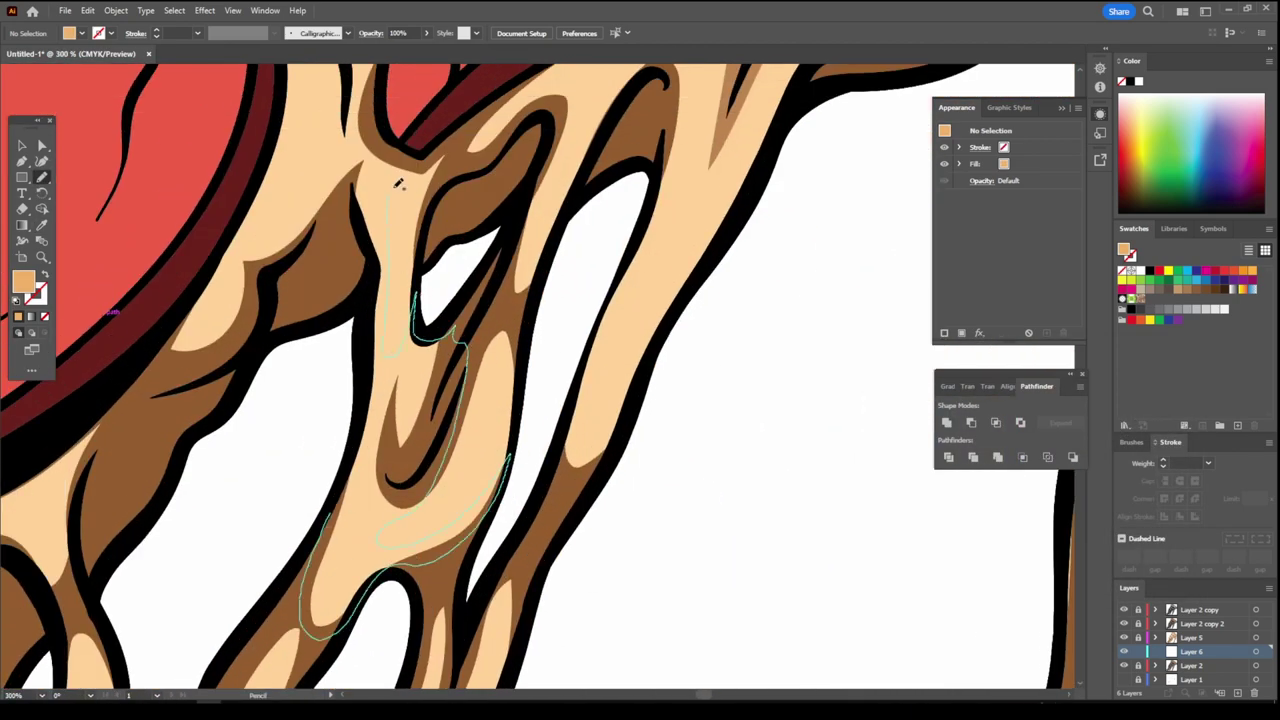
- Draw light tan highlights on the cheese strands, beside the pepperoni and along the lower pepperoni's edge
drag(398, 183, 398, 185)
key(ctrl+minus)
drag(350, 478, 368, 490)
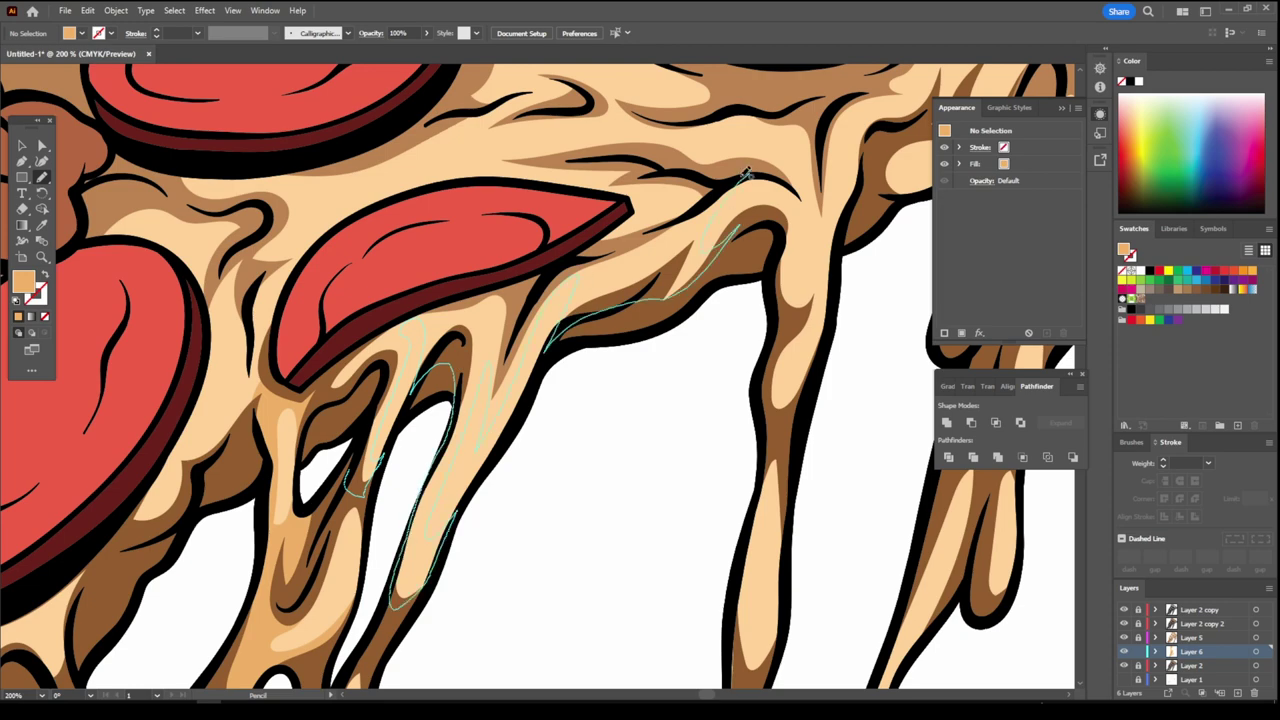
key(ctrl+0)
key(ctrl+plus)
key(ctrl+plus)
key(ctrl+plus)
drag(585, 451, 630, 459)
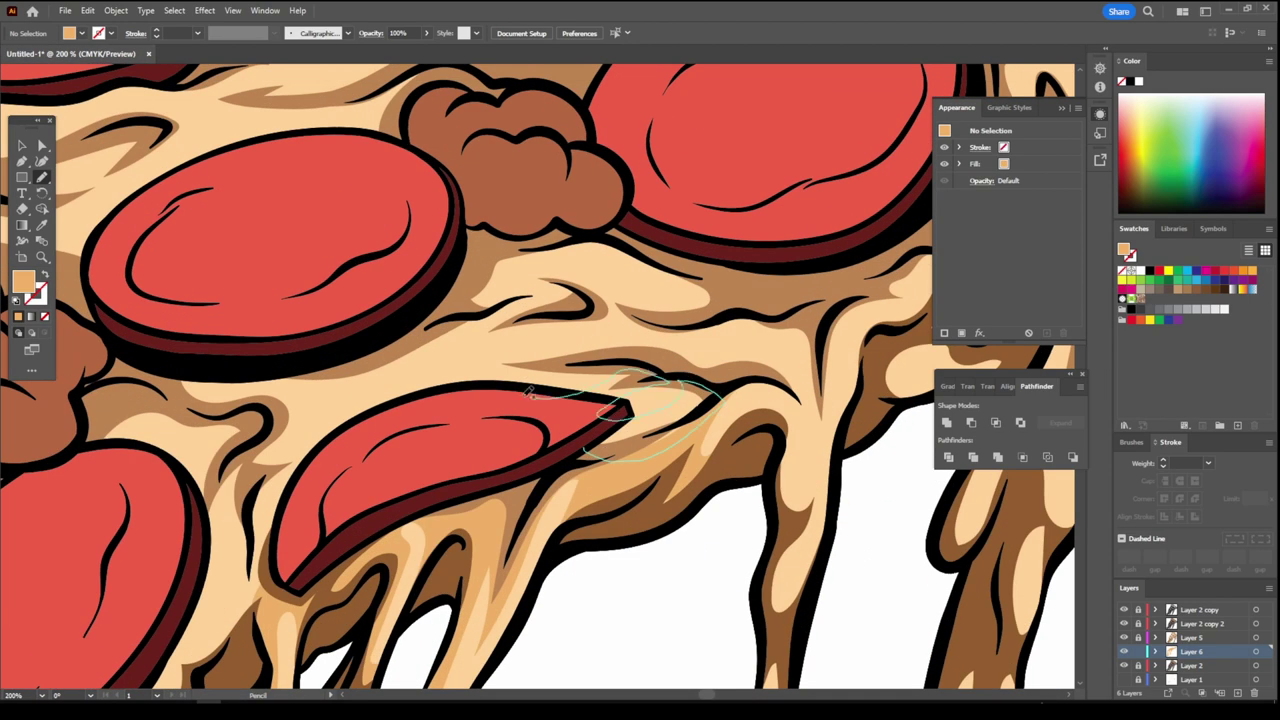
key(ctrl+0)
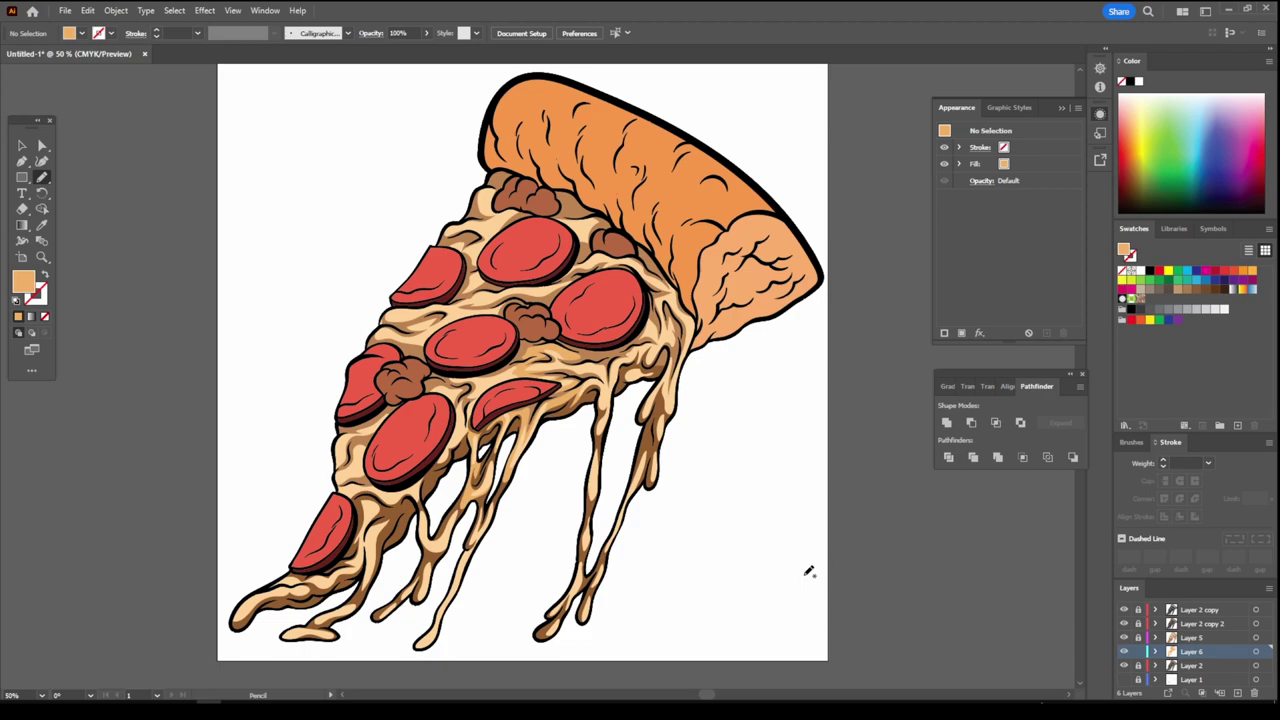
key(ctrl+minus)
key(ctrl+plus)
key(ctrl+plus)
key(ctrl+plus)
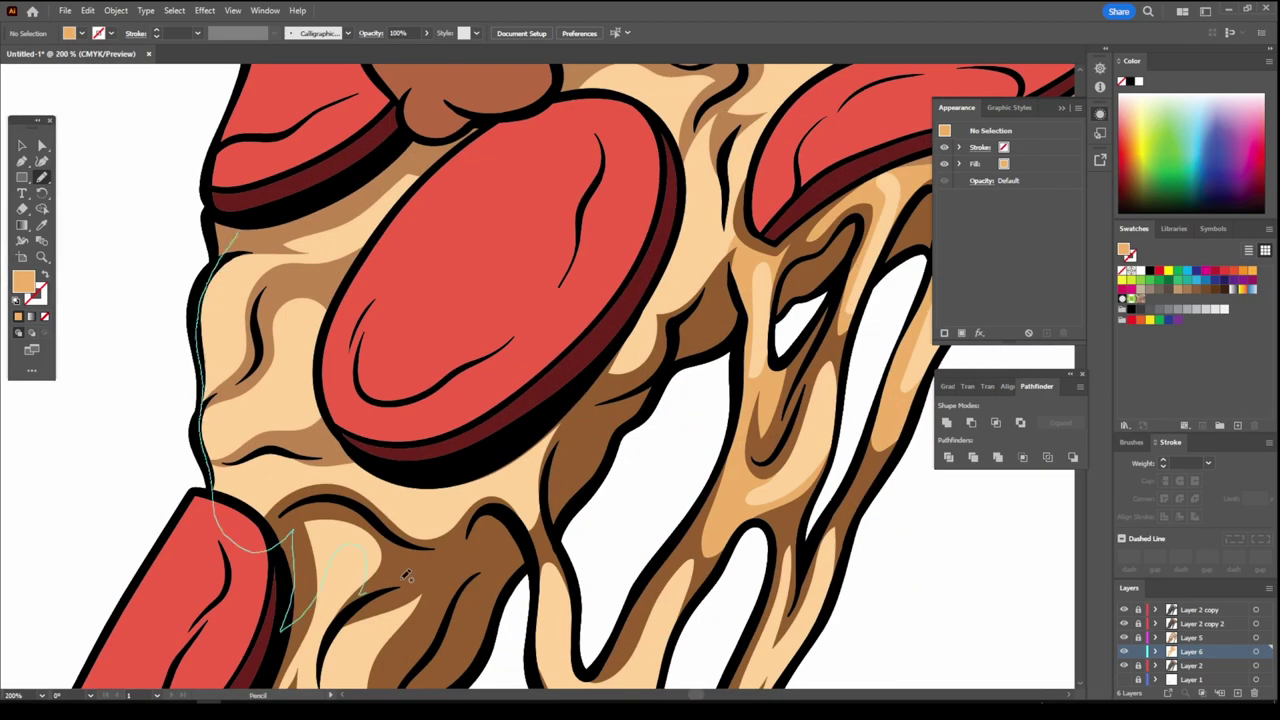
key(ctrl+0)
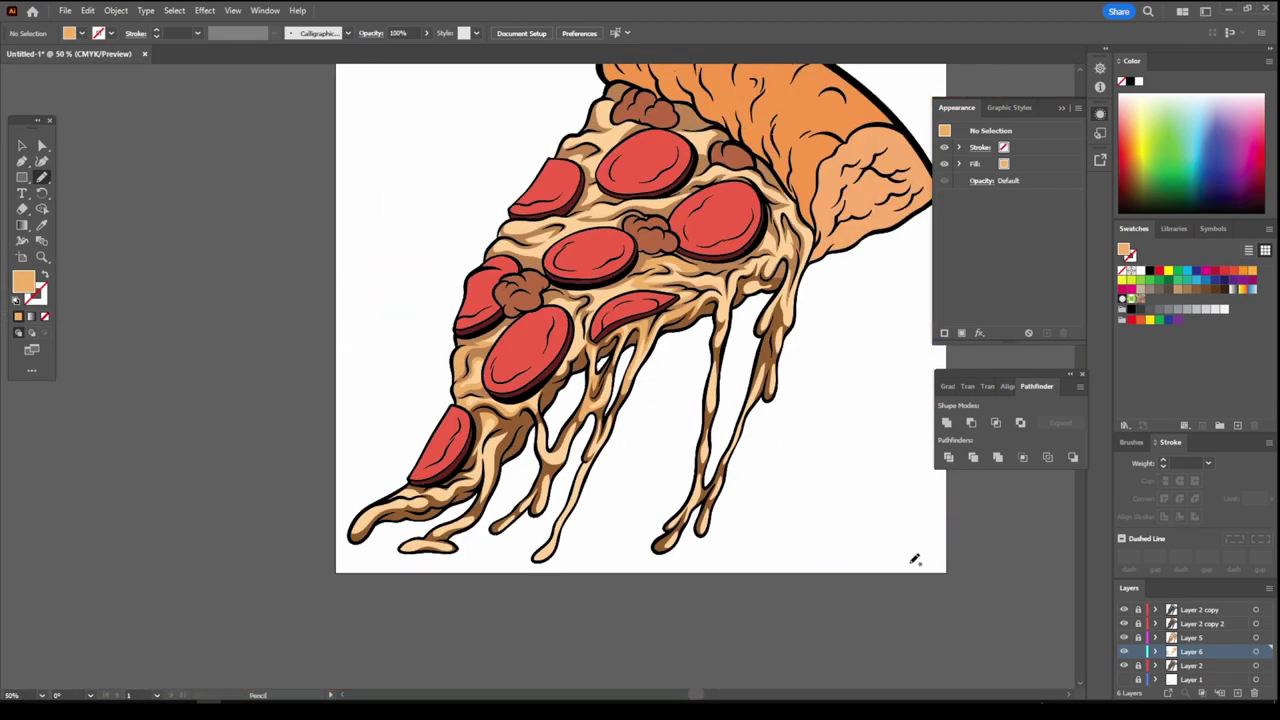
key(ctrl+plus)
key(ctrl+plus)
key(ctrl+plus)
key(ctrl+plus)
drag(386, 462, 232, 541)
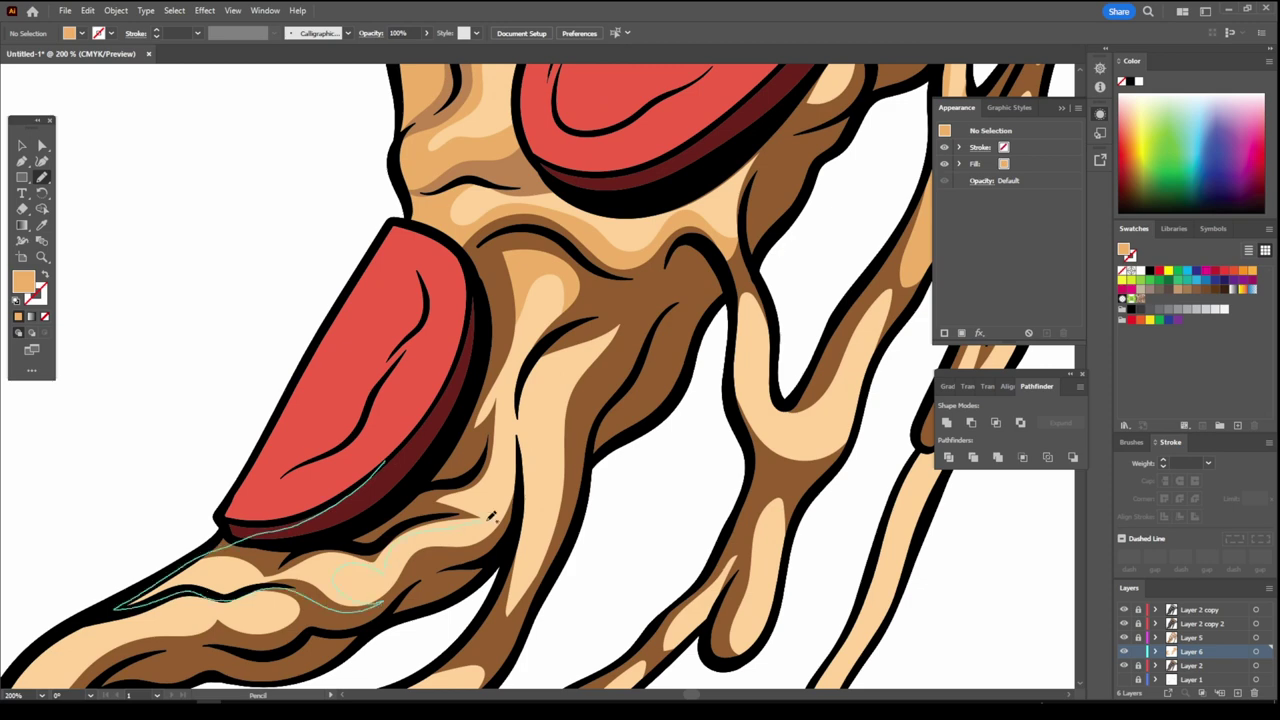
- Add small cream highlights on the lower-left cheese tip and around the pepperoni
scroll(660, 560, down, 1)
scroll(580, 398, down, 2)
drag(280, 594, 224, 606)
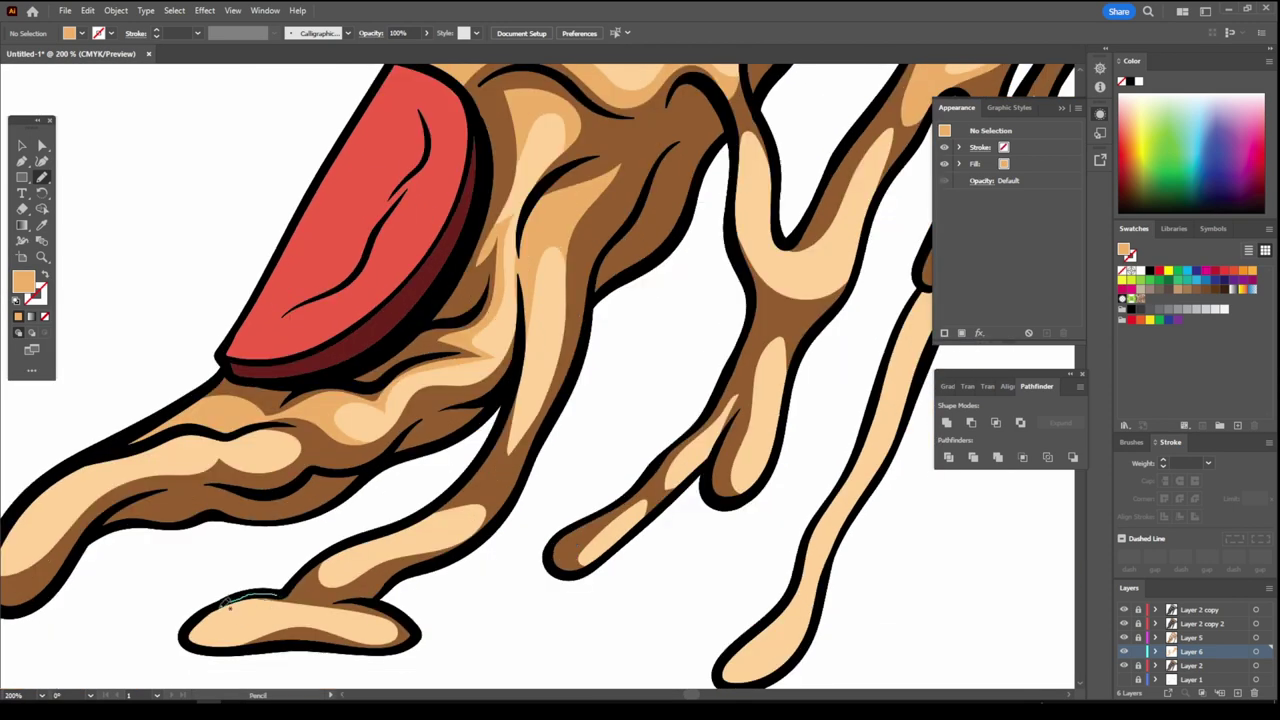
drag(381, 540, 390, 545)
key(ctrl+plus)
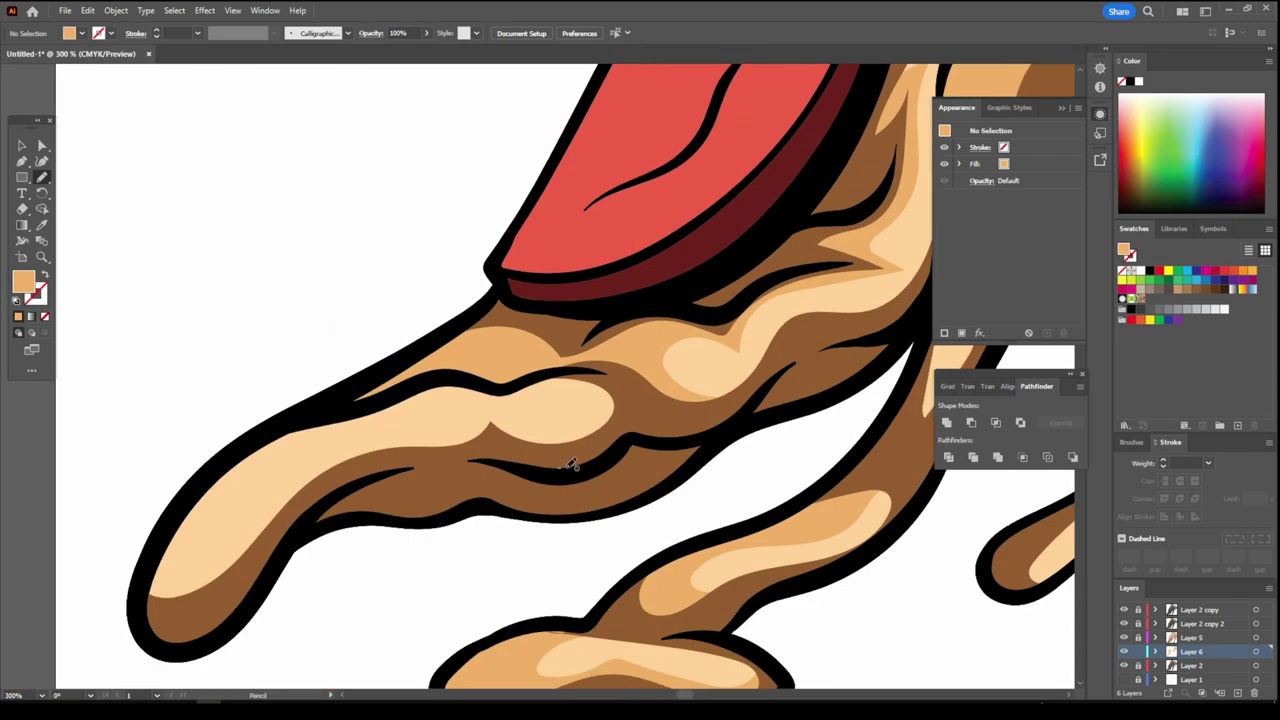
key(ctrl+minus)
key(ctrl+minus)
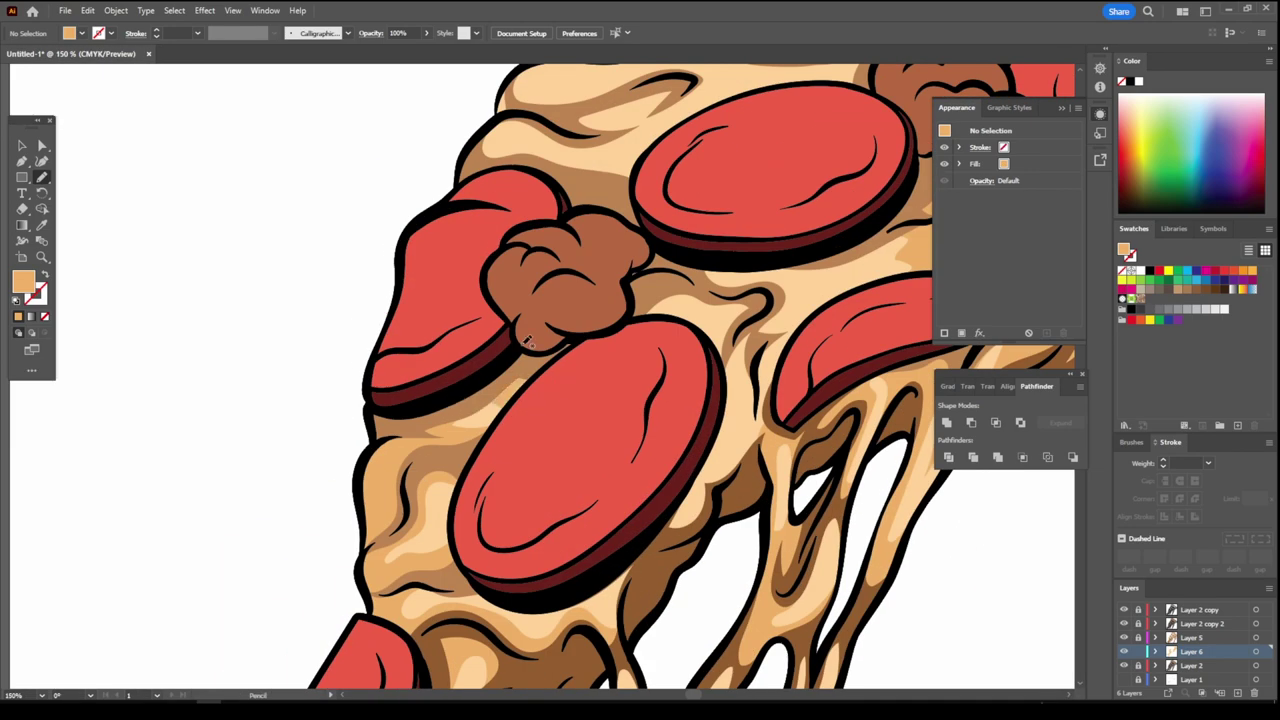
key(ctrl+0)
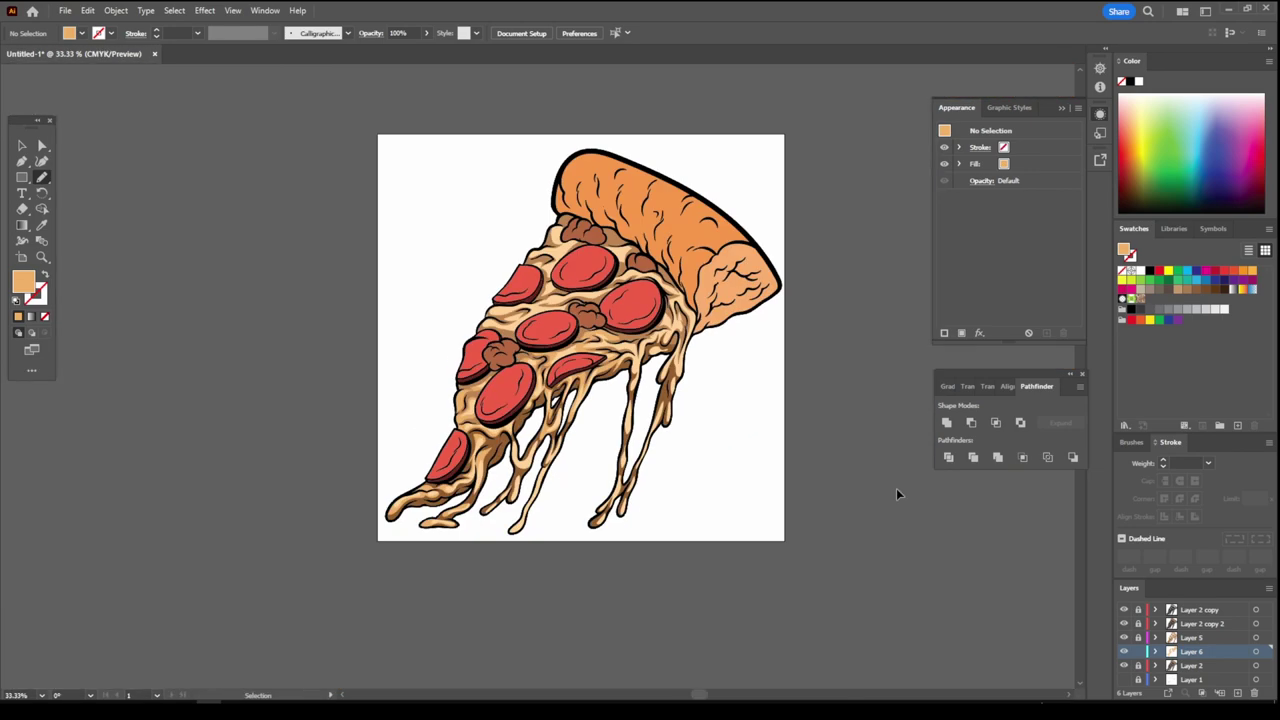
key(ctrl+plus)
key(ctrl+plus)
key(ctrl+plus)
drag(440, 460, 465, 424)
drag(326, 484, 318, 470)
drag(356, 511, 371, 545)
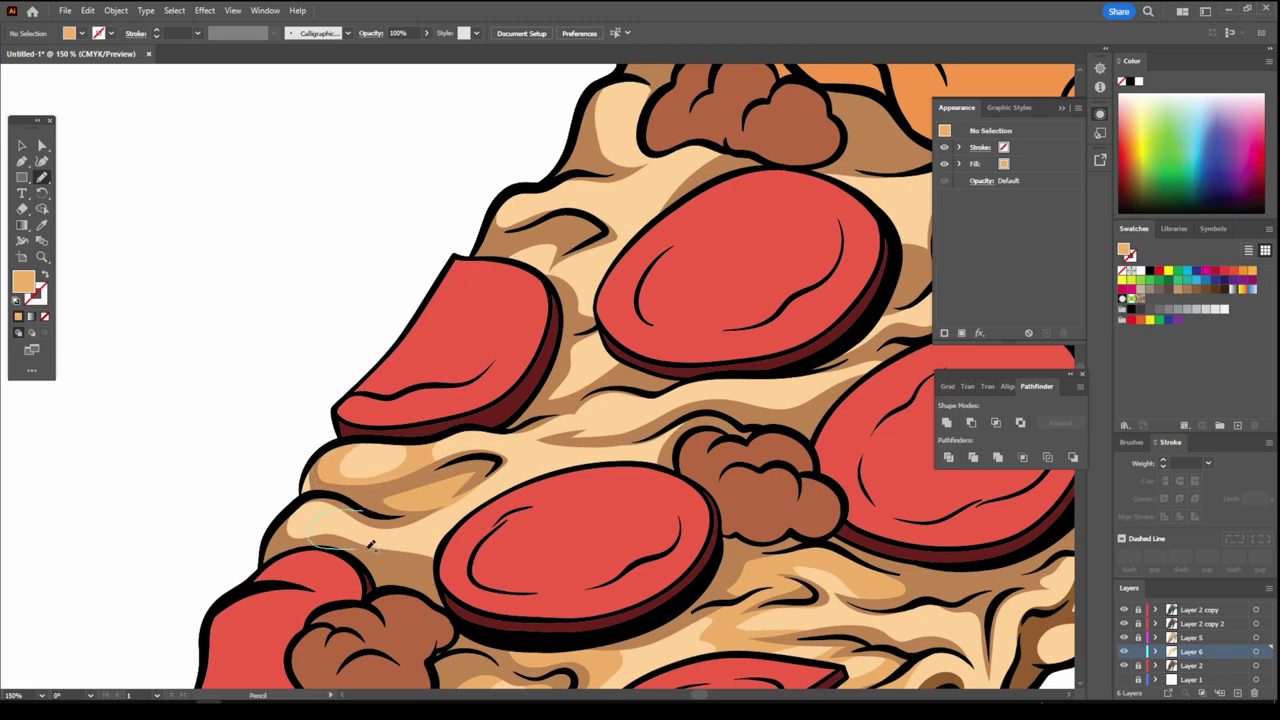
drag(617, 416, 285, 520)
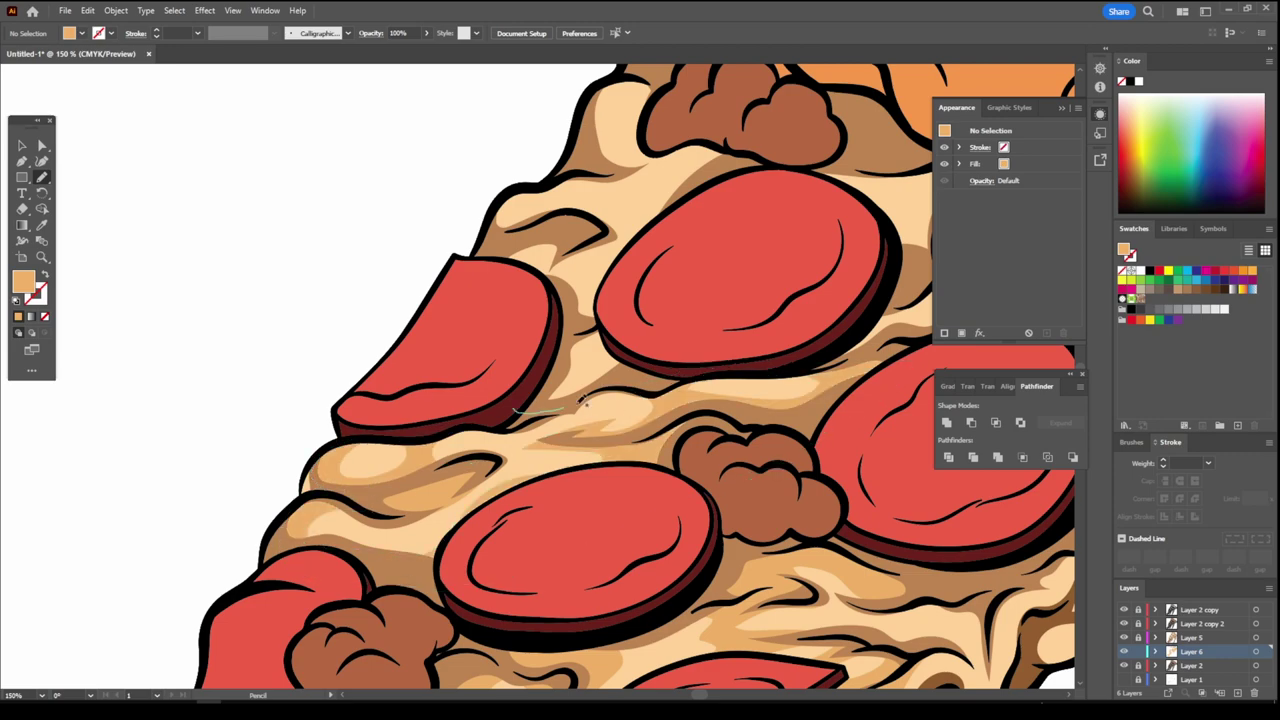
- Add further highlights on the cheese edge, the crust-side cheese and a cheese strand
key(ctrl+0)
key(ctrl+plus)
key(ctrl+plus)
key(ctrl+plus)
drag(330, 337, 330, 337)
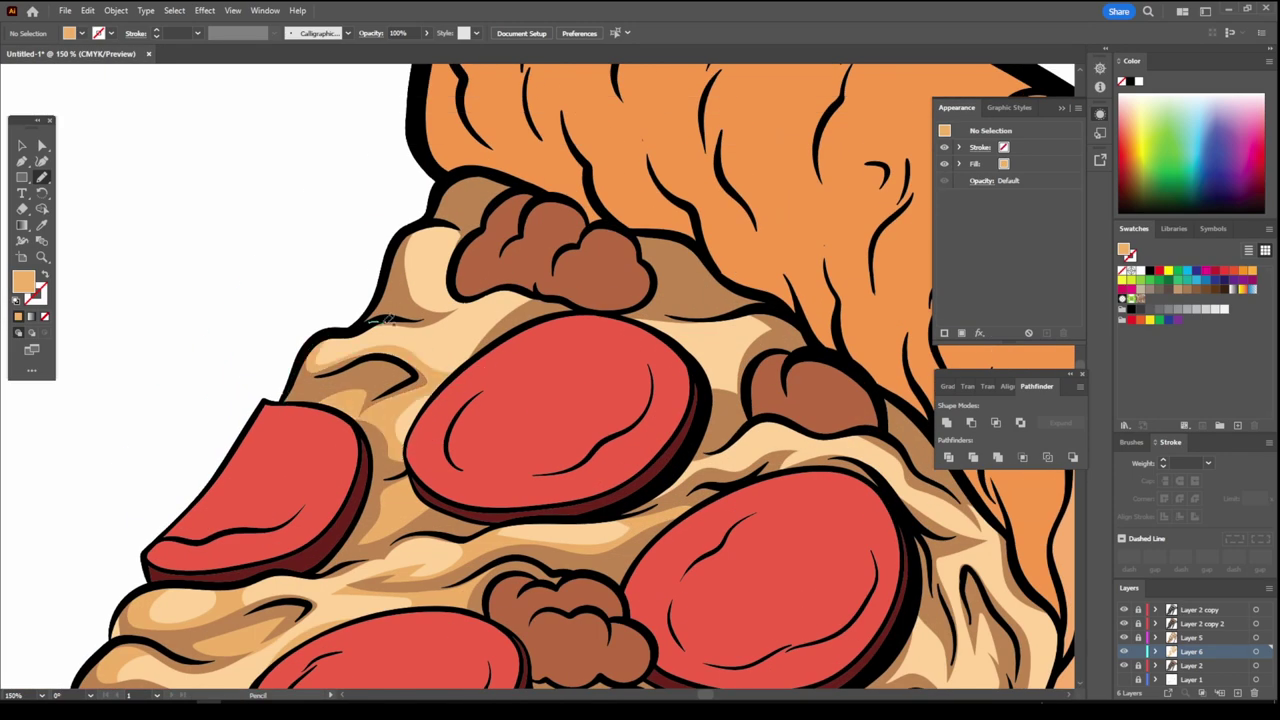
drag(578, 350, 390, 228)
drag(620, 342, 345, 342)
scroll(345, 342, down, 3)
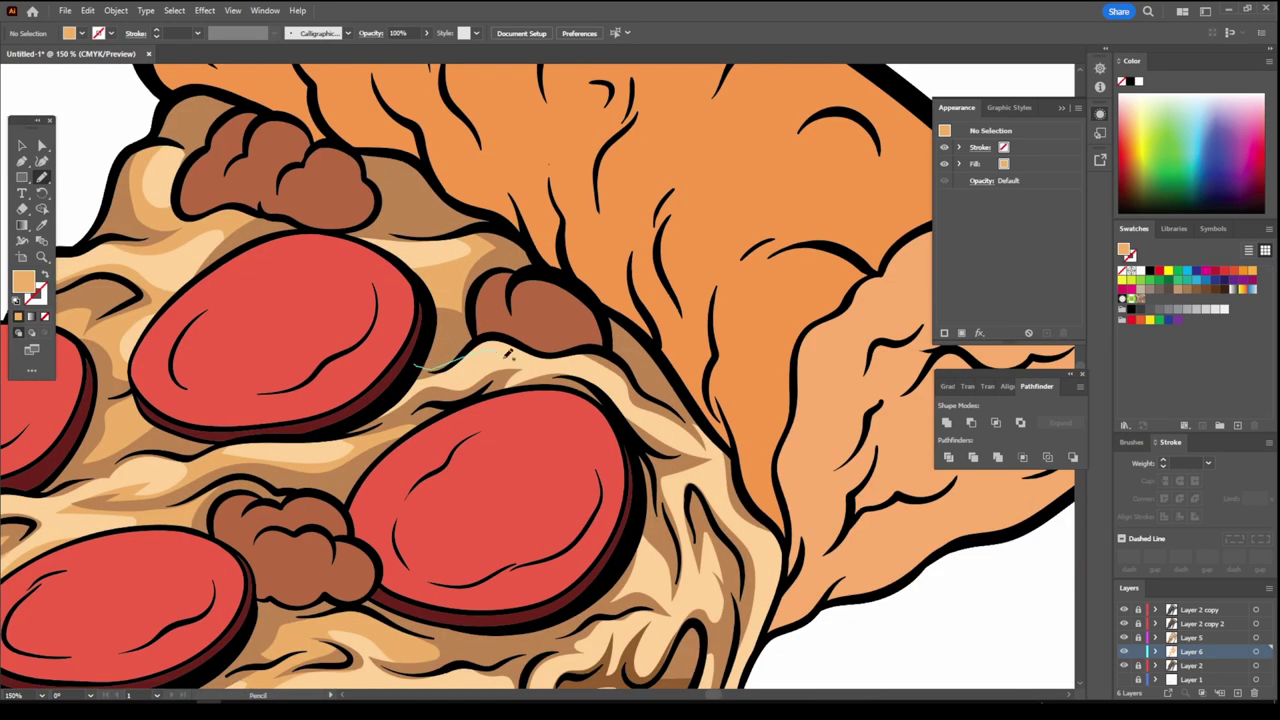
scroll(450, 420, down, 1)
scroll(555, 463, down, 1)
drag(555, 463, 670, 538)
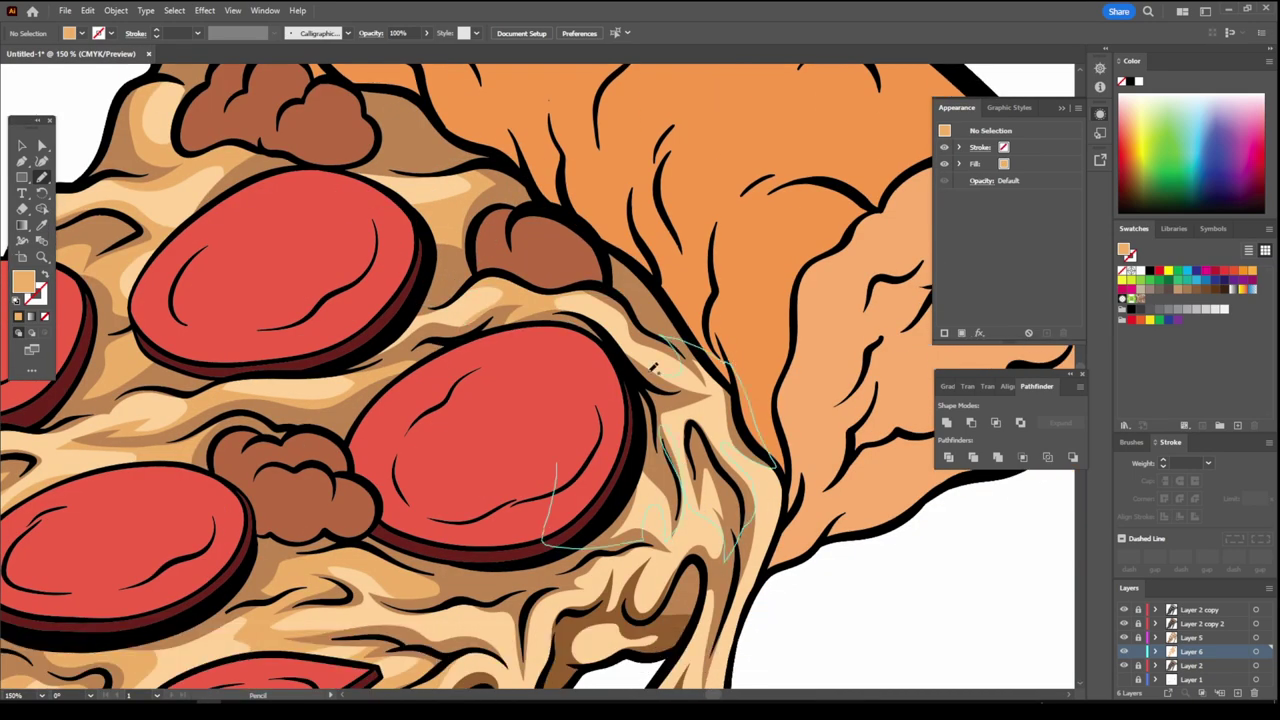
key(ctrl+minus)
key(ctrl+minus)
key(ctrl+0)
scroll(674, 617, up, 3)
drag(520, 365, 547, 525)
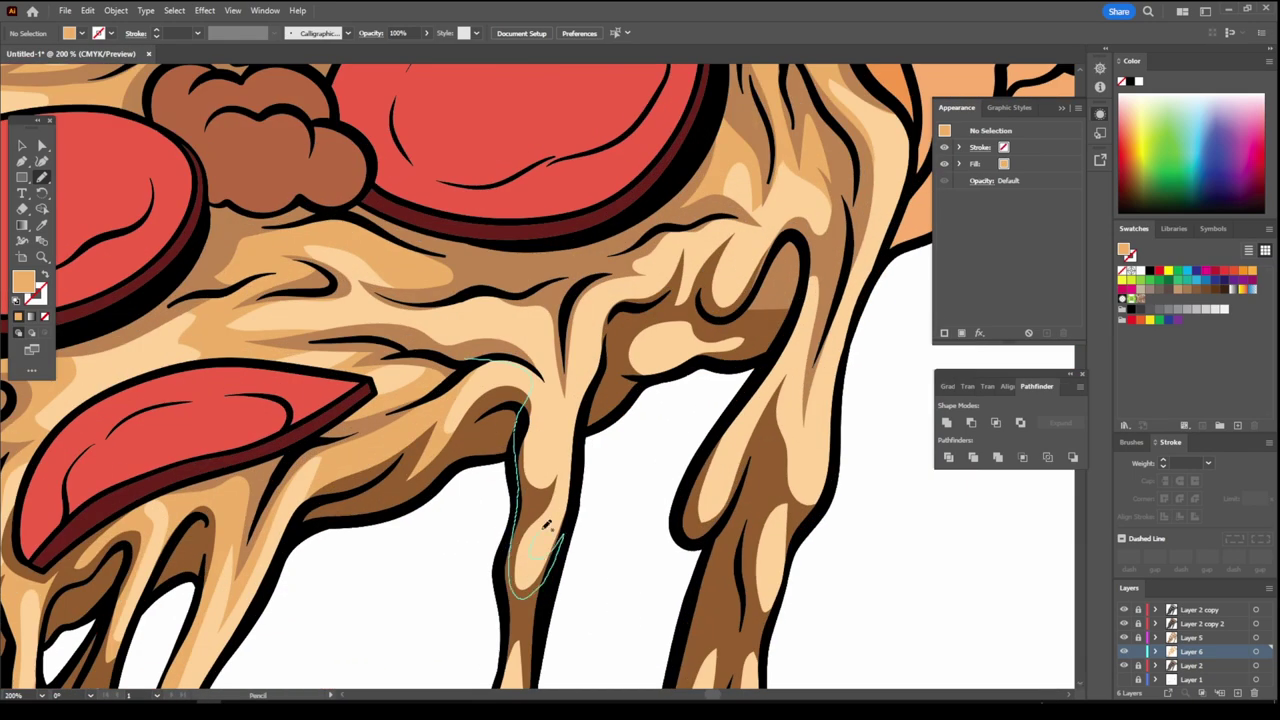
key(ctrl+0)
scroll(766, 666, up, 3)
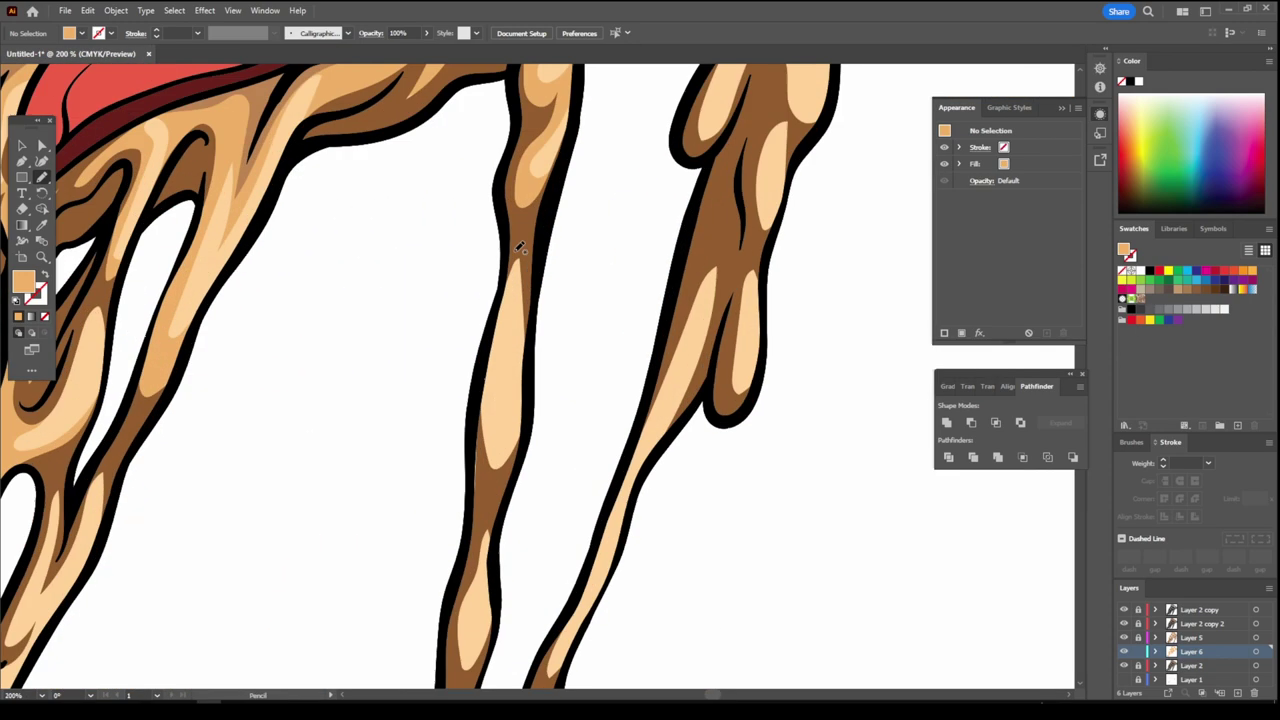
- Draw darker shading shapes down the left and right cheese strings and their tips
drag(512, 250, 480, 670)
scroll(440, 395, down, 5)
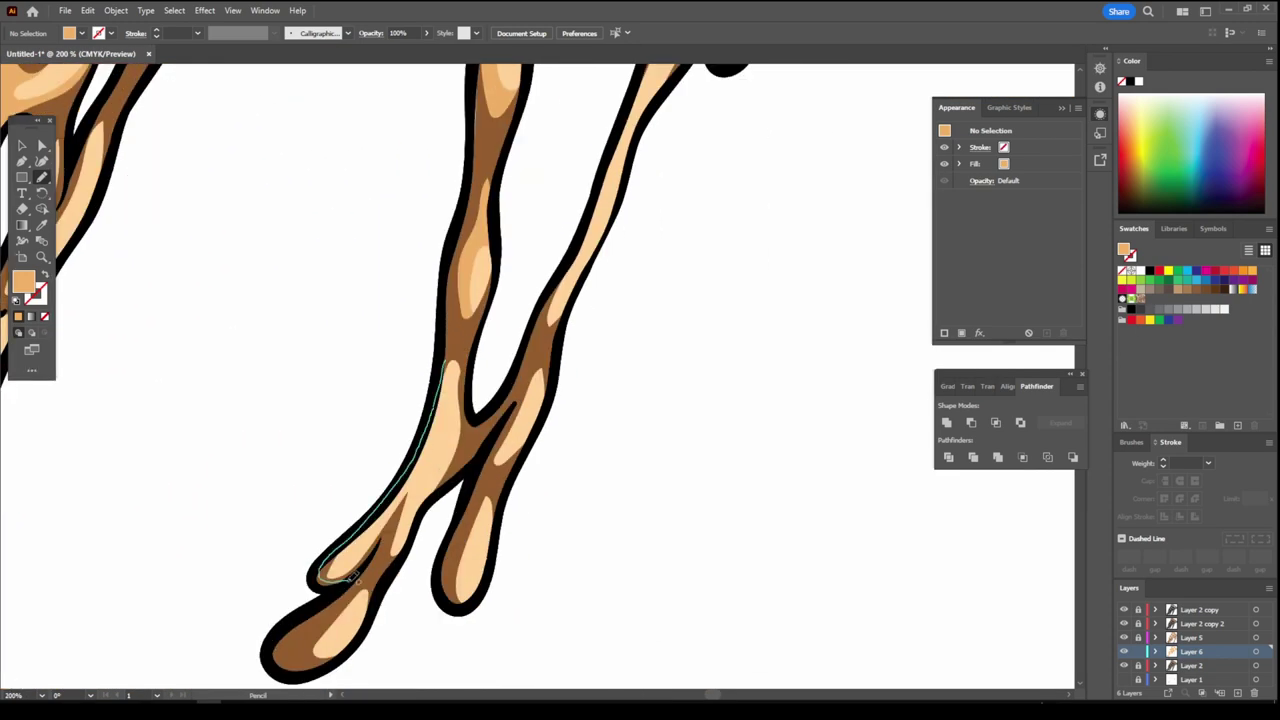
drag(420, 495, 445, 370)
drag(520, 360, 495, 495)
scroll(600, 450, up, 5)
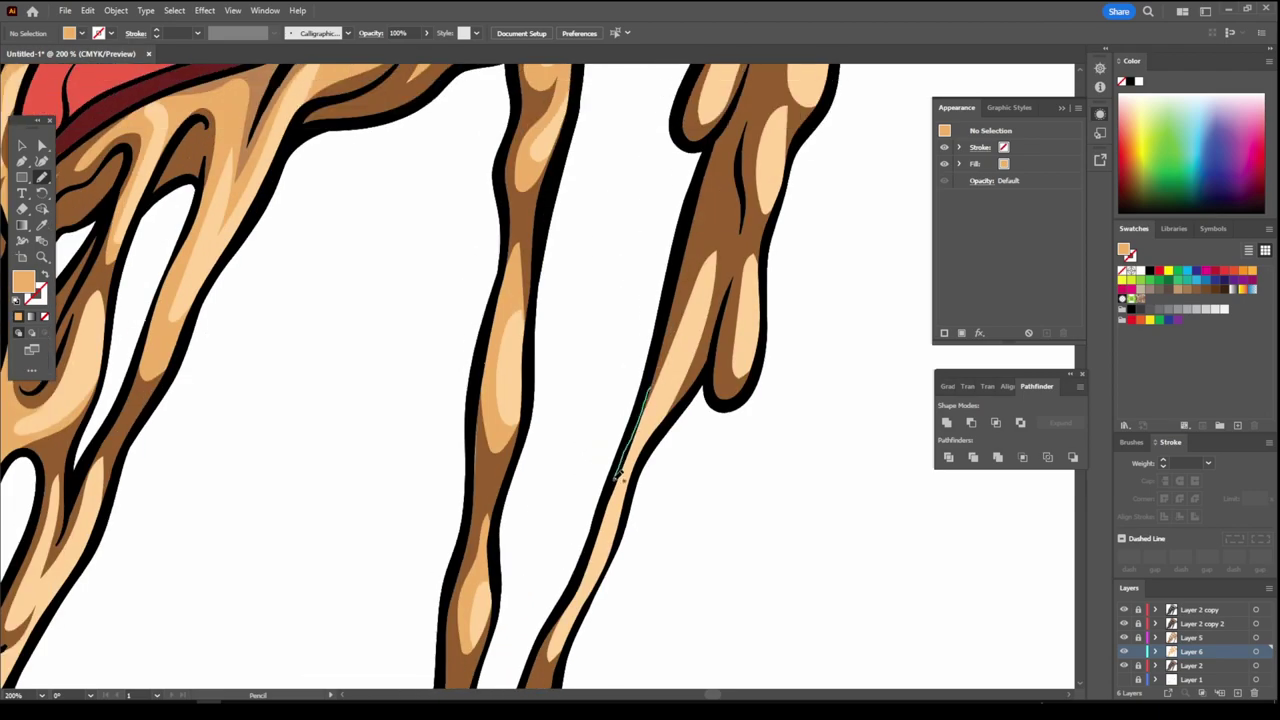
drag(718, 445, 730, 578)
scroll(773, 351, up, 3)
drag(740, 482, 718, 480)
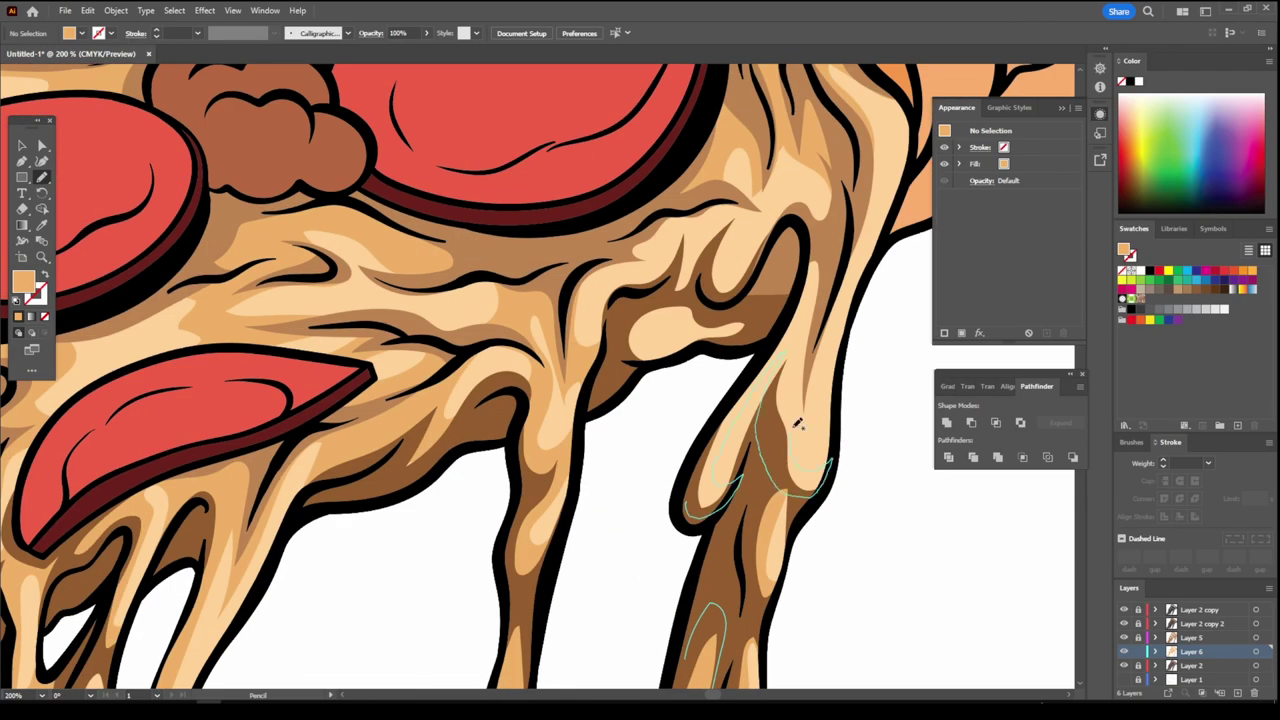
key(ctrl+0)
scroll(829, 543, up, 8)
drag(440, 518, 517, 452)
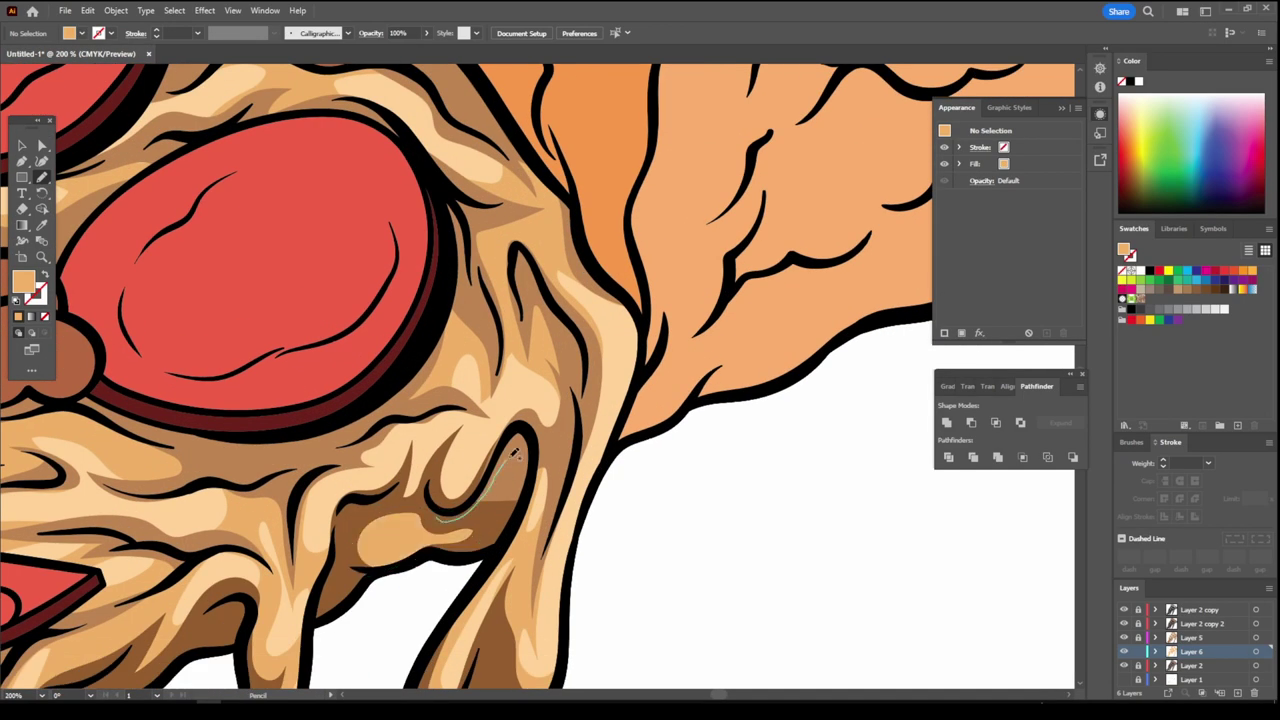
drag(370, 428, 350, 462)
key(ctrl+0)
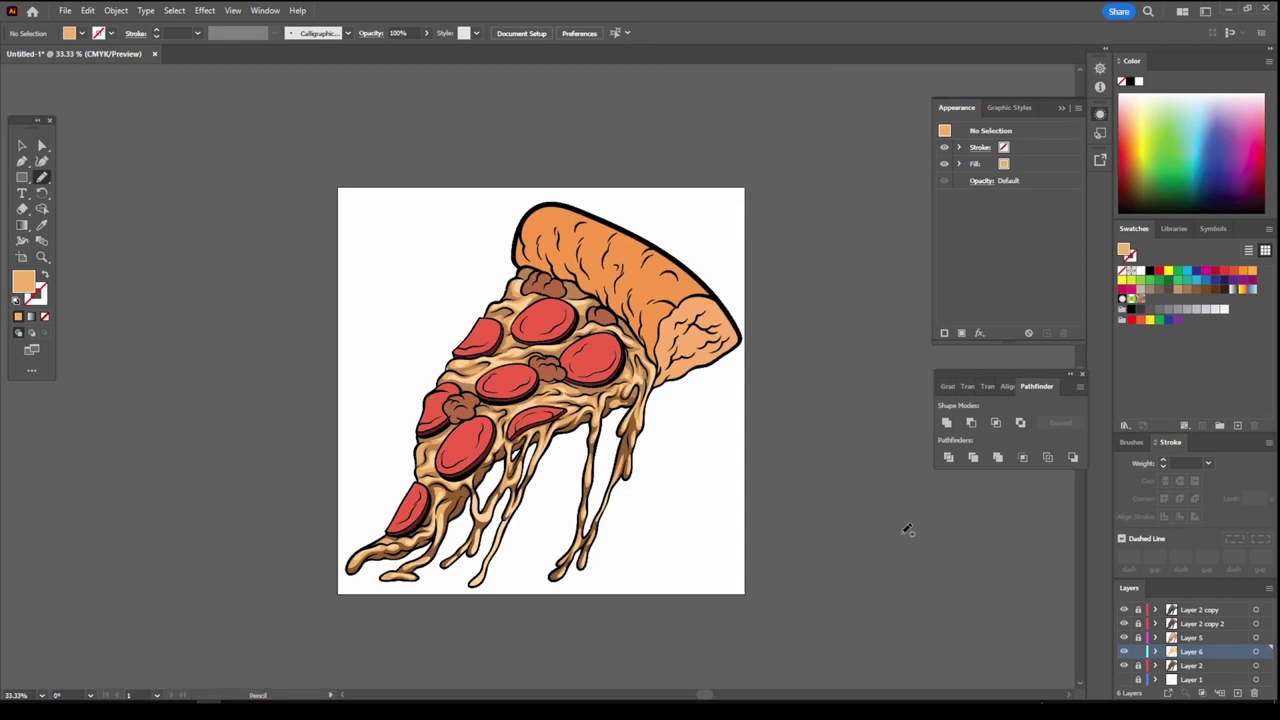
- Recolor all Layer 5 shading browns to H 28.33, S 67%, B 73.73%
click(1200, 637)
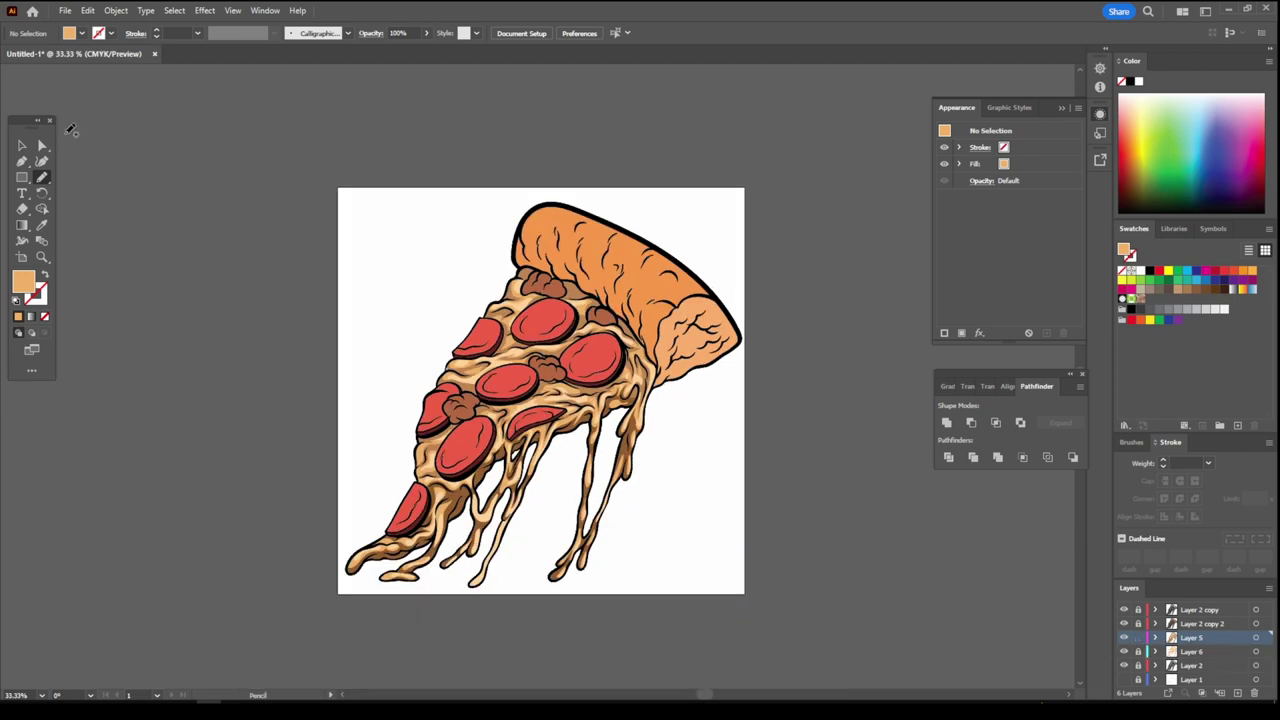
key(v)
key(ctrl+a)
key(ctrl+plus)
click(88, 10)
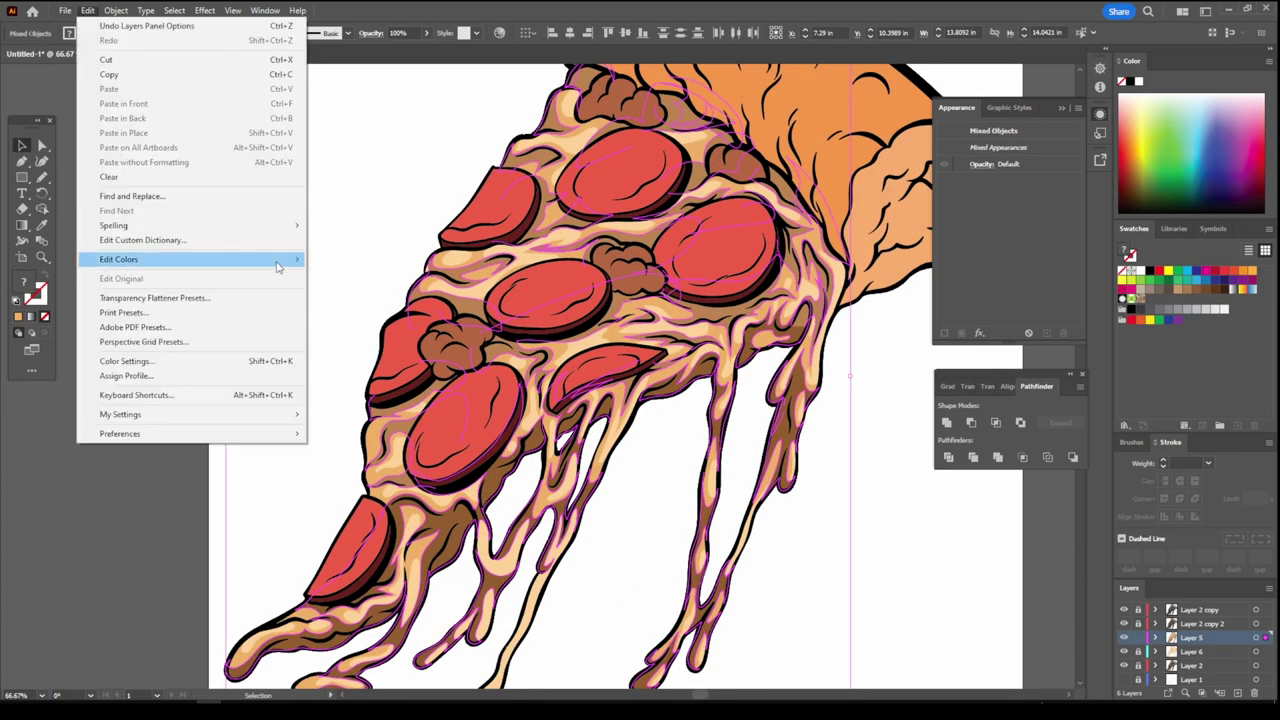
click(360, 257)
drag(815, 527, 802, 530)
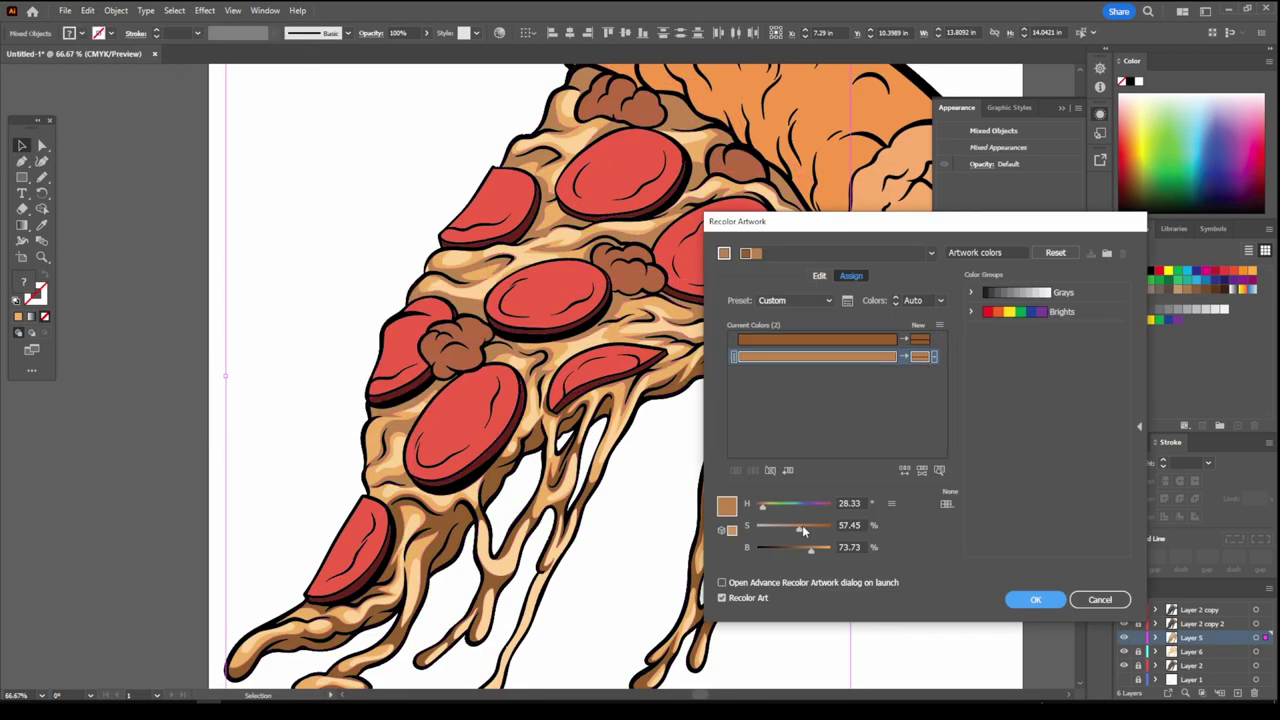
click(1035, 599)
key(ctrl+0)
click(900, 567)
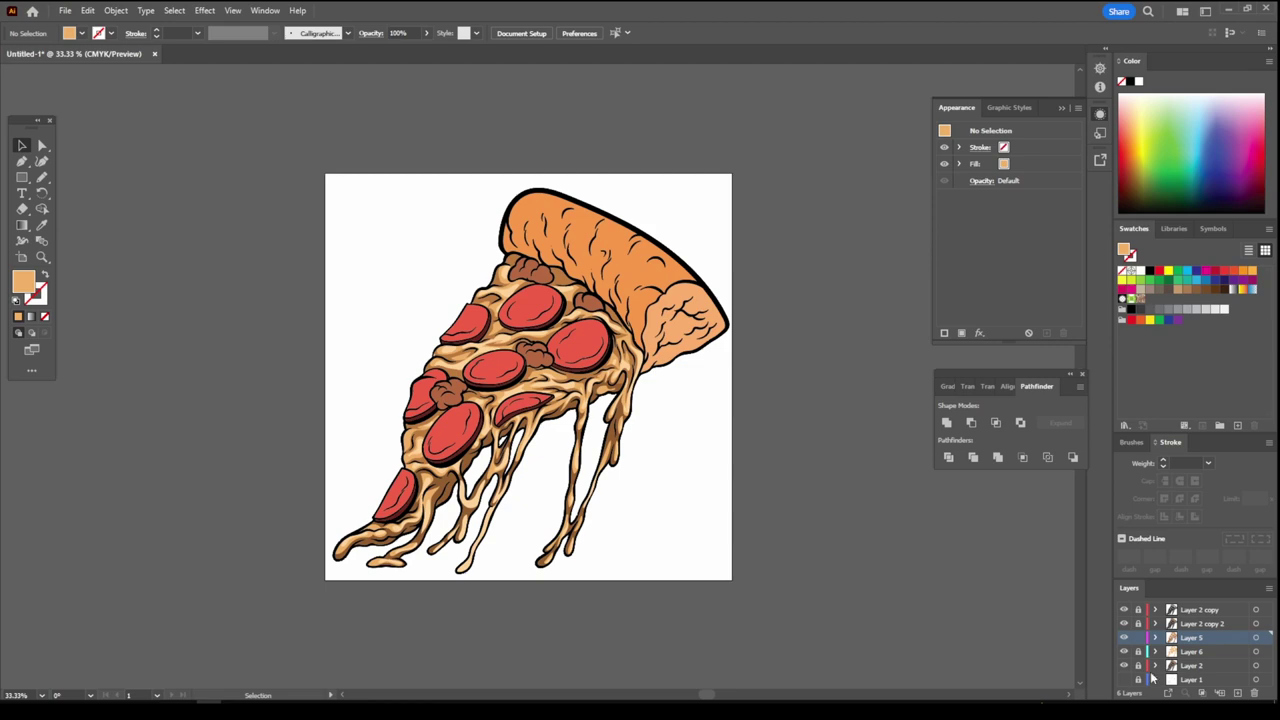
- Add a new layer and set the fill to the crust colour darkened to brown
click(1237, 692)
scroll(889, 632, up, 1)
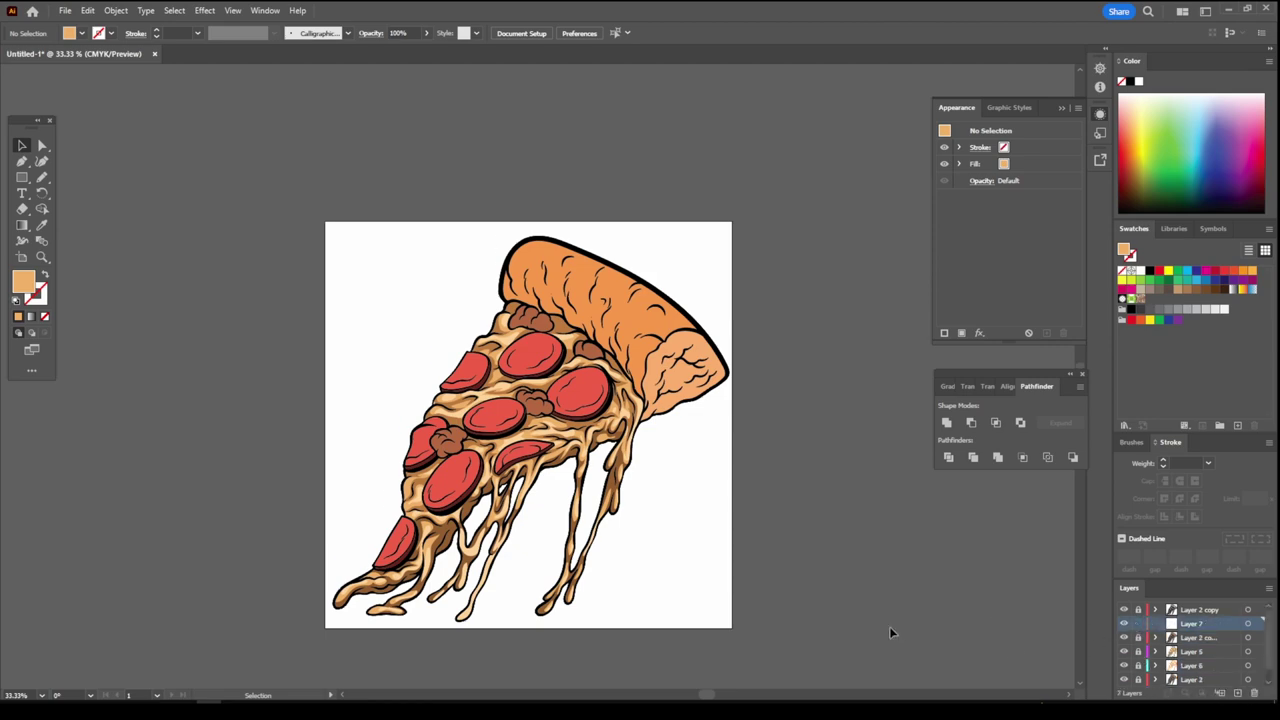
scroll(702, 374, up, 5)
key(i)
double_click(23, 282)
drag(1015, 543, 1015, 556)
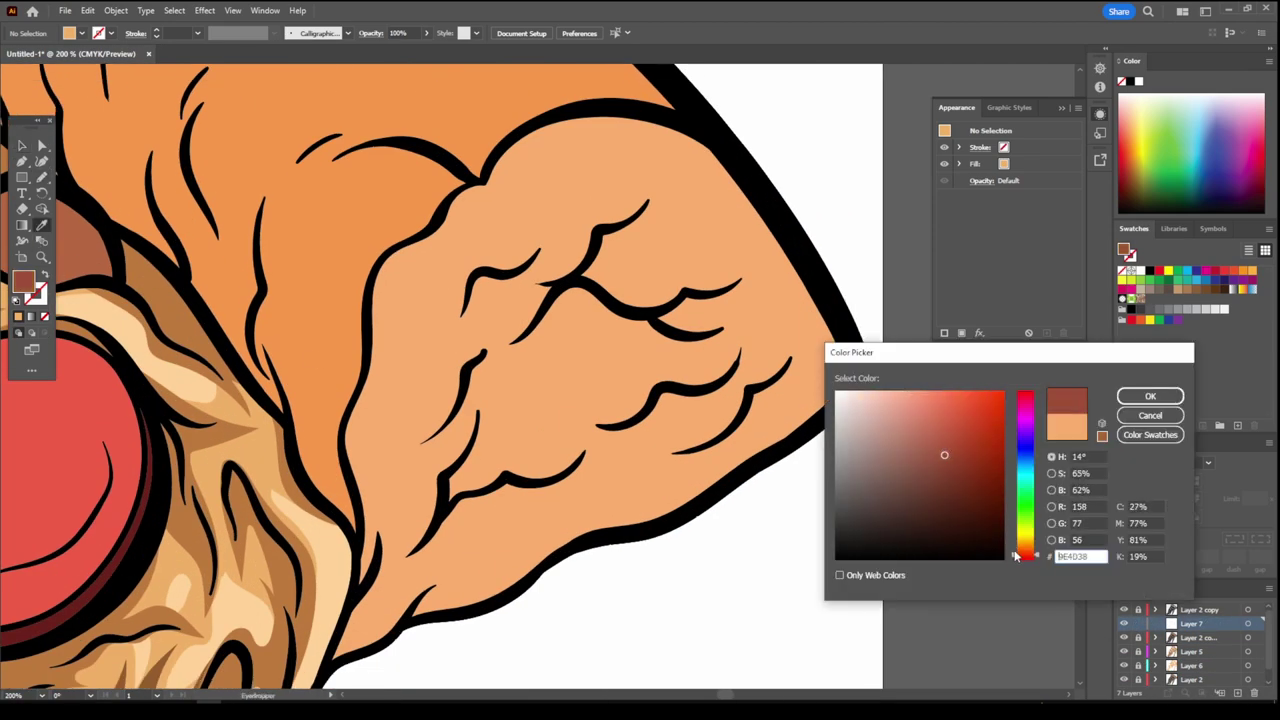
key(Return)
key(n)
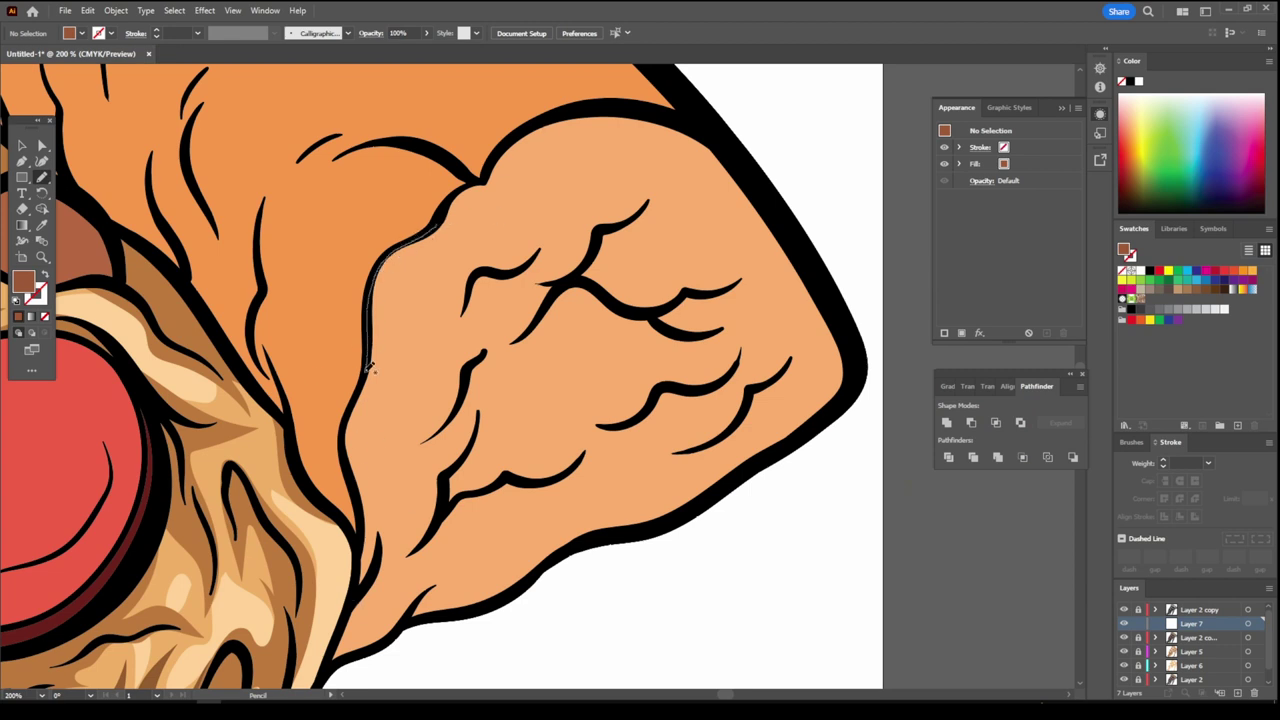
- Draw brown shading shapes along the crust's bottom edge and folded end
drag(513, 590, 637, 484)
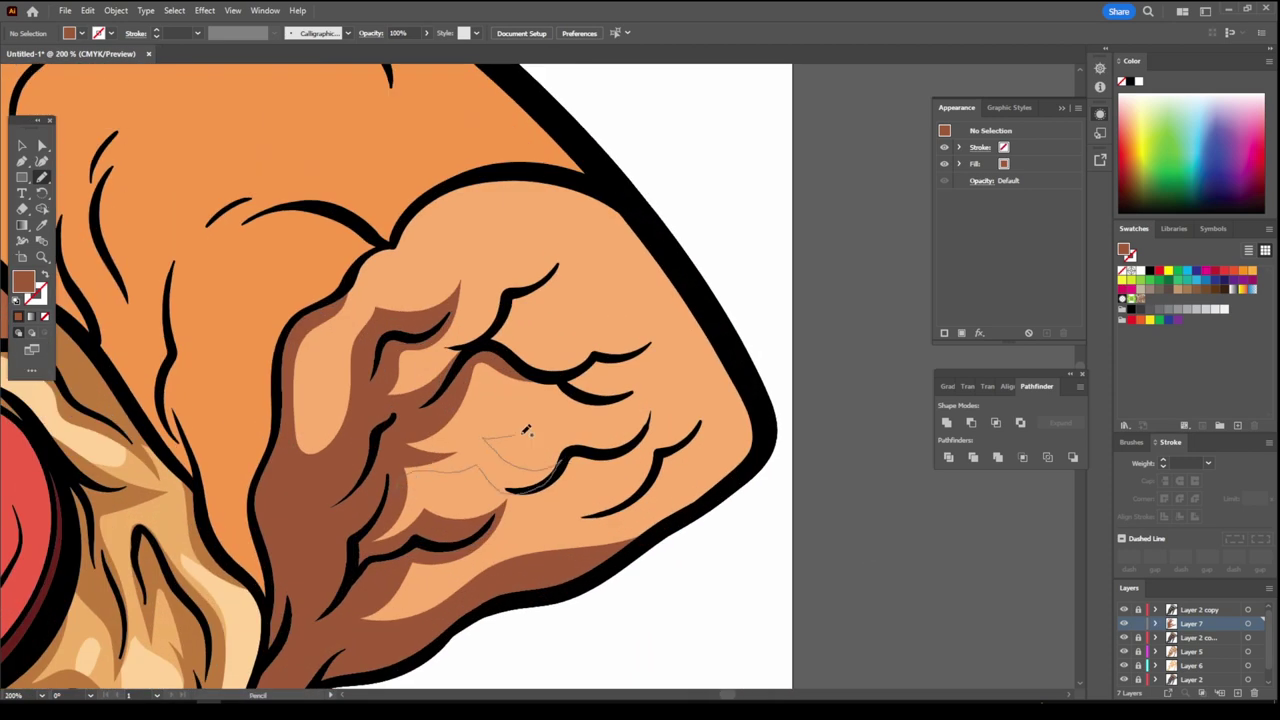
drag(524, 432, 388, 351)
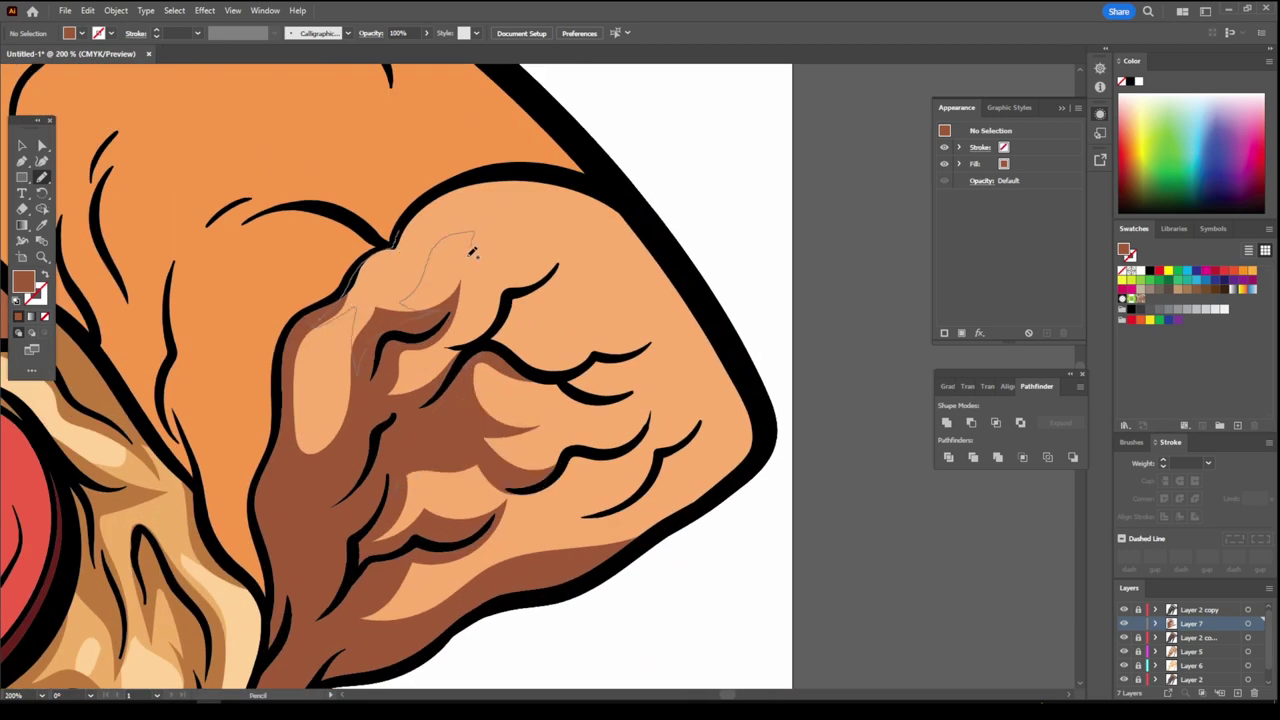
drag(473, 253, 528, 212)
key(ctrl+minus)
key(ctrl+minus)
key(ctrl+minus)
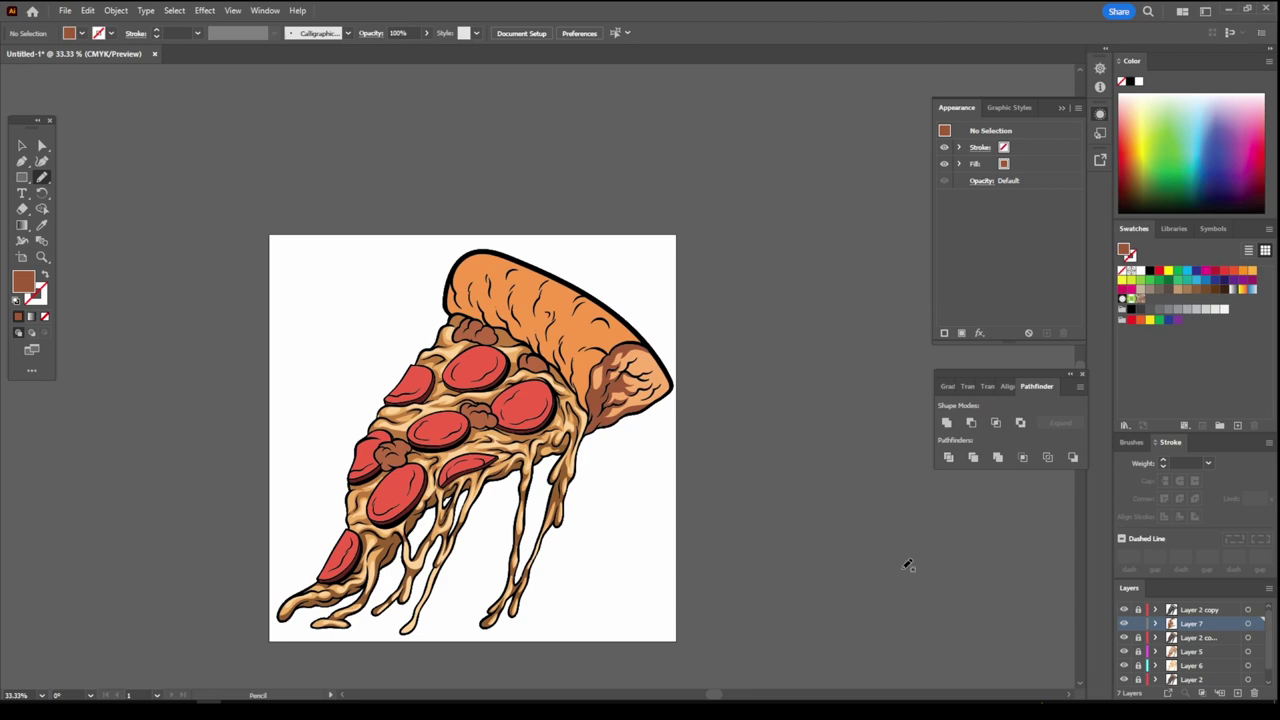
- Resample the orange crust and change the fill to brown AF5E22
key(ctrl+plus)
key(ctrl+plus)
key(ctrl+plus)
key(ctrl+plus)
key(i)
click(560, 230)
double_click(22, 282)
click(971, 443)
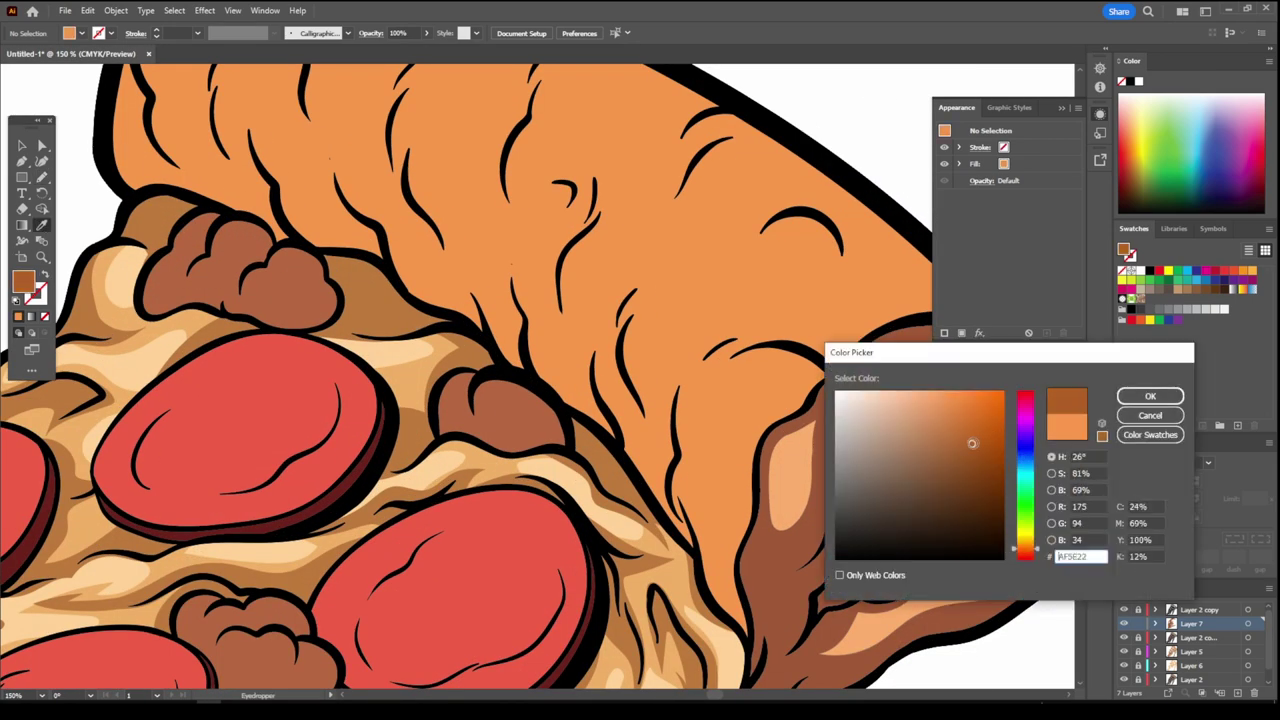
key(Return)
scroll(400, 300, up, 1)
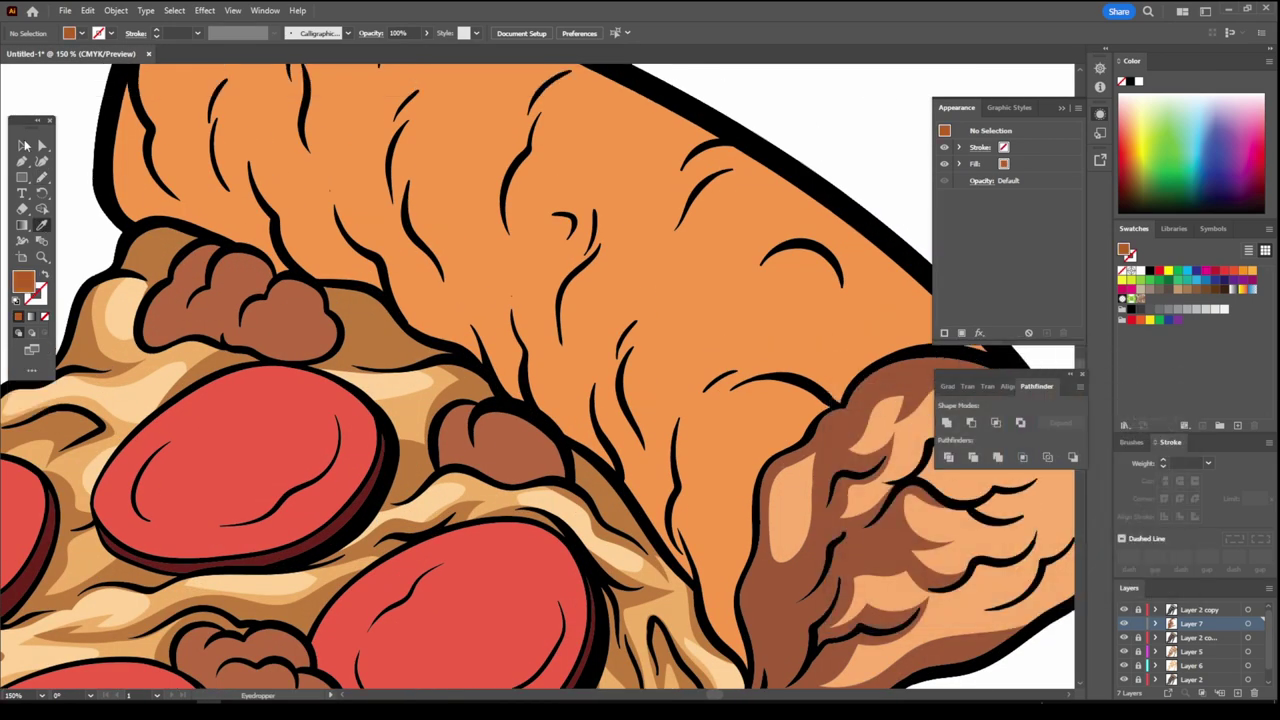
key(n)
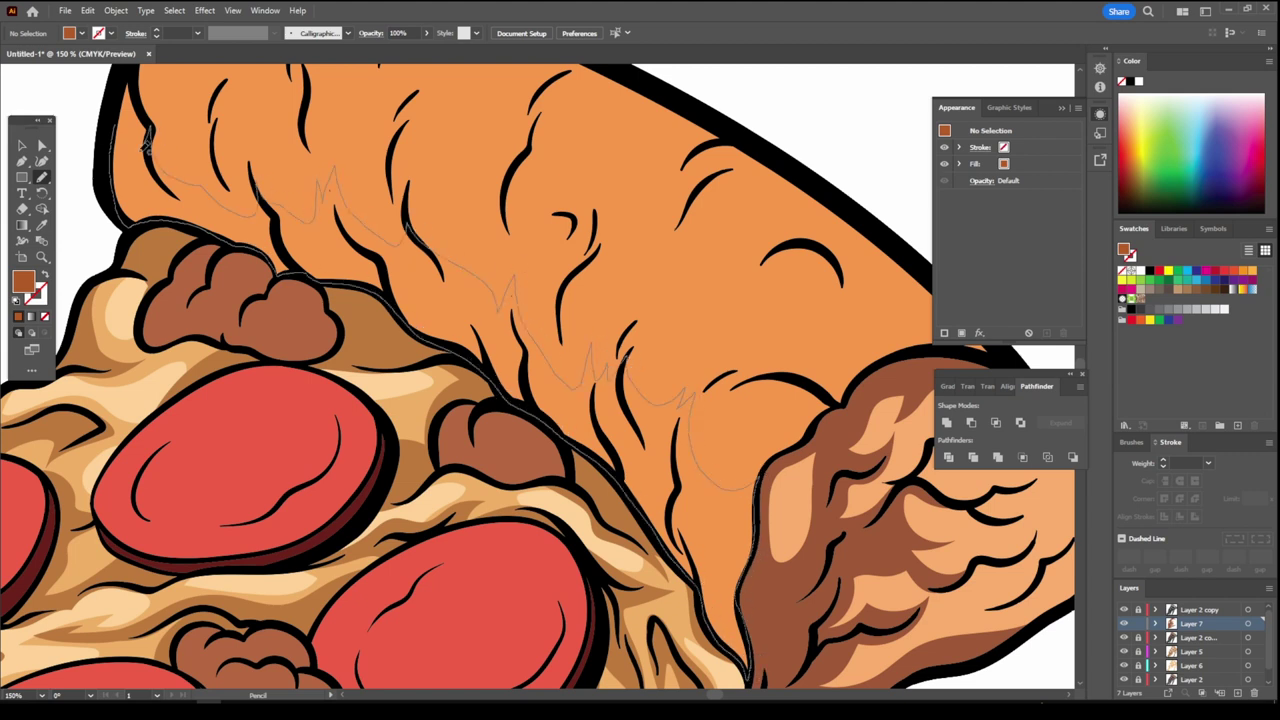
- Draw AF5E22 shading along the crust's inner rim and underside
drag(745, 480, 760, 490)
key(ctrl+0)
key(ctrl+plus)
key(ctrl+plus)
key(ctrl+plus)
scroll(520, 457, up, 1)
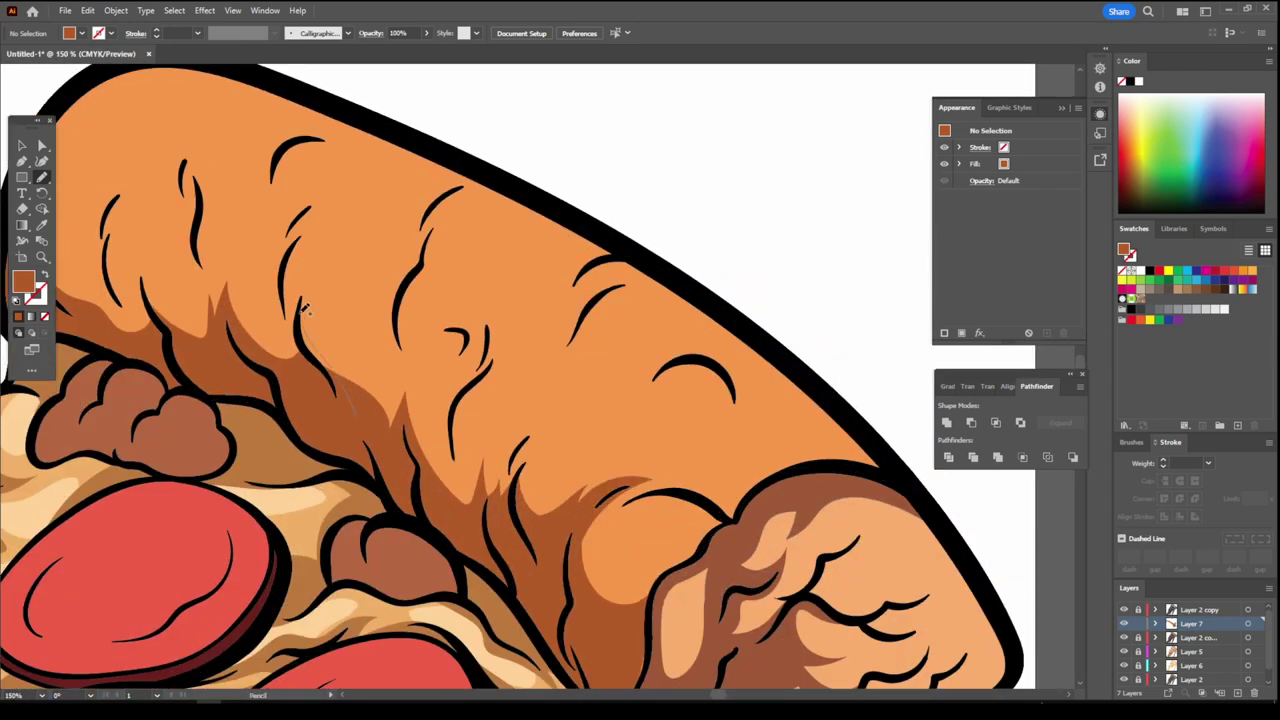
scroll(367, 358, left, 3)
drag(372, 283, 370, 286)
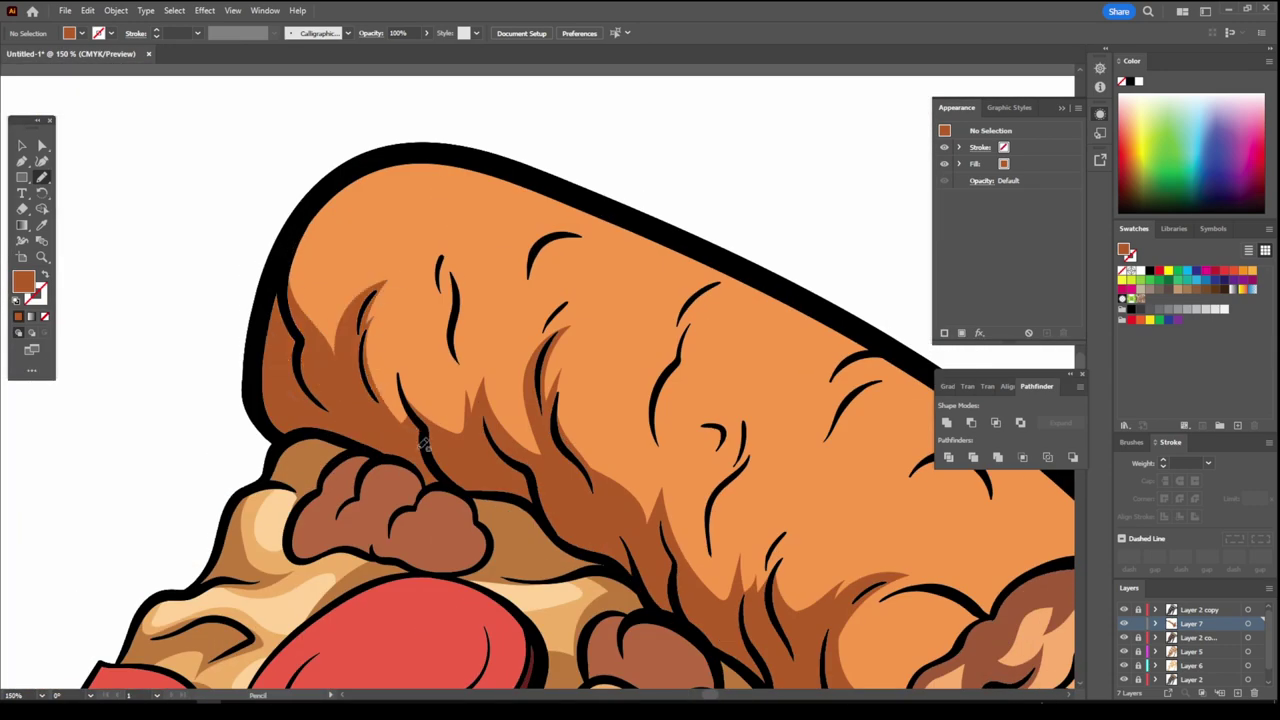
key(ctrl+0)
scroll(656, 508, down, 1)
- Sample the pepperoni red and darken it for the shading fill
scroll(471, 434, up, 5)
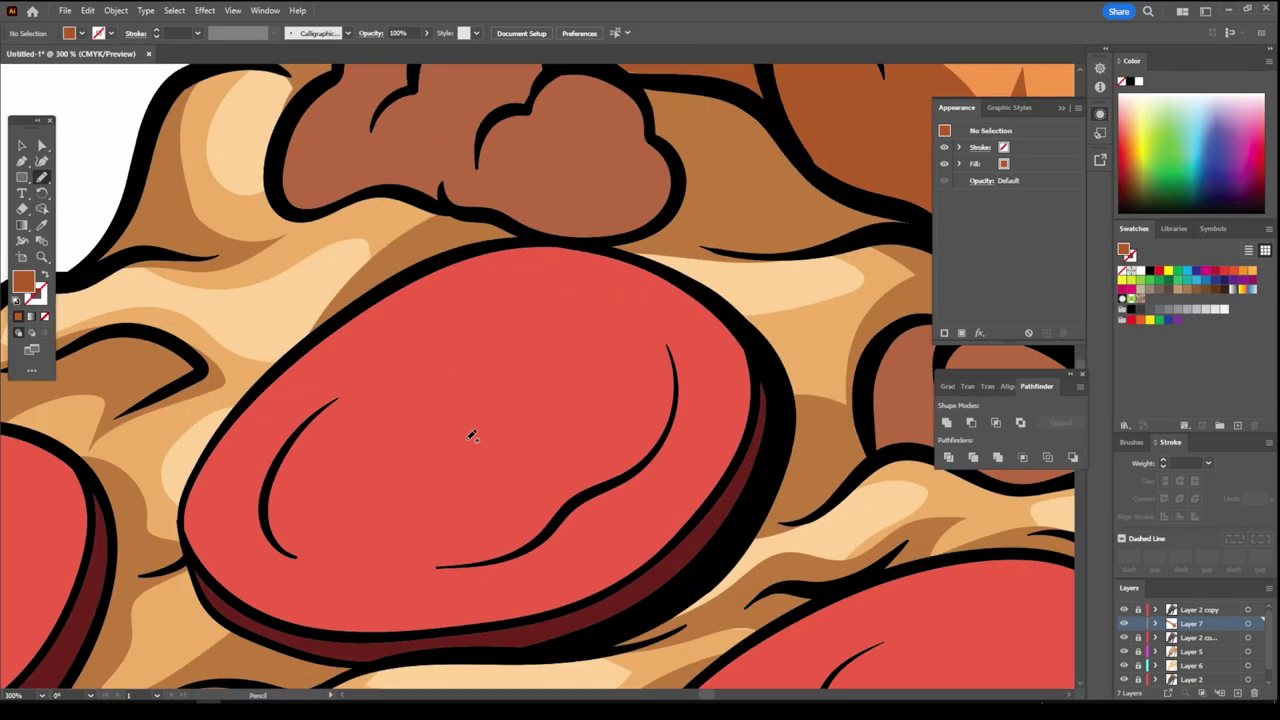
key(i)
click(471, 434)
double_click(23, 282)
drag(977, 448, 960, 449)
key(Return)
key(n)
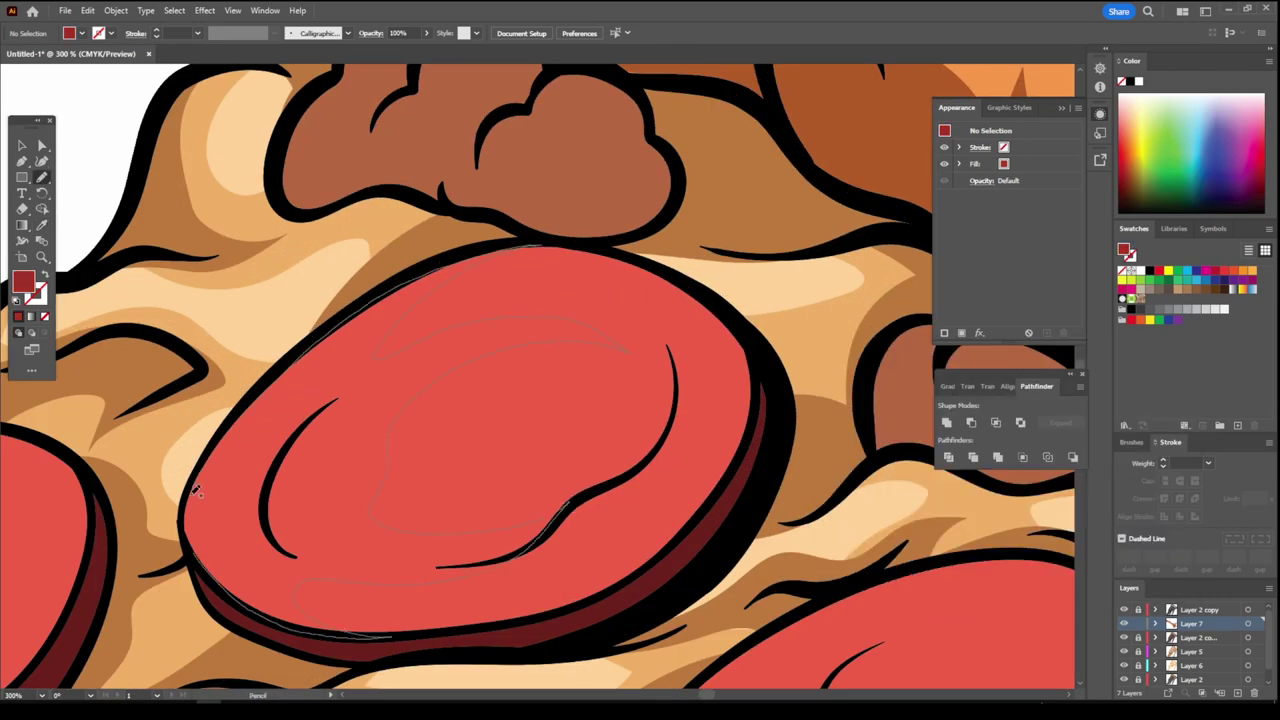
- Draw dark red shading along the first pepperoni's left edge
drag(412, 344, 414, 346)
key(ctrl+0)
scroll(148, 566, up, 5)
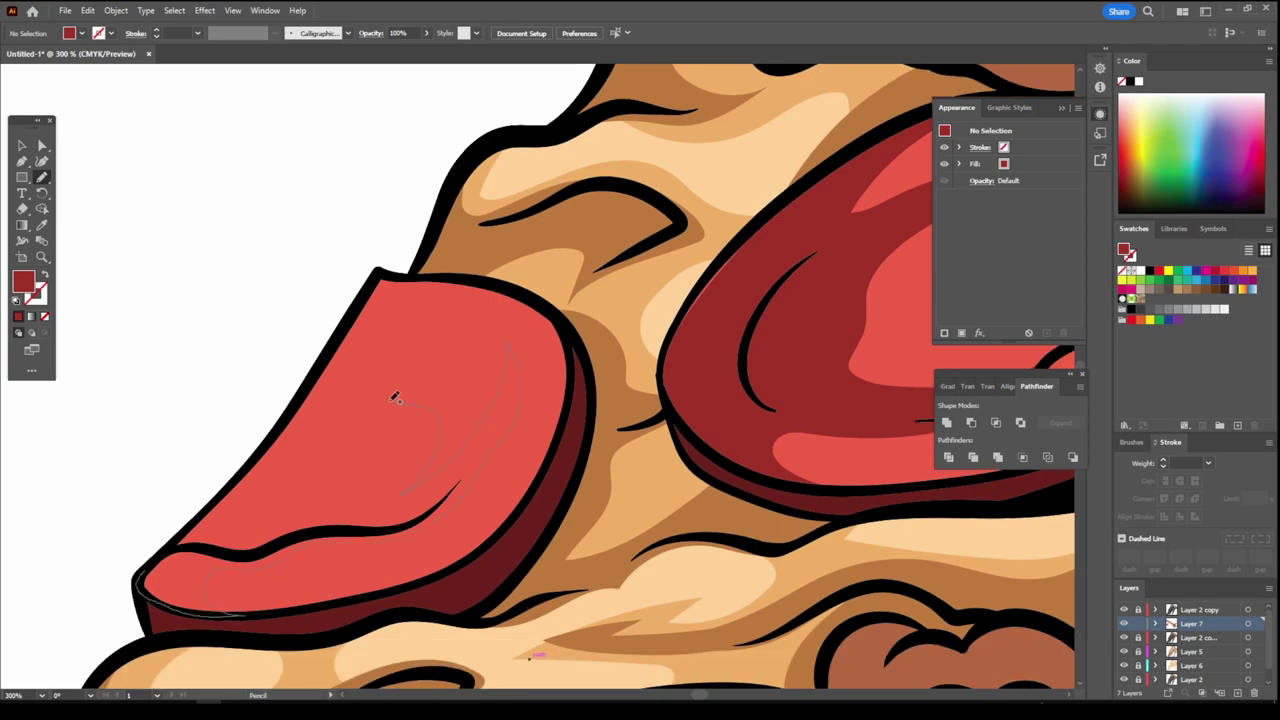
scroll(339, 584, down, 3)
scroll(415, 566, up, 2)
scroll(415, 566, up, 1)
drag(272, 455, 313, 537)
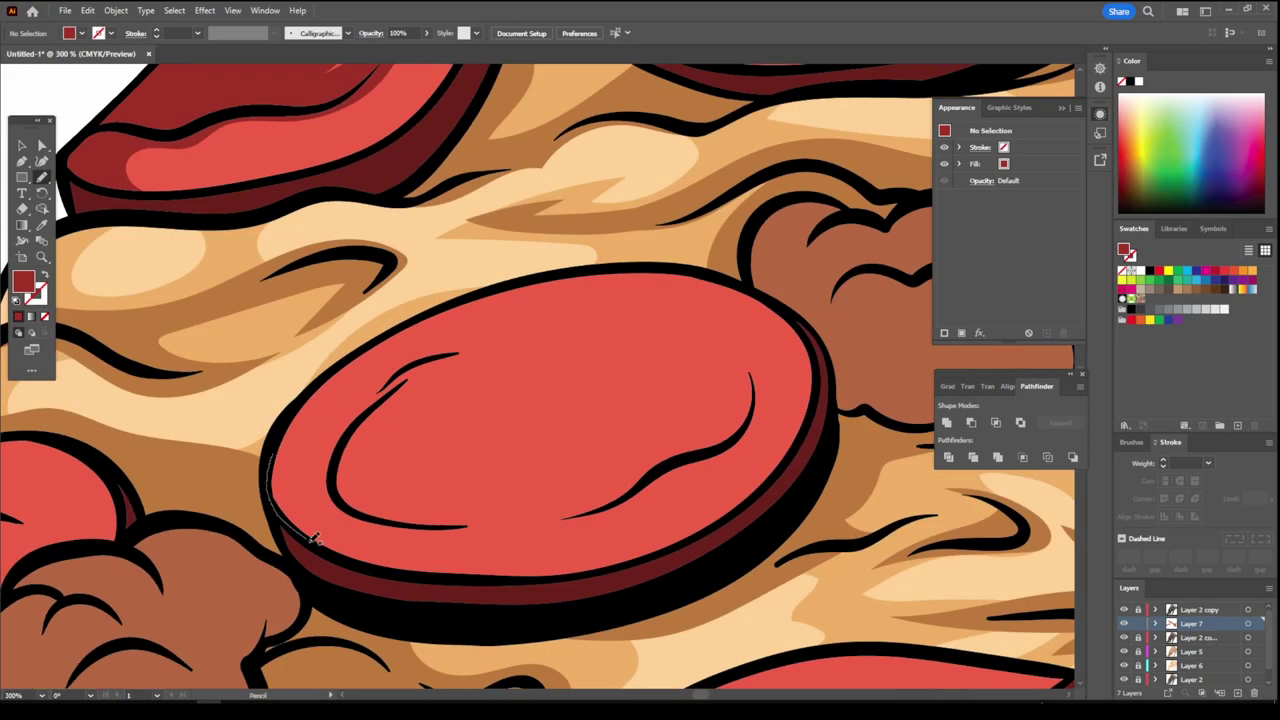
drag(615, 268, 618, 270)
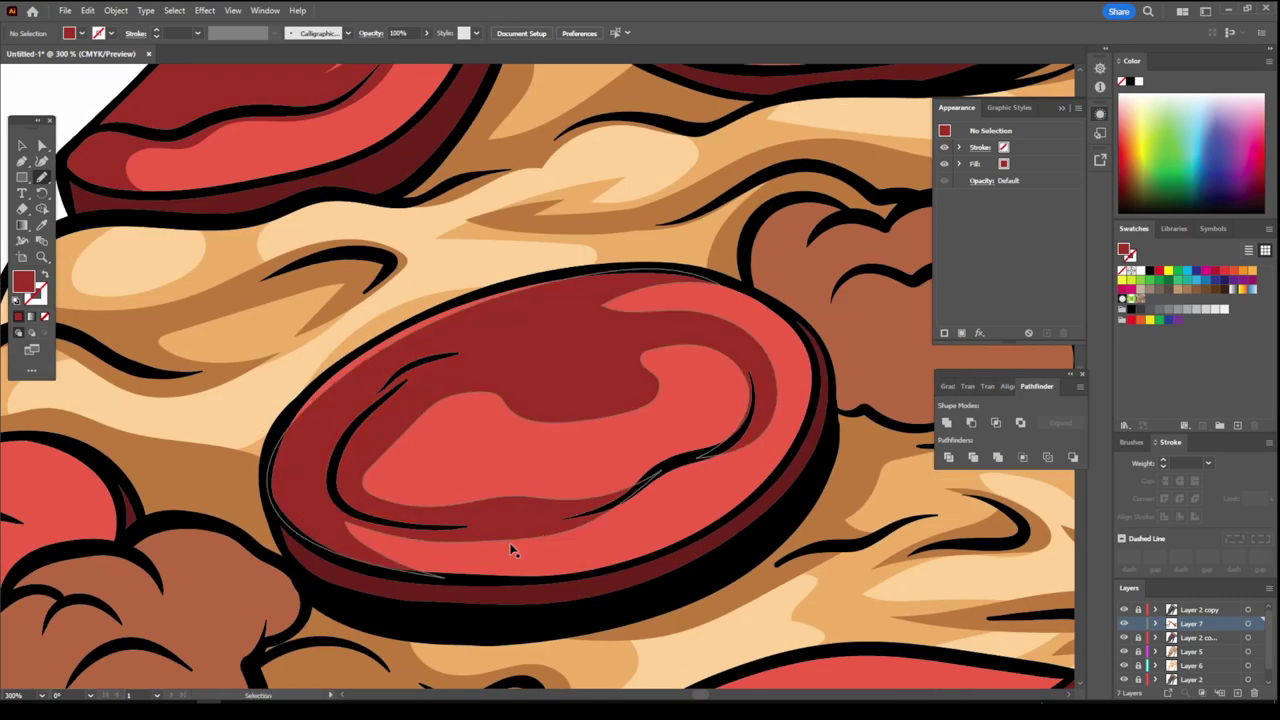
scroll(512, 549, down, 2)
scroll(500, 543, up, 2)
- Add dark shading to two more pepperoni slices
drag(192, 497, 297, 637)
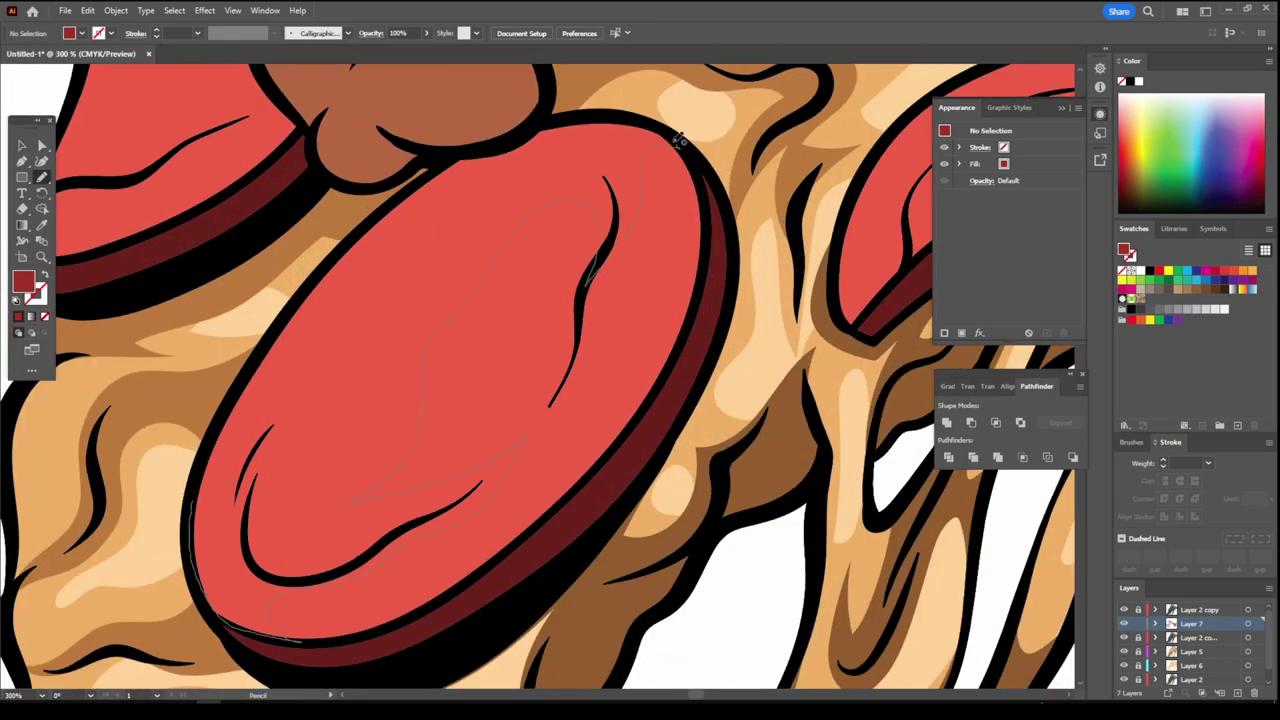
drag(678, 140, 320, 275)
scroll(320, 280, down, 2)
scroll(293, 605, up, 2)
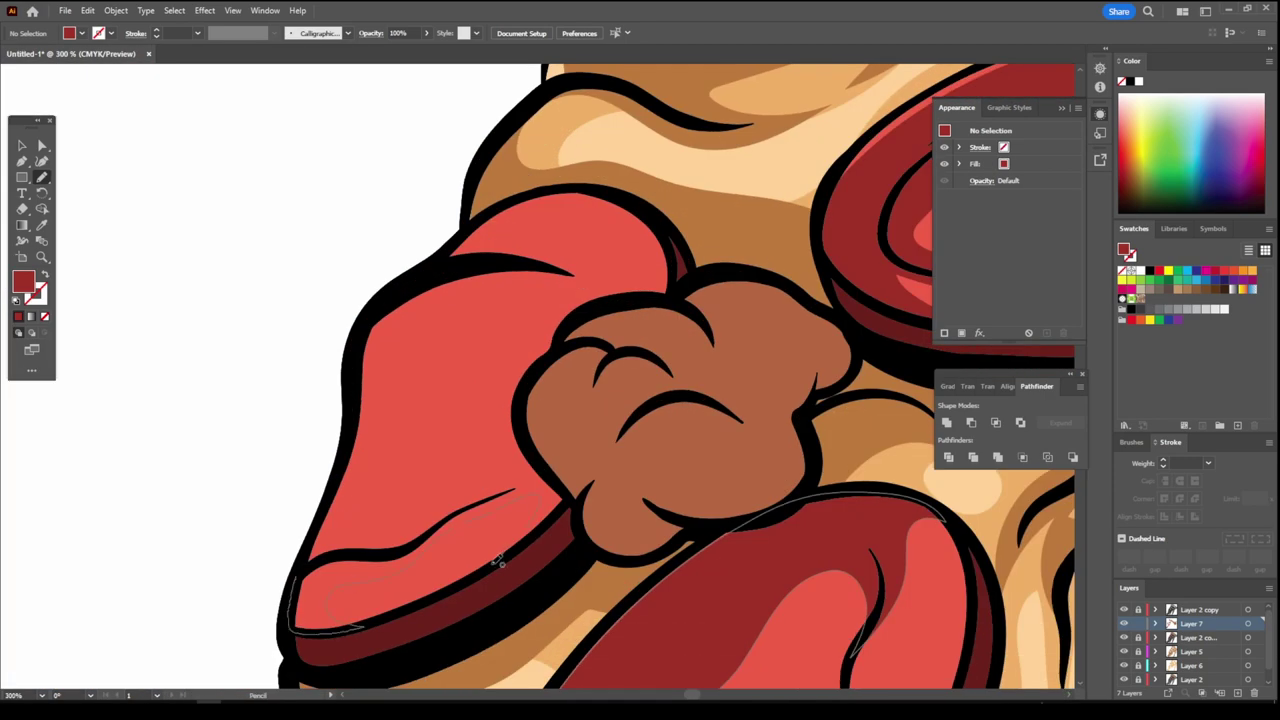
drag(610, 278, 590, 192)
scroll(470, 435, down, 3)
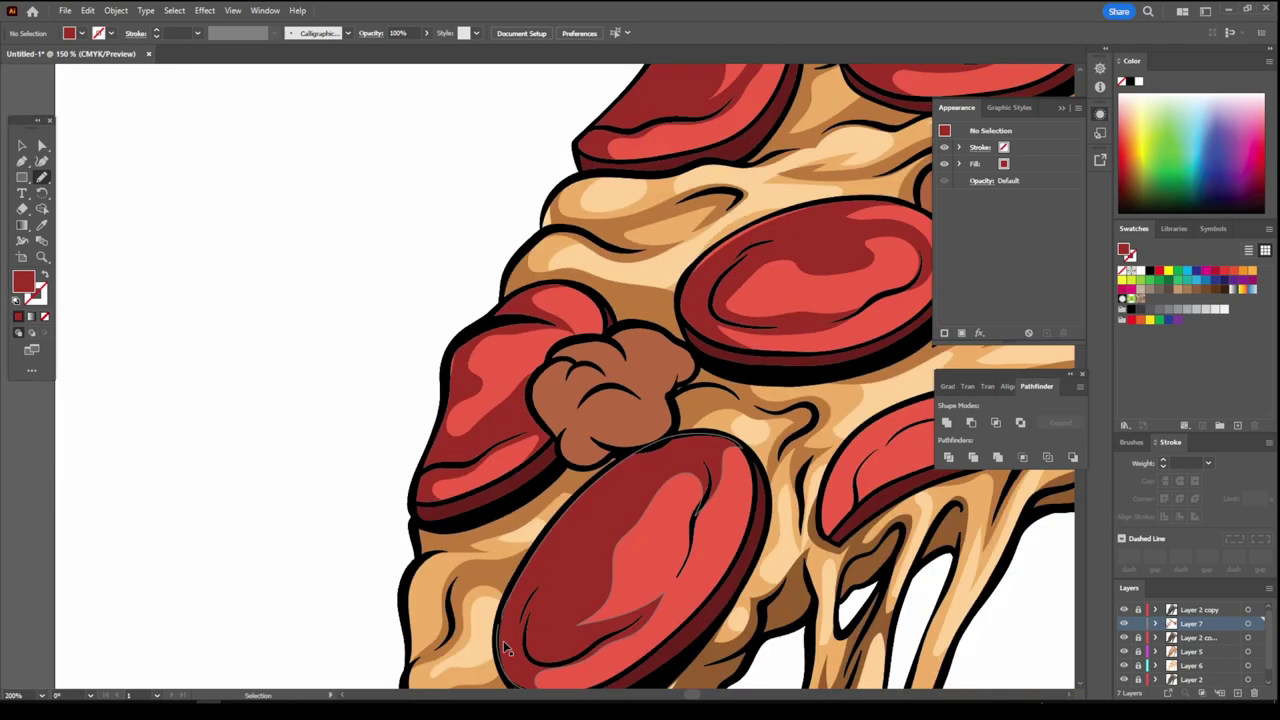
scroll(490, 520, down, 2)
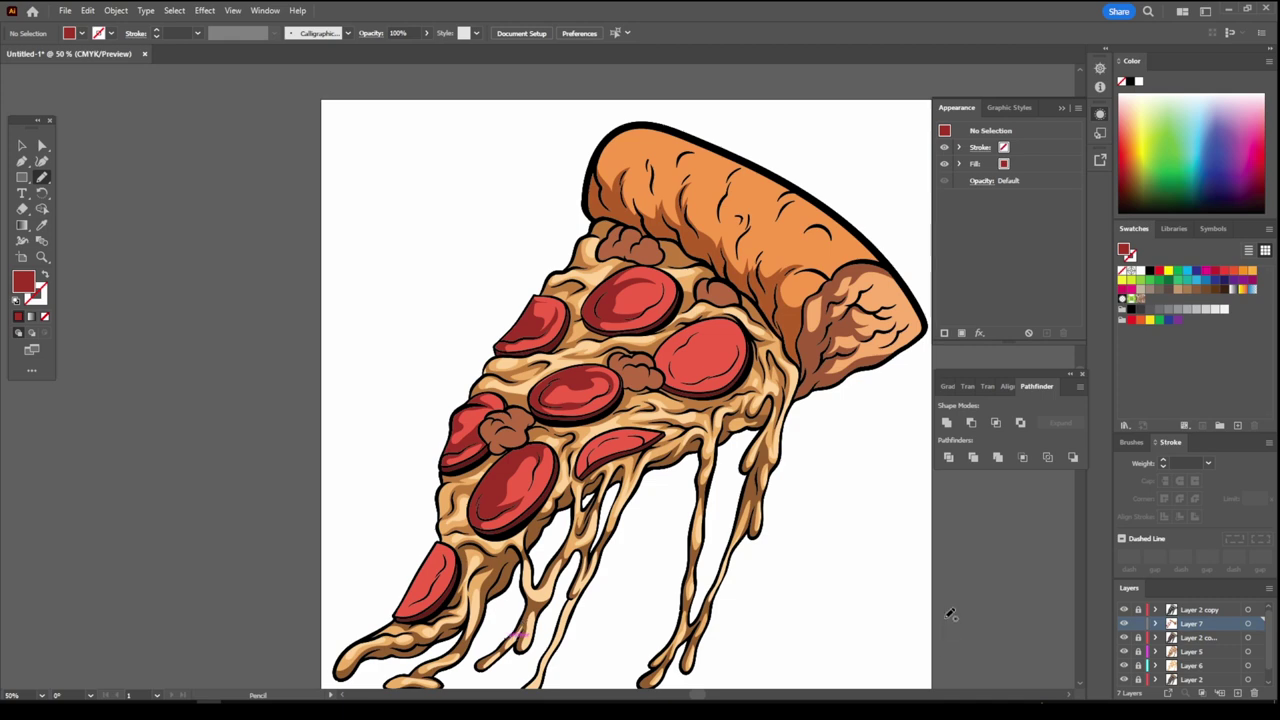
scroll(900, 509, up, 2)
scroll(443, 523, up, 3)
- Shade the lower edges of the remaining two pepperoni slices
drag(404, 510, 551, 590)
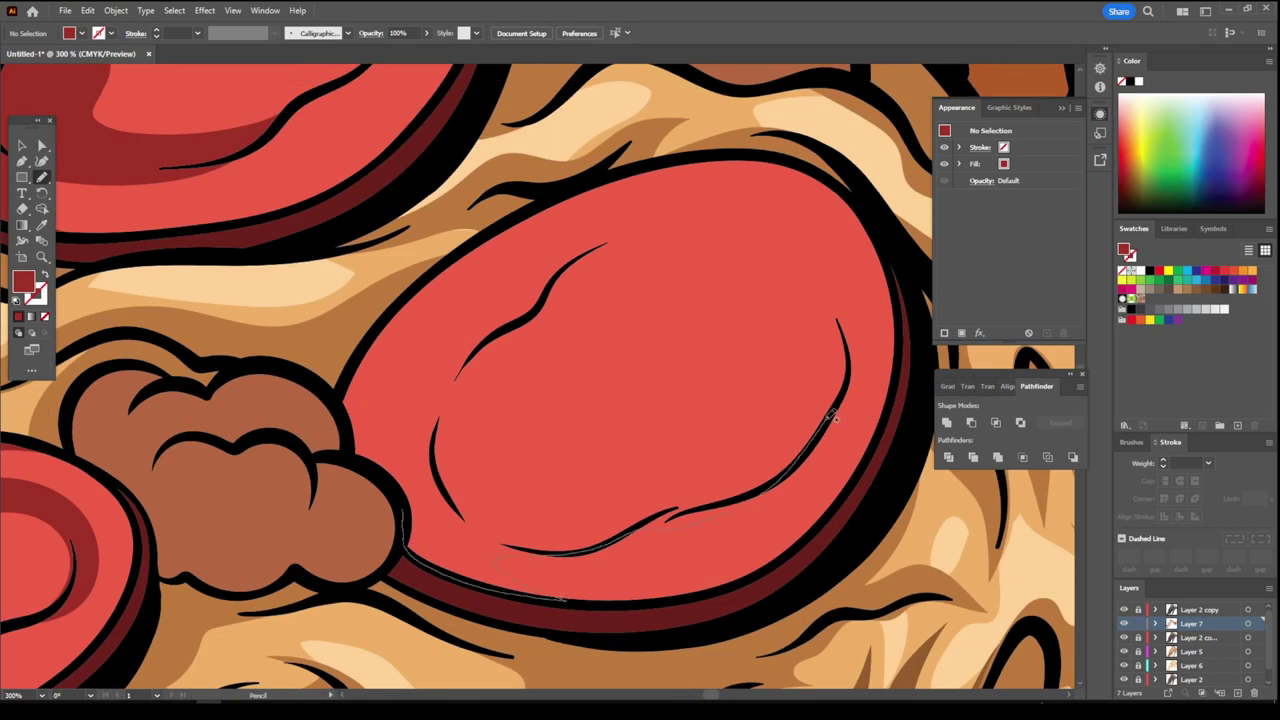
key(ctrl+0)
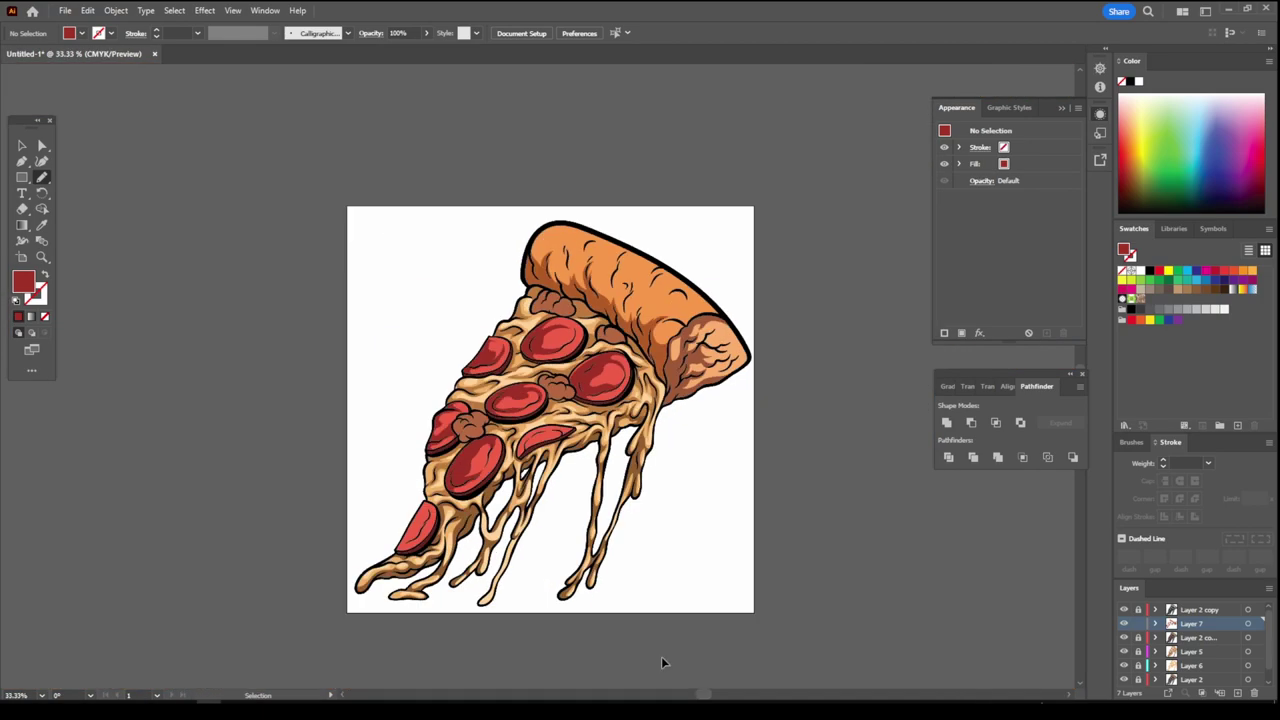
scroll(258, 628, up, 3)
scroll(258, 628, up, 2)
drag(257, 628, 492, 436)
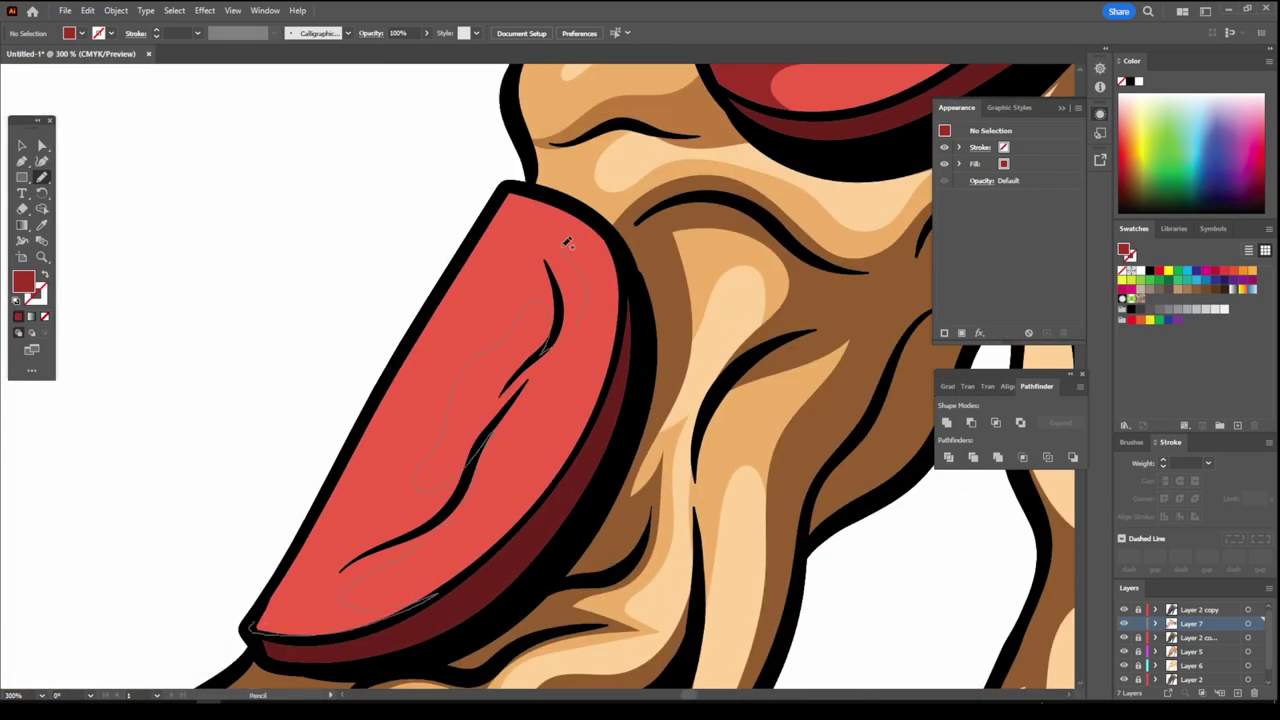
key(ctrl+0)
scroll(287, 560, up, 5)
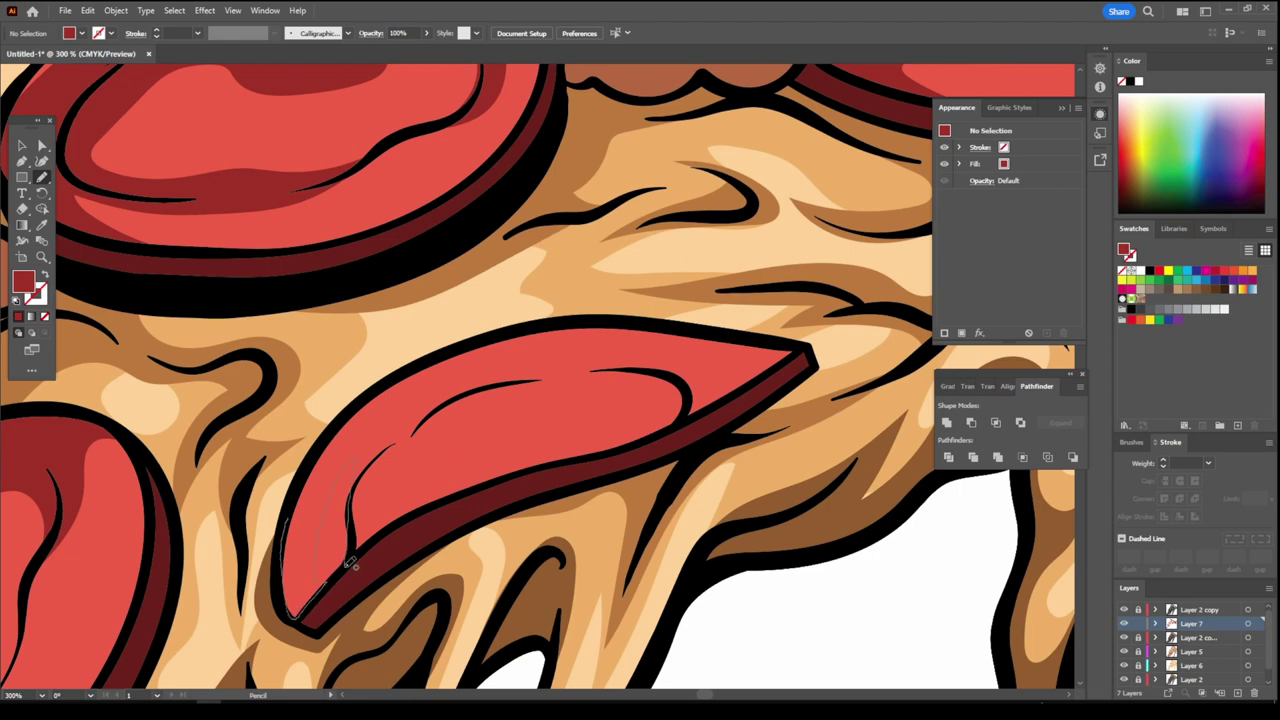
key(ctrl+0)
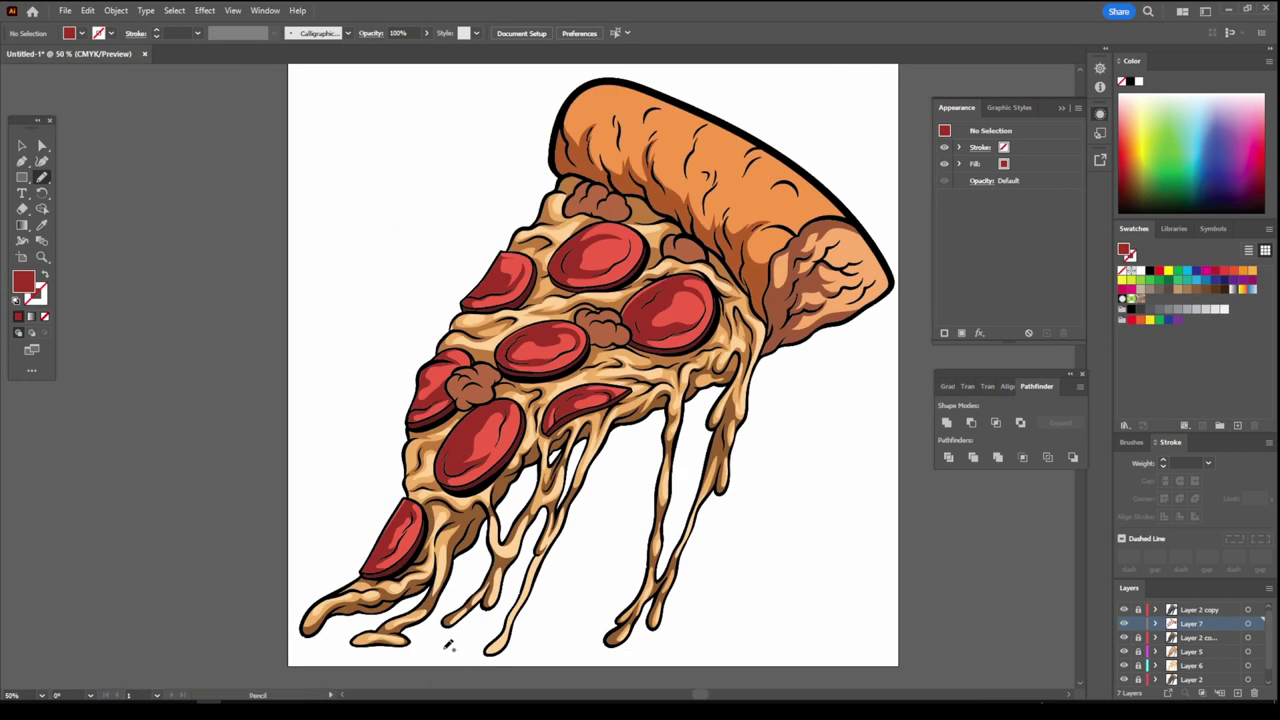
scroll(604, 315, up, 6)
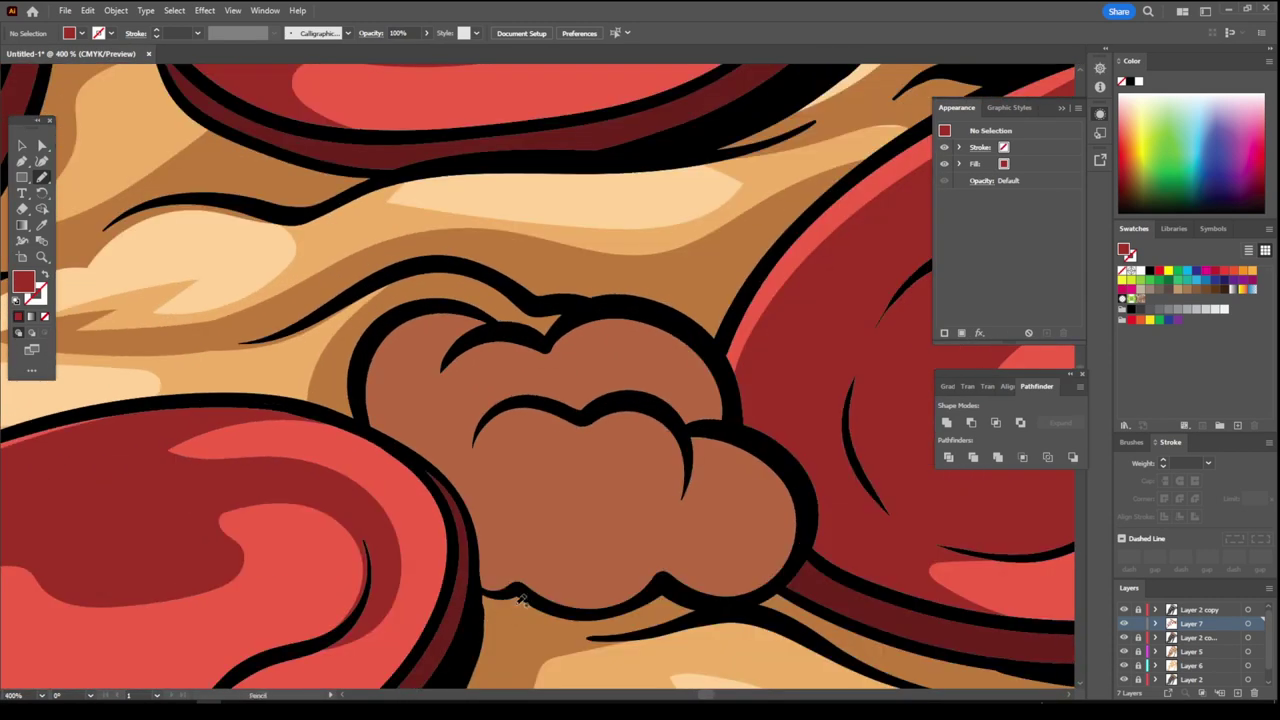
- Sample the sausage brown and darken it in the Color Picker for shading
key(i)
double_click(22, 282)
click(958, 487)
key(Return)
- Draw a dark brown Pencil shading shape along the first sausage's lower edge
key(n)
drag(519, 577, 779, 462)
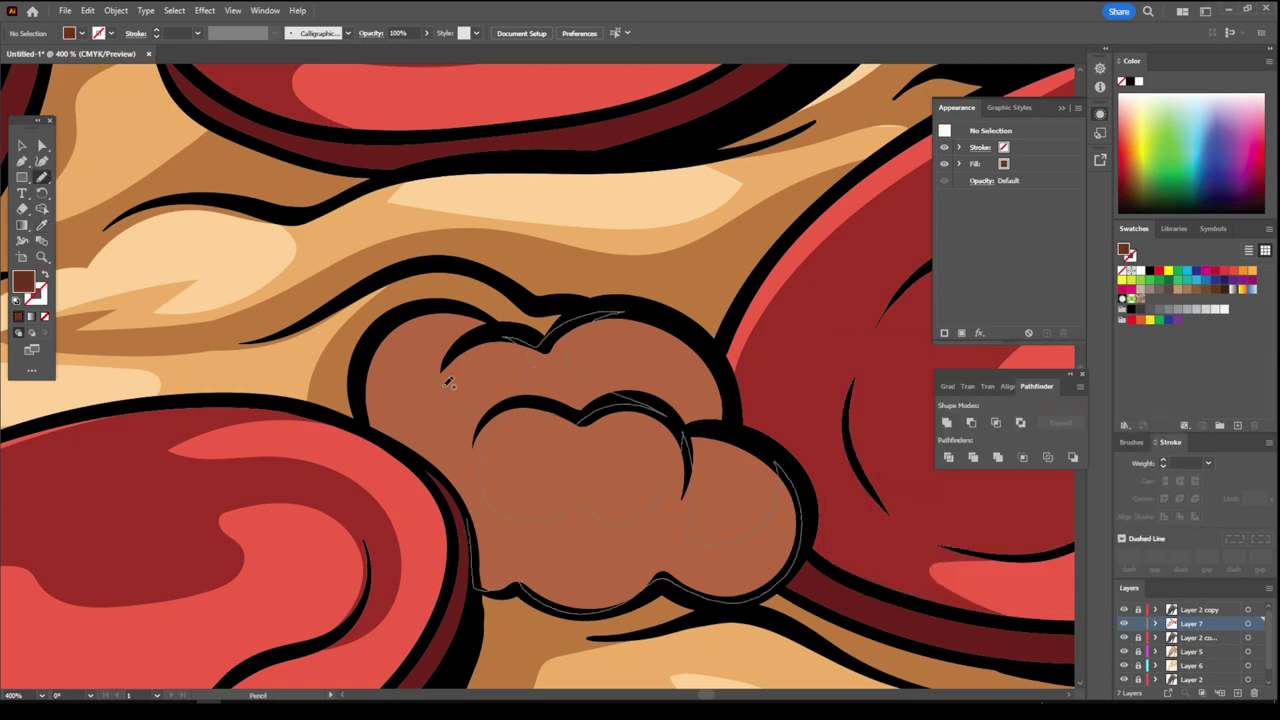
key(ctrl+0)
scroll(748, 500, up, 6)
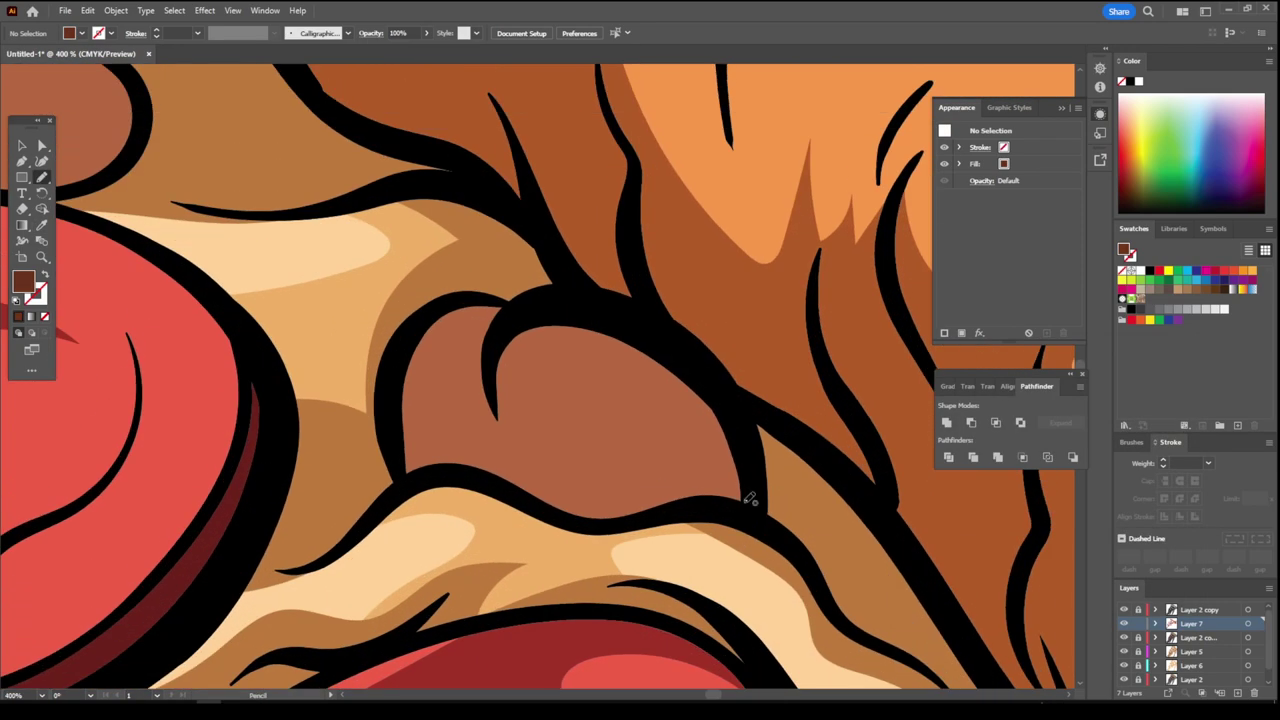
drag(478, 410, 606, 523)
key(ctrl+0)
scroll(643, 620, up, 7)
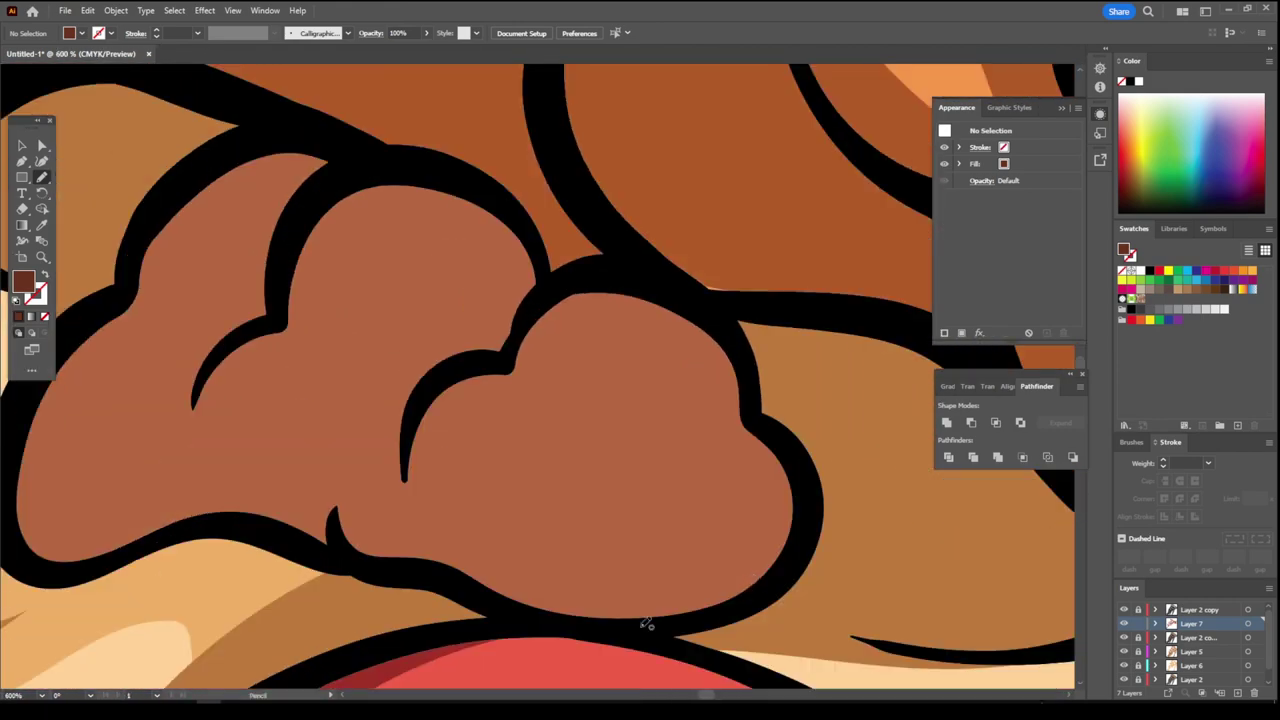
- Add dark brown shading shapes along the edges of two more sausage pieces
drag(643, 620, 608, 295)
drag(510, 357, 193, 338)
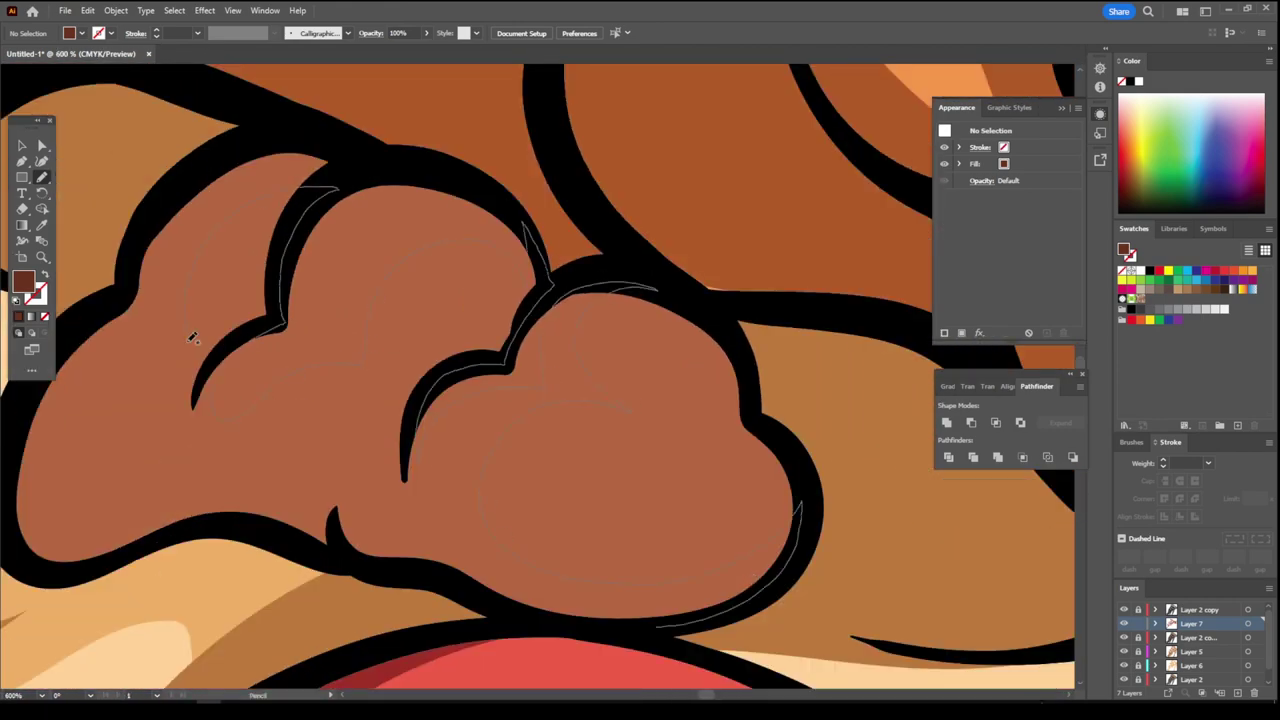
drag(343, 548, 340, 545)
key(ctrl+0)
scroll(763, 614, up, 6)
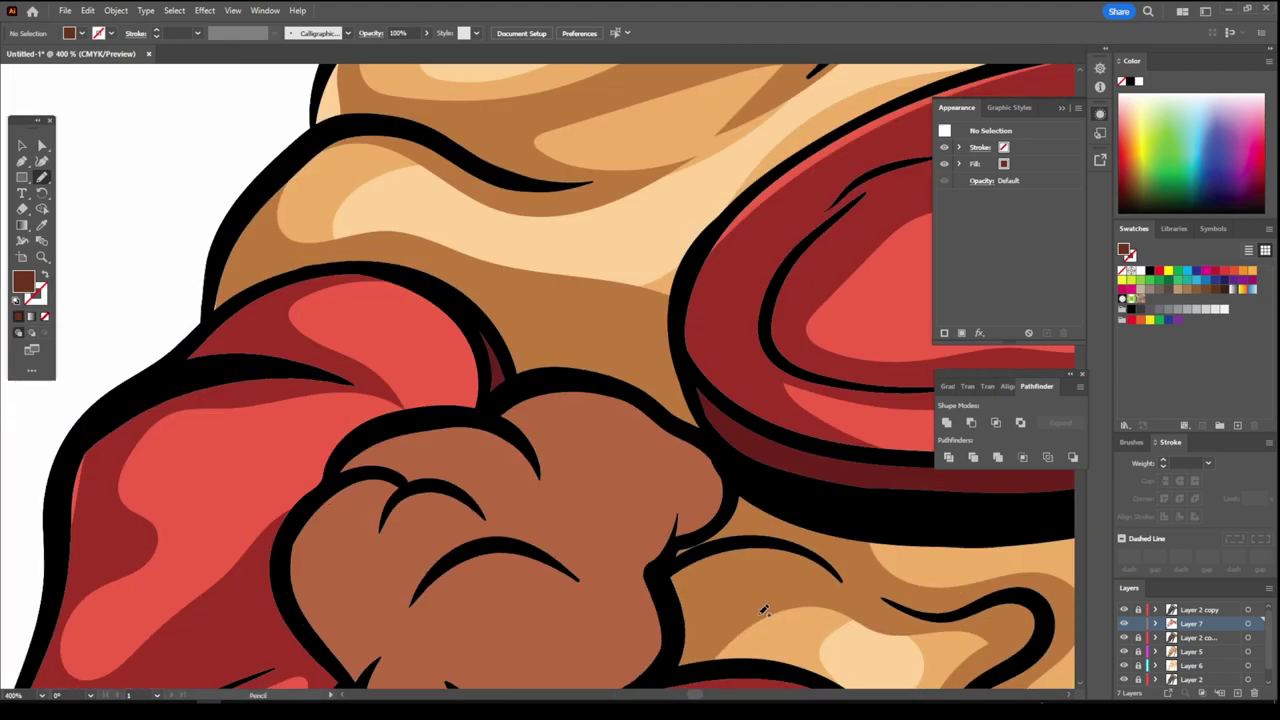
drag(763, 609, 527, 607)
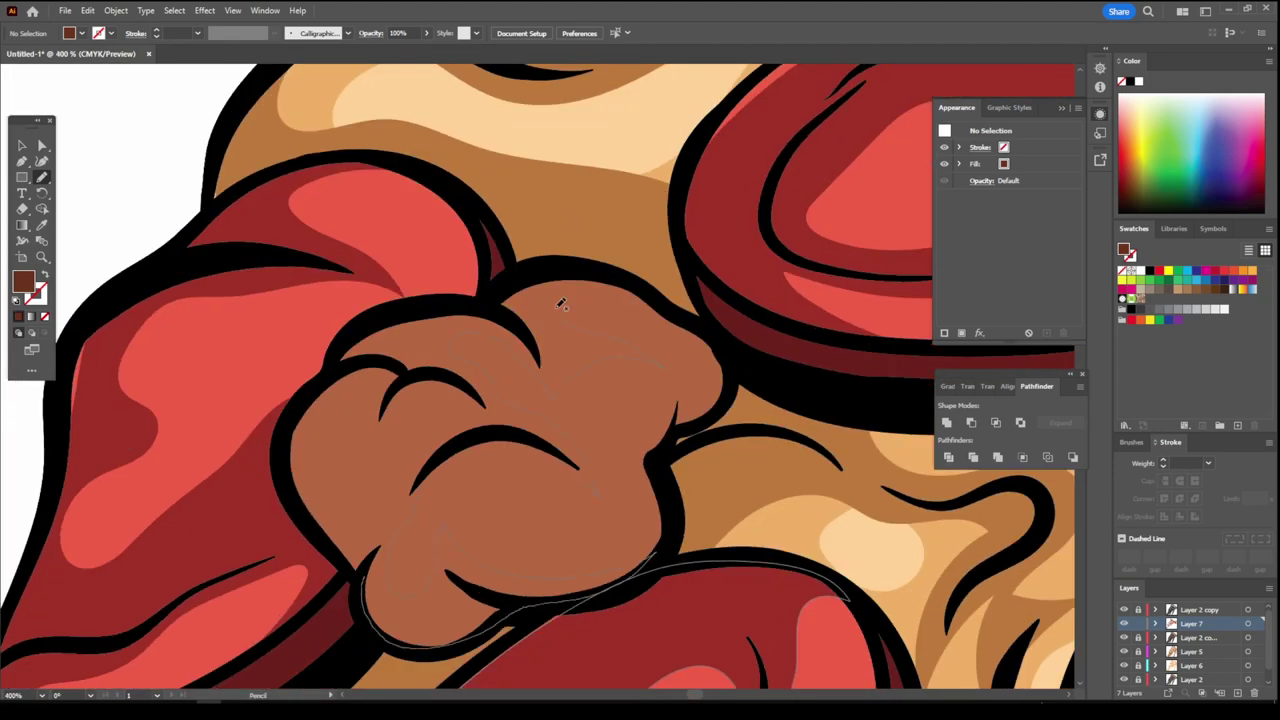
drag(562, 304, 326, 407)
key(ctrl+0)
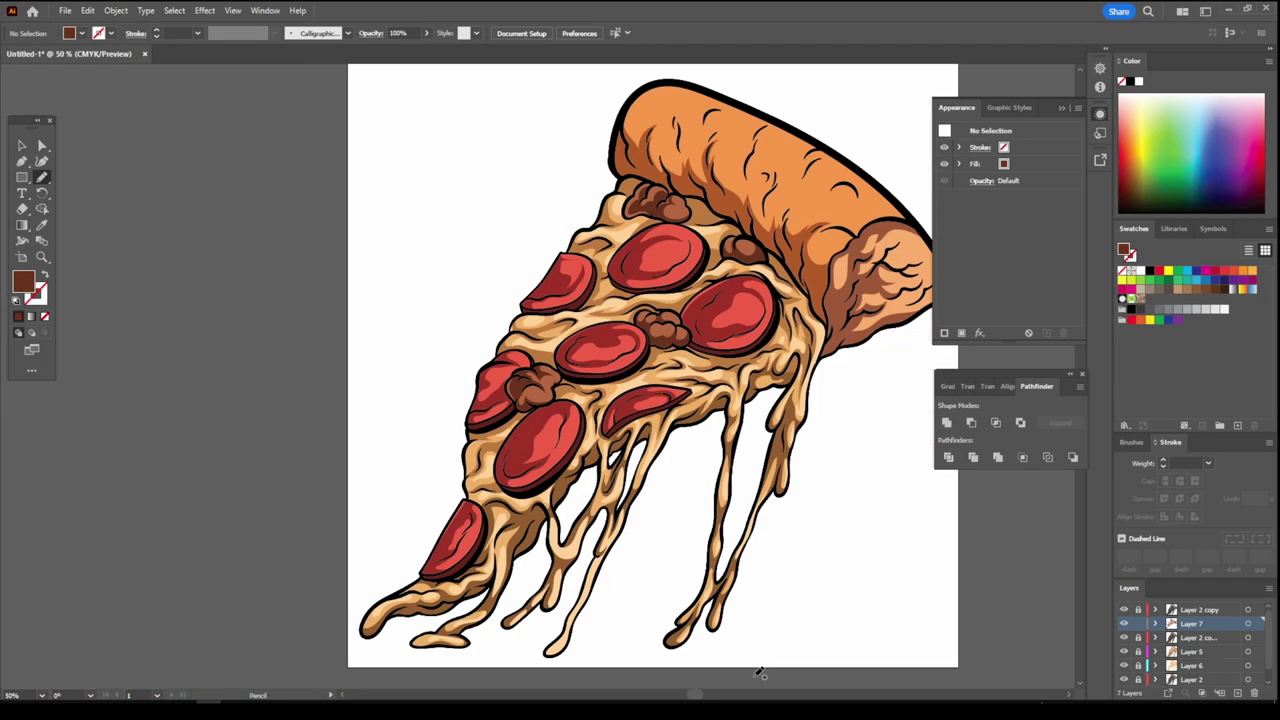
- Zoom in on a pepperoni slice and sample a dark red for its shading
scroll(760, 675, right, 3)
key(ctrl+minus)
key(ctrl+equal)
key(ctrl+equal)
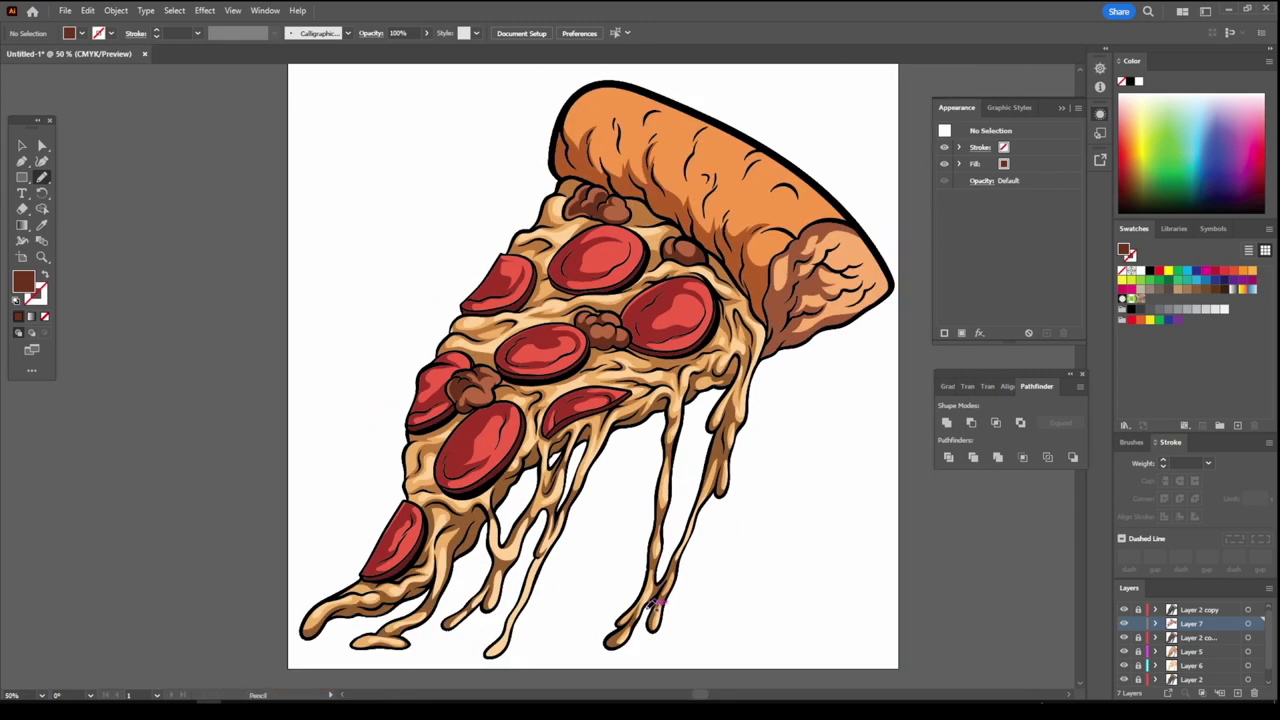
key(ctrl+equal)
key(ctrl+equal)
key(ctrl+equal)
- Trace dark red shading on the lower-left of the first three pepperoni slices
key(n)
drag(276, 516, 608, 80)
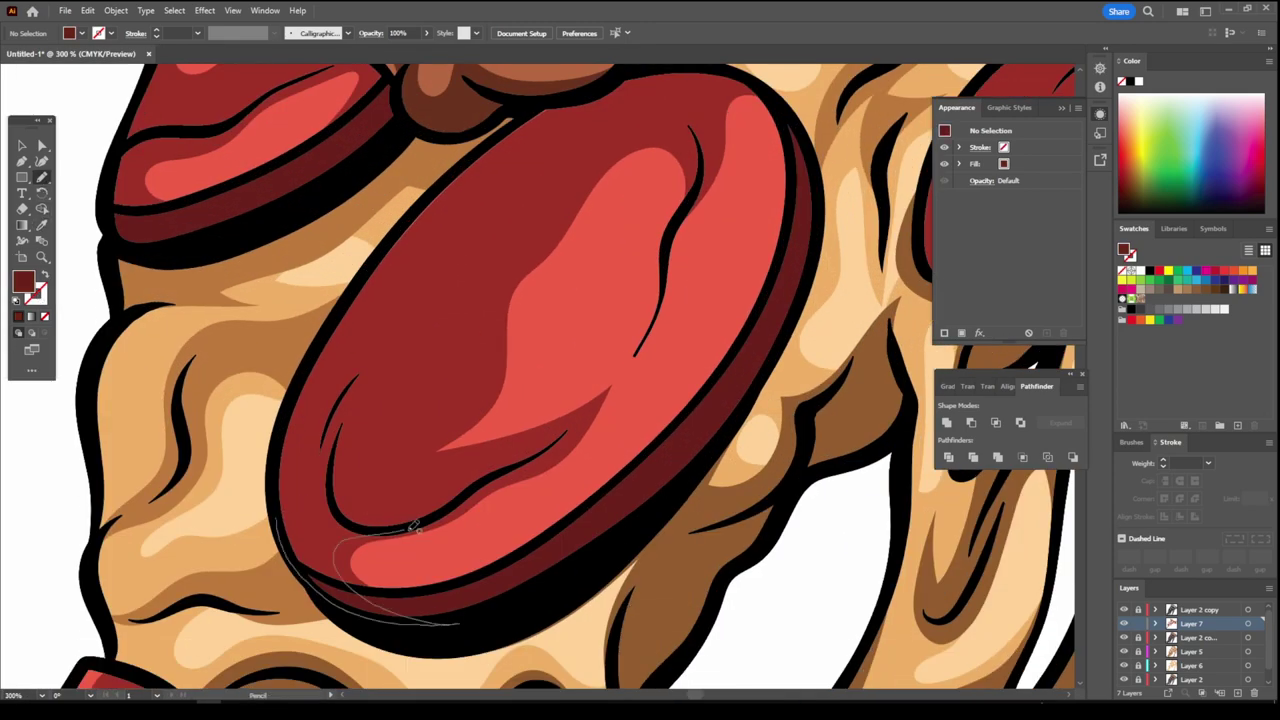
key(ctrl+minus)
key(ctrl+minus)
key(ctrl+minus)
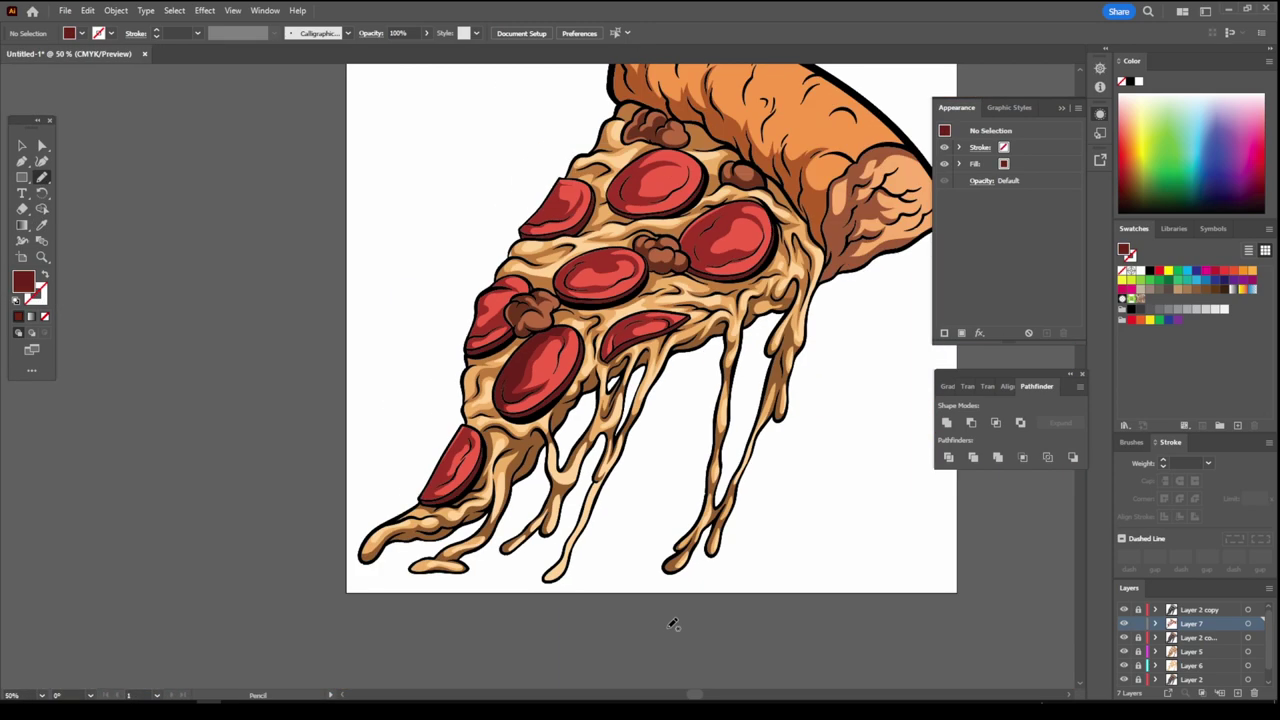
key(ctrl+equal)
key(ctrl+equal)
key(ctrl+equal)
mouse_move(256, 470)
mouse_down()
mouse_move(455, 512)
mouse_move(380, 330)
mouse_up()
key(ctrl+minus)
key(ctrl+minus)
key(ctrl+minus)
key(ctrl+equal)
key(ctrl+equal)
key(ctrl+equal)
mouse_move(243, 455)
mouse_down()
mouse_move(556, 370)
mouse_move(460, 185)
mouse_move(275, 415)
mouse_up()
- Shade two more pepperoni slices with dark red along their left edges
key(ctrl+minus)
key(ctrl+minus)
key(ctrl+equal)
key(ctrl+equal)
drag(320, 506, 470, 318)
key(ctrl+minus)
key(ctrl+minus)
key(ctrl+minus)
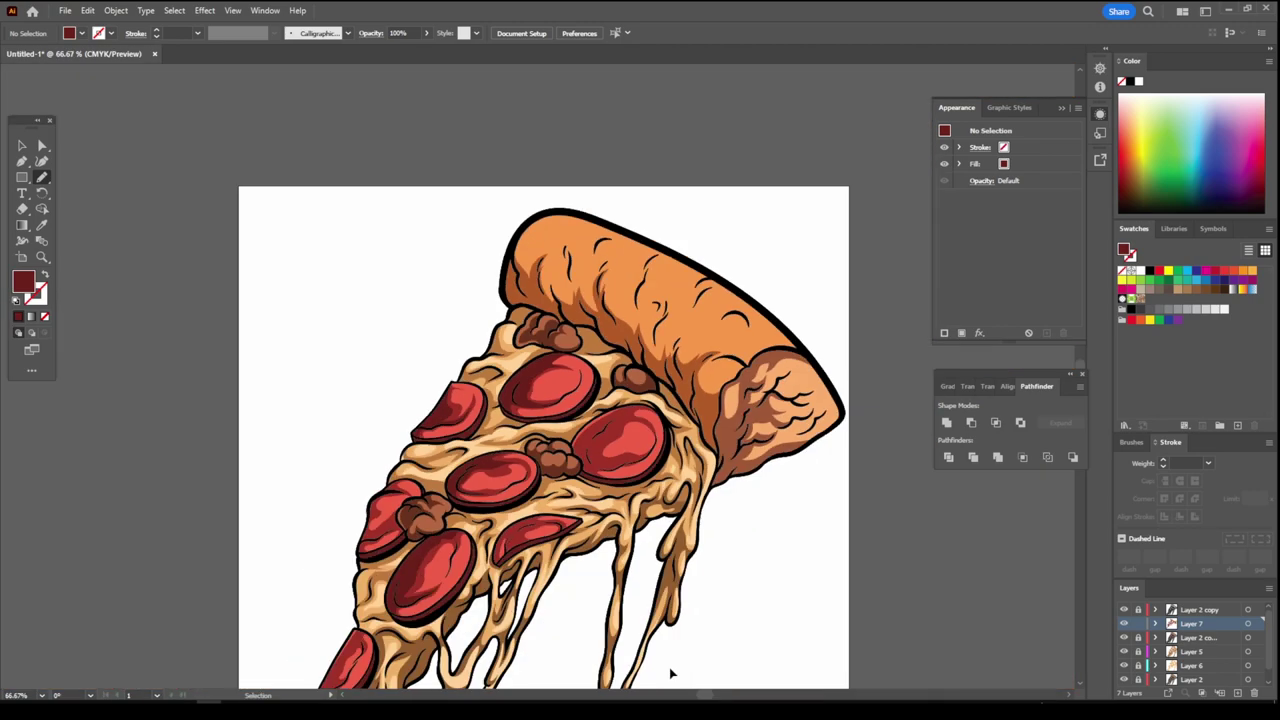
key(ctrl+equal)
key(ctrl+equal)
key(ctrl+equal)
mouse_move(295, 600)
mouse_down()
mouse_move(298, 510)
mouse_move(345, 395)
mouse_up()
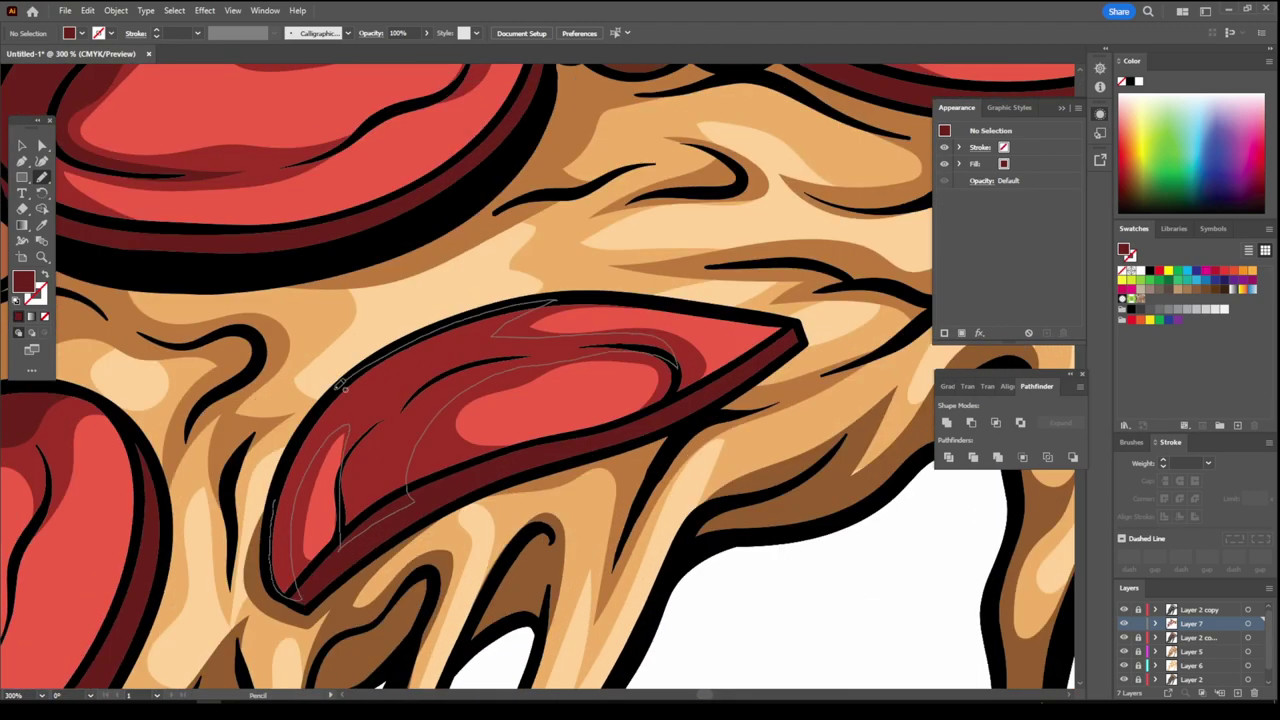
key(ctrl+minus)
key(ctrl+minus)
key(ctrl+minus)
key(ctrl+equal)
key(ctrl+equal)
key(ctrl+equal)
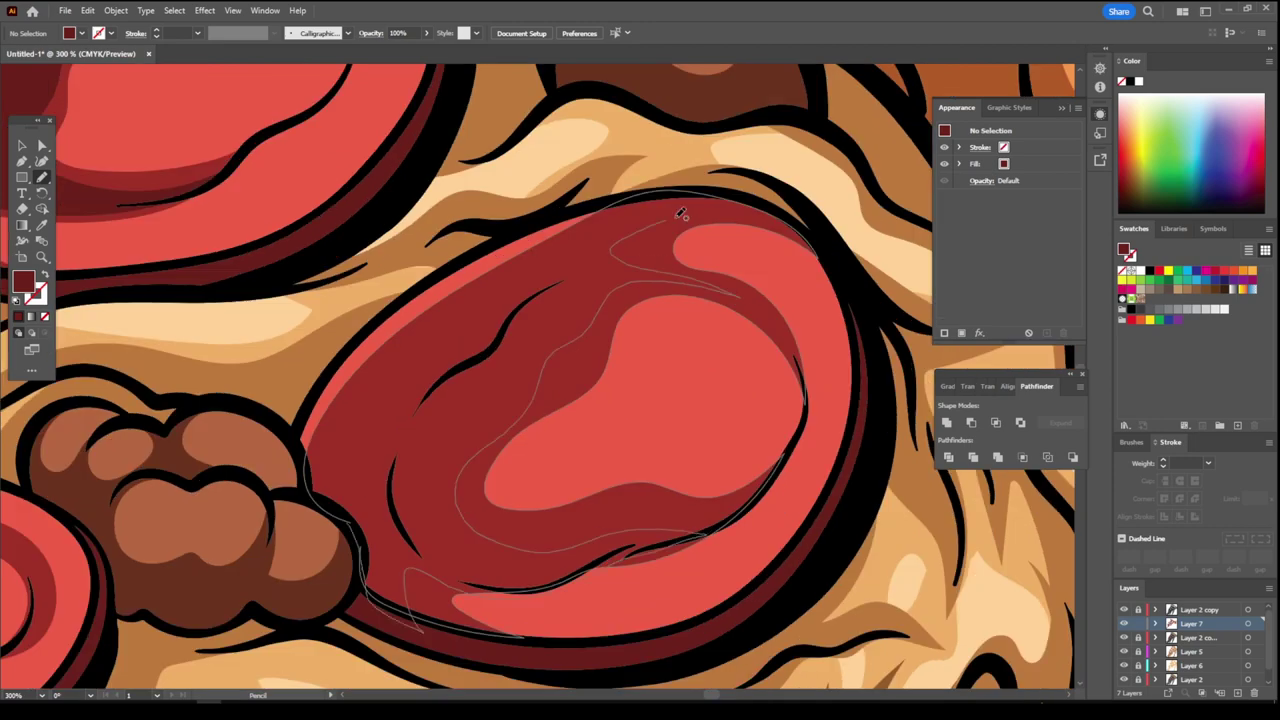
- Darken the left edges of the last pepperoni slices, then view the whole pizza
mouse_move(352, 522)
mouse_down()
mouse_move(352, 370)
mouse_move(436, 286)
mouse_up()
key(ctrl+minus)
key(ctrl+minus)
key(ctrl+minus)
key(ctrl+equal)
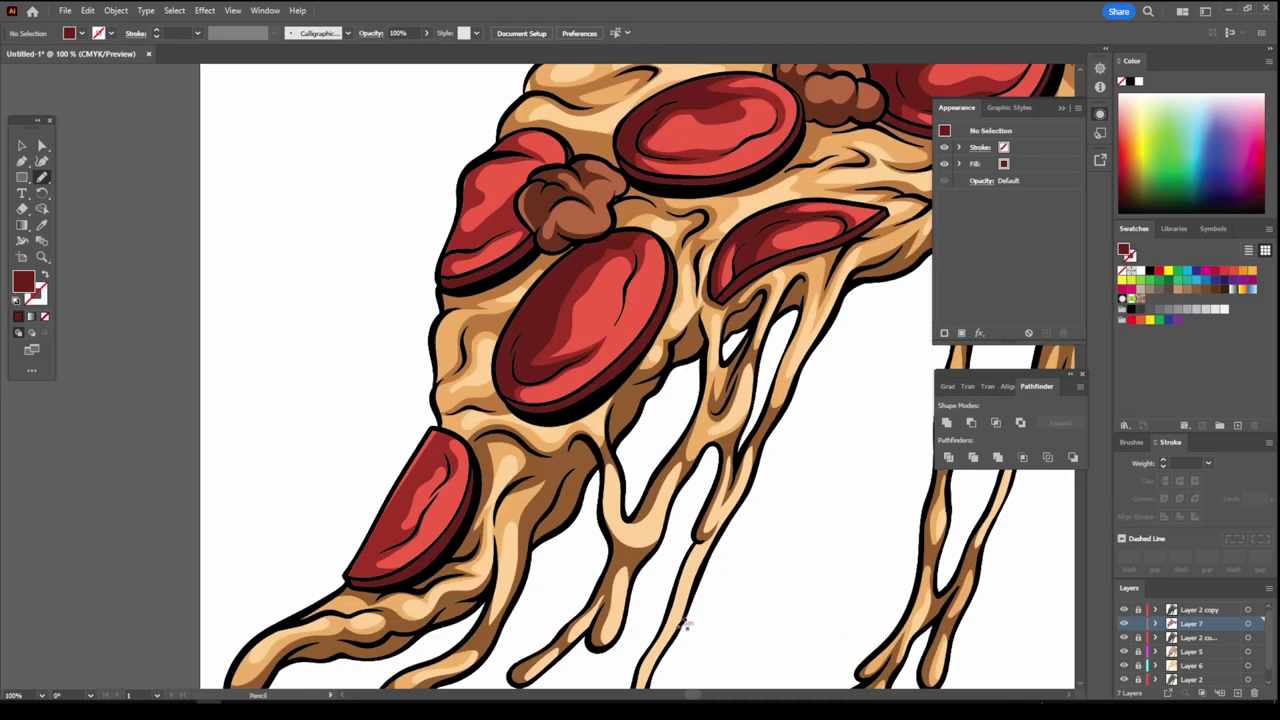
key(ctrl+equal)
key(ctrl+equal)
mouse_move(271, 590)
mouse_down()
mouse_move(418, 425)
mouse_move(525, 190)
mouse_up()
key(ctrl+minus)
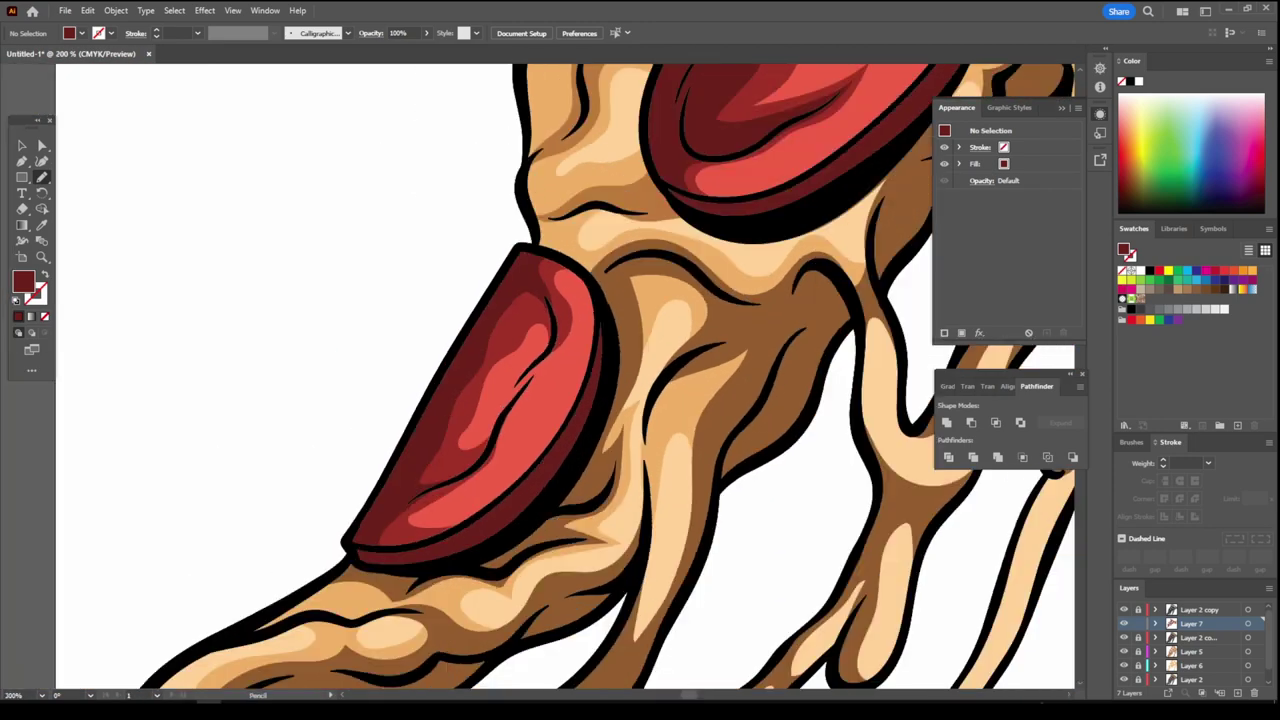
key(ctrl+minus)
key(ctrl+minus)
key(ctrl+minus)
- Add a new layer and draw a lighter red highlight on the first pepperoni
click(1237, 692)
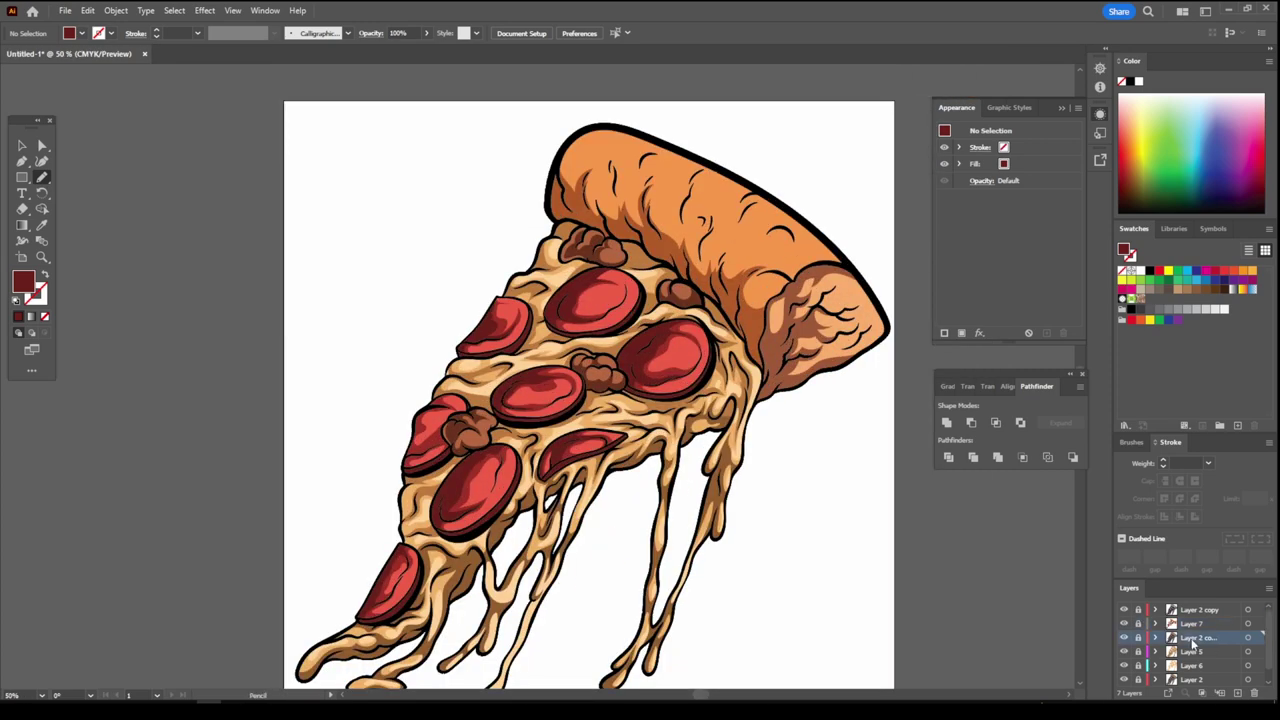
key(ctrl+minus)
key(ctrl+equal)
key(ctrl+equal)
key(ctrl+equal)
key(ctrl+equal)
key(ctrl+equal)
key(ctrl+equal)
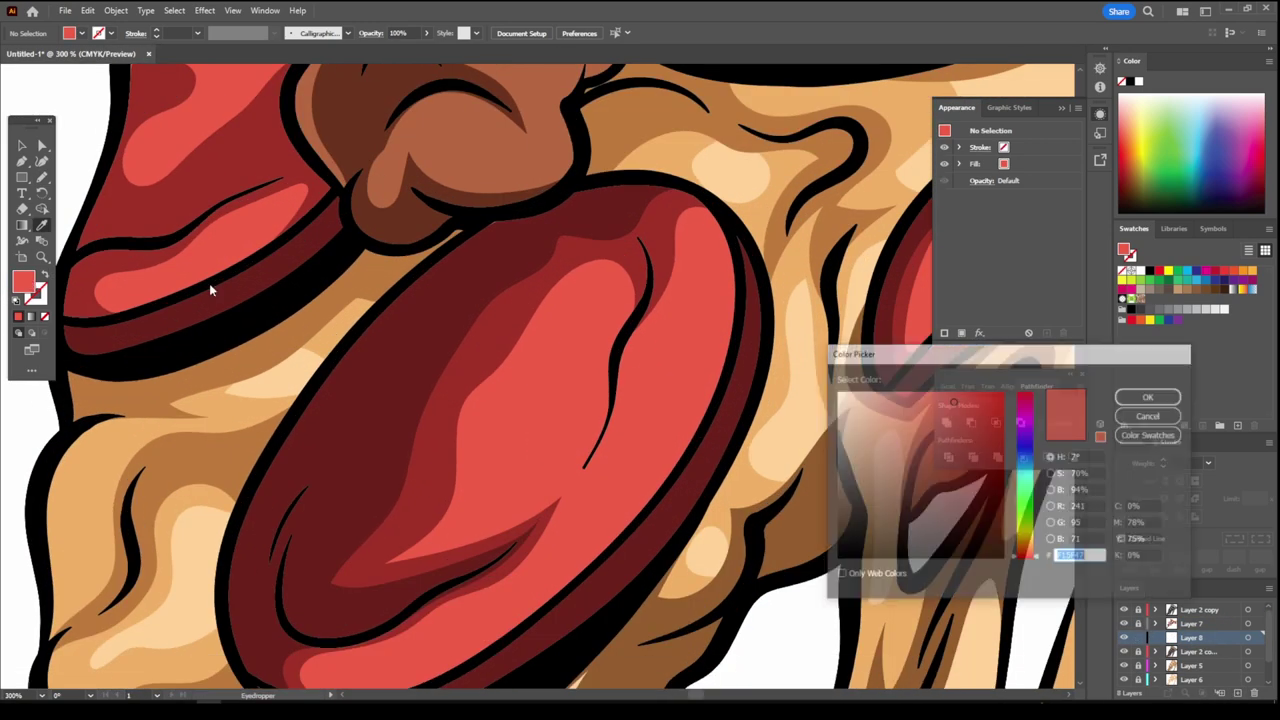
mouse_move(345, 585)
mouse_down()
mouse_move(574, 505)
mouse_move(523, 420)
mouse_up()
scroll(523, 420, down, 3)
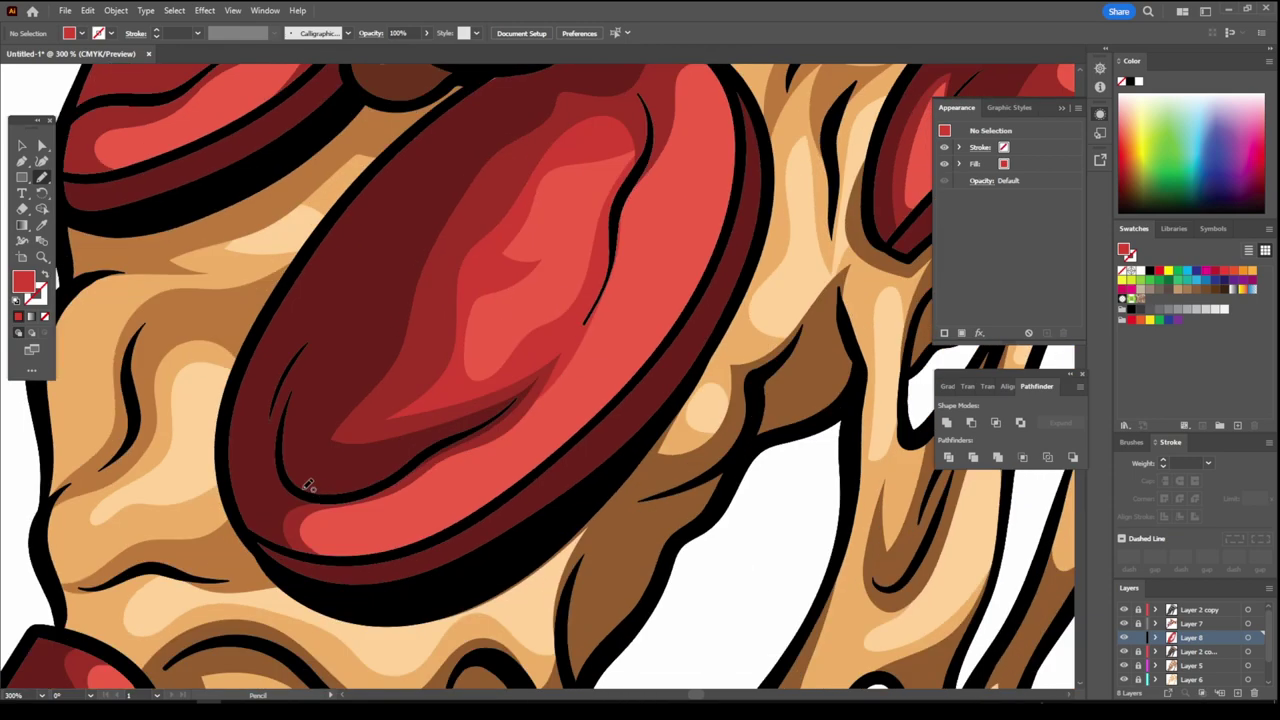
mouse_move(420, 510)
mouse_down()
mouse_move(646, 343)
mouse_move(717, 58)
mouse_up()
- Erase stray strokes on the pepperoni with the Eraser
key(ctrl+minus)
scroll(500, 400, up, 3)
key(shift+e)
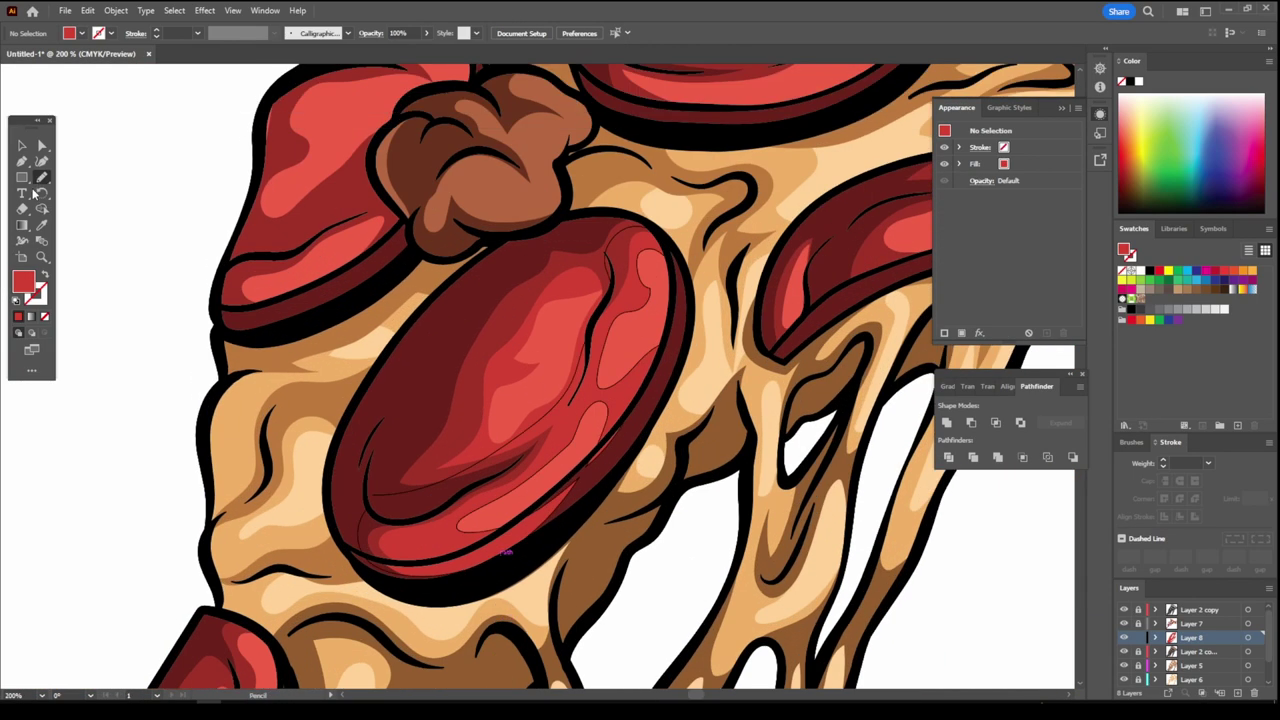
mouse_move(470, 490)
mouse_down()
mouse_move(630, 430)
mouse_move(500, 550)
mouse_up()
key(ctrl+0)
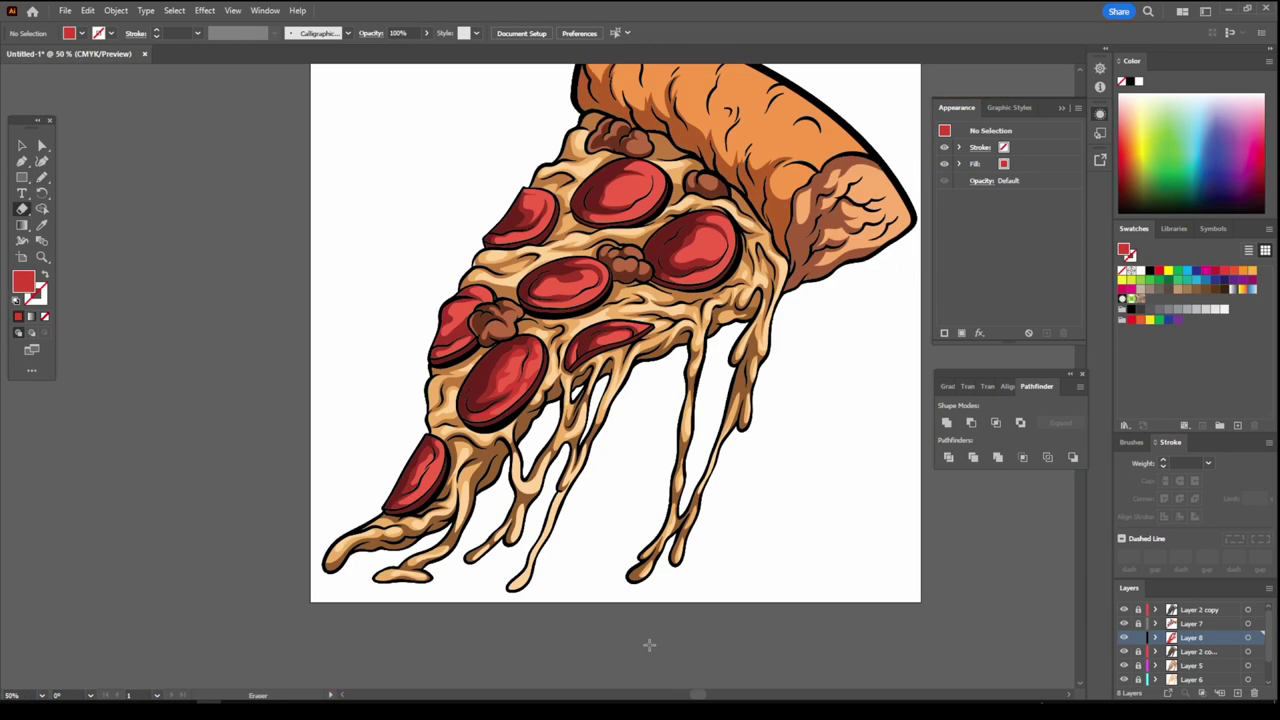
key(ctrl+equal)
key(ctrl+equal)
key(ctrl+equal)
- Draw red highlight strokes and shapes across the next pepperoni slice
key(n)
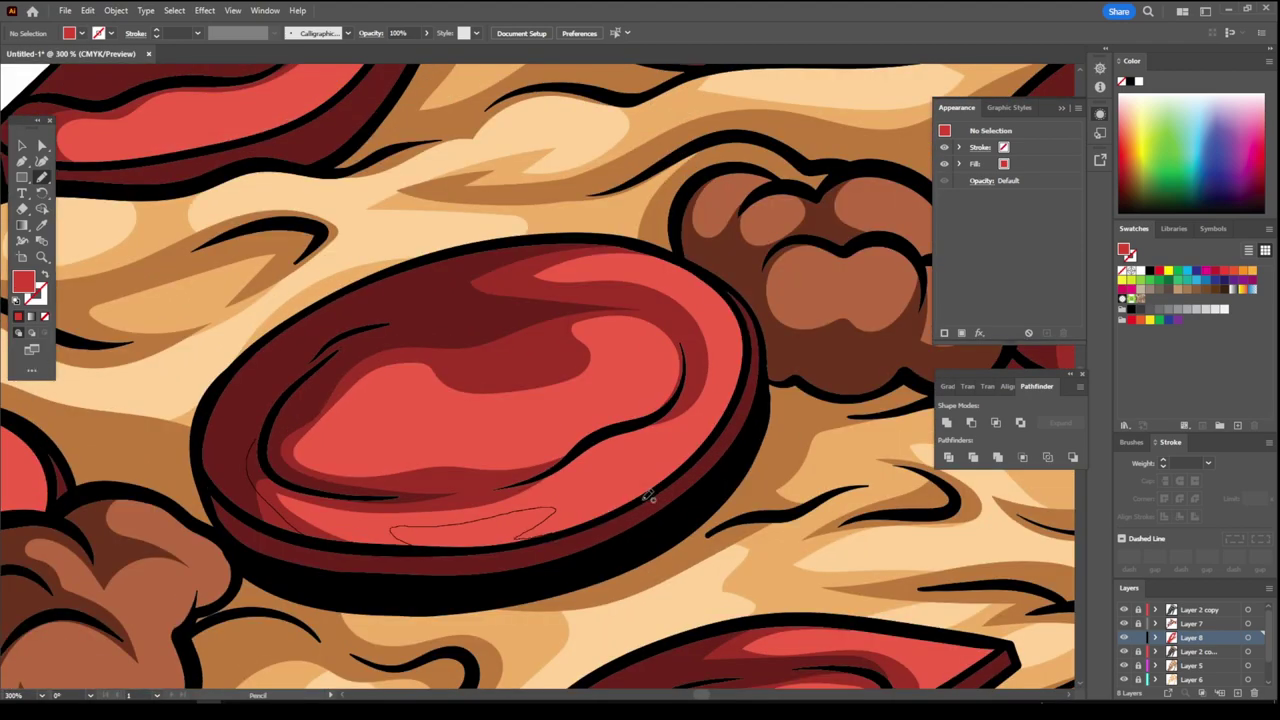
mouse_move(648, 497)
mouse_down()
mouse_move(695, 262)
mouse_move(345, 445)
mouse_up()
scroll(617, 645, down, 5)
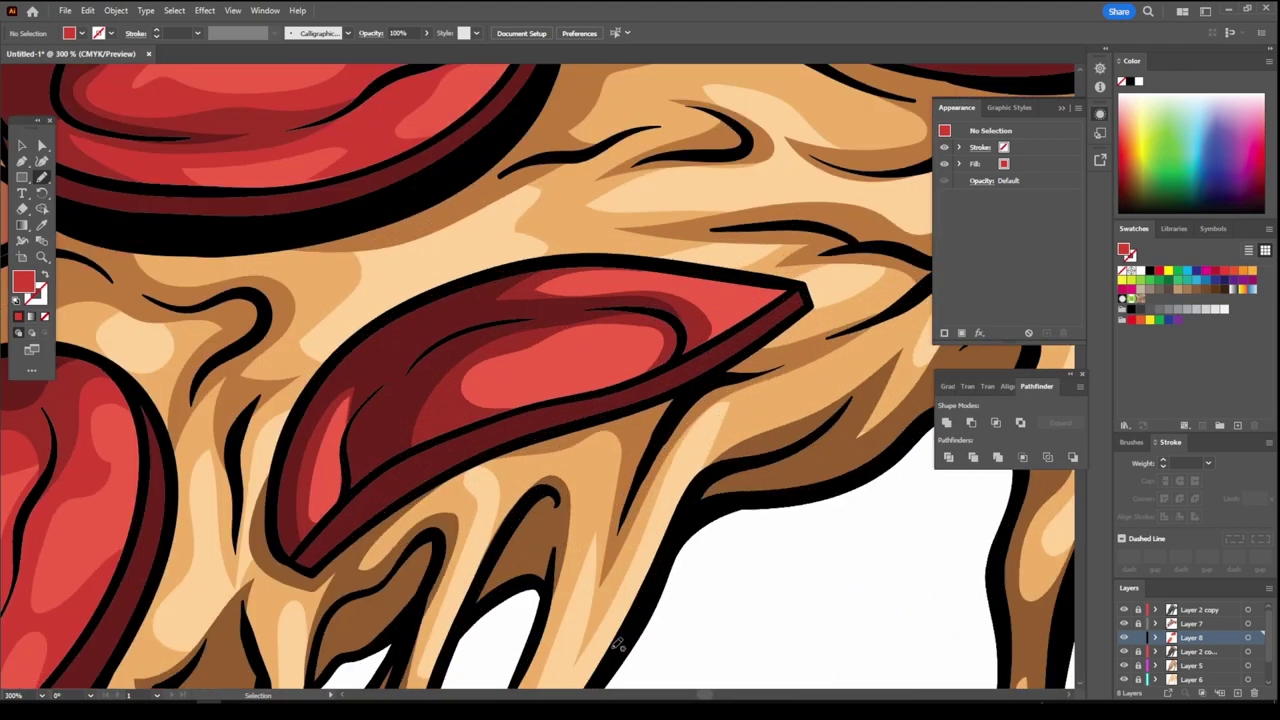
scroll(617, 645, up, 1)
drag(694, 371, 371, 543)
key(ctrl+minus)
key(ctrl+minus)
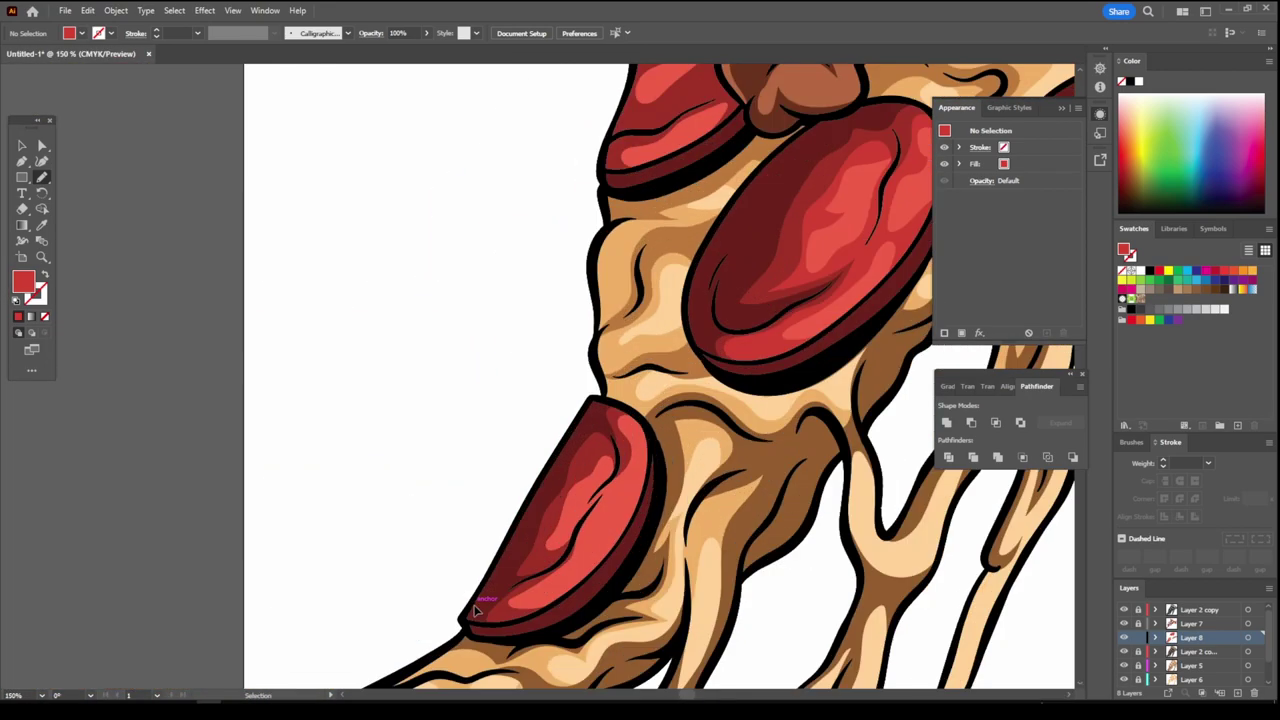
scroll(476, 610, up, 2)
- Add layered red highlight shapes on another pepperoni slice
mouse_move(474, 595)
mouse_down()
mouse_move(551, 571)
mouse_move(716, 343)
mouse_up()
scroll(686, 214, down, 3)
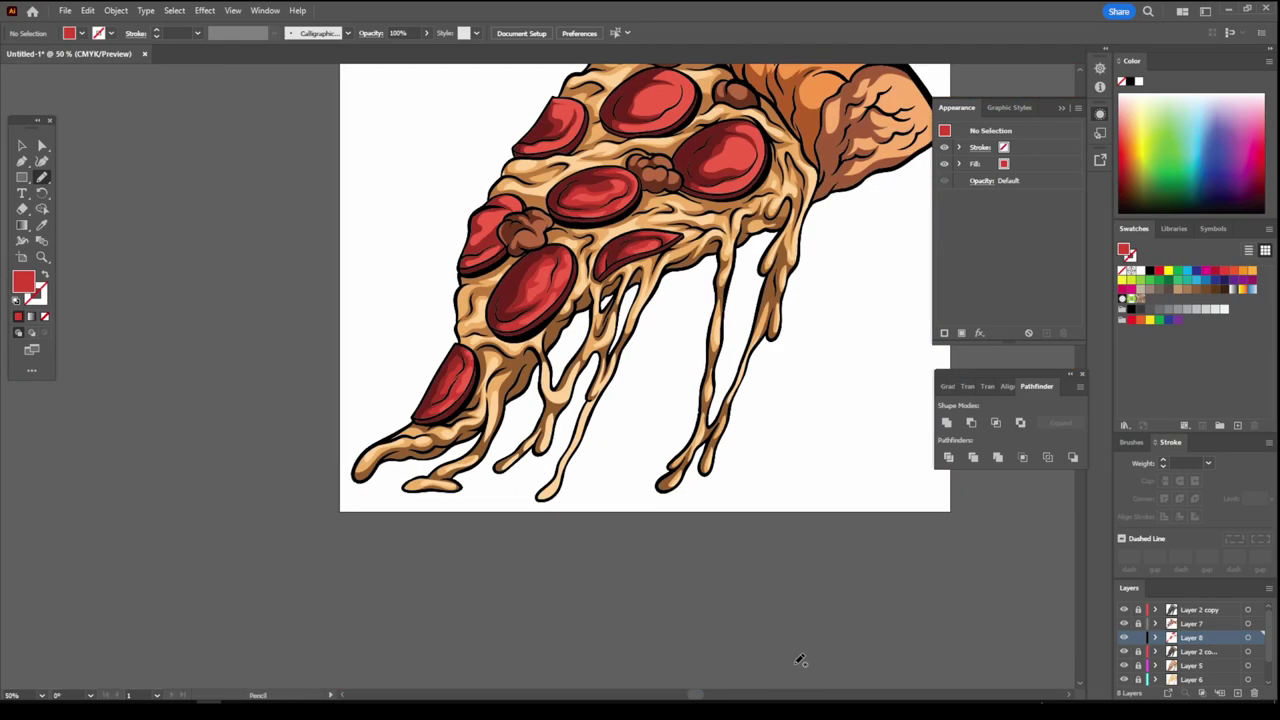
scroll(366, 590, up, 3)
scroll(477, 409, up, 2)
drag(412, 468, 560, 520)
mouse_move(618, 385)
mouse_down()
mouse_move(575, 390)
mouse_move(680, 290)
mouse_up()
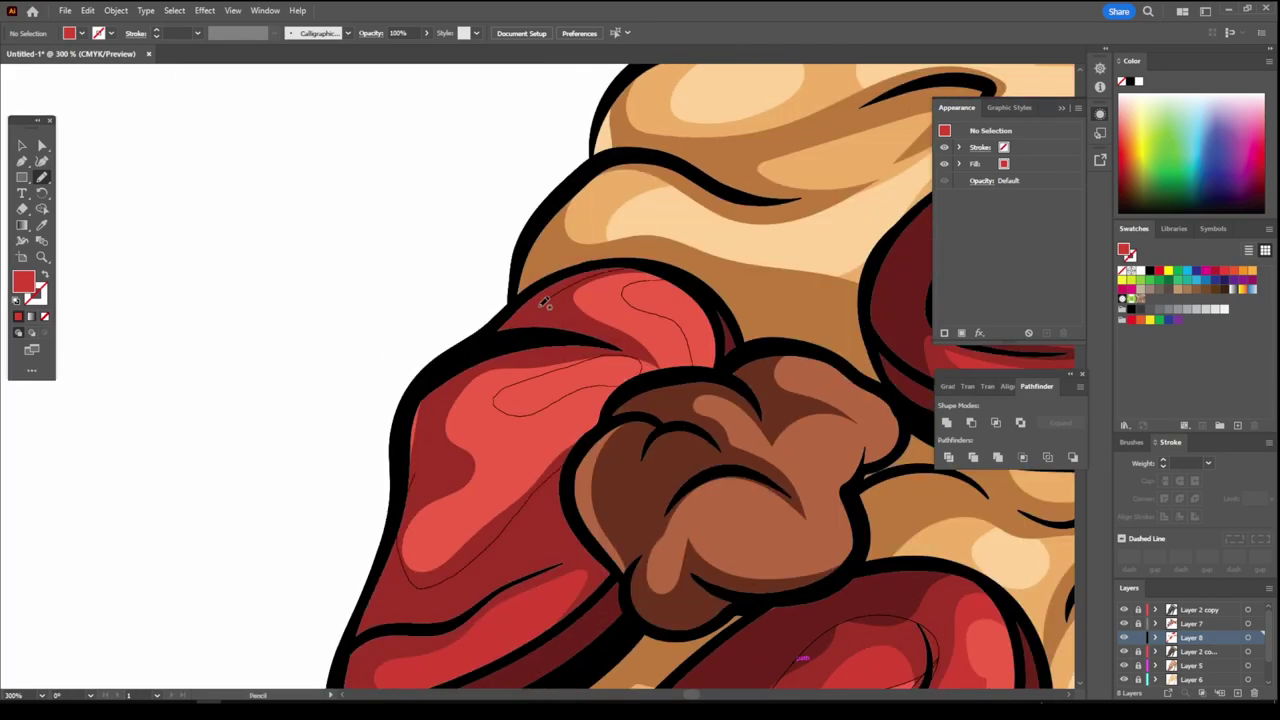
scroll(665, 658, down, 3)
scroll(266, 545, up, 3)
- Draw further highlight and shading shapes around the remaining pepperoni slices
drag(545, 524, 500, 257)
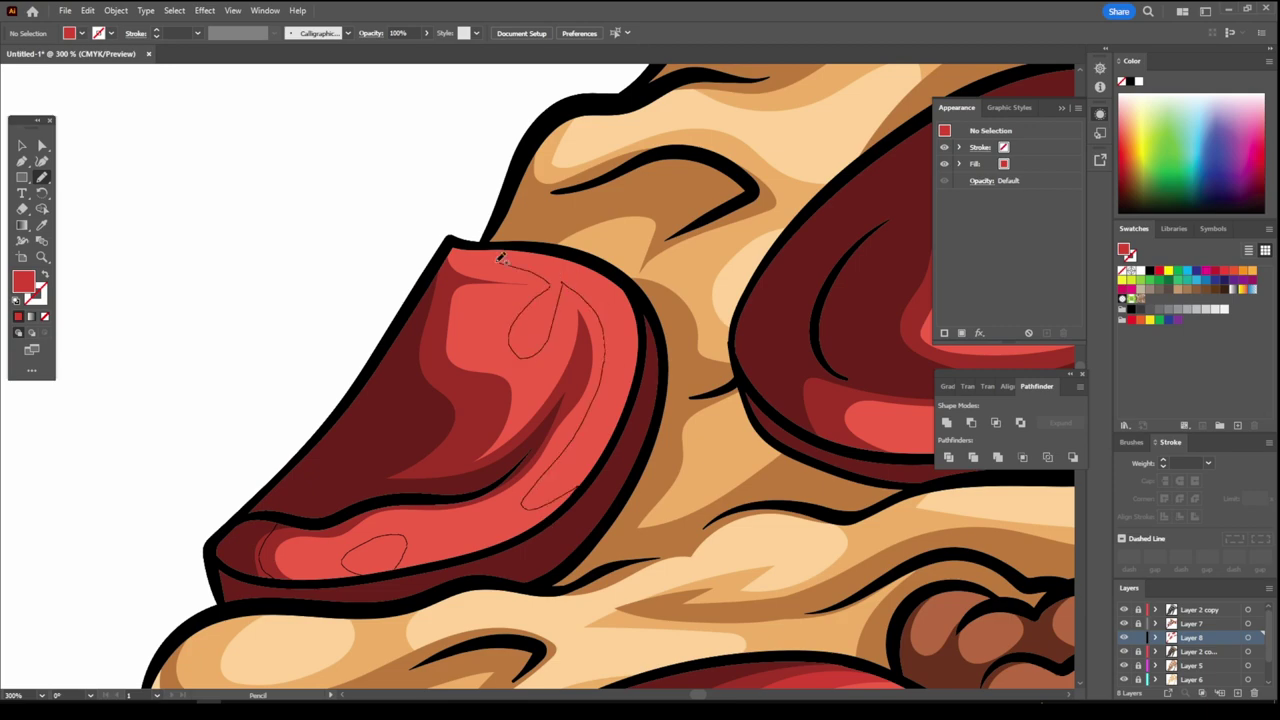
scroll(480, 300, down, 2)
scroll(256, 443, up, 2)
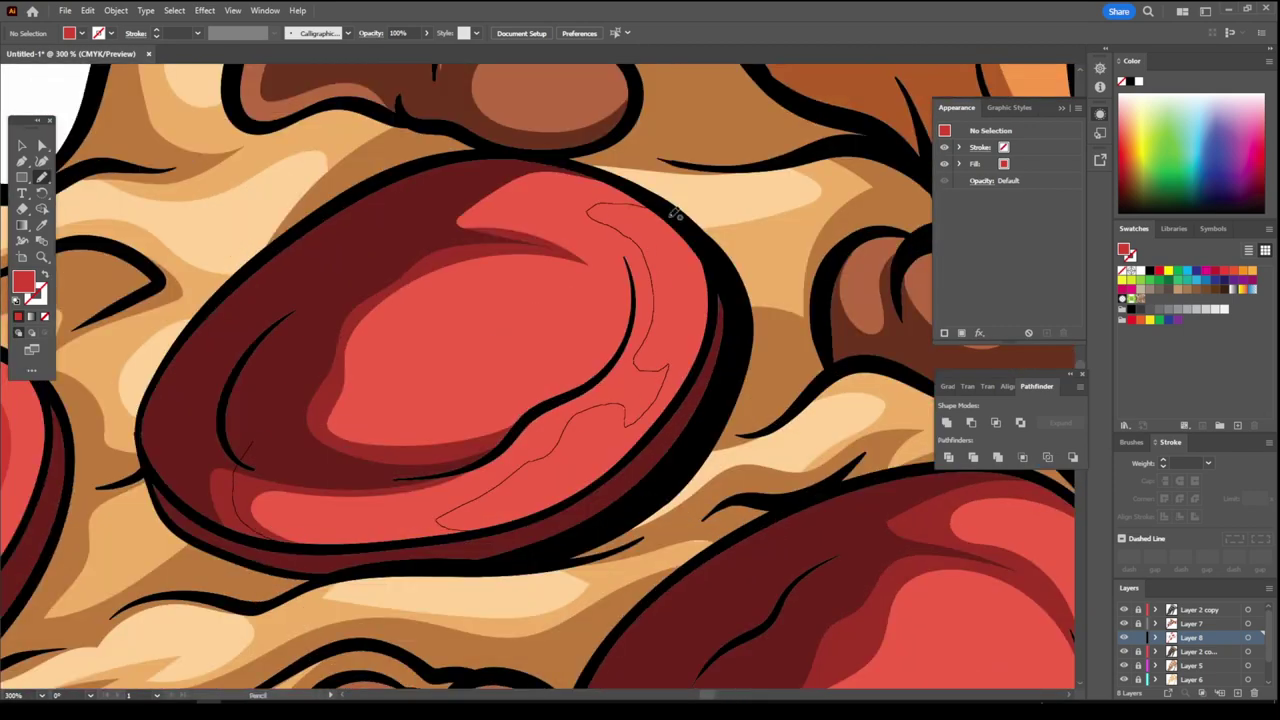
drag(548, 455, 543, 251)
scroll(707, 459, down, 3)
scroll(578, 340, up, 3)
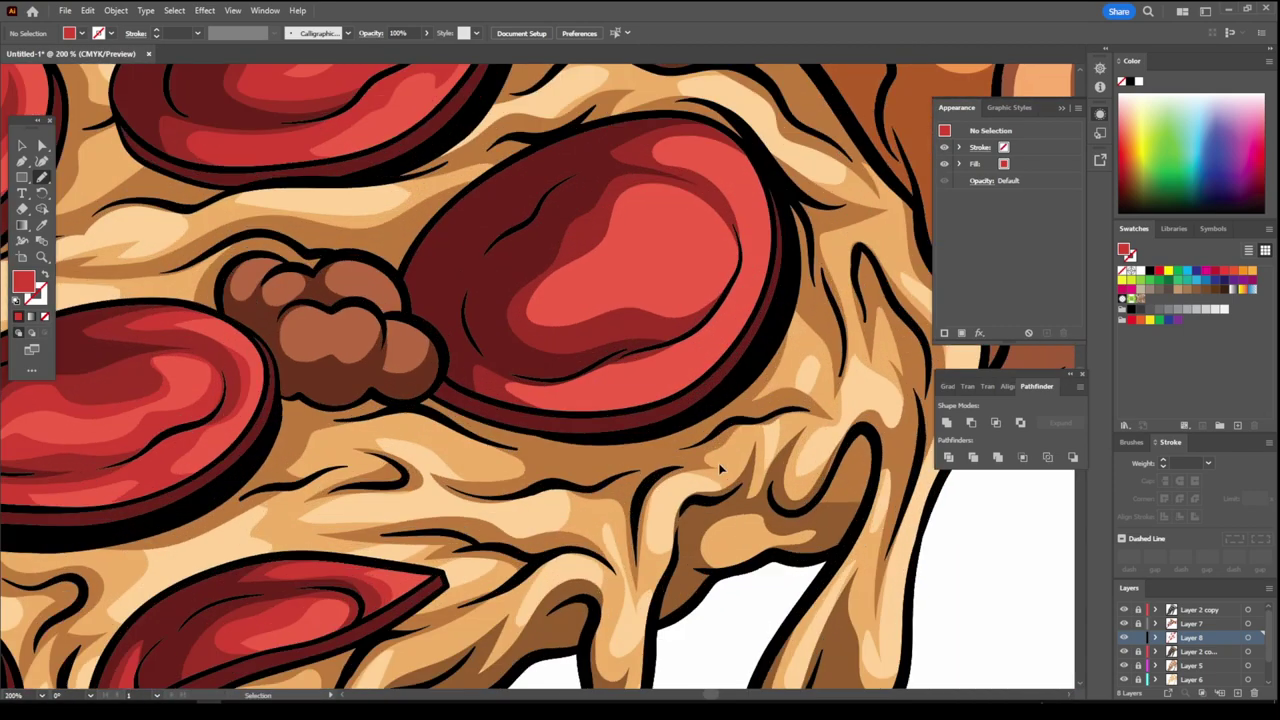
drag(482, 568, 600, 472)
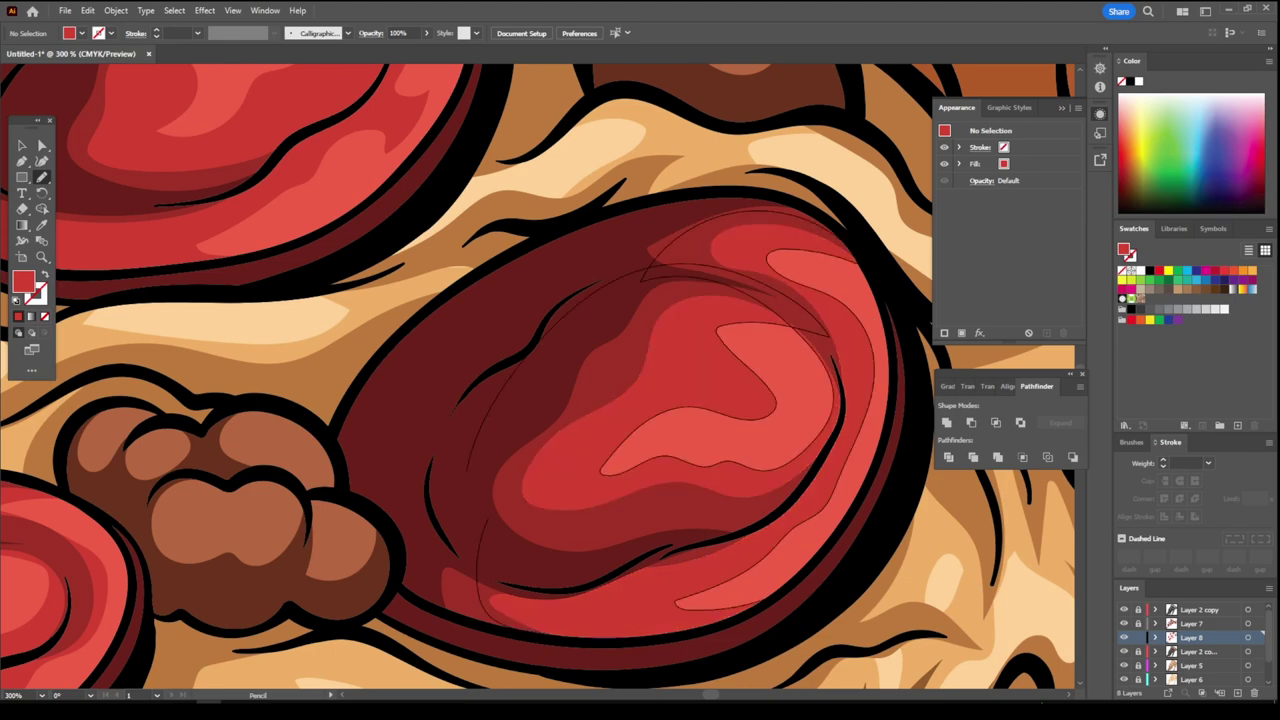
scroll(695, 614, down, 4)
scroll(700, 608, up, 2)
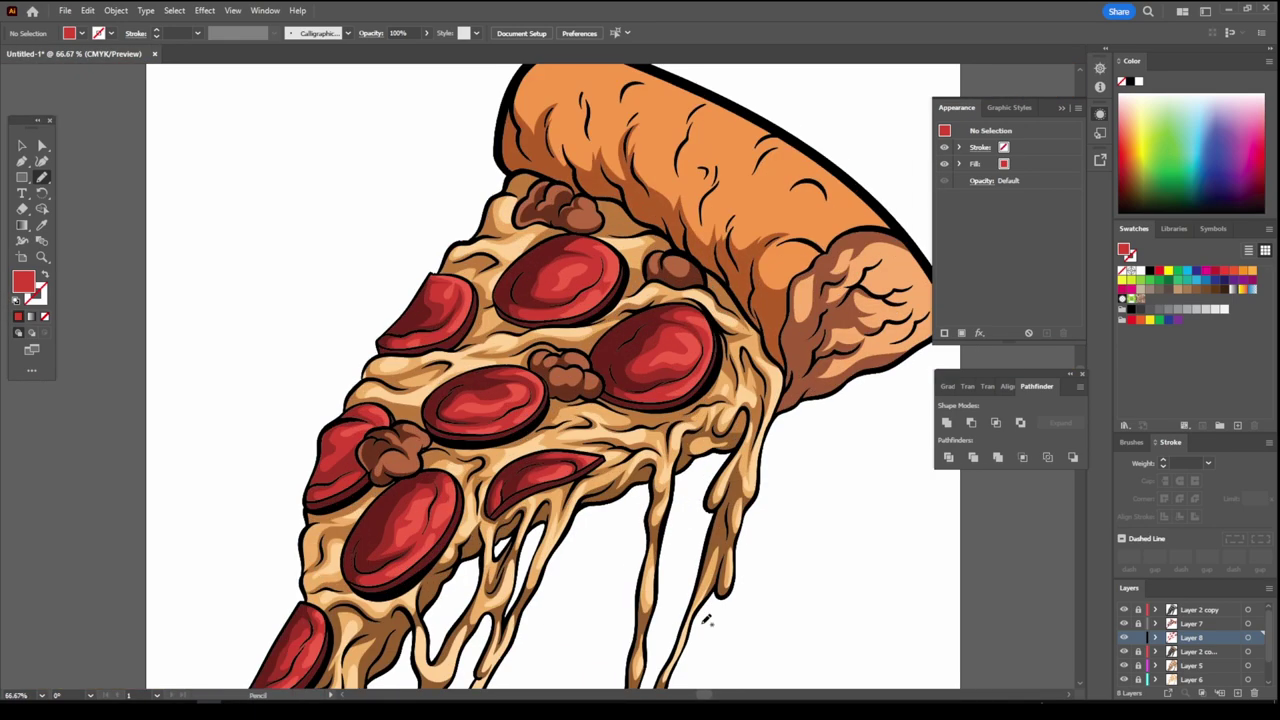
scroll(706, 608, down, 1)
scroll(542, 540, up, 2)
- Sample the crust orange and lighten it in the Color Picker
key(i)
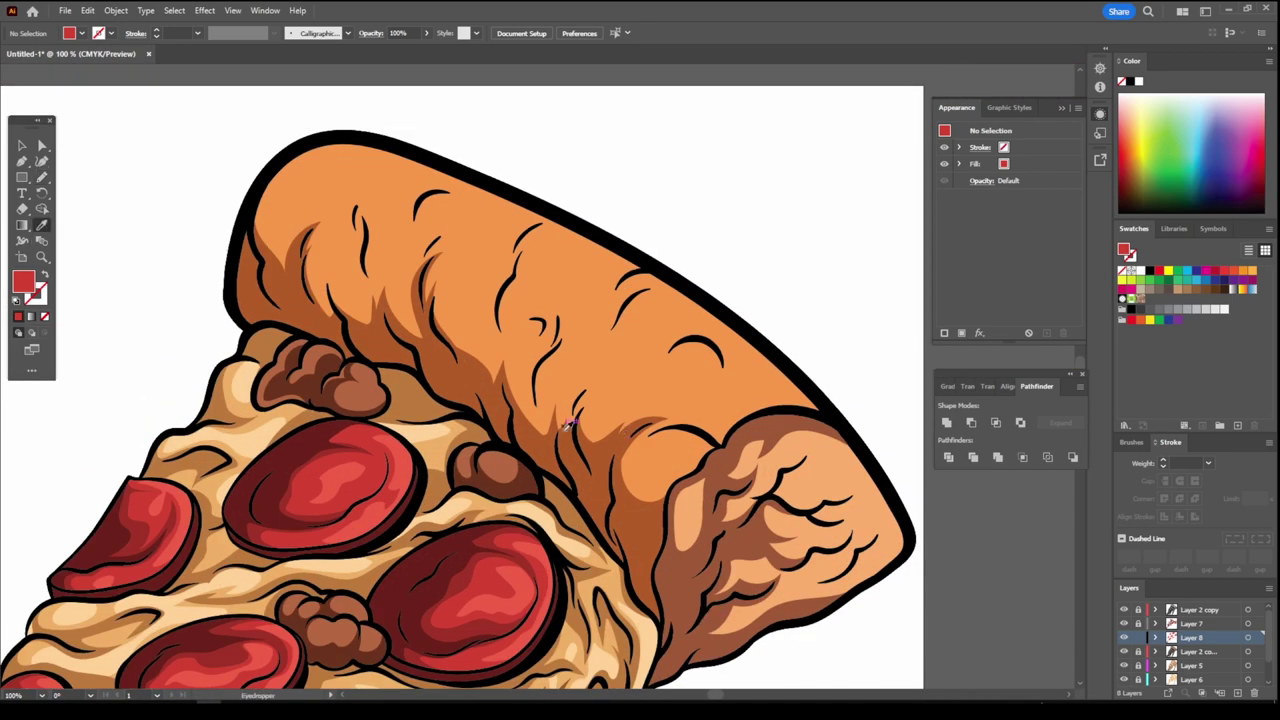
click(569, 425)
double_click(23, 282)
key(Return)
- Draw a closed light-orange highlight shape across the top of the crust
key(n)
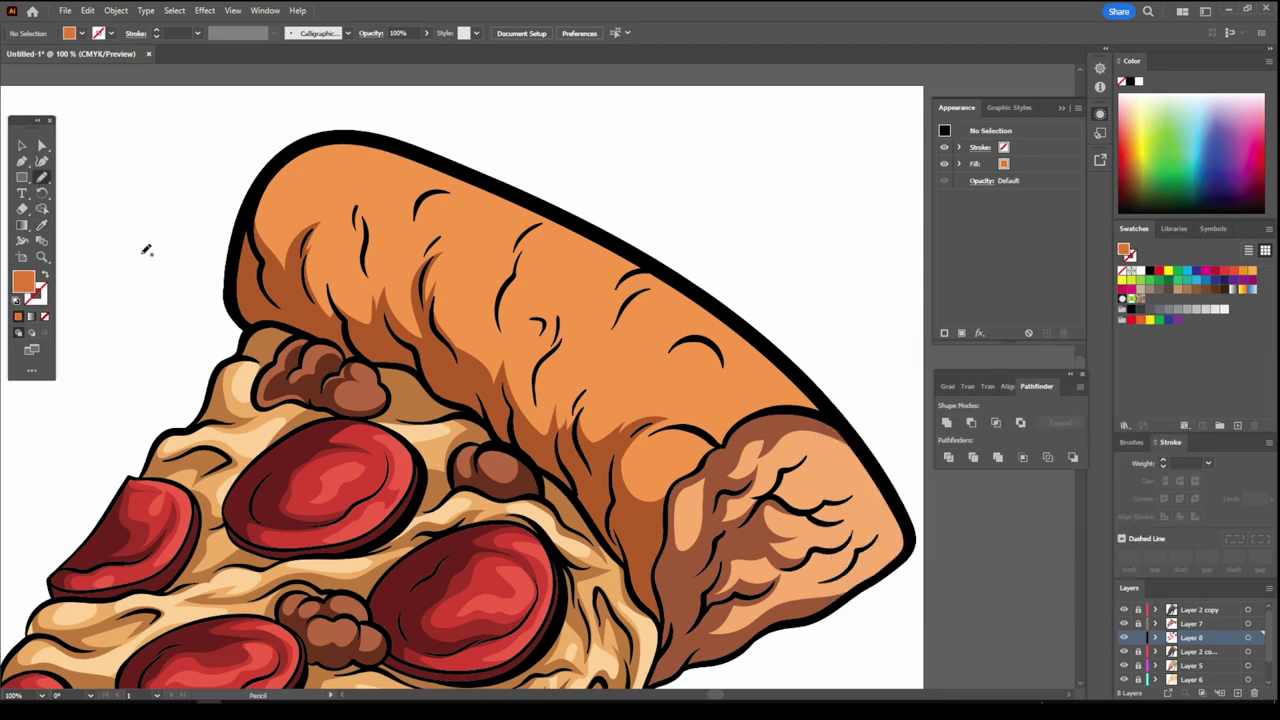
scroll(556, 270, up, 1)
drag(128, 300, 745, 597)
drag(803, 468, 556, 468)
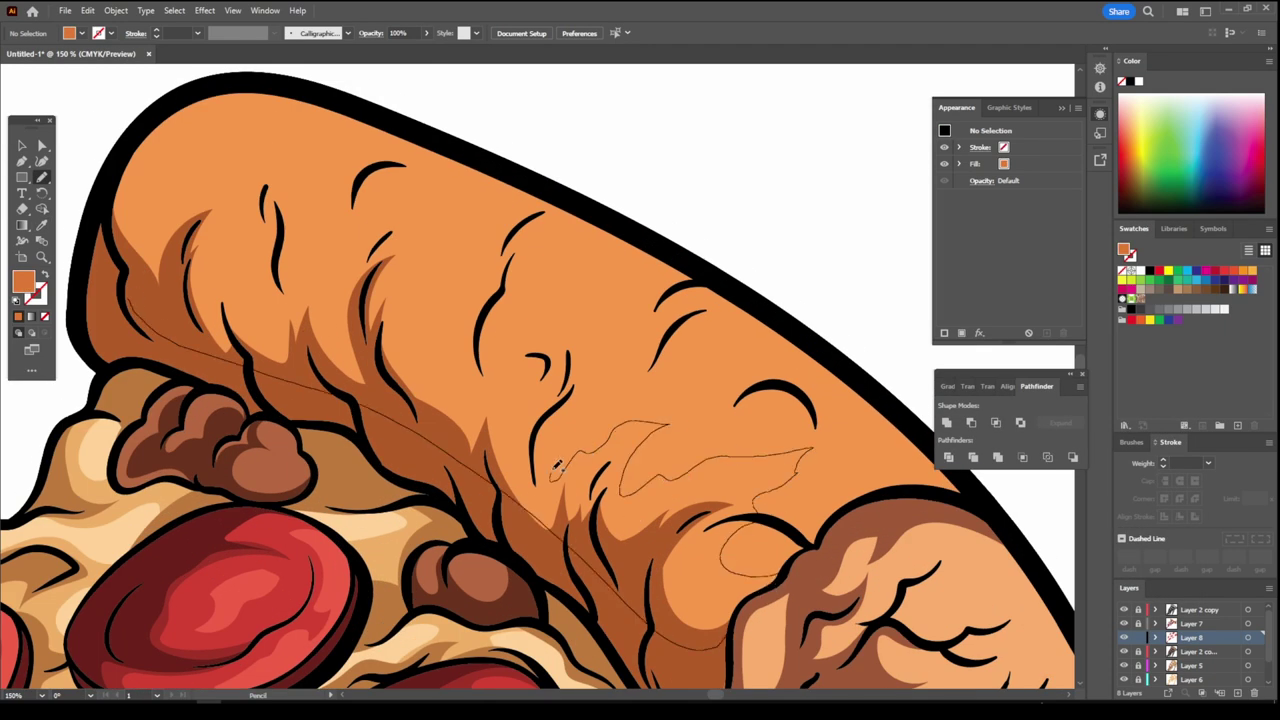
mouse_move(403, 285)
mouse_down()
mouse_move(282, 195)
mouse_move(131, 148)
mouse_move(785, 390)
mouse_up()
scroll(493, 536, up, 1)
drag(982, 520, 982, 520)
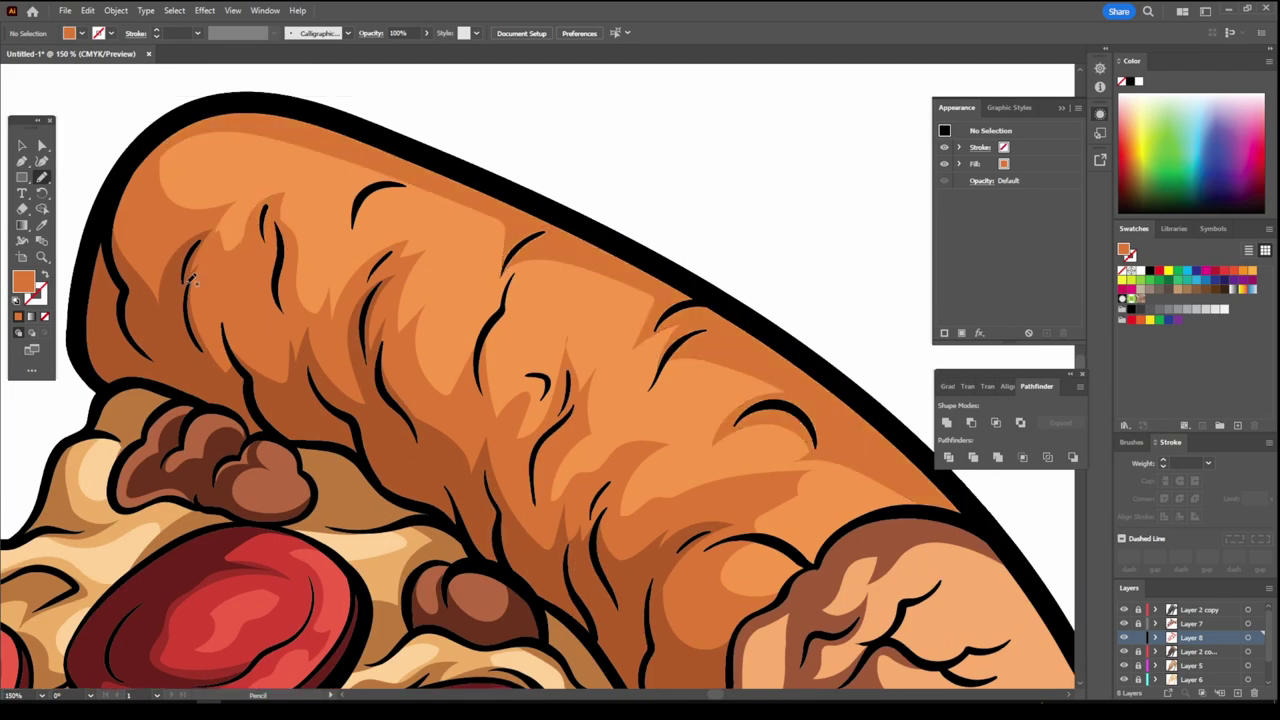
- Add another light-orange highlight on the crust and zoom in on its end
key(ctrl+minus)
key(ctrl+minus)
key(ctrl+minus)
key(ctrl+plus)
key(ctrl+plus)
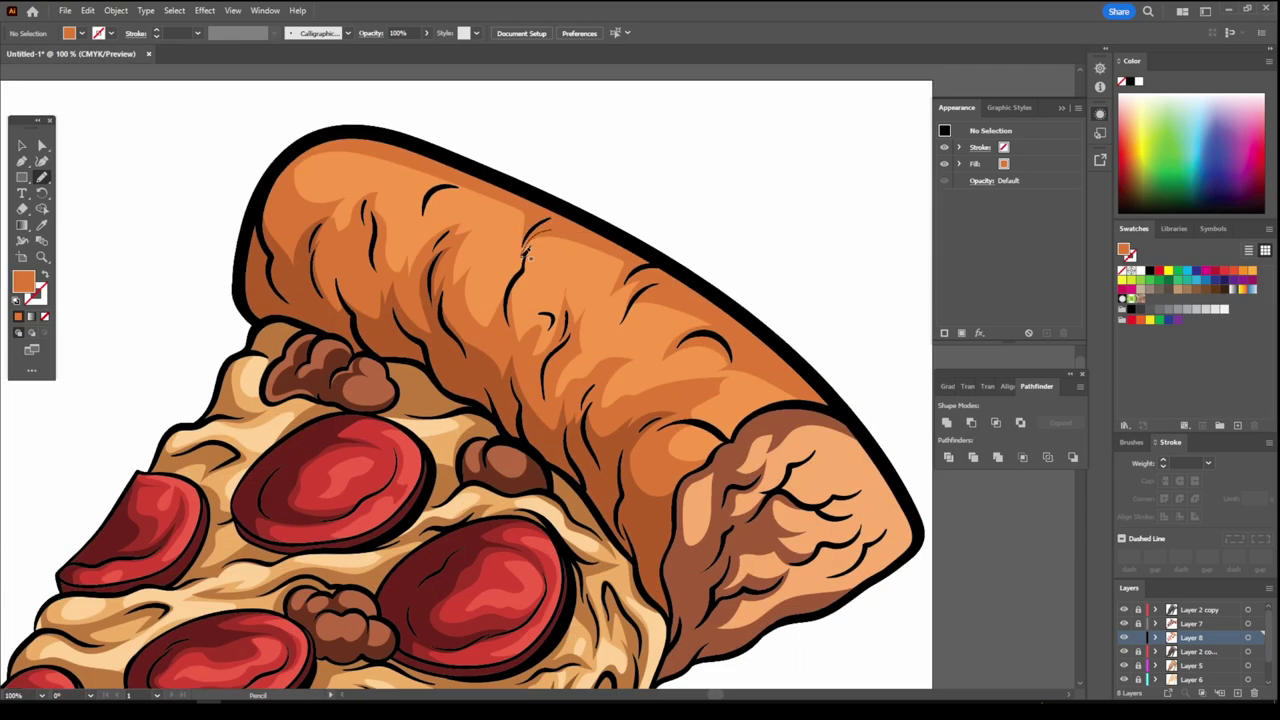
drag(581, 287, 454, 166)
key(ctrl+minus)
key(ctrl+minus)
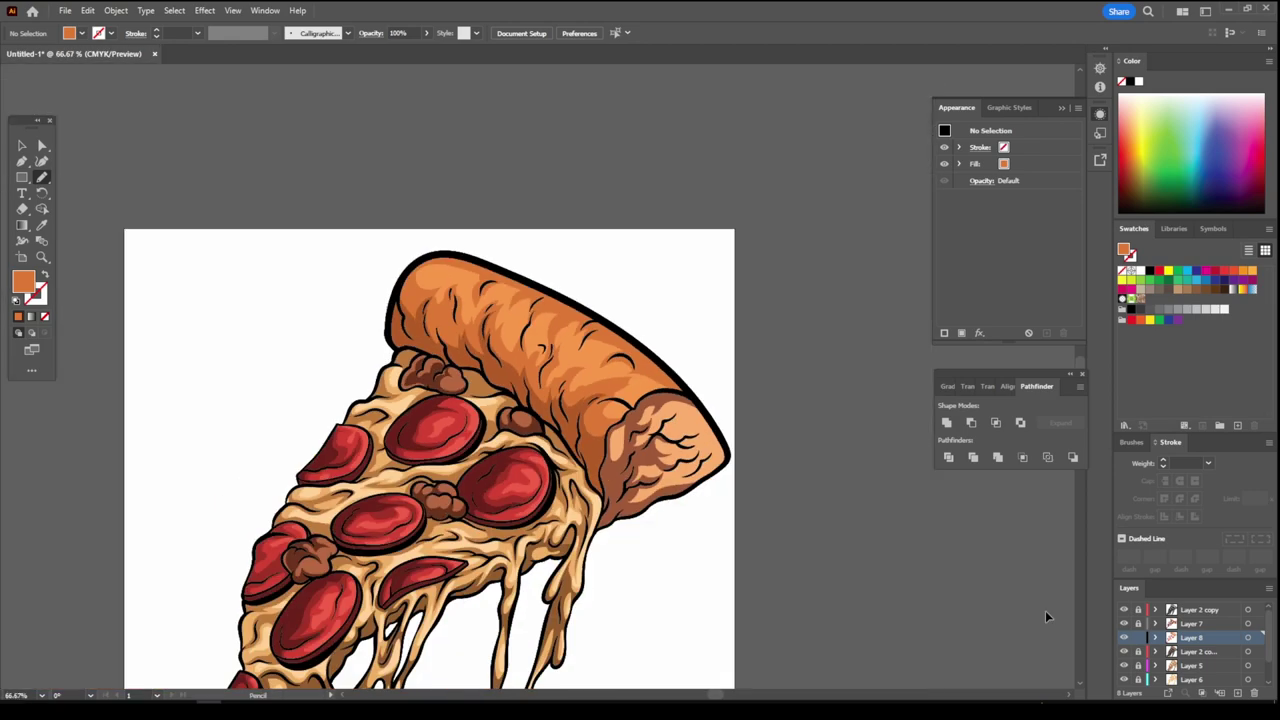
key(ctrl+minus)
key(ctrl+plus)
key(ctrl+plus)
key(ctrl+plus)
key(ctrl+plus)
key(ctrl+plus)
- Set the fill to brown BC7846 and pick the Pencil for wrinkle shading
key(i)
double_click(23, 283)
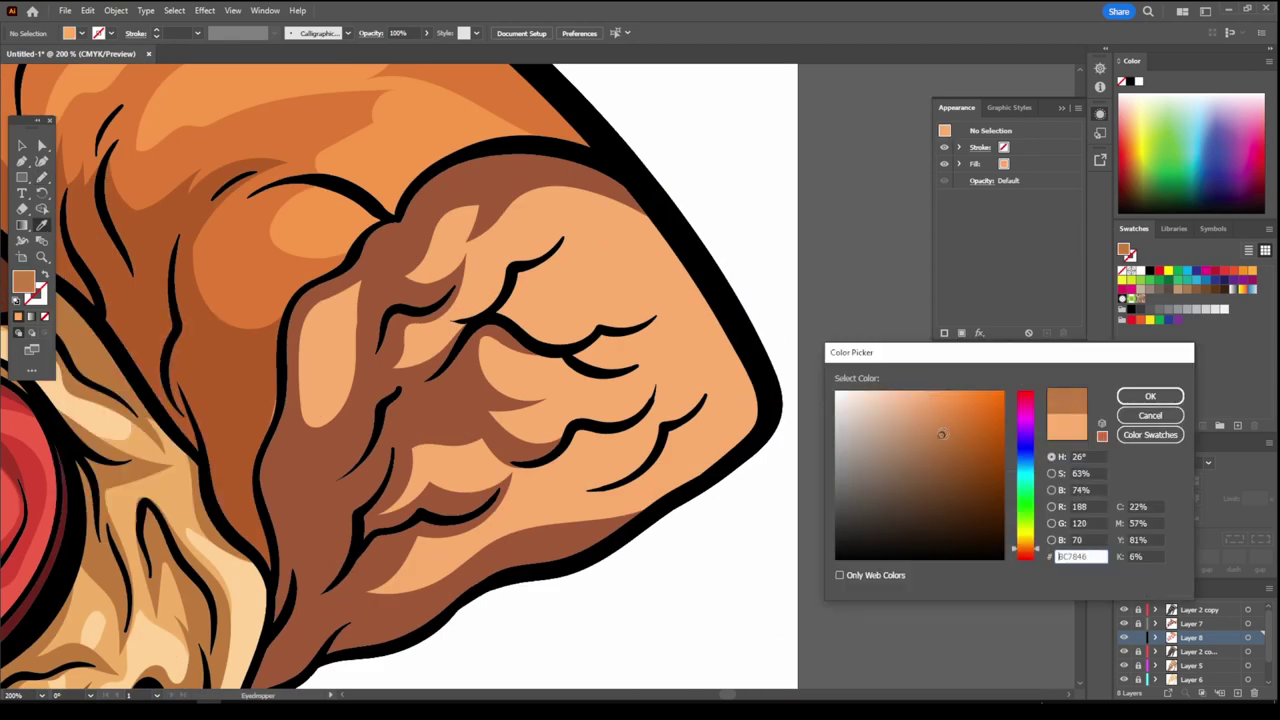
key(Return)
click(41, 172)
- Draw brown wrinkle shading strokes across the crust's folded end
drag(604, 524, 326, 590)
drag(665, 490, 718, 372)
drag(718, 372, 612, 428)
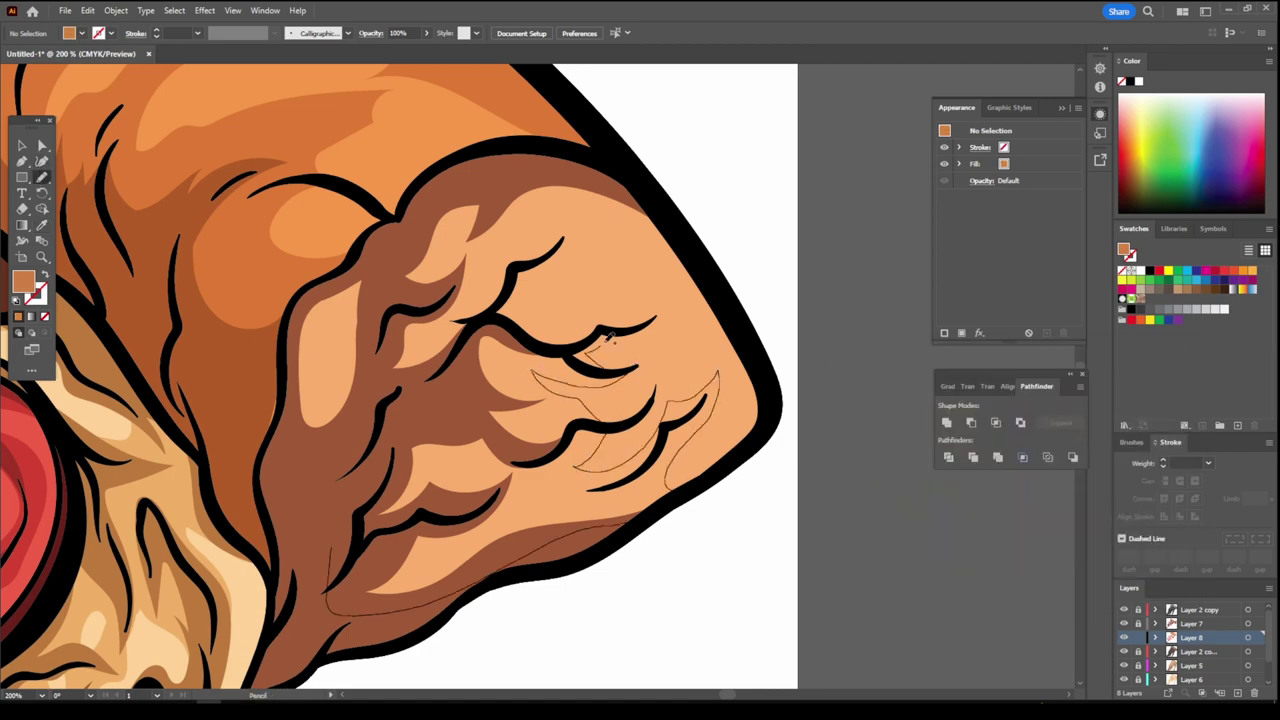
drag(607, 337, 520, 300)
drag(580, 240, 400, 190)
key(ctrl+minus)
scroll(155, 300, right, 1)
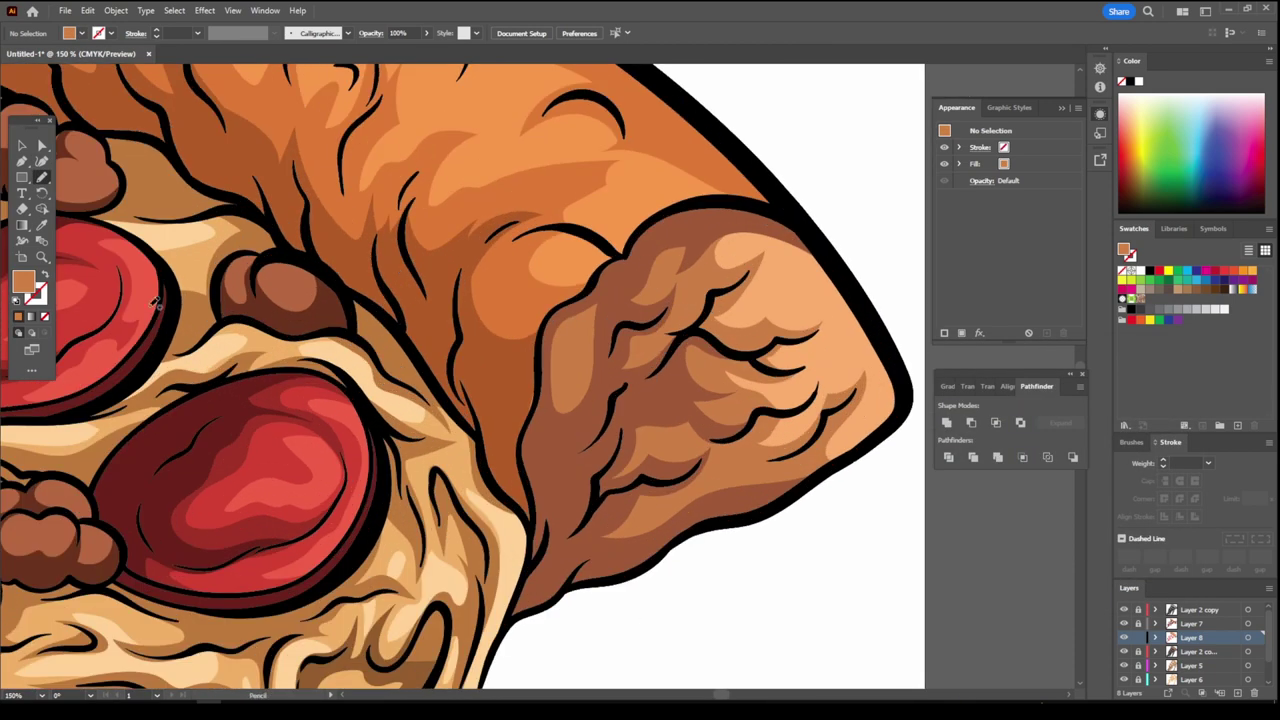
- Sample a darker brown from the crust and return to the Pencil
key(i)
click(532, 398)
key(n)
scroll(613, 679, right, 2)
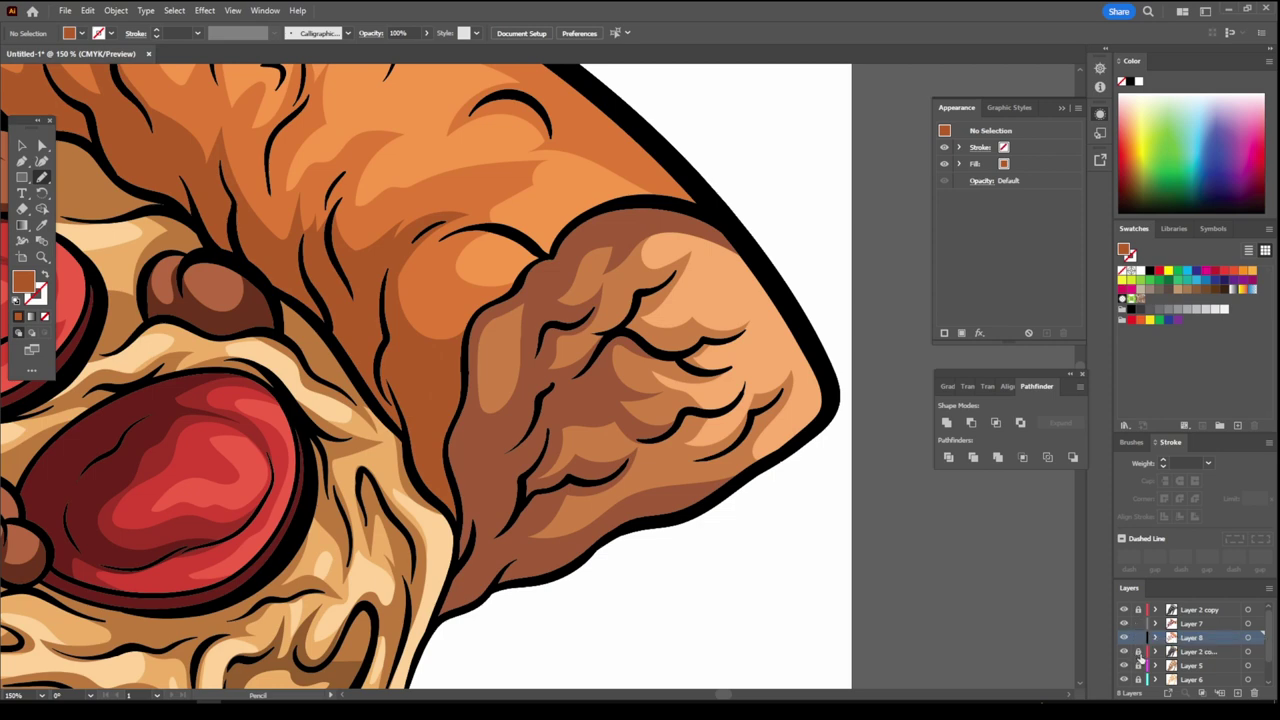
- Recolor the crust shading group with Recolor Artwork to H 20, S 73%, B 62%
click(21, 148)
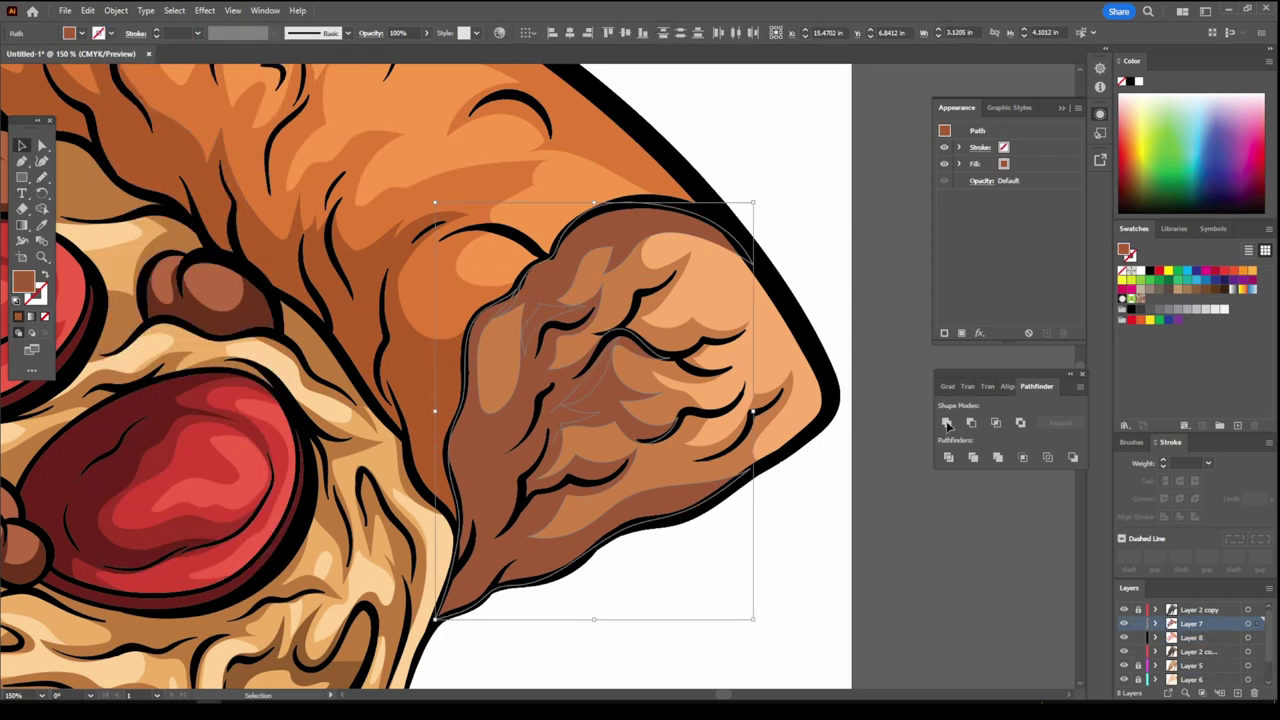
click(88, 10)
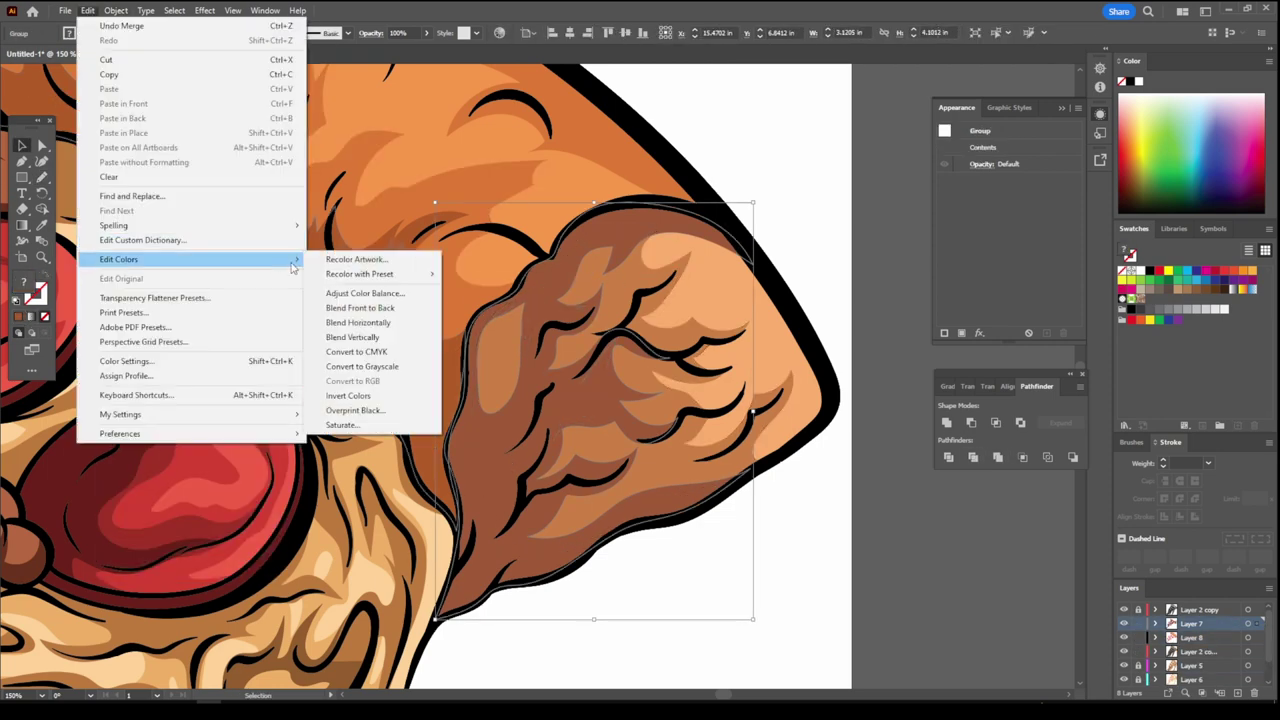
click(355, 262)
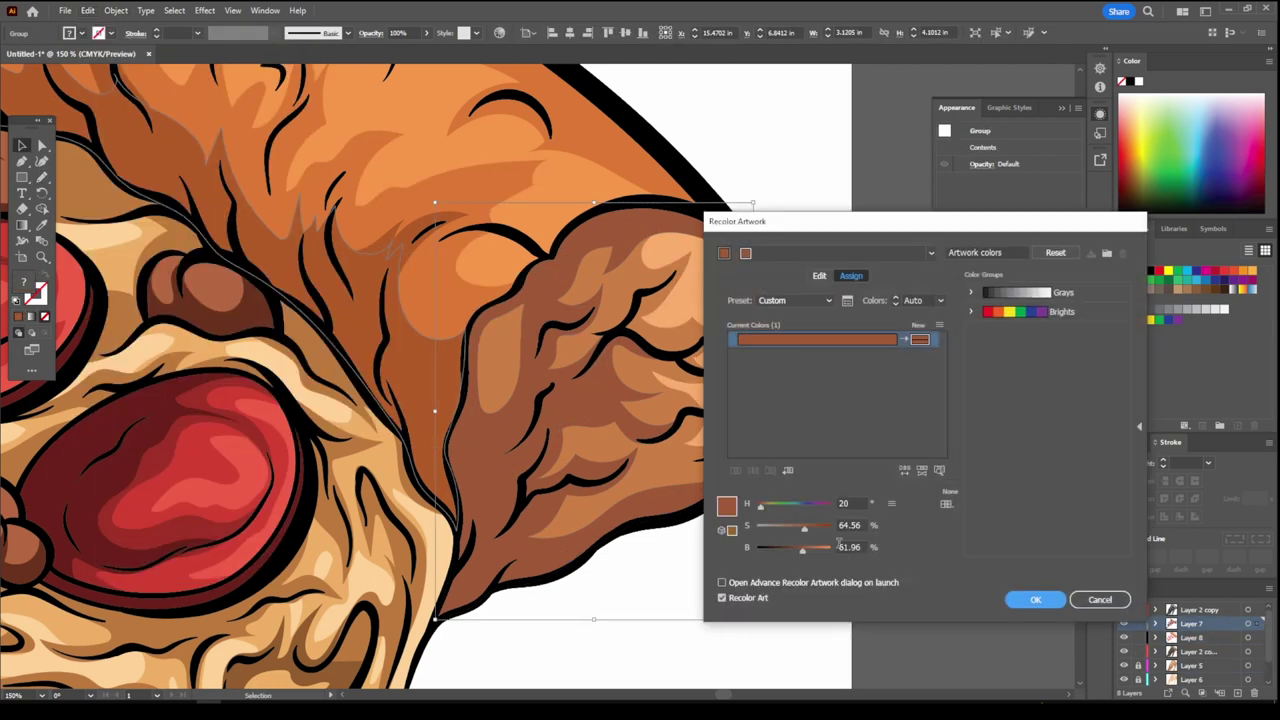
click(1036, 599)
key(ctrl+0)
click(937, 606)
scroll(860, 620, up, 3)
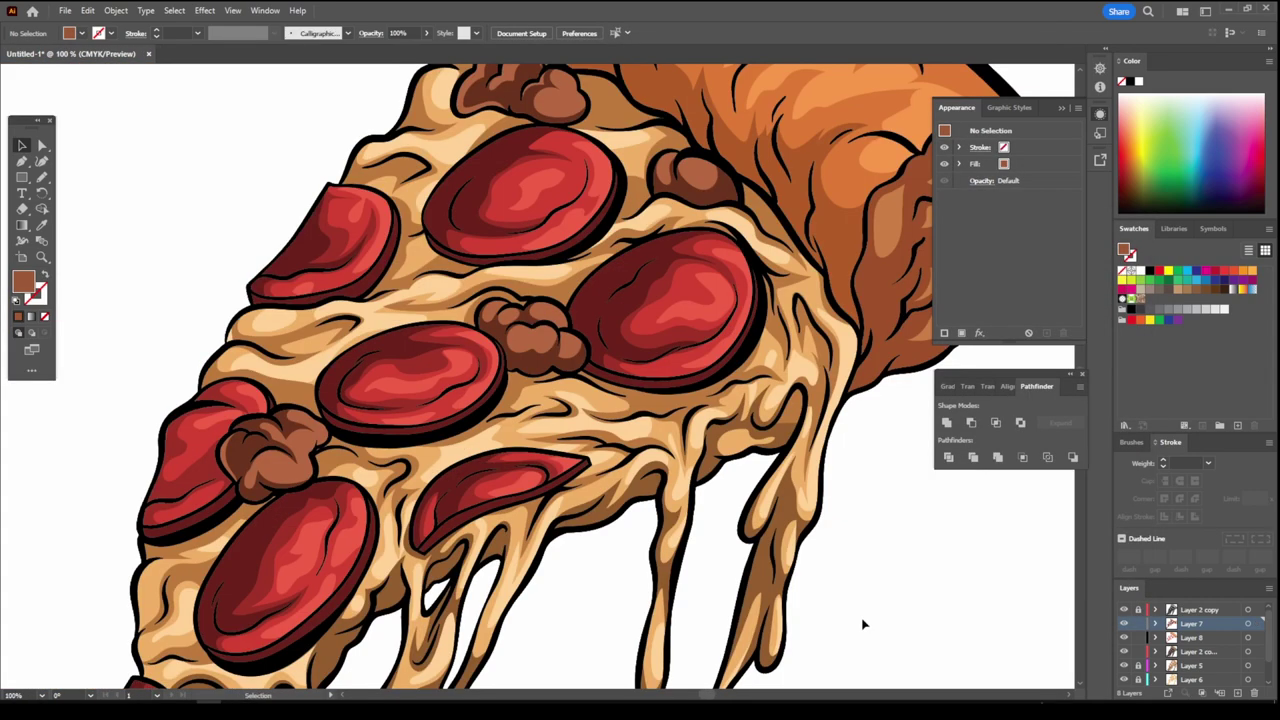
- Lock Layer 7, add Layer 9, and set a sampled sausage-brown fill for drawing
click(1138, 623)
click(1237, 692)
scroll(924, 651, down, 2)
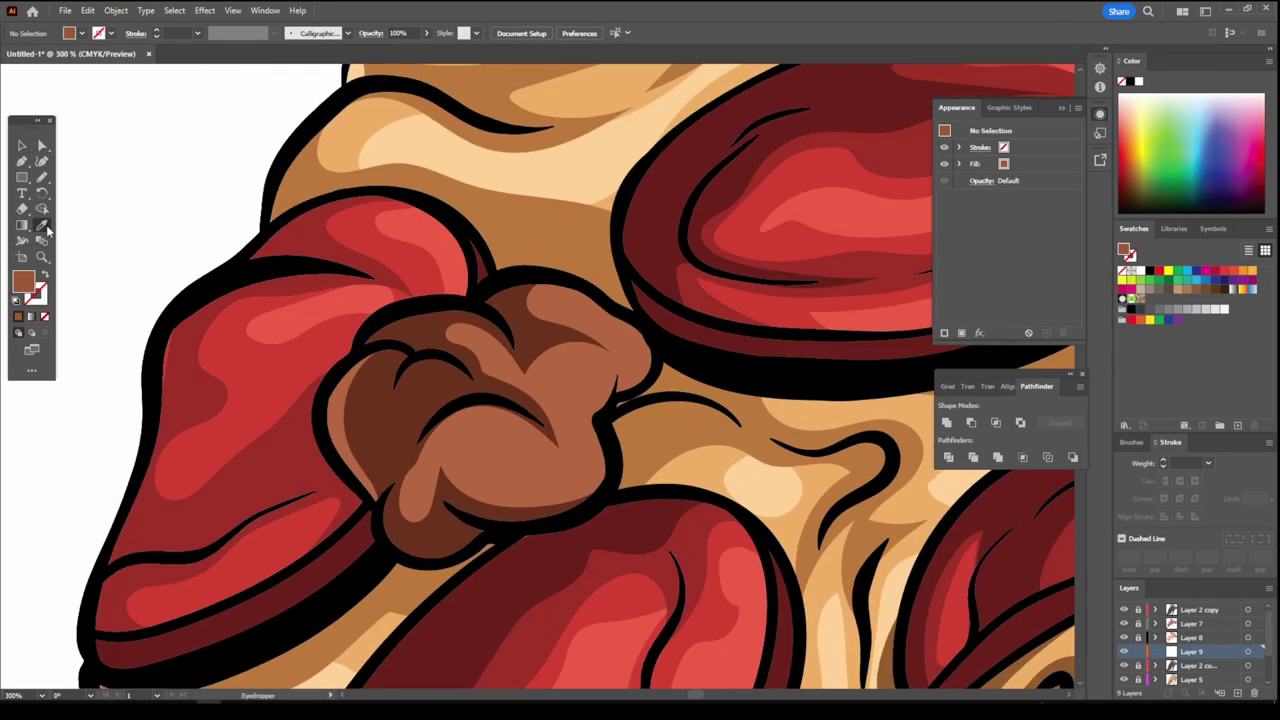
double_click(23, 283)
key(Return)
key(n)
- Select the new sausage shading shape and darken its fill to 8E4626
click(24, 146)
click(480, 470)
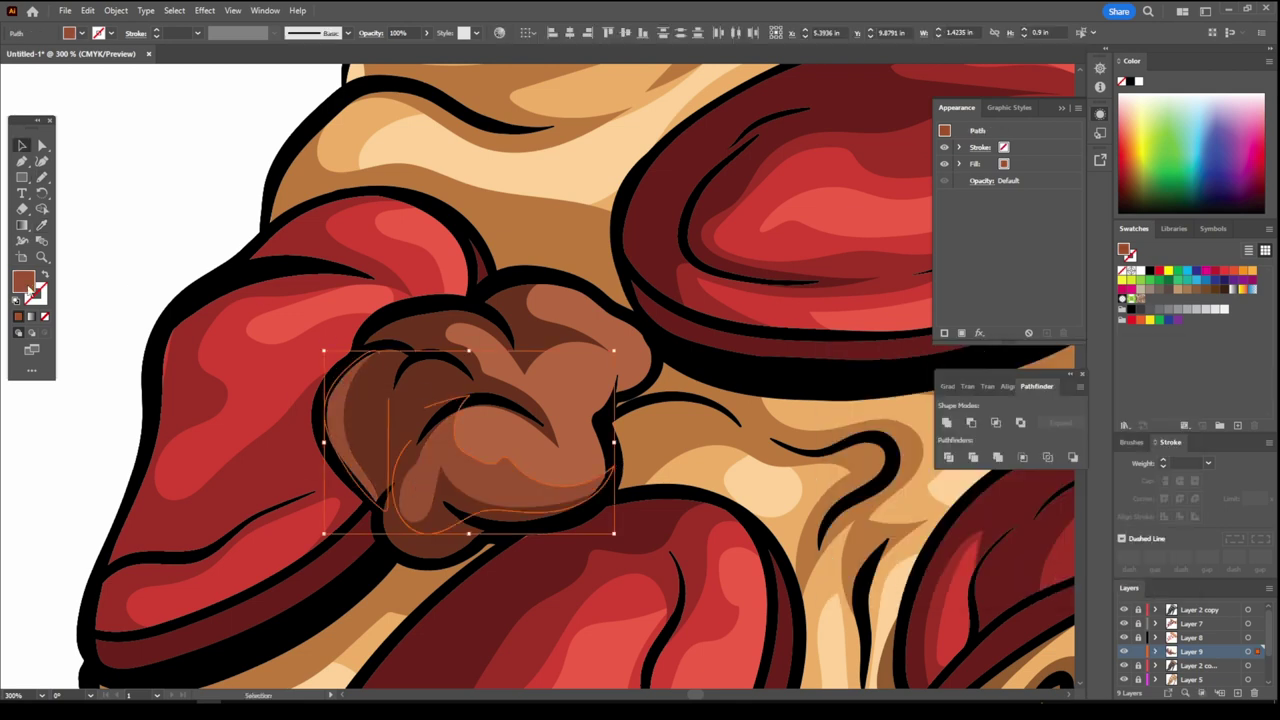
double_click(23, 283)
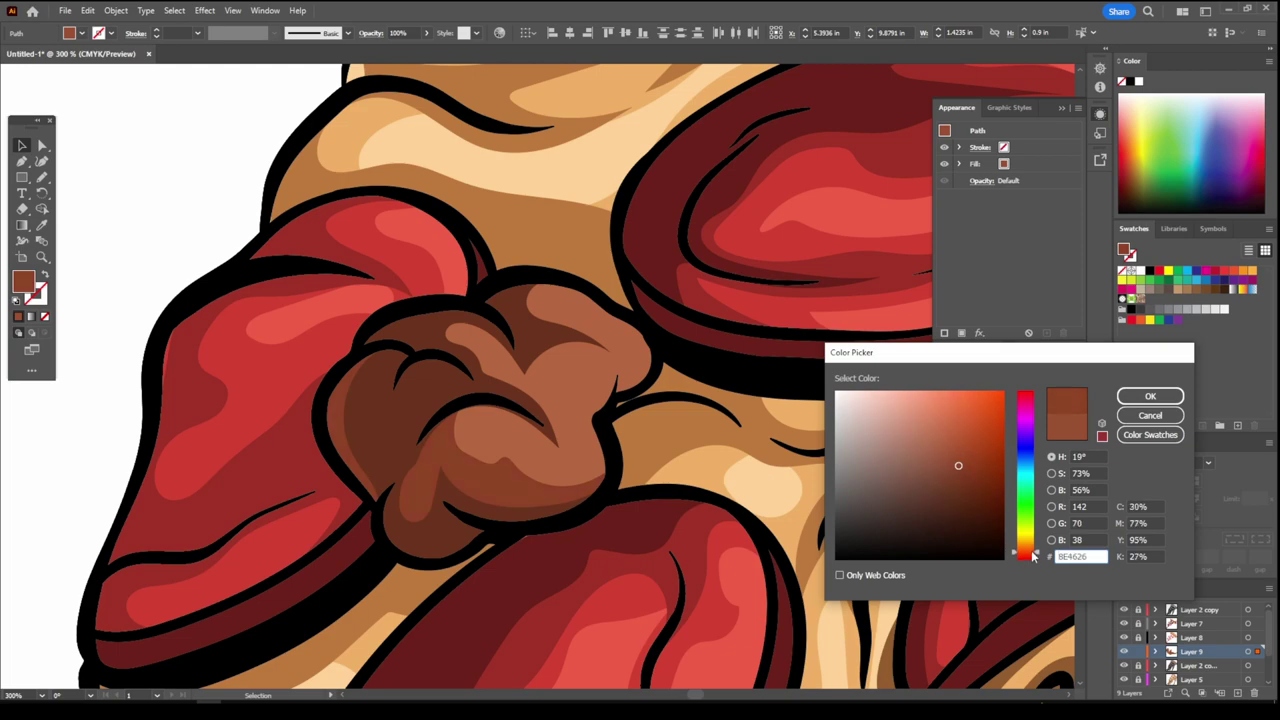
click(962, 475)
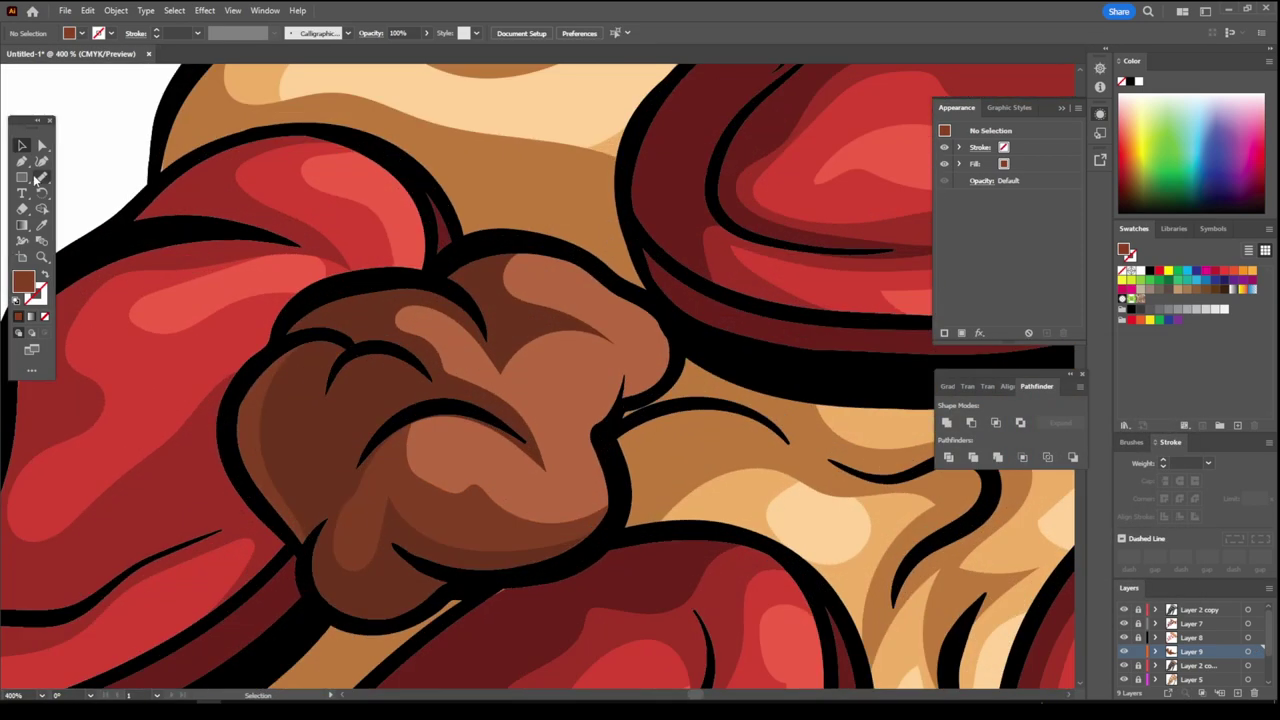
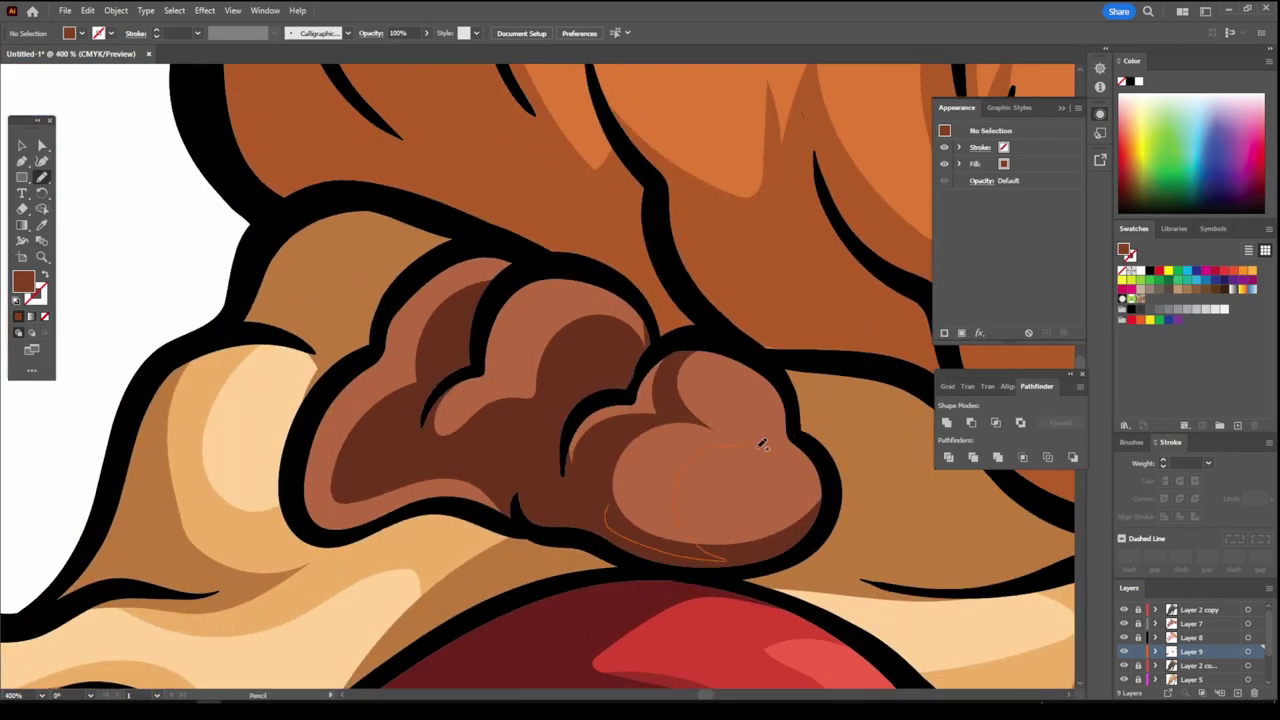
- Zoom in on the pizza toppings and add a new layer for the speck details
scroll(522, 382, down, 3)
scroll(522, 382, down, 3)
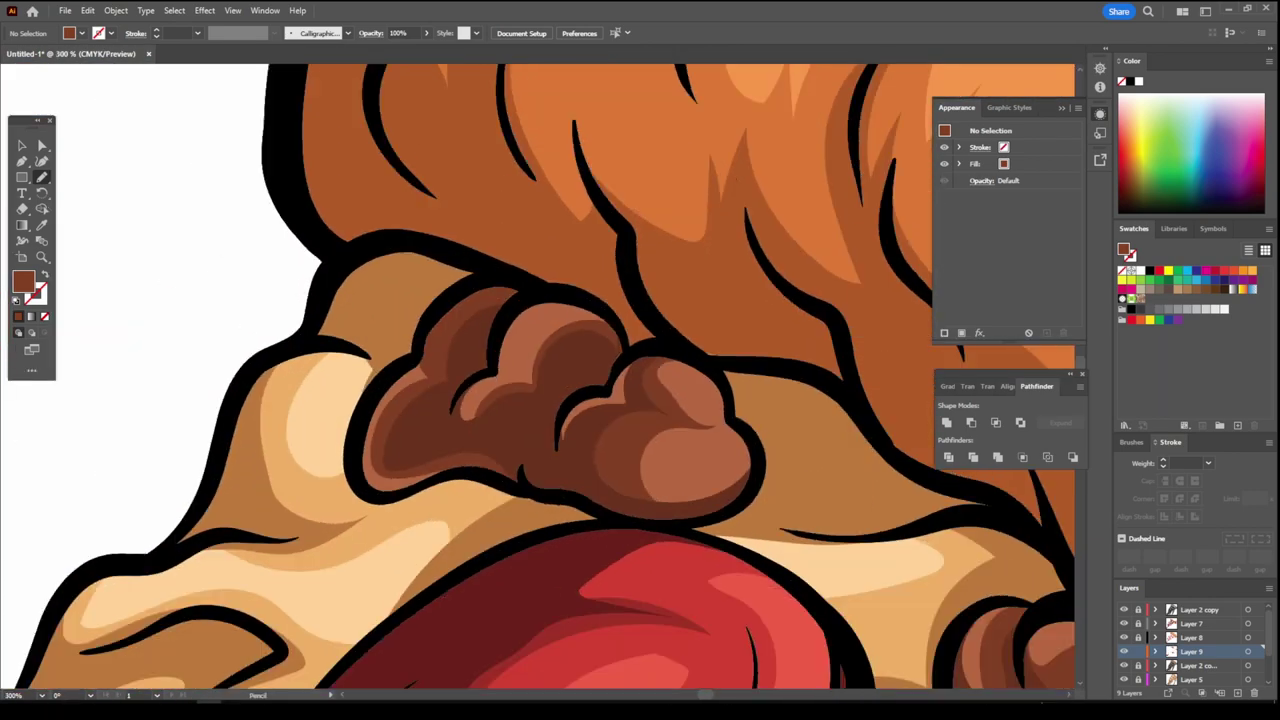
scroll(600, 500, down, 3)
scroll(766, 654, down, 2)
key(ctrl+=)
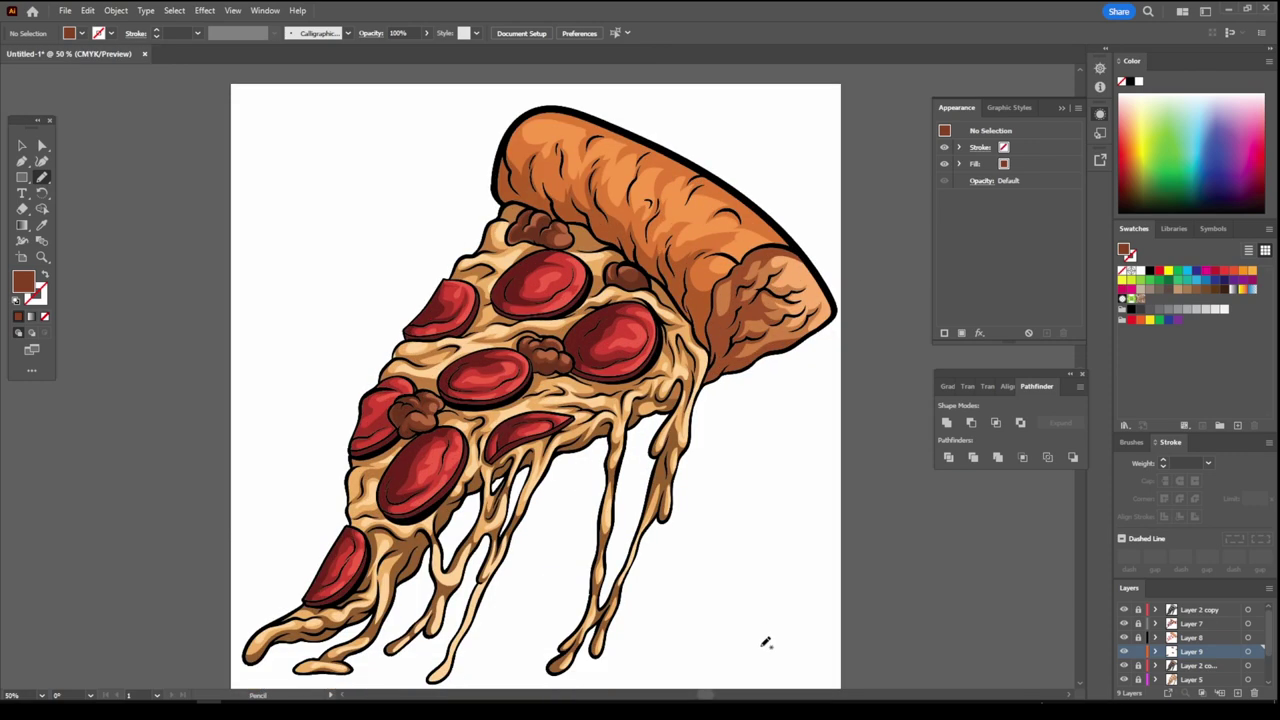
key(ctrl+=)
key(ctrl+=)
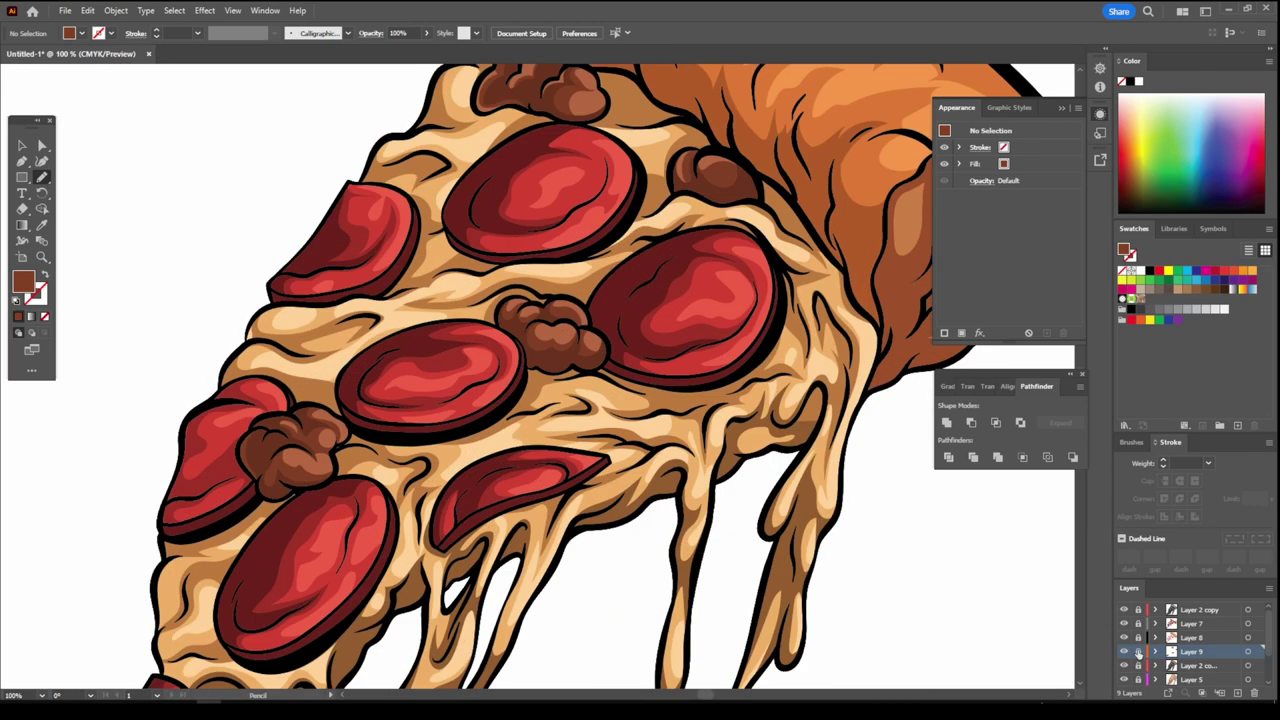
click(1219, 693)
key(ctrl+=)
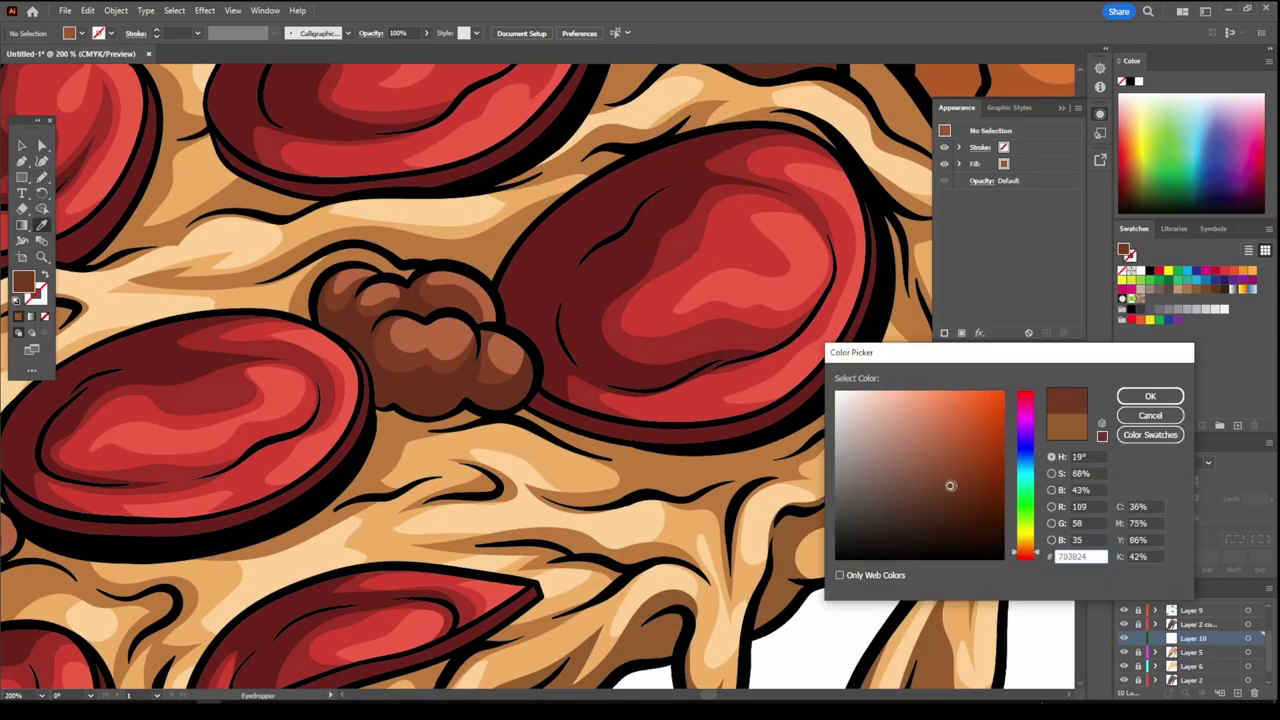
- Pencil a small brown speck onto the cheese, then check the whole pizza
key(Escape)
key(n)
drag(433, 428, 440, 430)
key(ctrl+0)
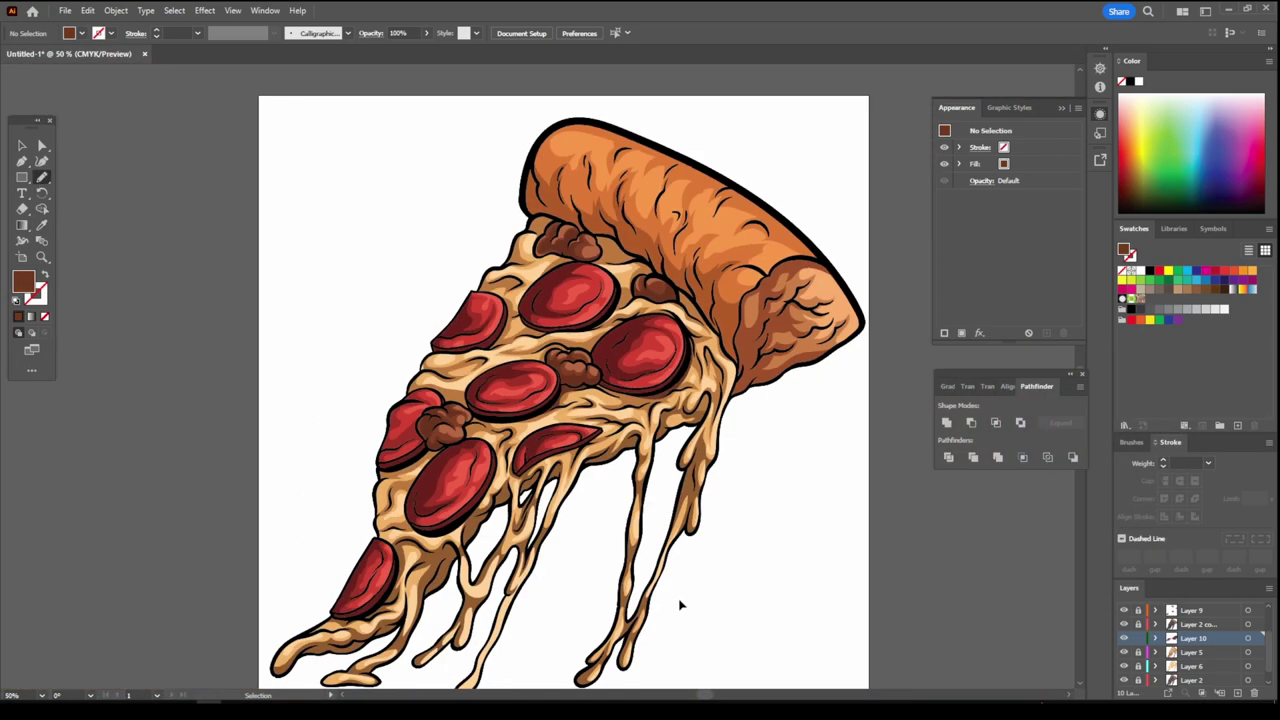
key(ctrl+=)
key(ctrl+=)
key(ctrl+0)
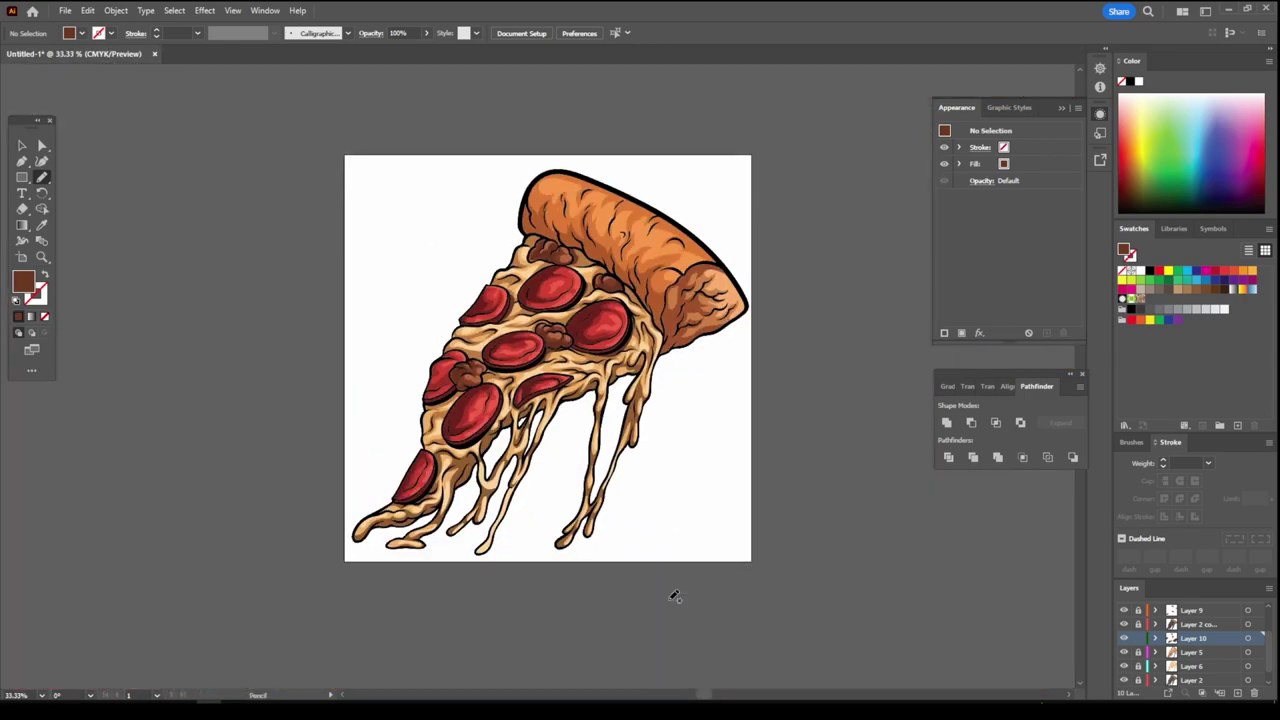
- Add another layer for more specks and confirm a brown fill in the Color Picker
key(ctrl+l)
key(ctrl+1)
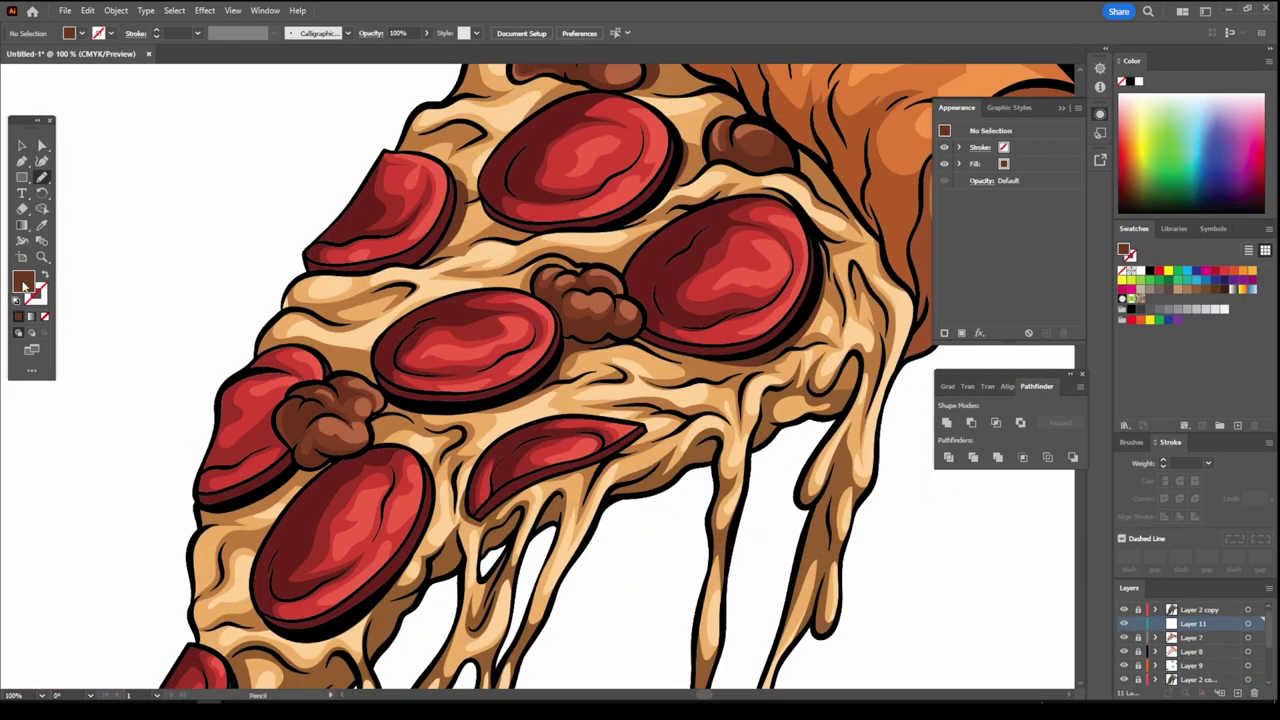
double_click(22, 283)
key(Return)
key(ctrl+=)
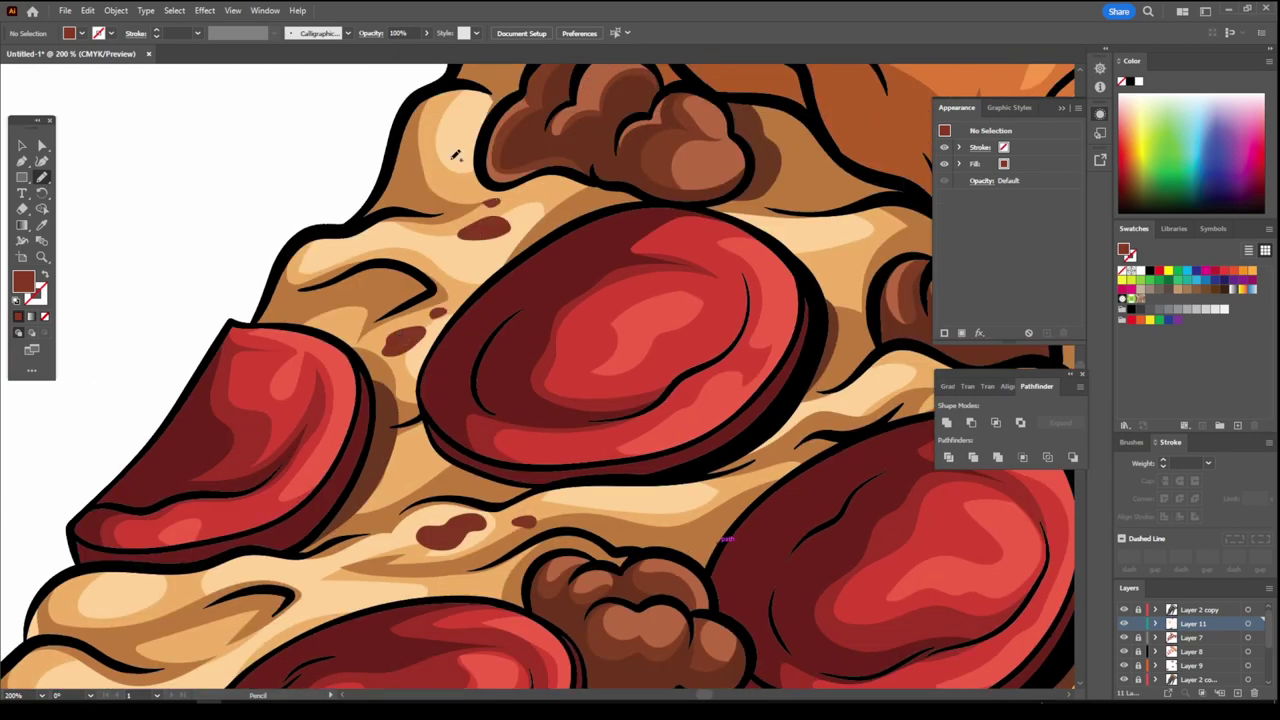
key(ctrl+0)
key(ctrl+1)
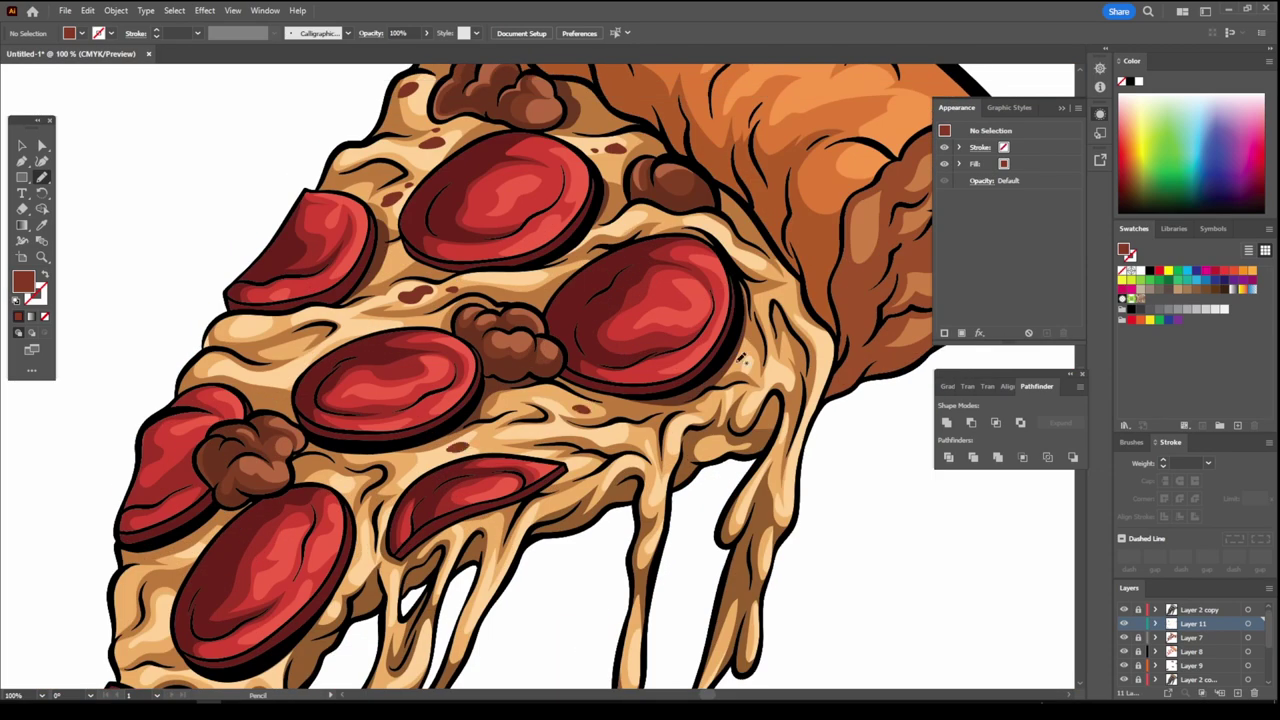
scroll(192, 535, down, 3)
- Set a light pink stroke at 4 pt on the Paintbrush for pepperoni highlights
key(ctrl+minus)
key(ctrl+minus)
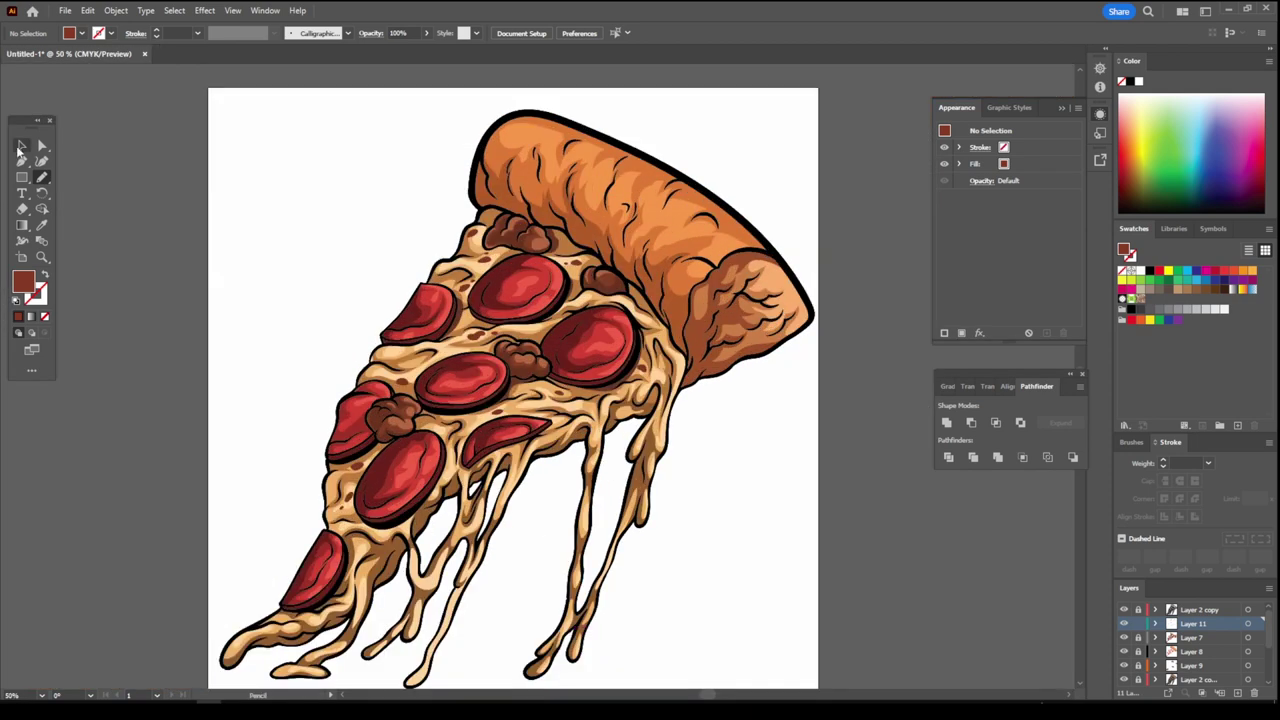
key(v)
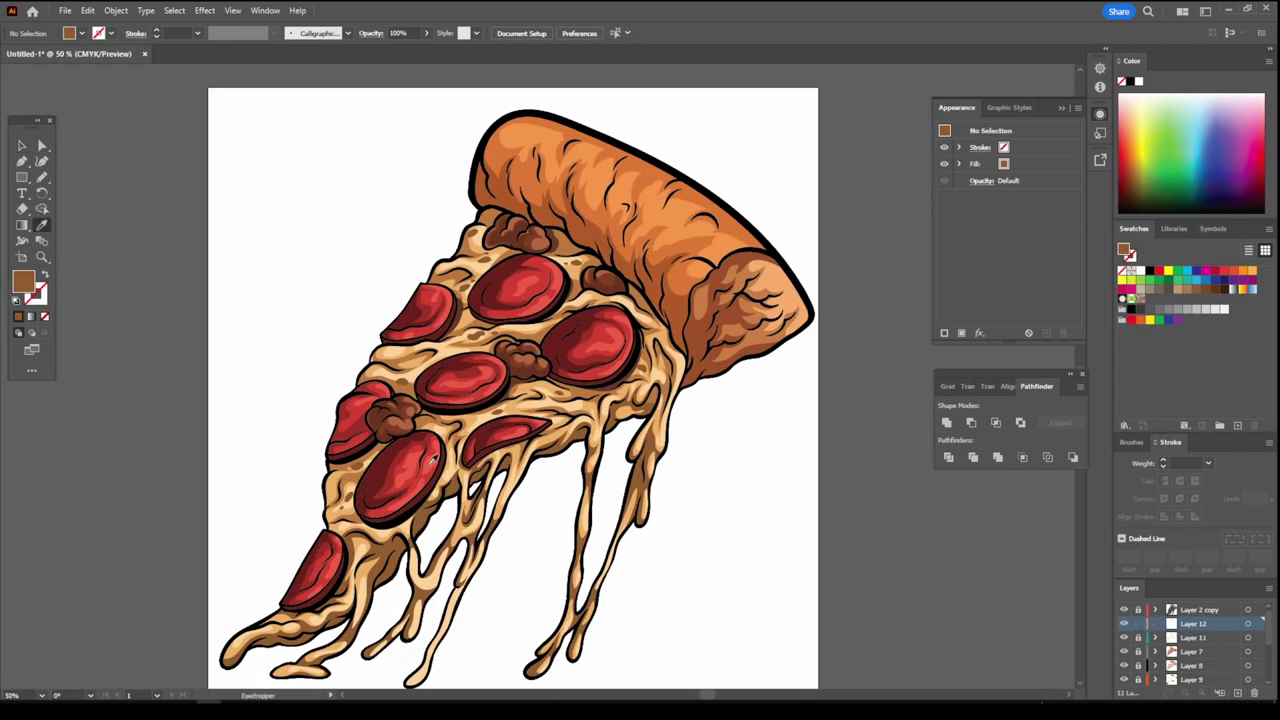
drag(1025, 530, 1021, 380)
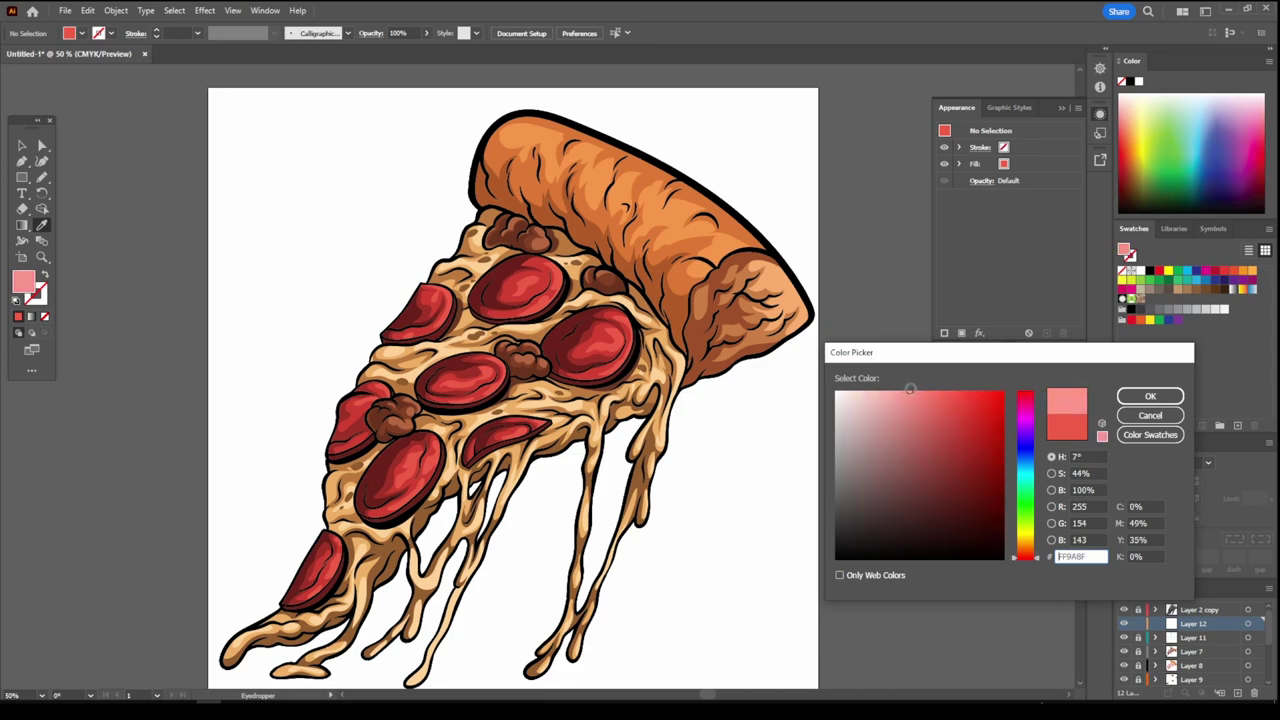
key(Return)
key(b)
key(shift+x)
click(197, 33)
click(215, 137)
- Scroll around the pepperoni slices to position them for painting highlights
scroll(510, 413, up, 3)
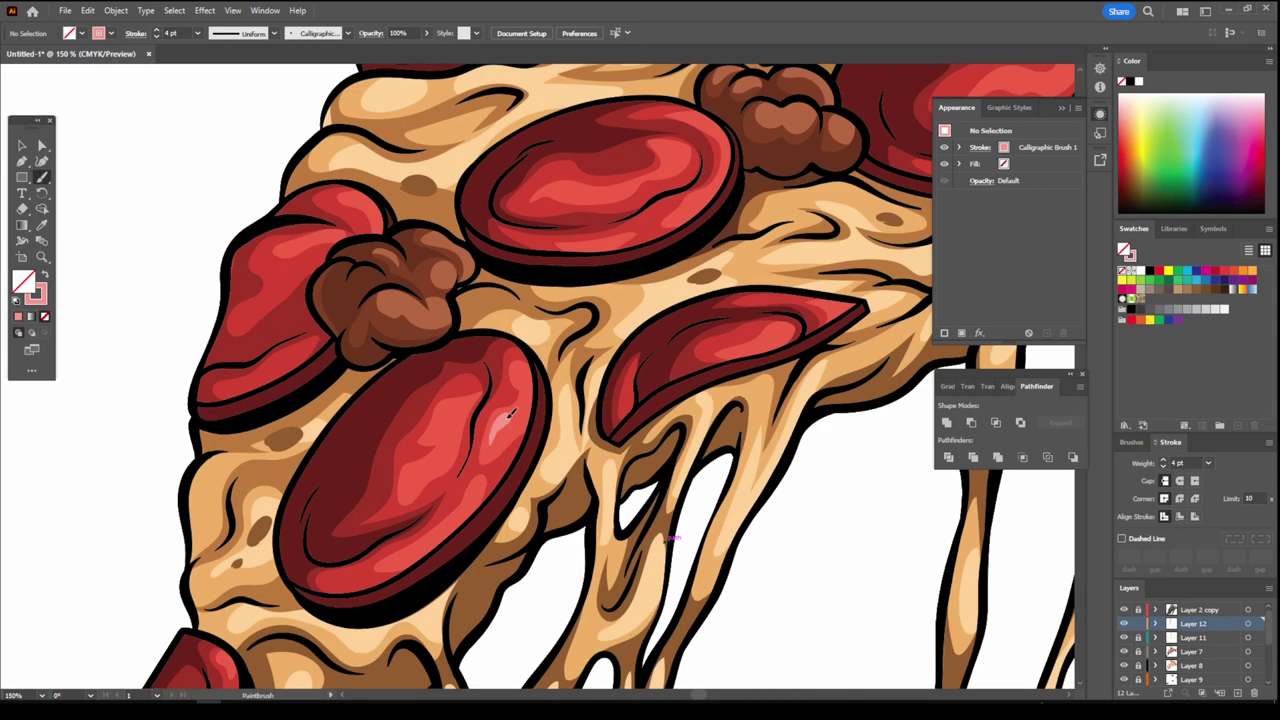
scroll(447, 447, down, 3)
scroll(285, 540, up, 3)
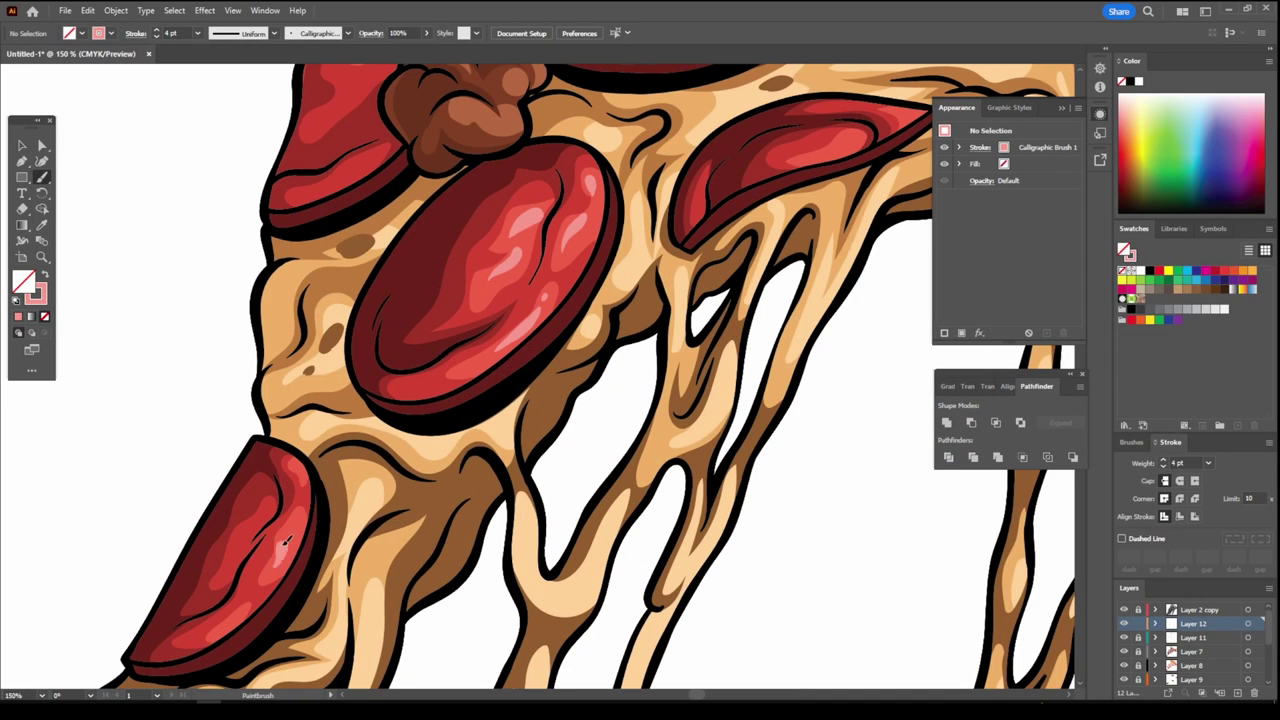
scroll(406, 682, down, 2)
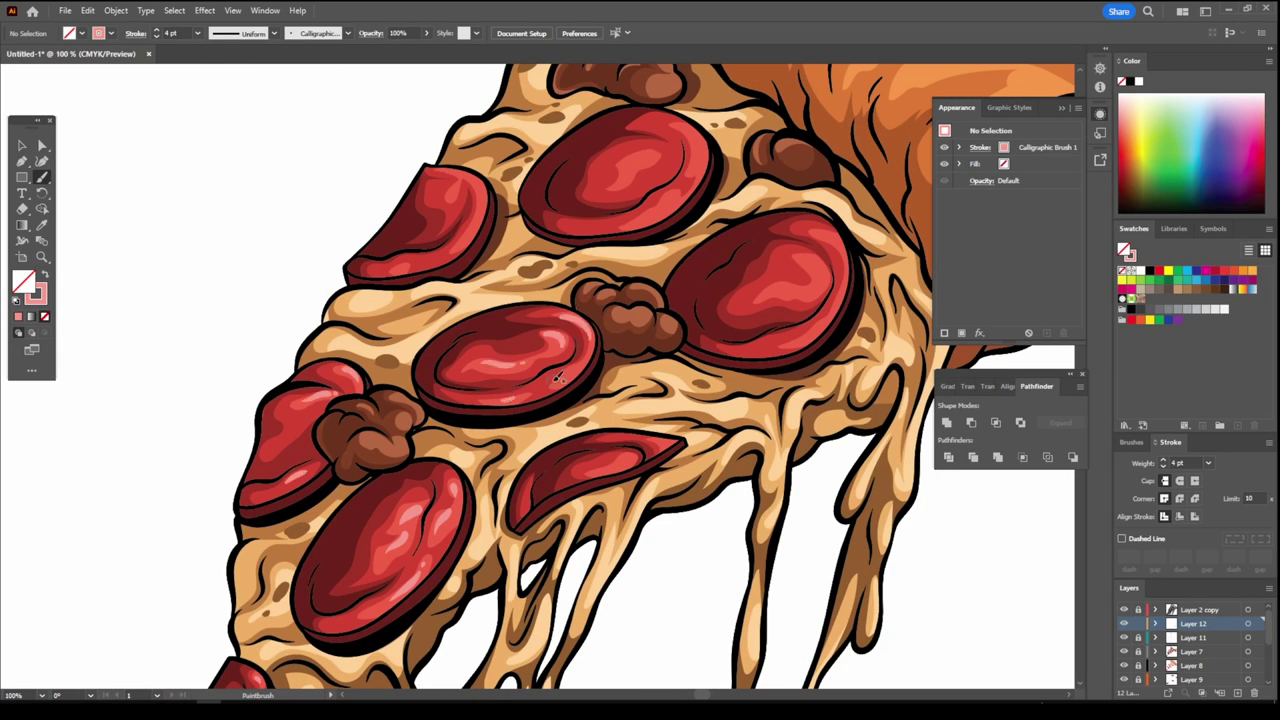
scroll(340, 369, up, 3)
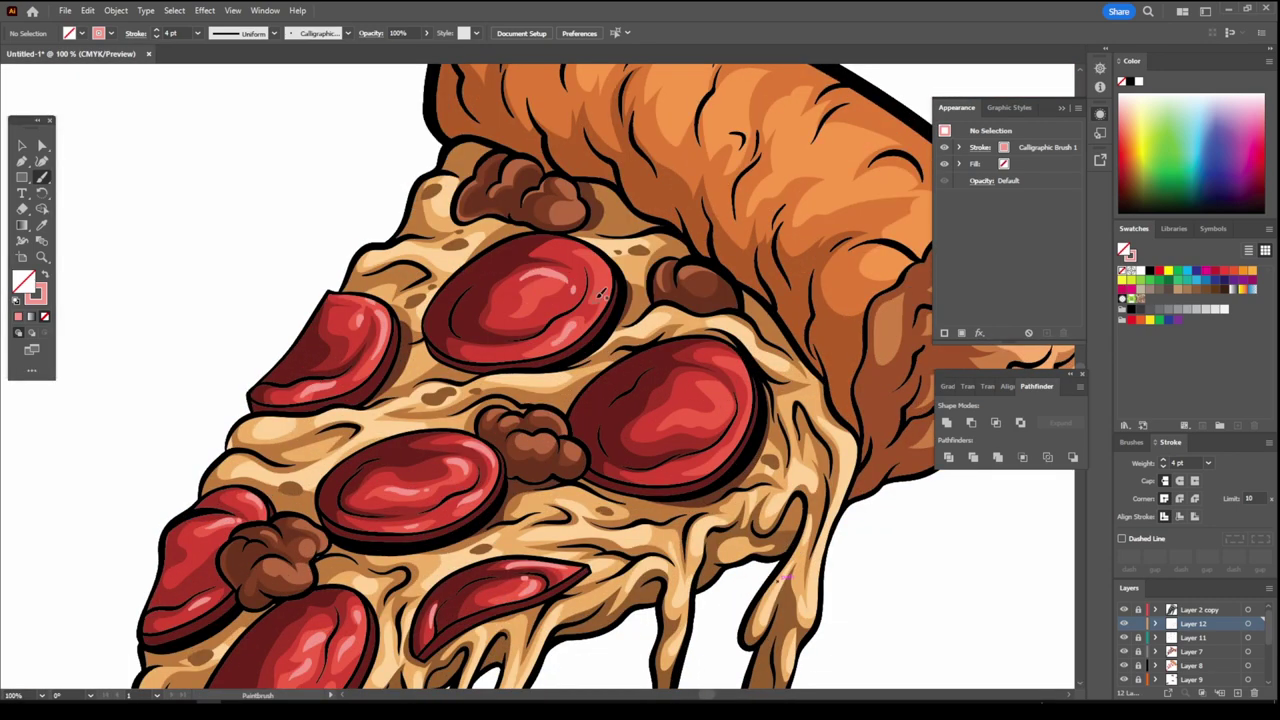
scroll(601, 292, down, 3)
scroll(791, 592, up, 5)
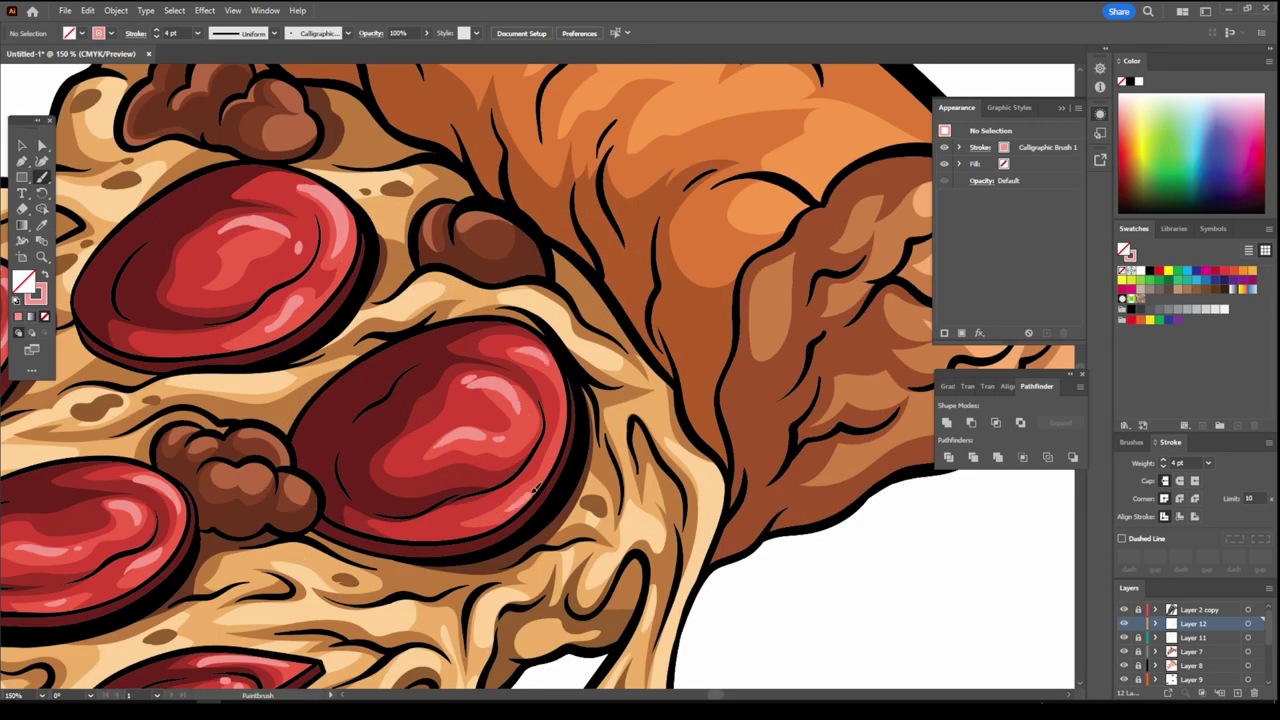
scroll(534, 326, down, 3)
scroll(545, 463, up, 3)
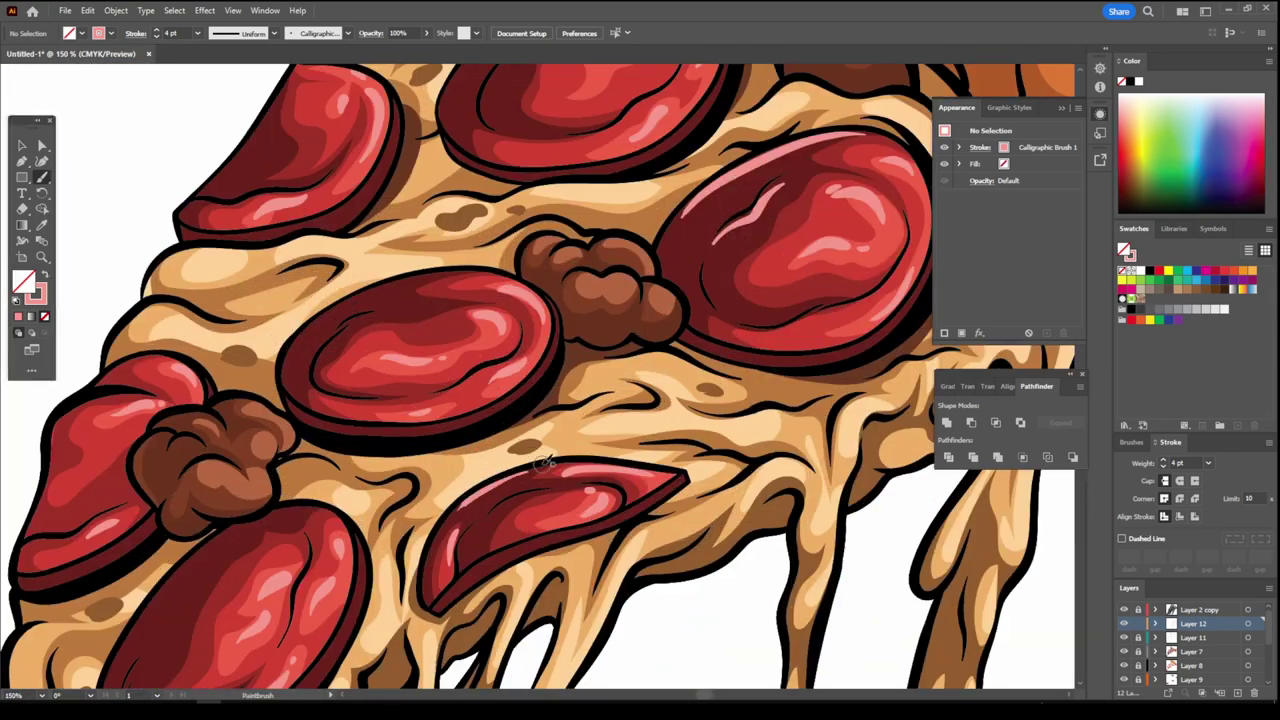
scroll(545, 463, up, 2)
scroll(300, 460, up, 2)
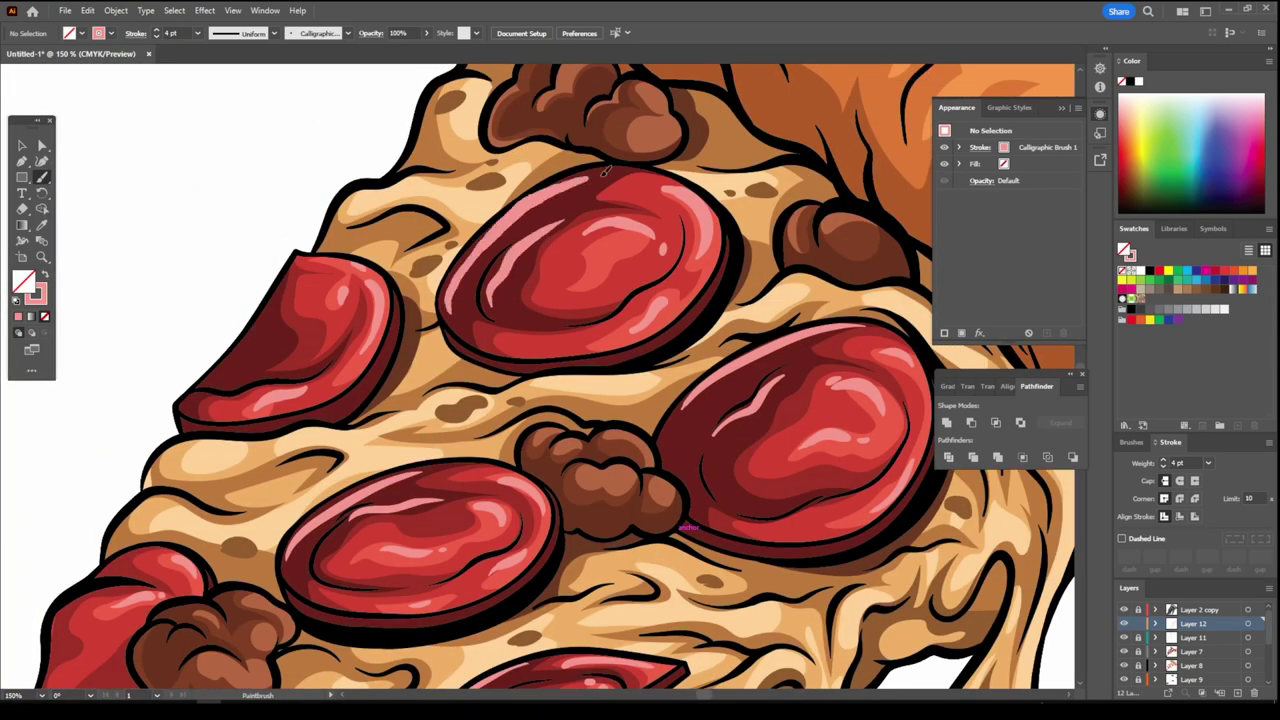
scroll(604, 171, down, 3)
scroll(545, 463, up, 3)
scroll(90, 622, up, 1)
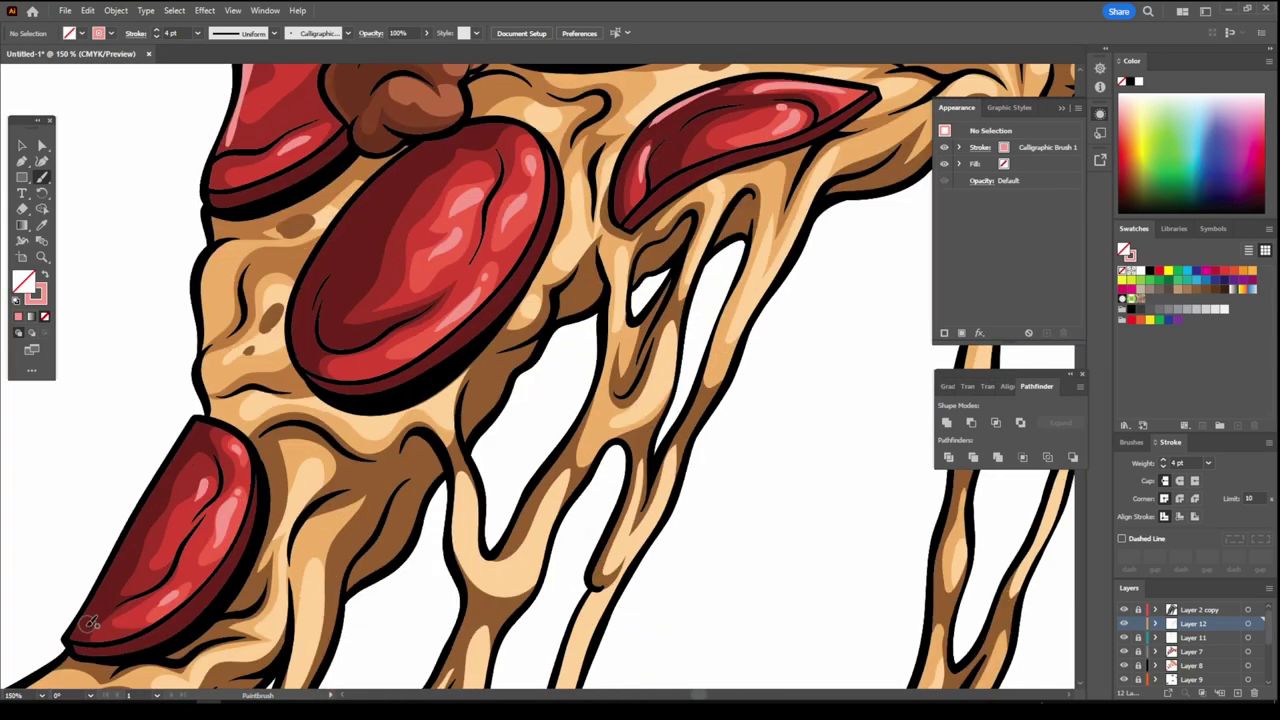
scroll(578, 616, down, 3)
scroll(590, 600, up, 2)
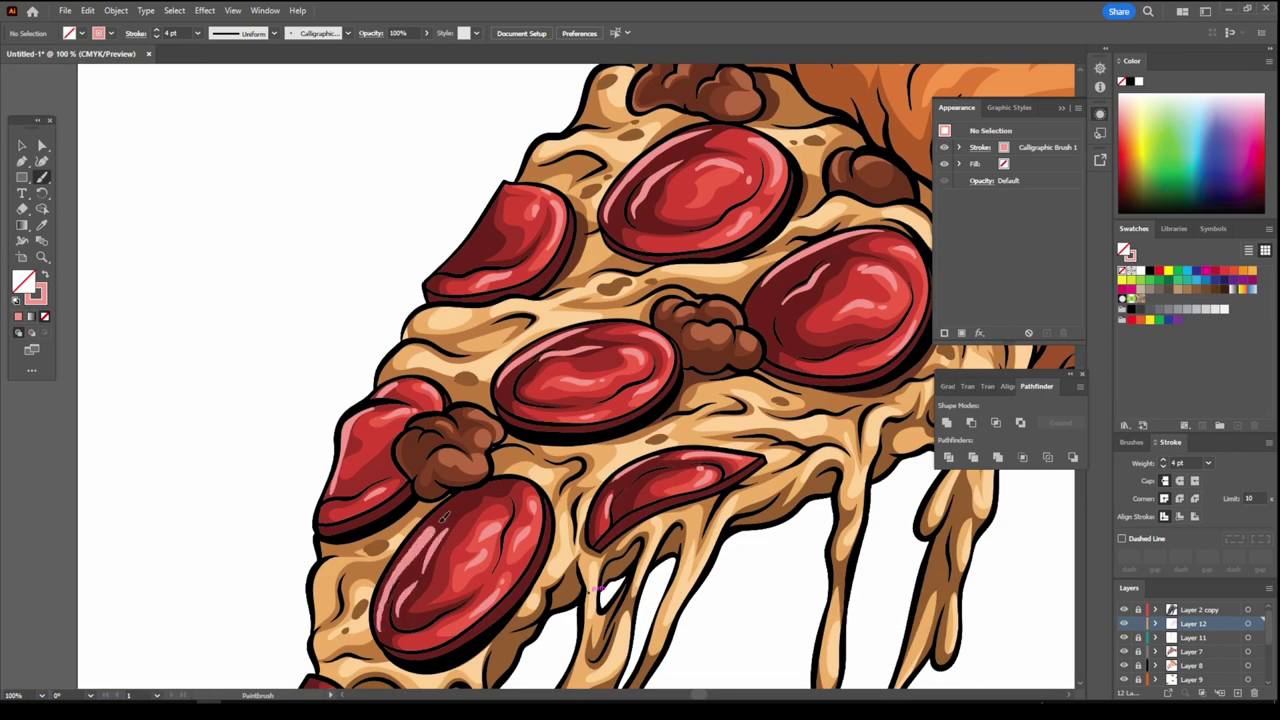
scroll(450, 375, down, 3)
scroll(420, 295, up, 2)
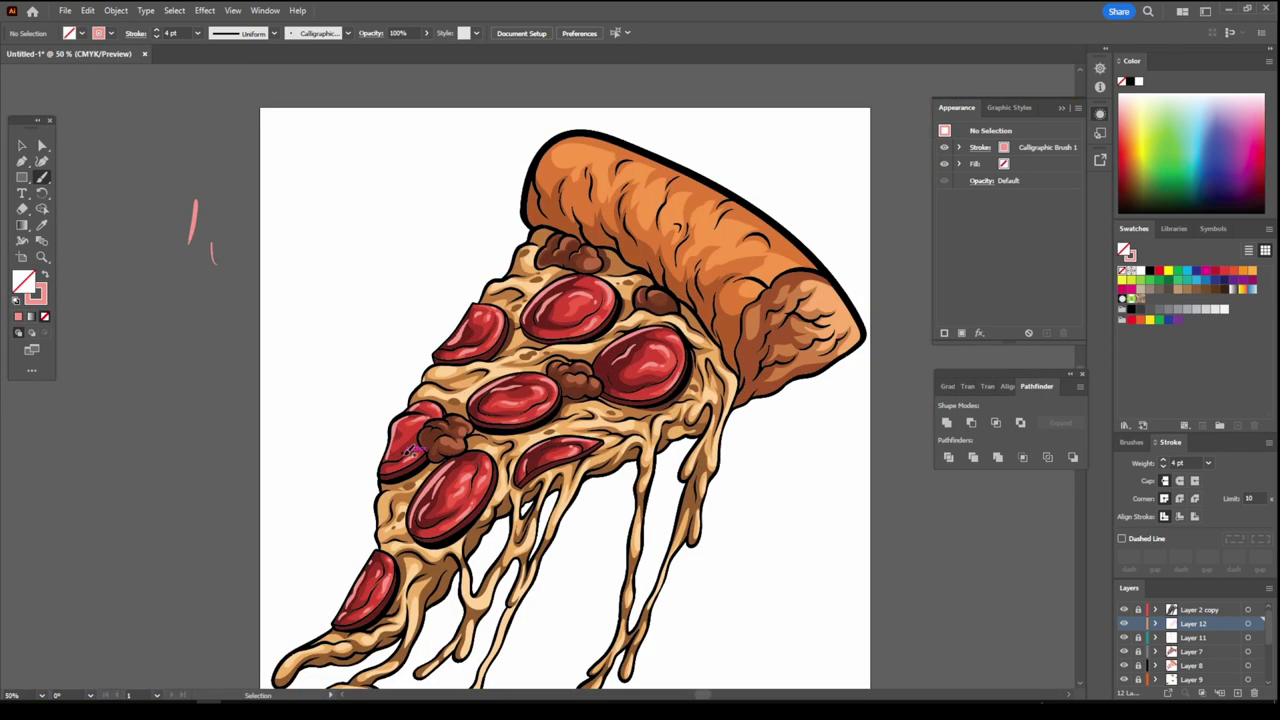
scroll(507, 370, up, 3)
key(i)
click(640, 310)
double_click(22, 283)
click(932, 393)
key(Return)
key(b)
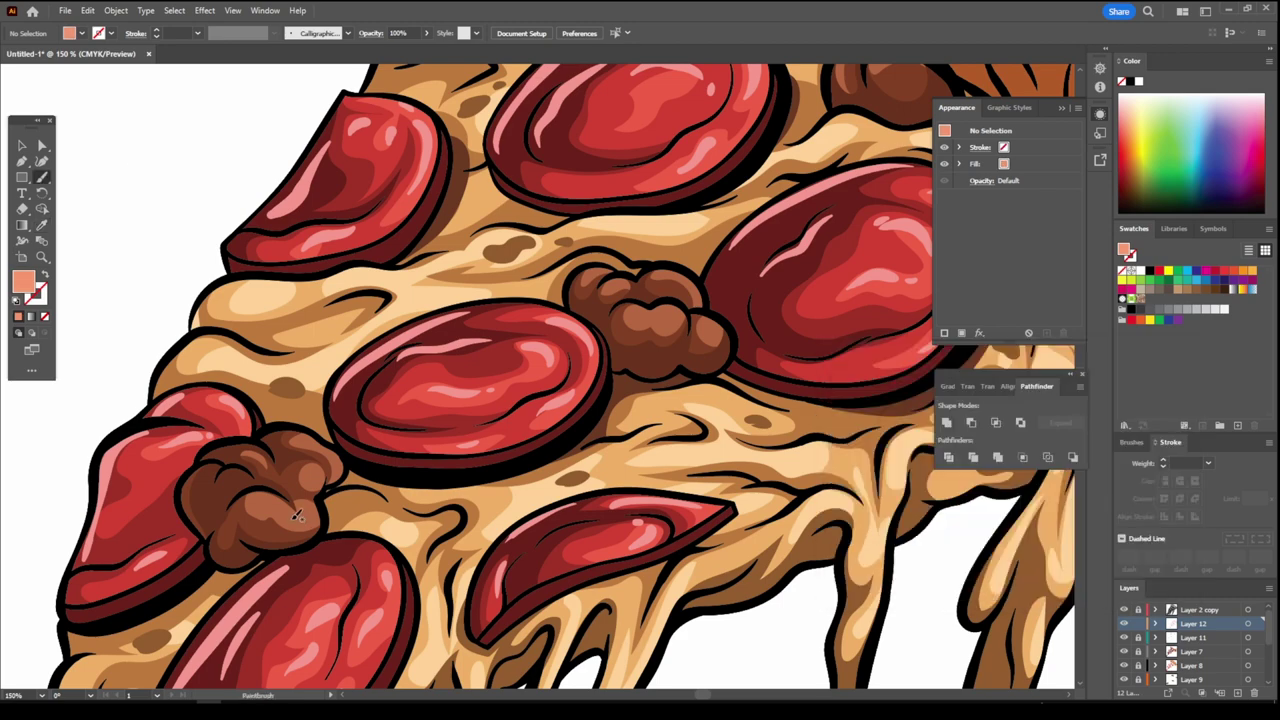
key(shift+x)
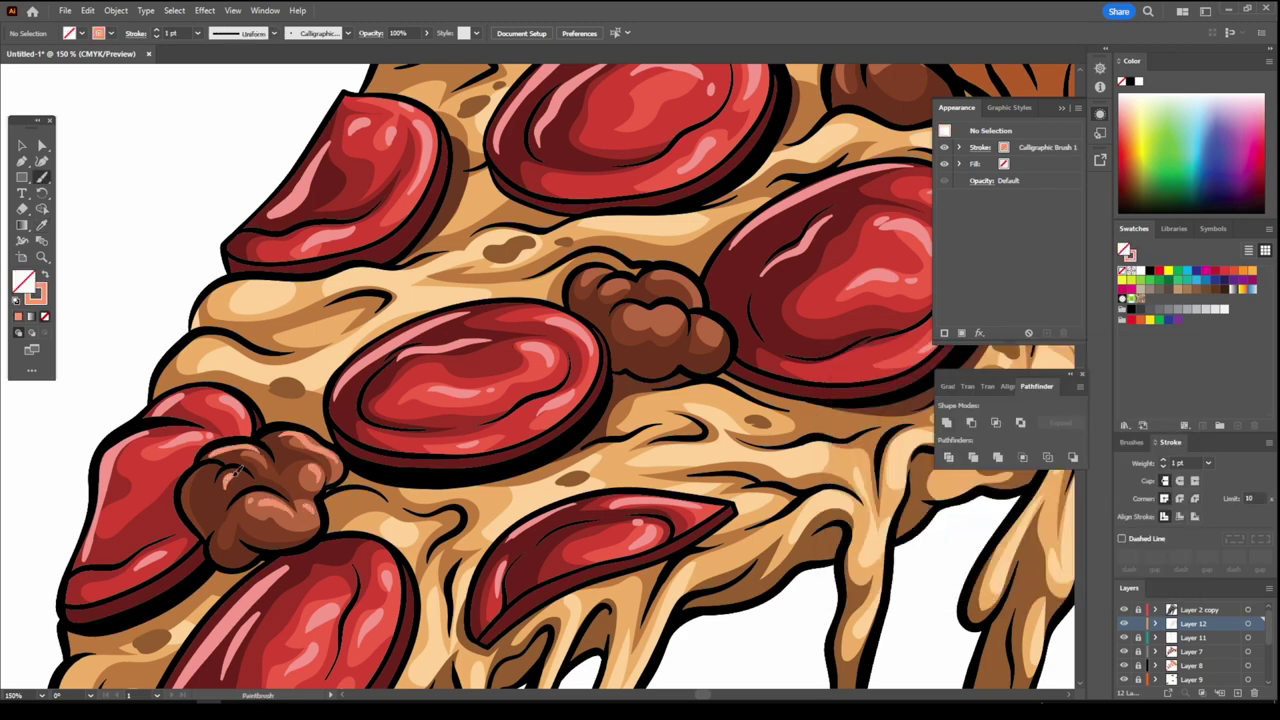
scroll(215, 550, down, 3)
scroll(505, 413, up, 3)
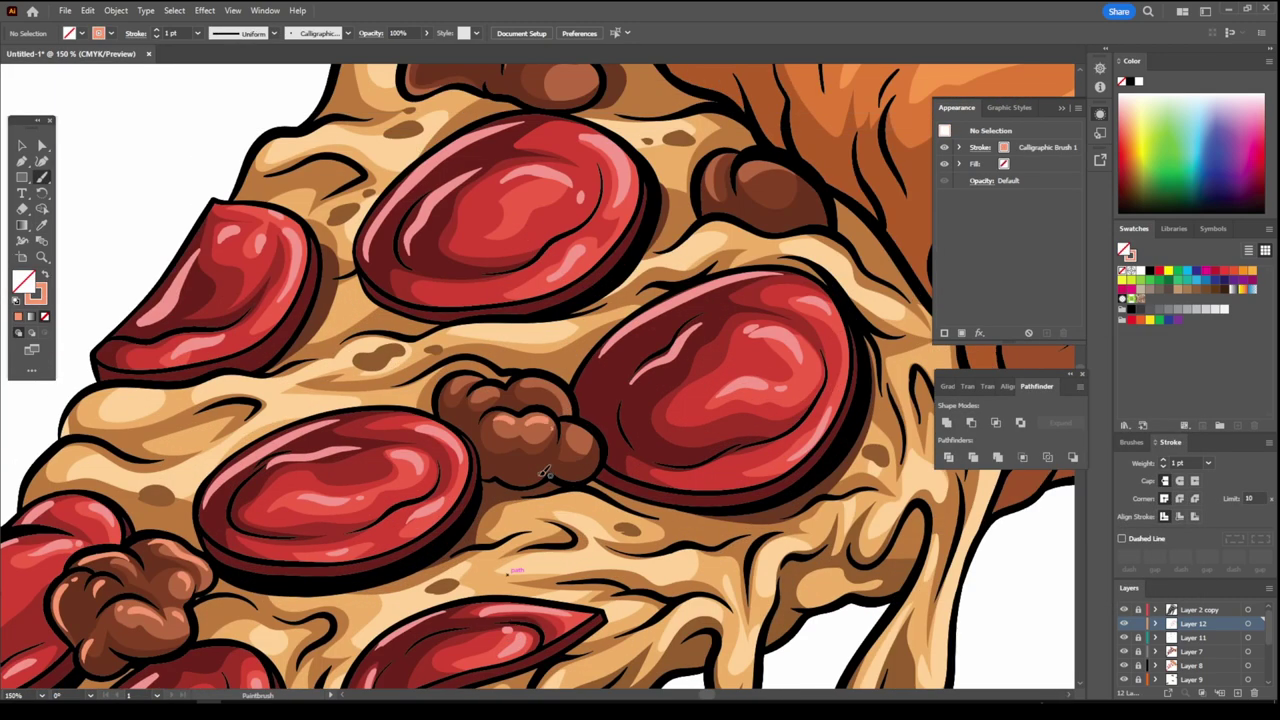
scroll(450, 408, down, 3)
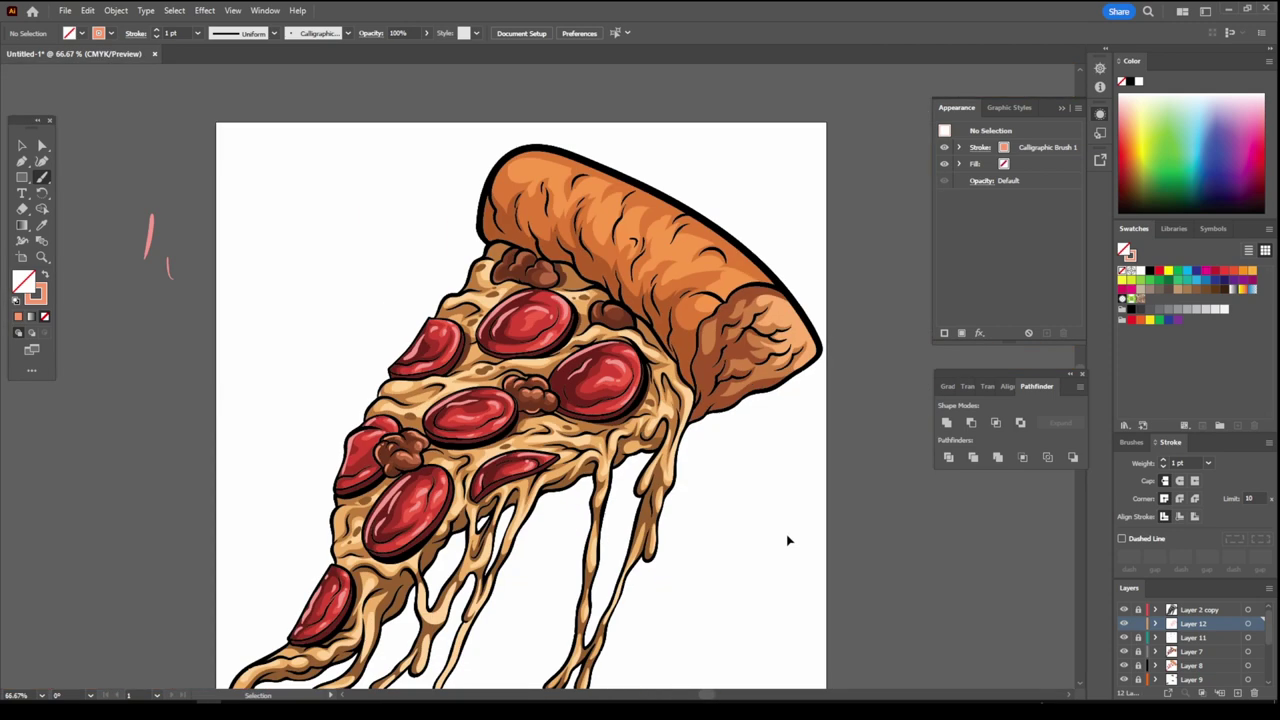
scroll(689, 401, up, 3)
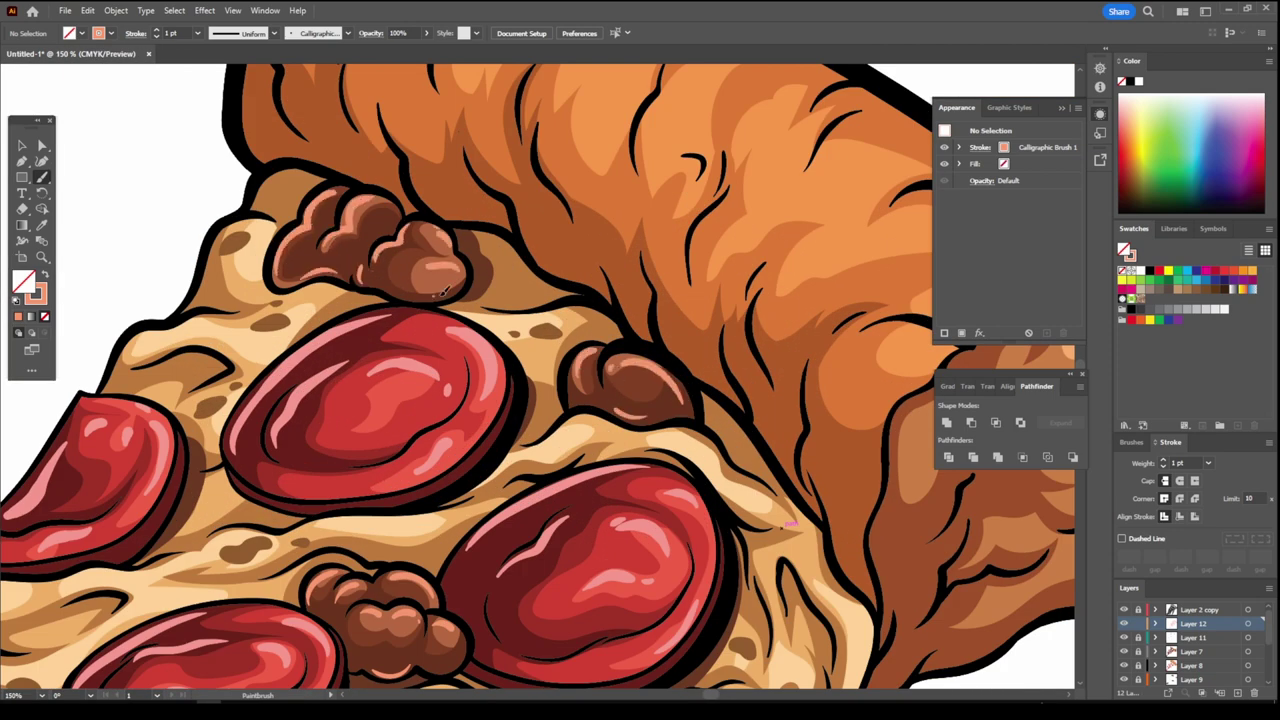
scroll(597, 594, down, 3)
scroll(595, 593, down, 1)
scroll(595, 593, up, 3)
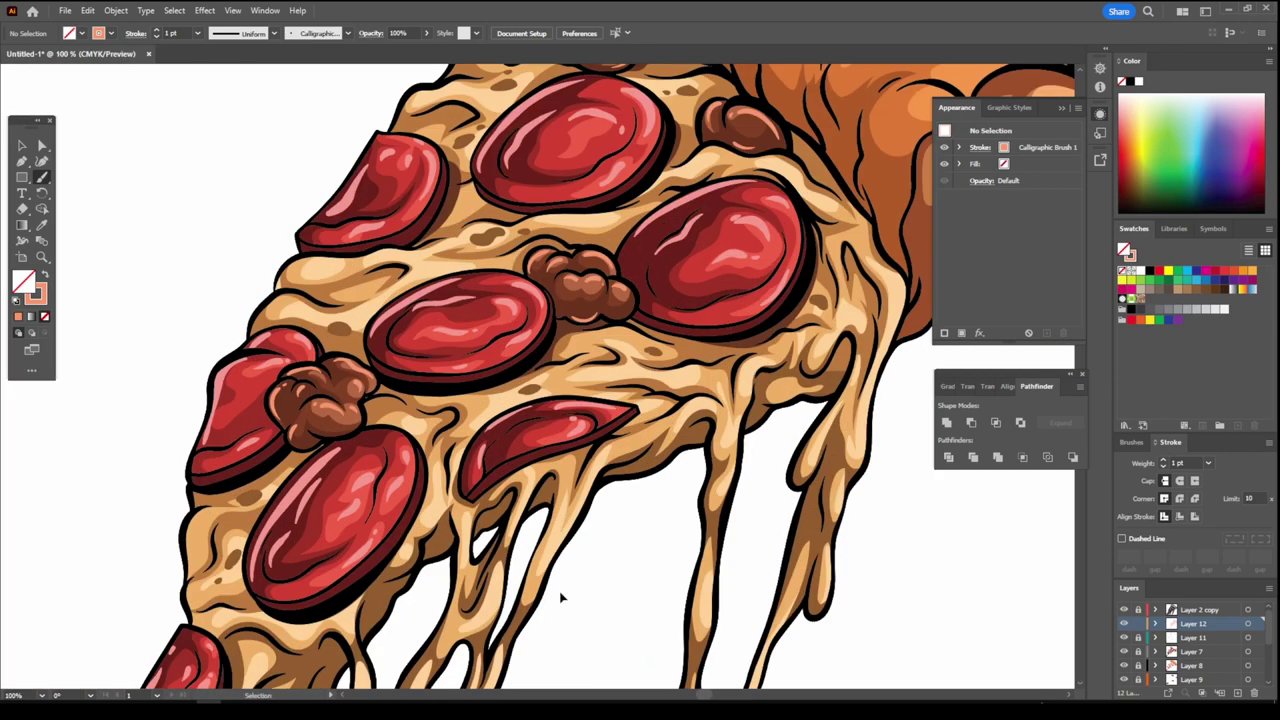
scroll(563, 590, down, 2)
- Sample the crust orange, lighten it in the Color Picker, and make it the stroke
scroll(487, 236, up, 2)
key(i)
click(487, 236)
double_click(22, 282)
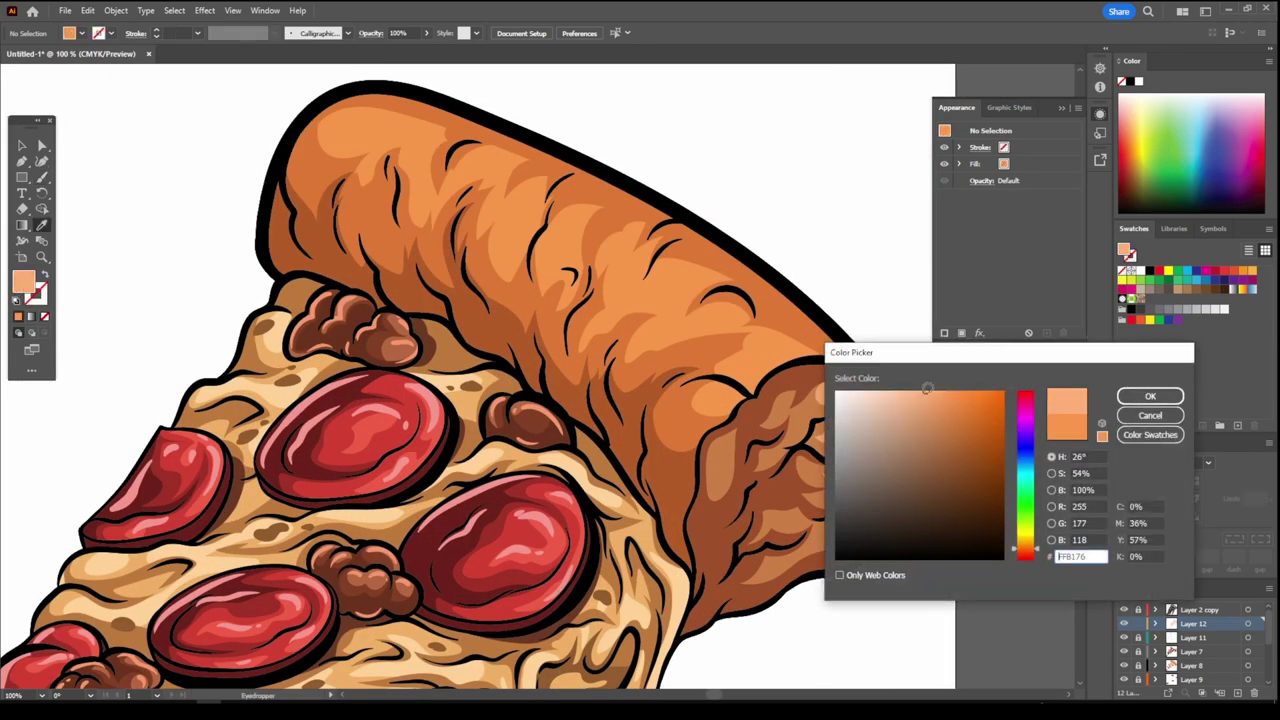
drag(1014, 520, 1014, 495)
click(1143, 394)
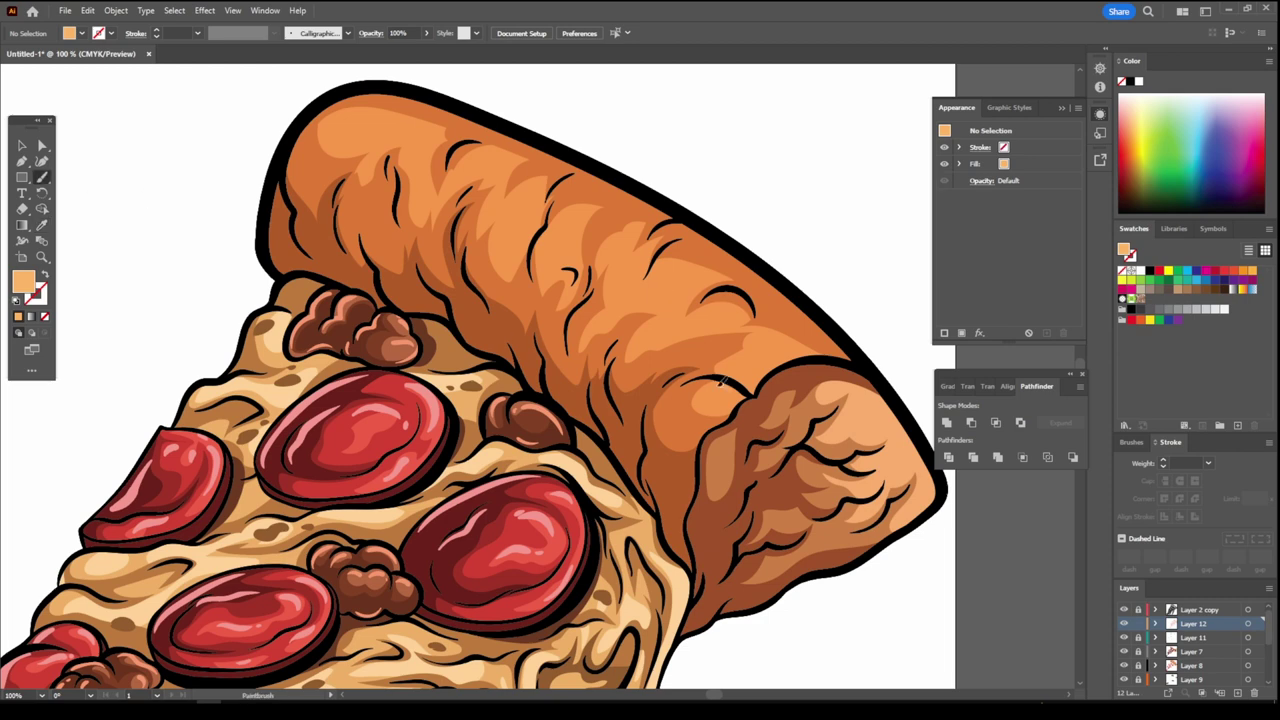
key(shift+x)
- Paint a light orange highlight on the crust and add a new layer for shading
drag(633, 298, 612, 256)
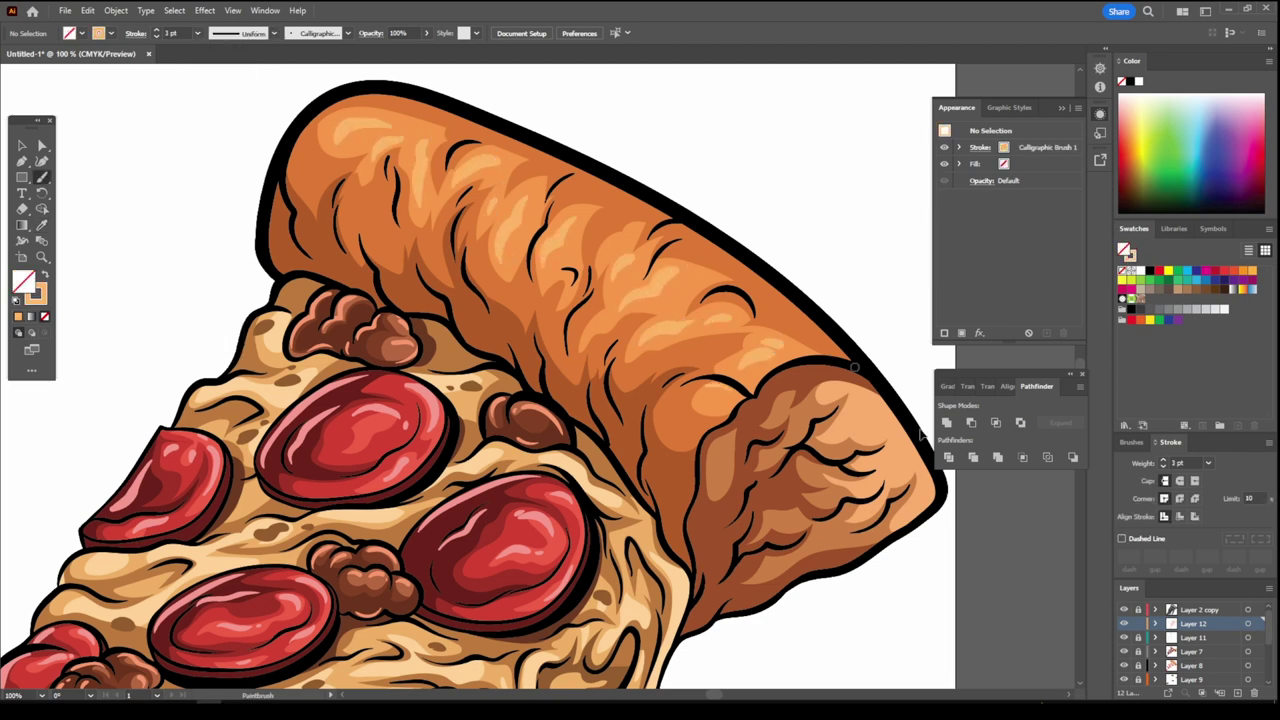
drag(855, 367, 785, 517)
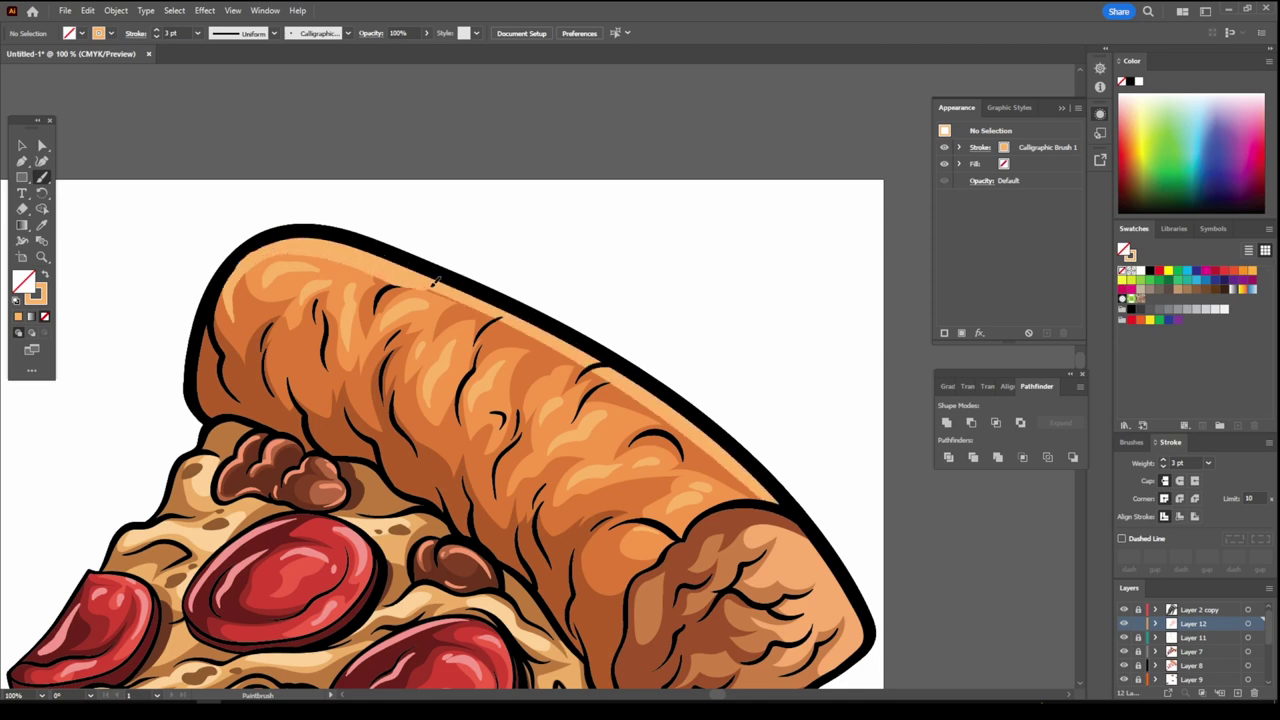
scroll(760, 497, down, 3)
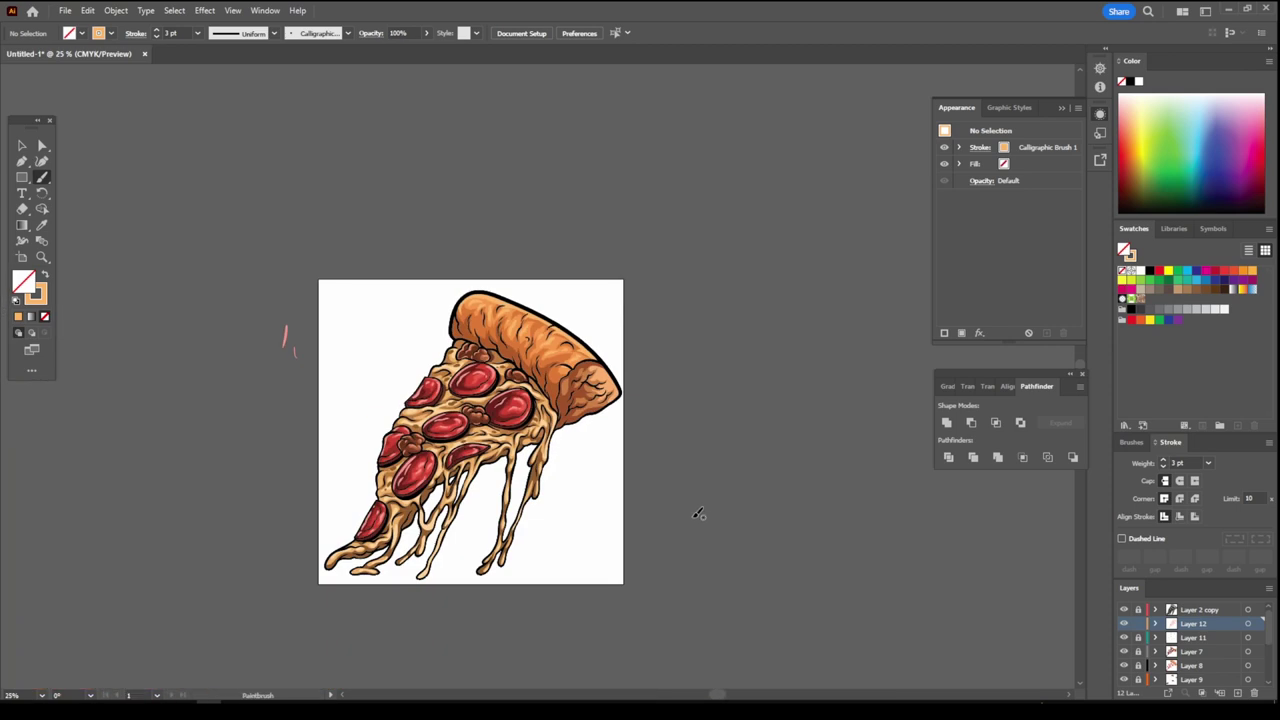
scroll(694, 514, up, 1)
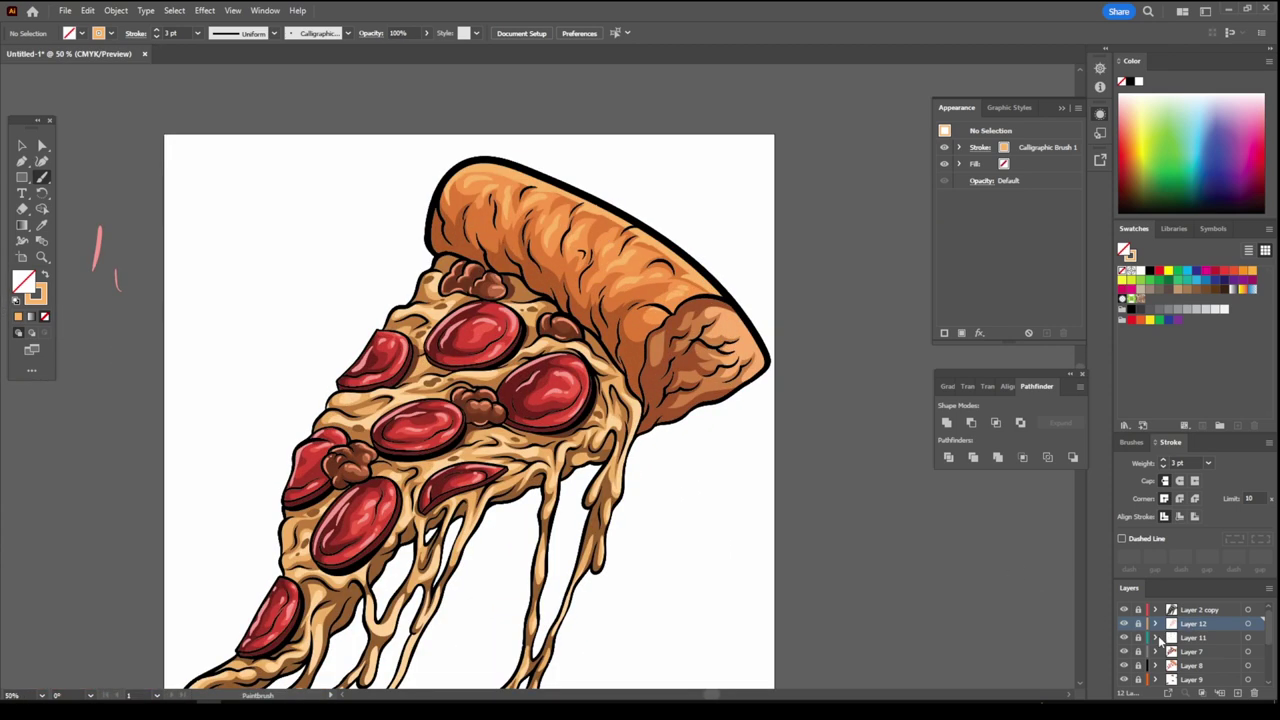
click(1237, 692)
- Sample and darken a brown fill, then pencil shading along the crust's lower edge
scroll(575, 290, up, 3)
key(i)
double_click(24, 280)
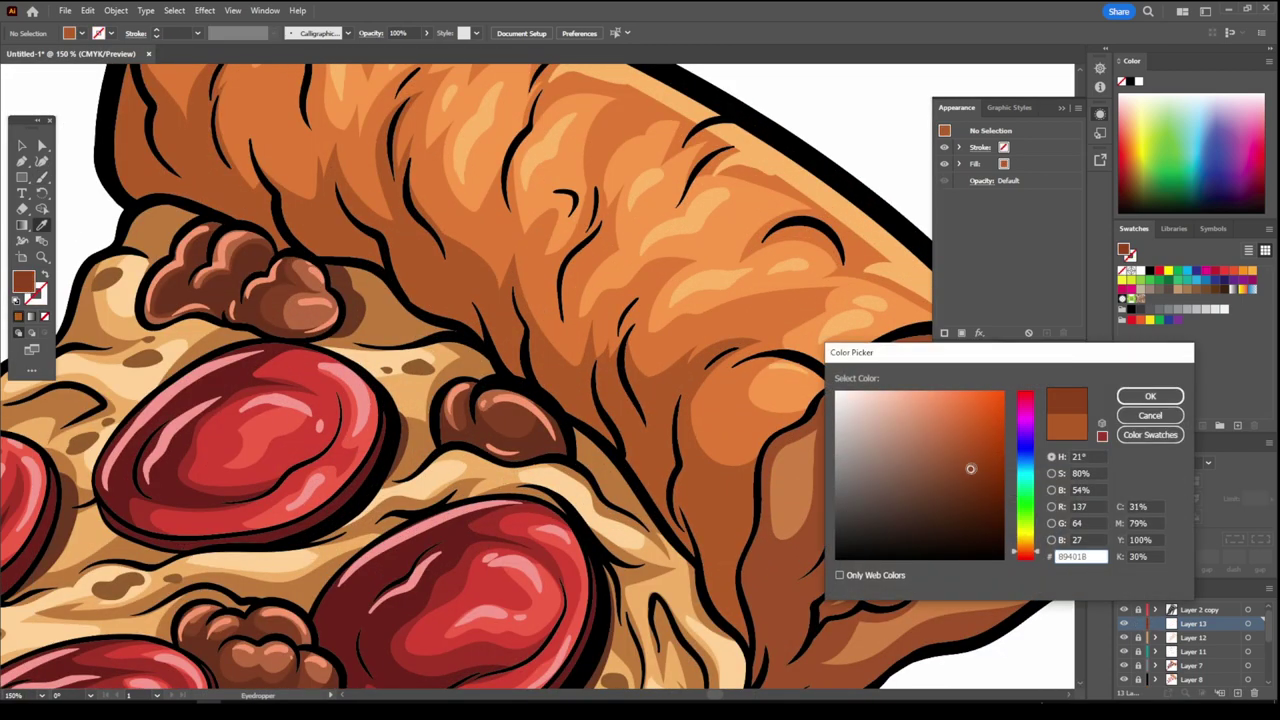
click(1146, 394)
key(n)
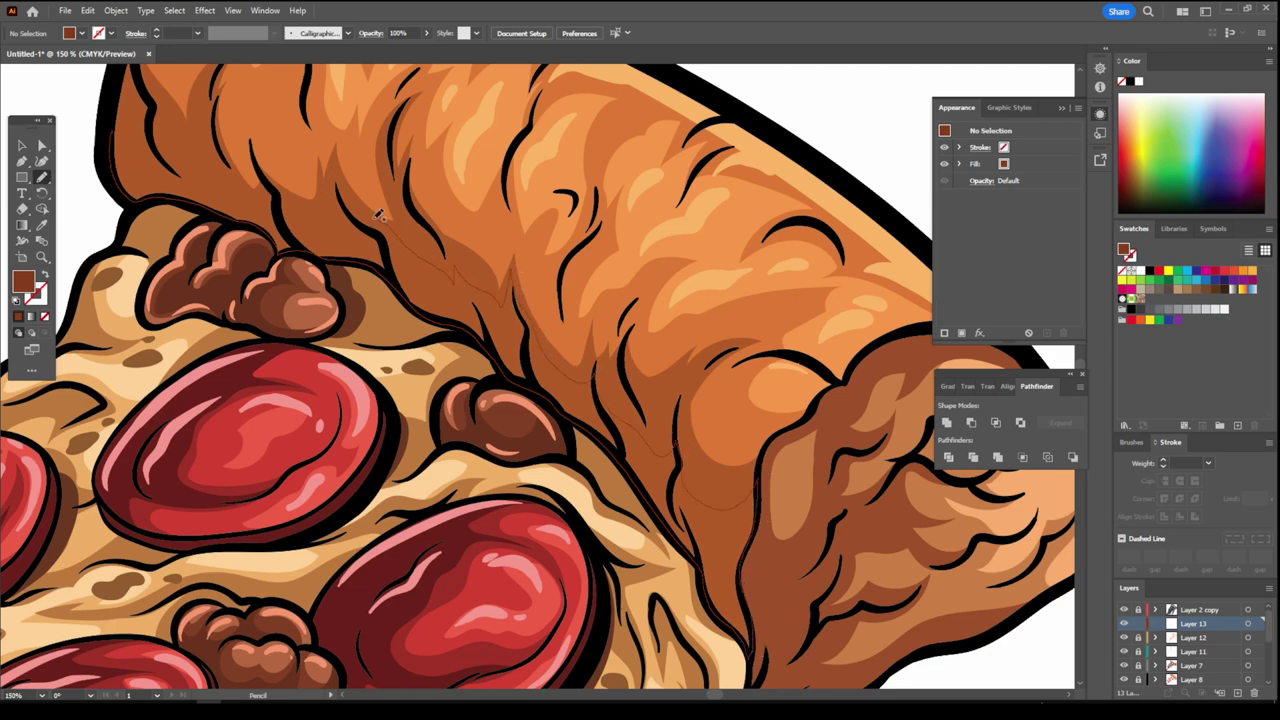
alt+scroll(155, 124, down, 5)
alt+scroll(478, 362, up, 6)
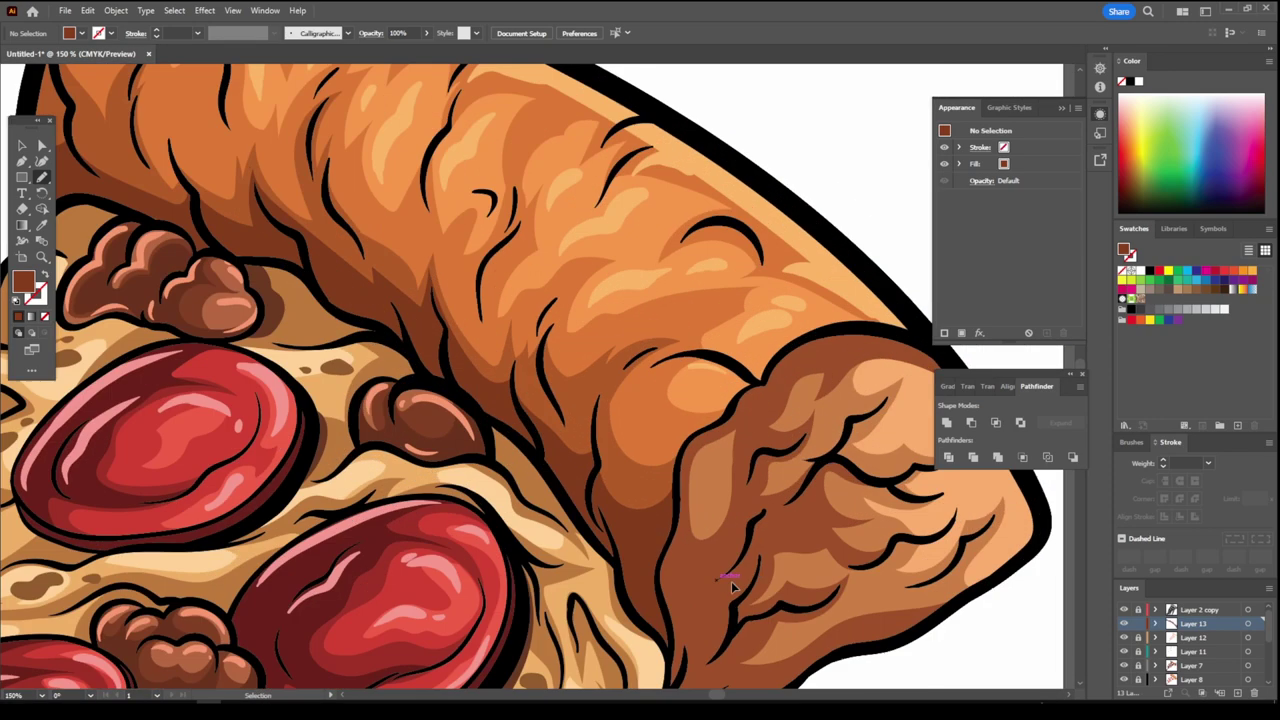
alt+scroll(80, 357, down, 5)
alt+scroll(371, 448, up, 5)
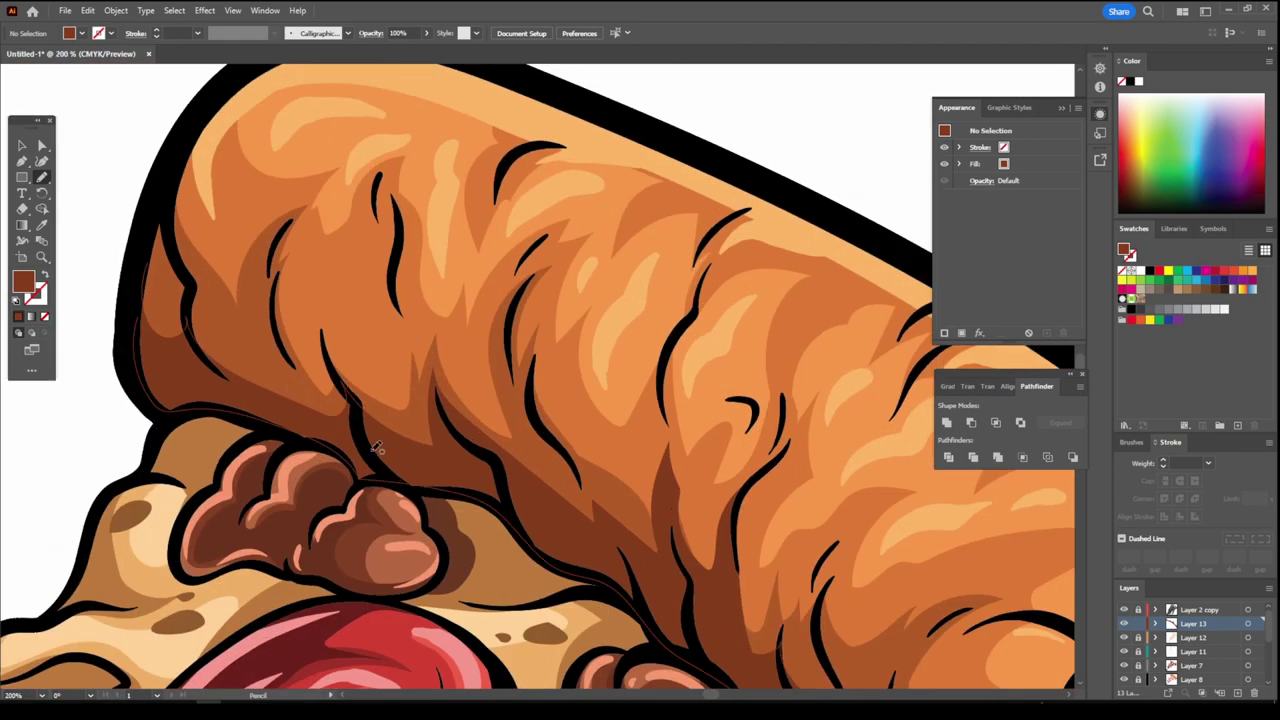
scroll(277, 507, up, 1)
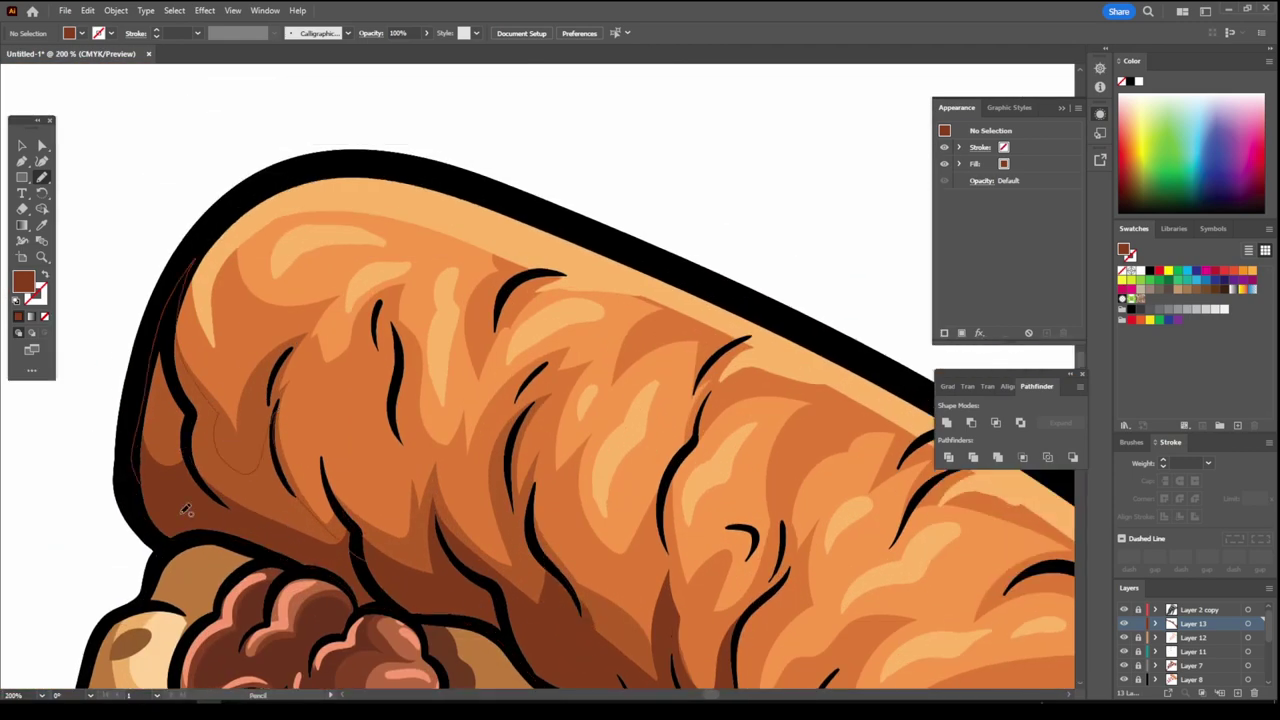
alt+scroll(687, 624, down, 5)
alt+scroll(695, 636, up, 1)
scroll(555, 588, left, 1)
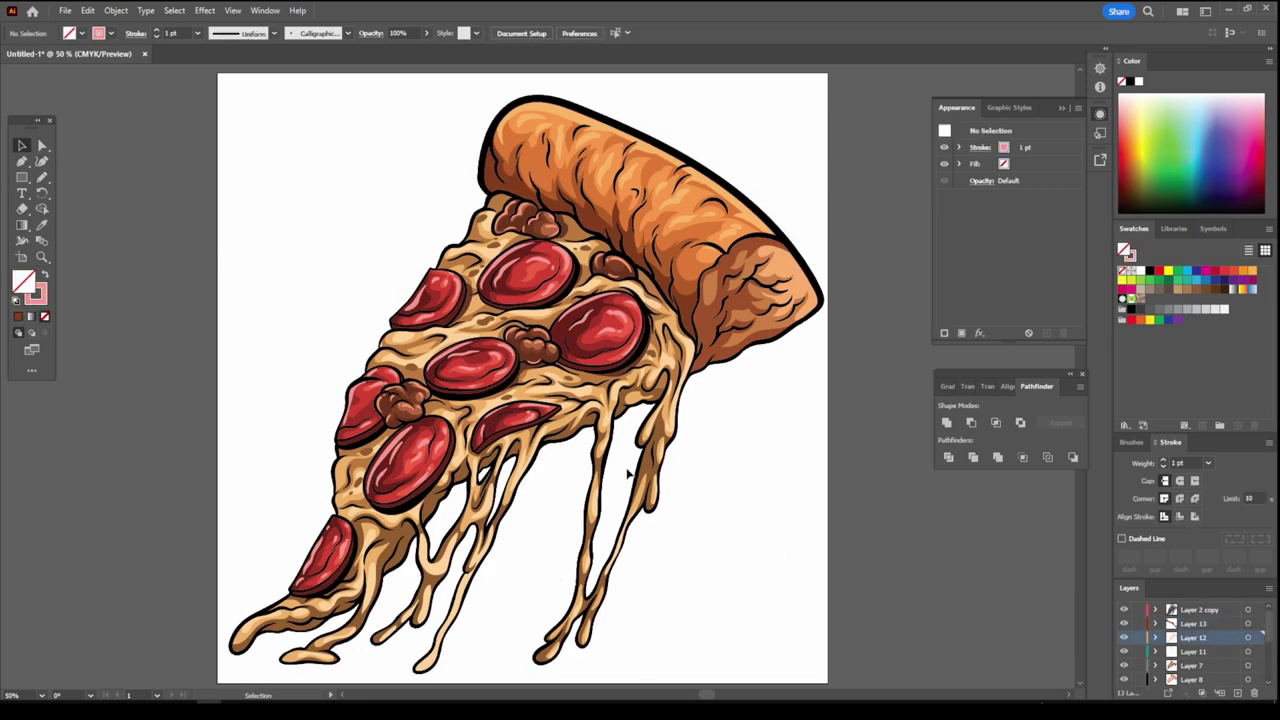
- Pencil a small shadow shape beneath the cheese strands with a dark brown fill
scroll(1200, 640, down, 2)
scroll(1216, 662, down, 2)
scroll(520, 400, down, 1)
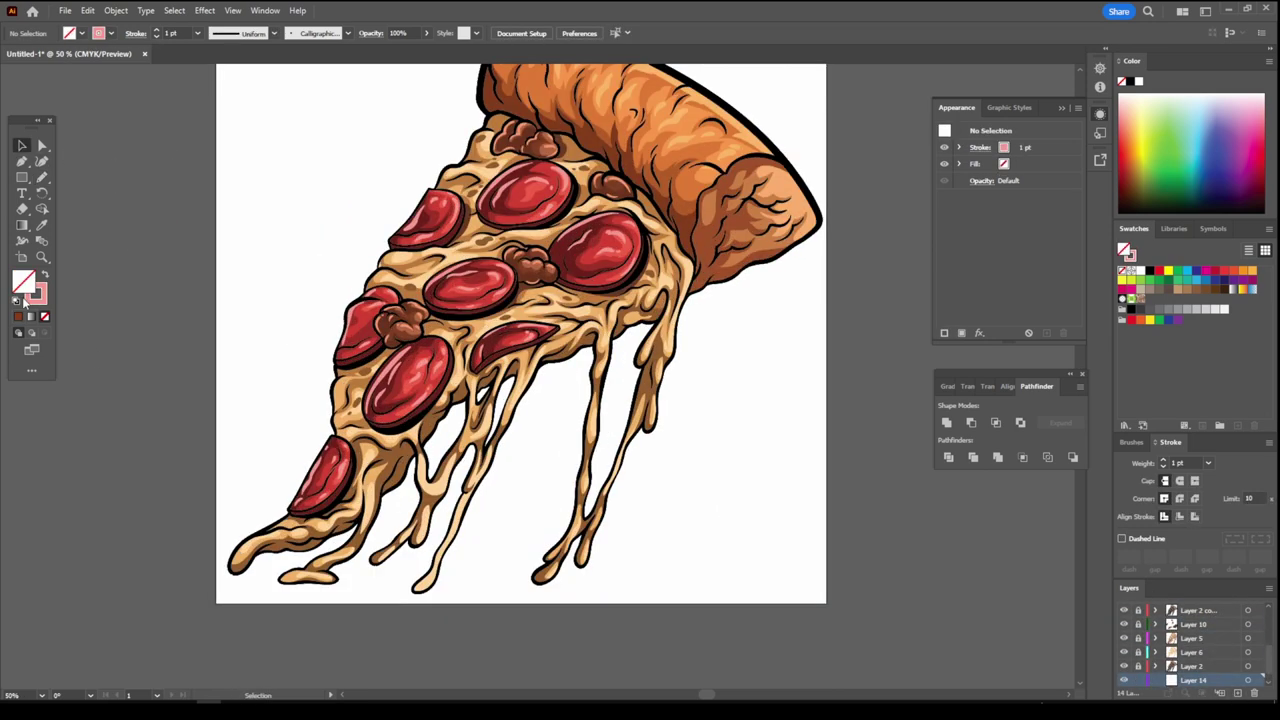
double_click(36, 293)
key(Return)
key(n)
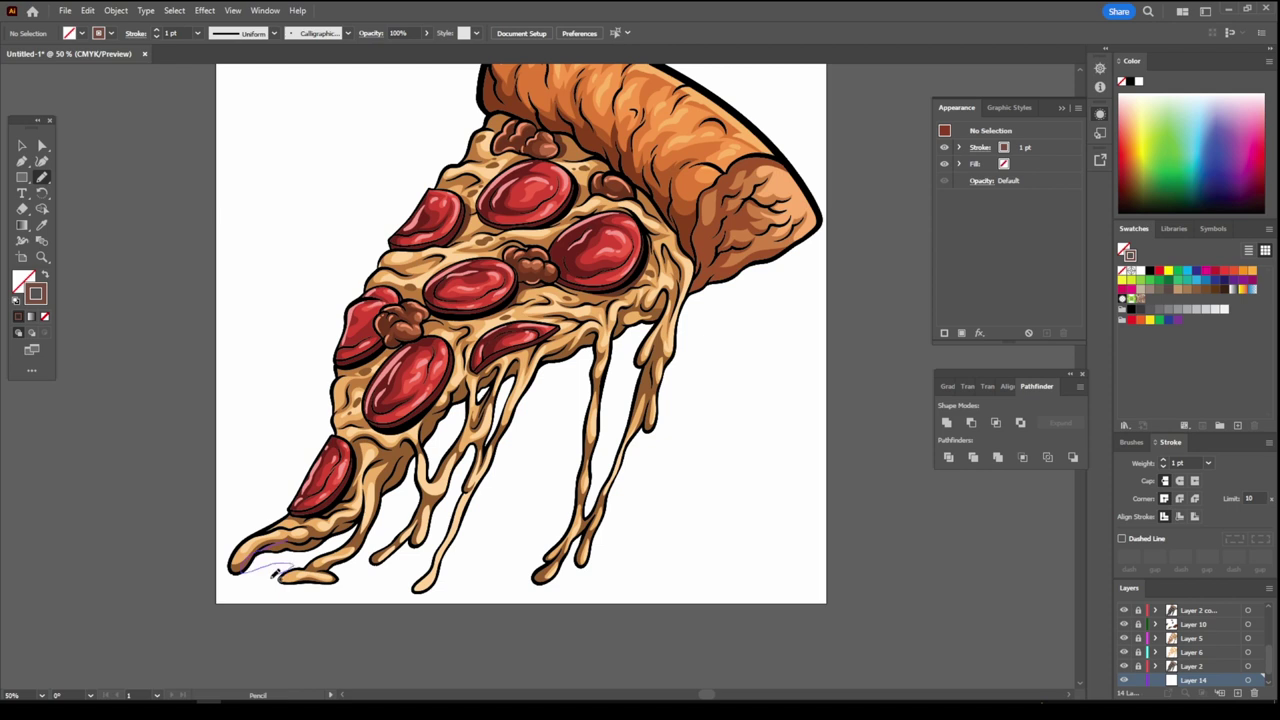
drag(494, 528, 498, 526)
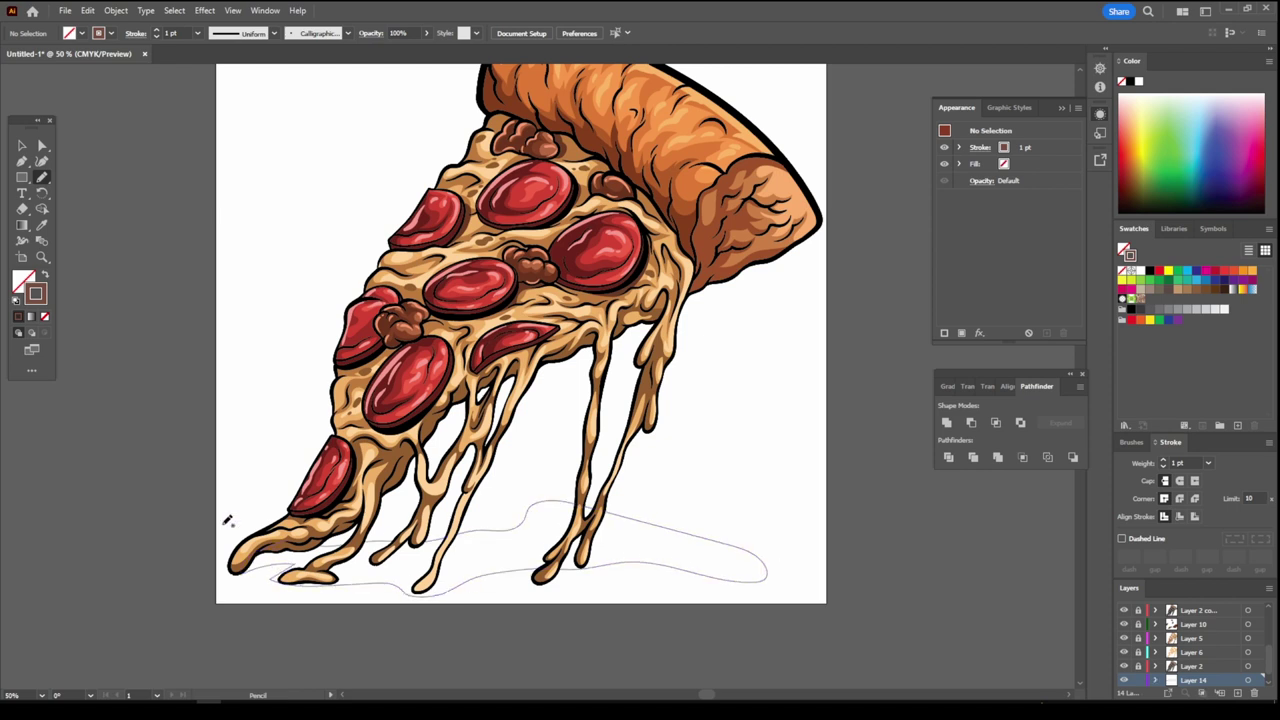
click(498, 527)
key(shift+x)
- Apply a Gaussian Blur to the shadow, tilt it slightly, and fill it black
click(204, 10)
click(392, 240)
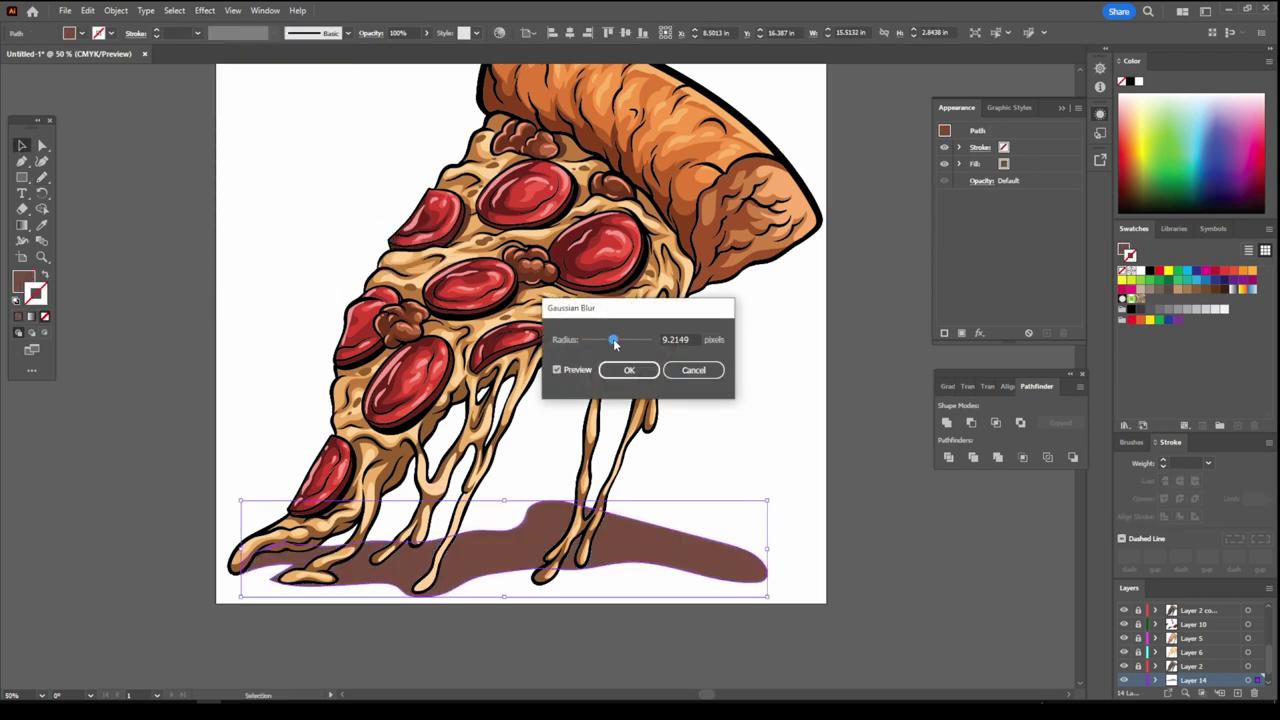
click(629, 370)
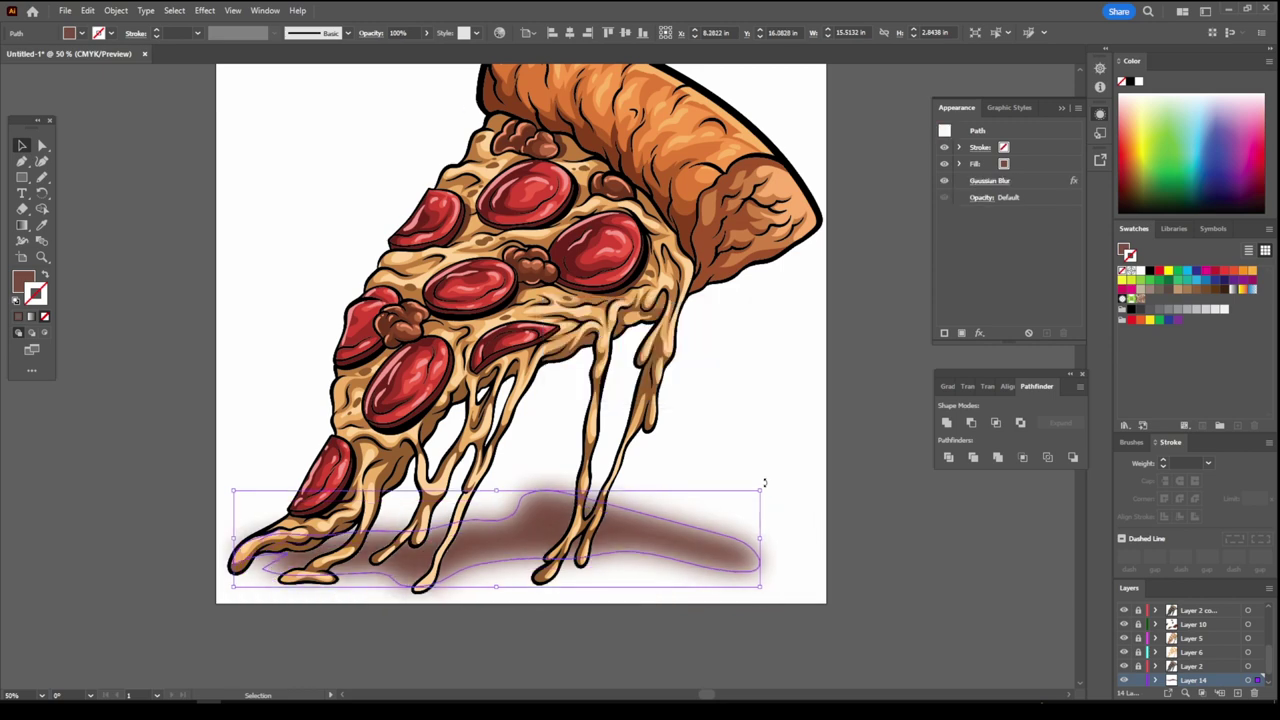
drag(764, 483, 757, 472)
double_click(22, 282)
click(835, 552)
click(1143, 394)
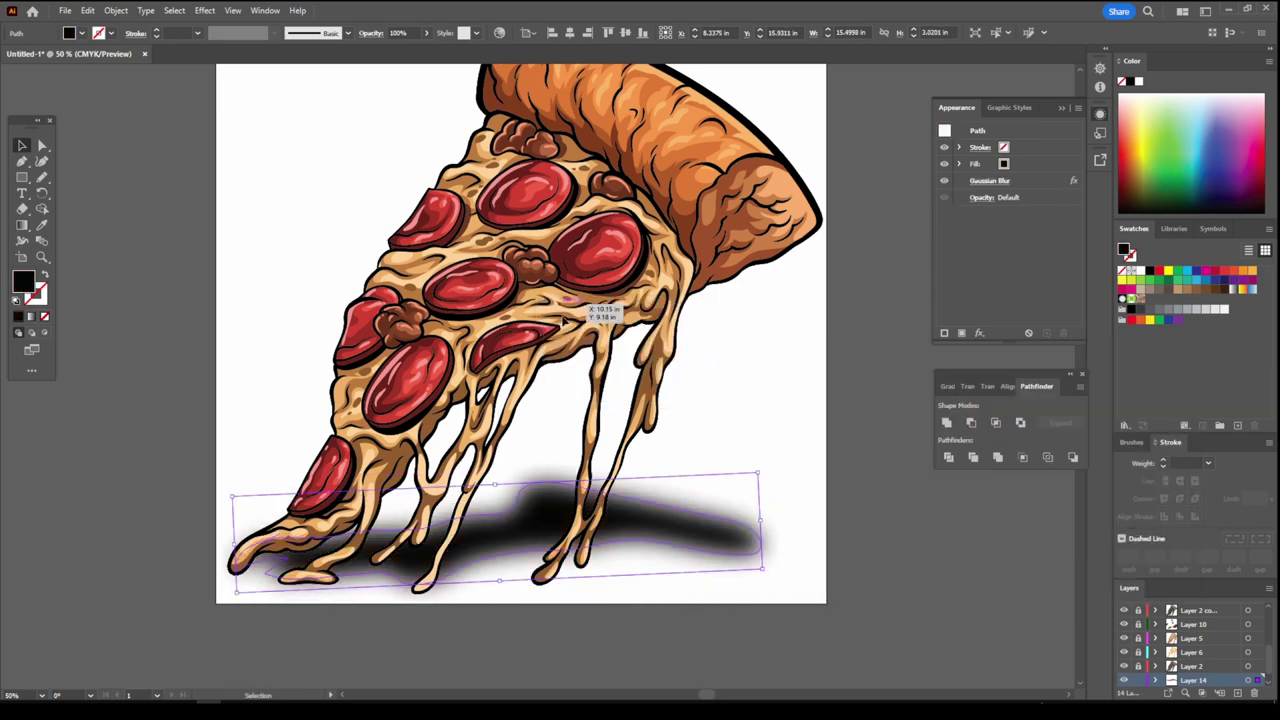
- Lower the shadow opacity to 46% and apply a second Gaussian Blur
click(426, 33)
drag(432, 52, 400, 52)
click(204, 10)
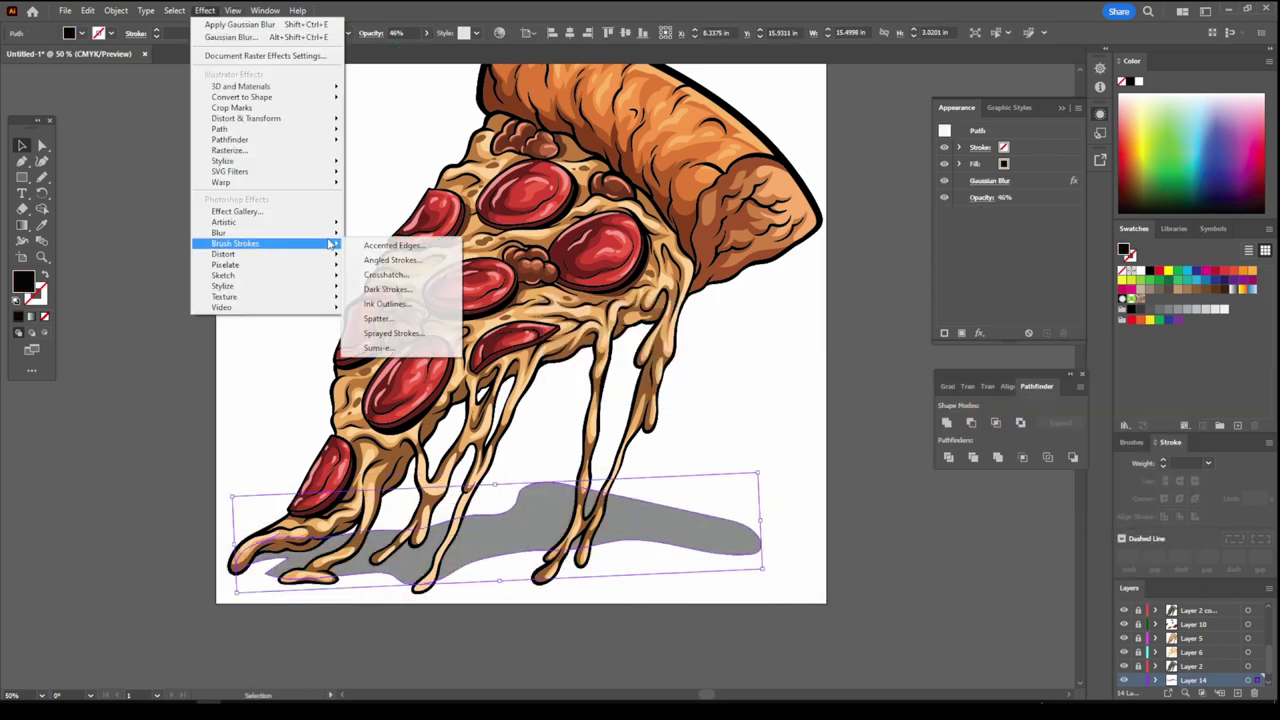
click(240, 24)
click(697, 380)
click(626, 369)
click(5, 494)
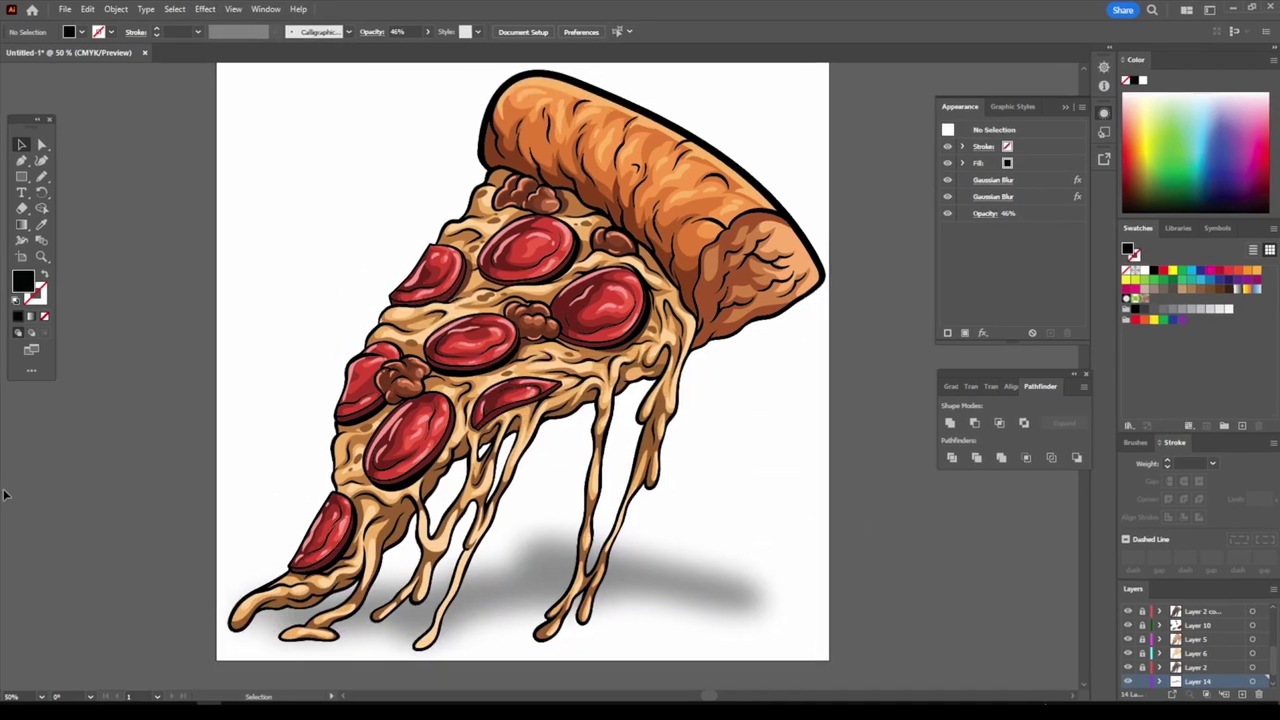